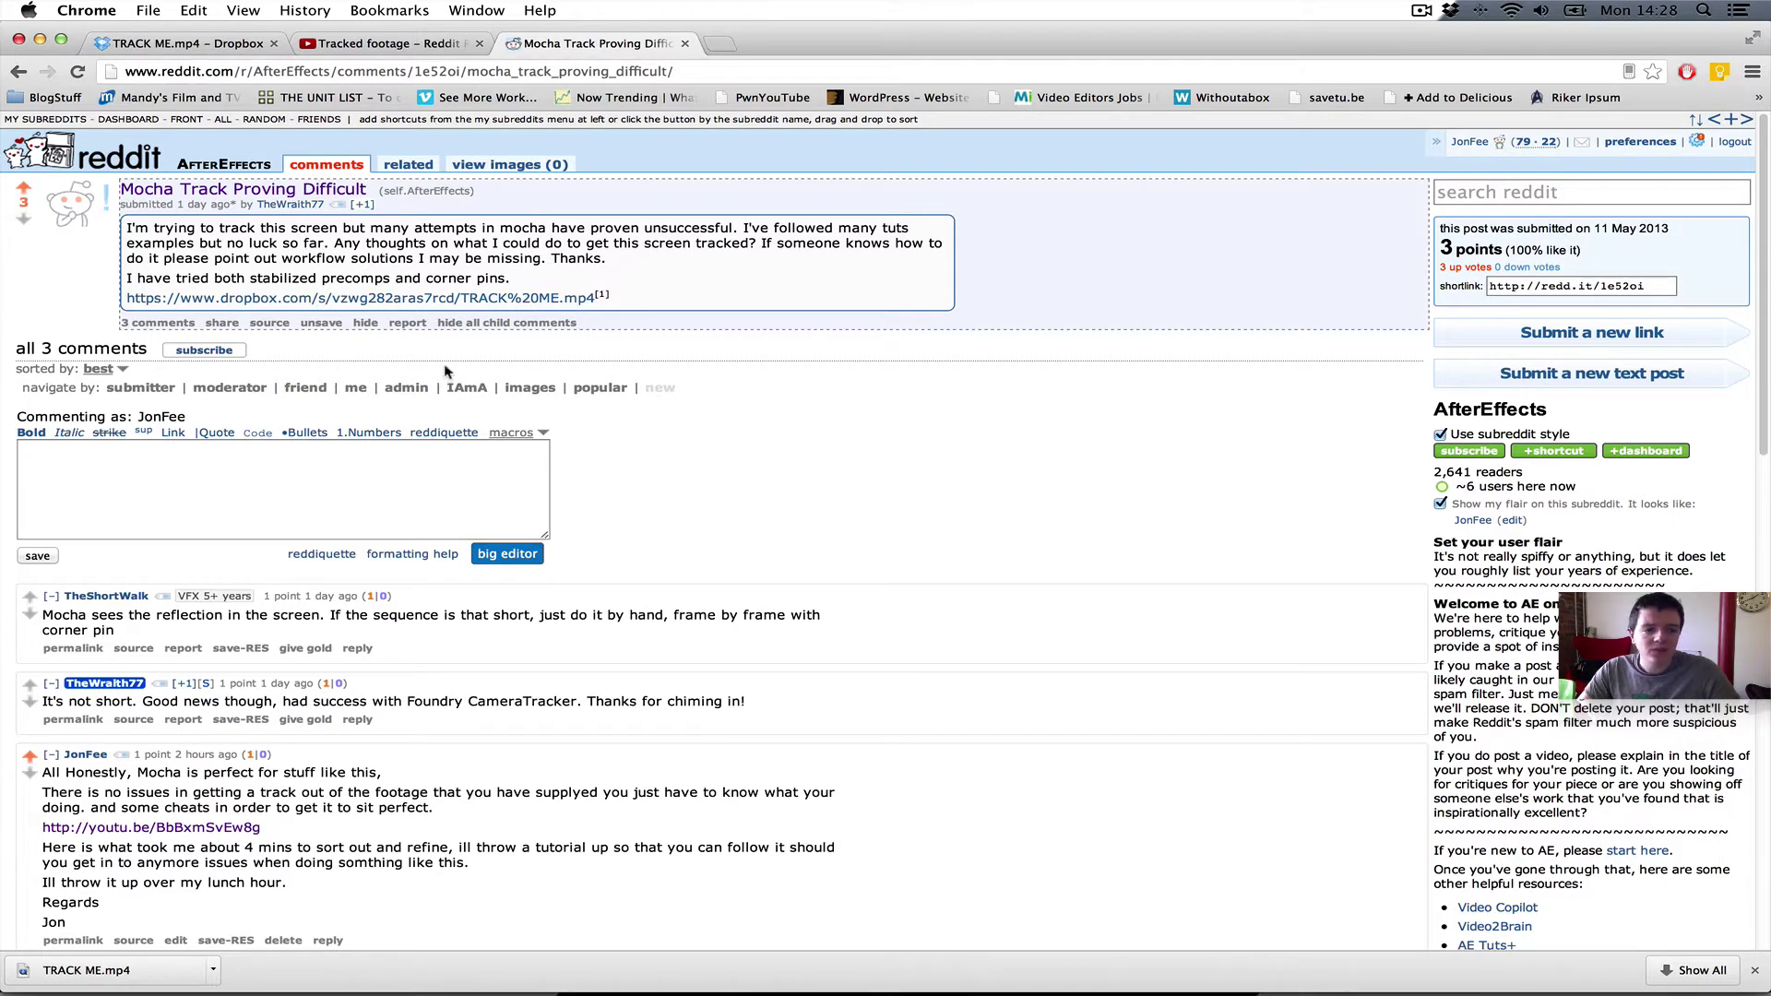
- Look over the TRACK ME.mp4 footage on its Dropbox page, trying to play the clip
left_click(190, 42)
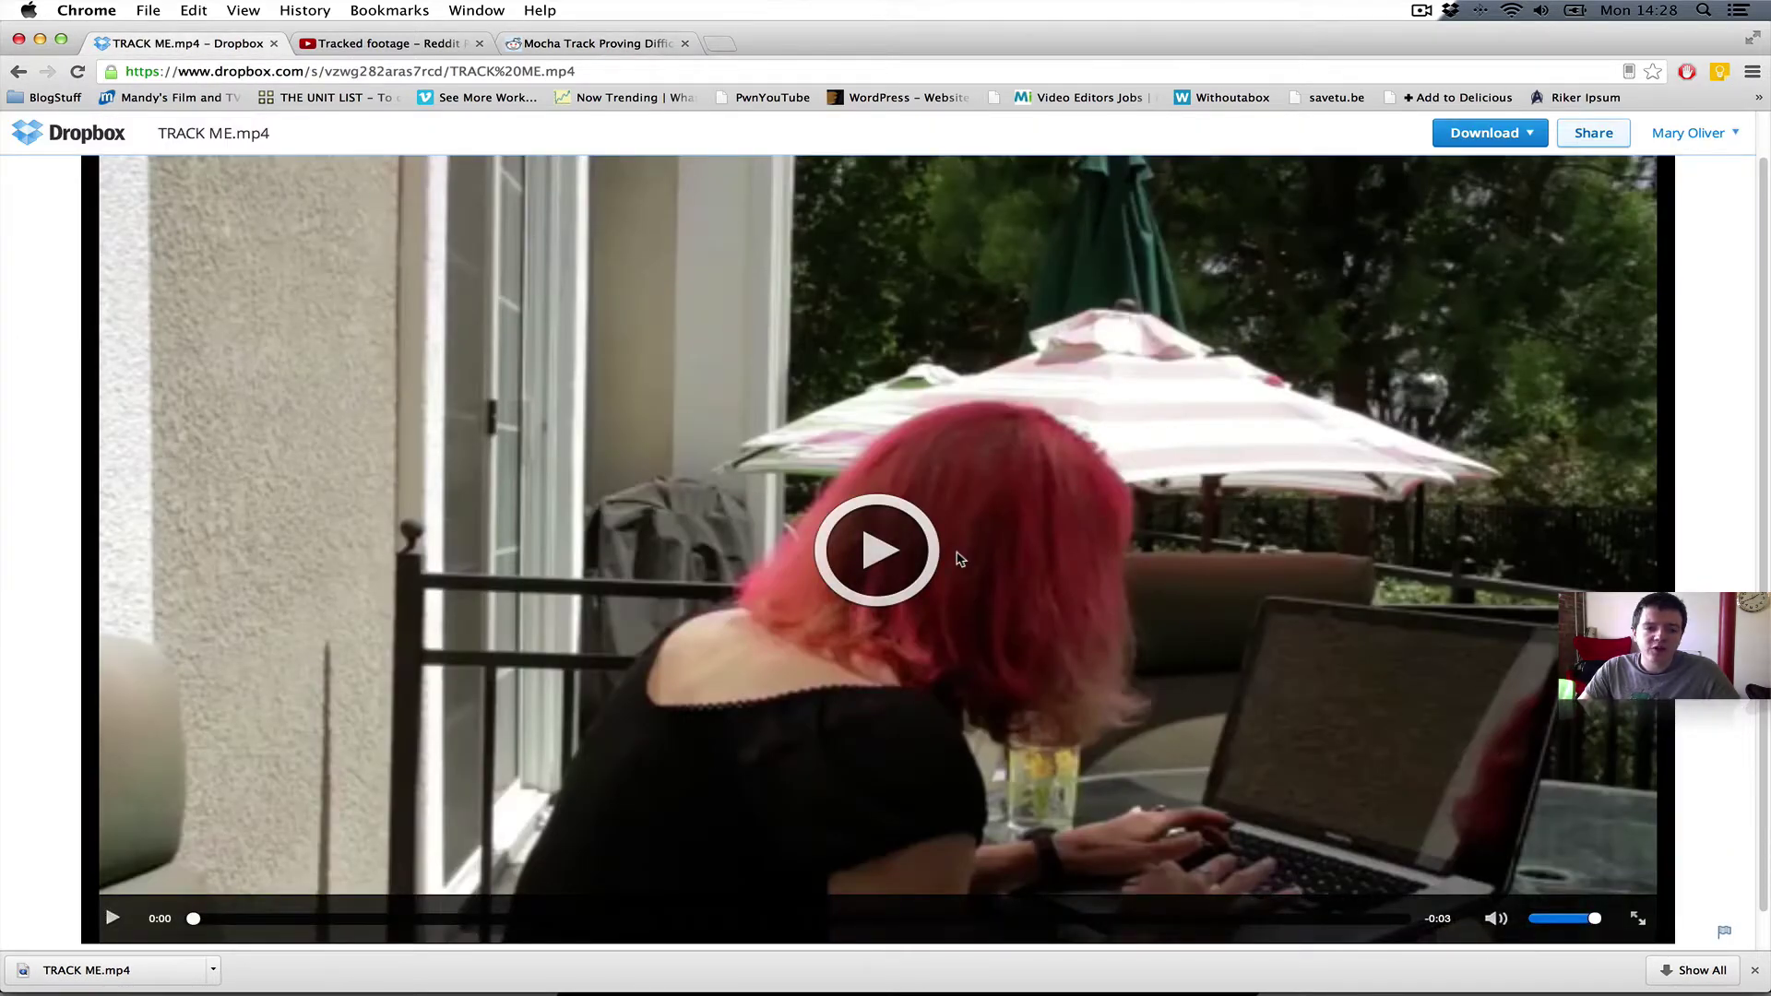
left_click(905, 563)
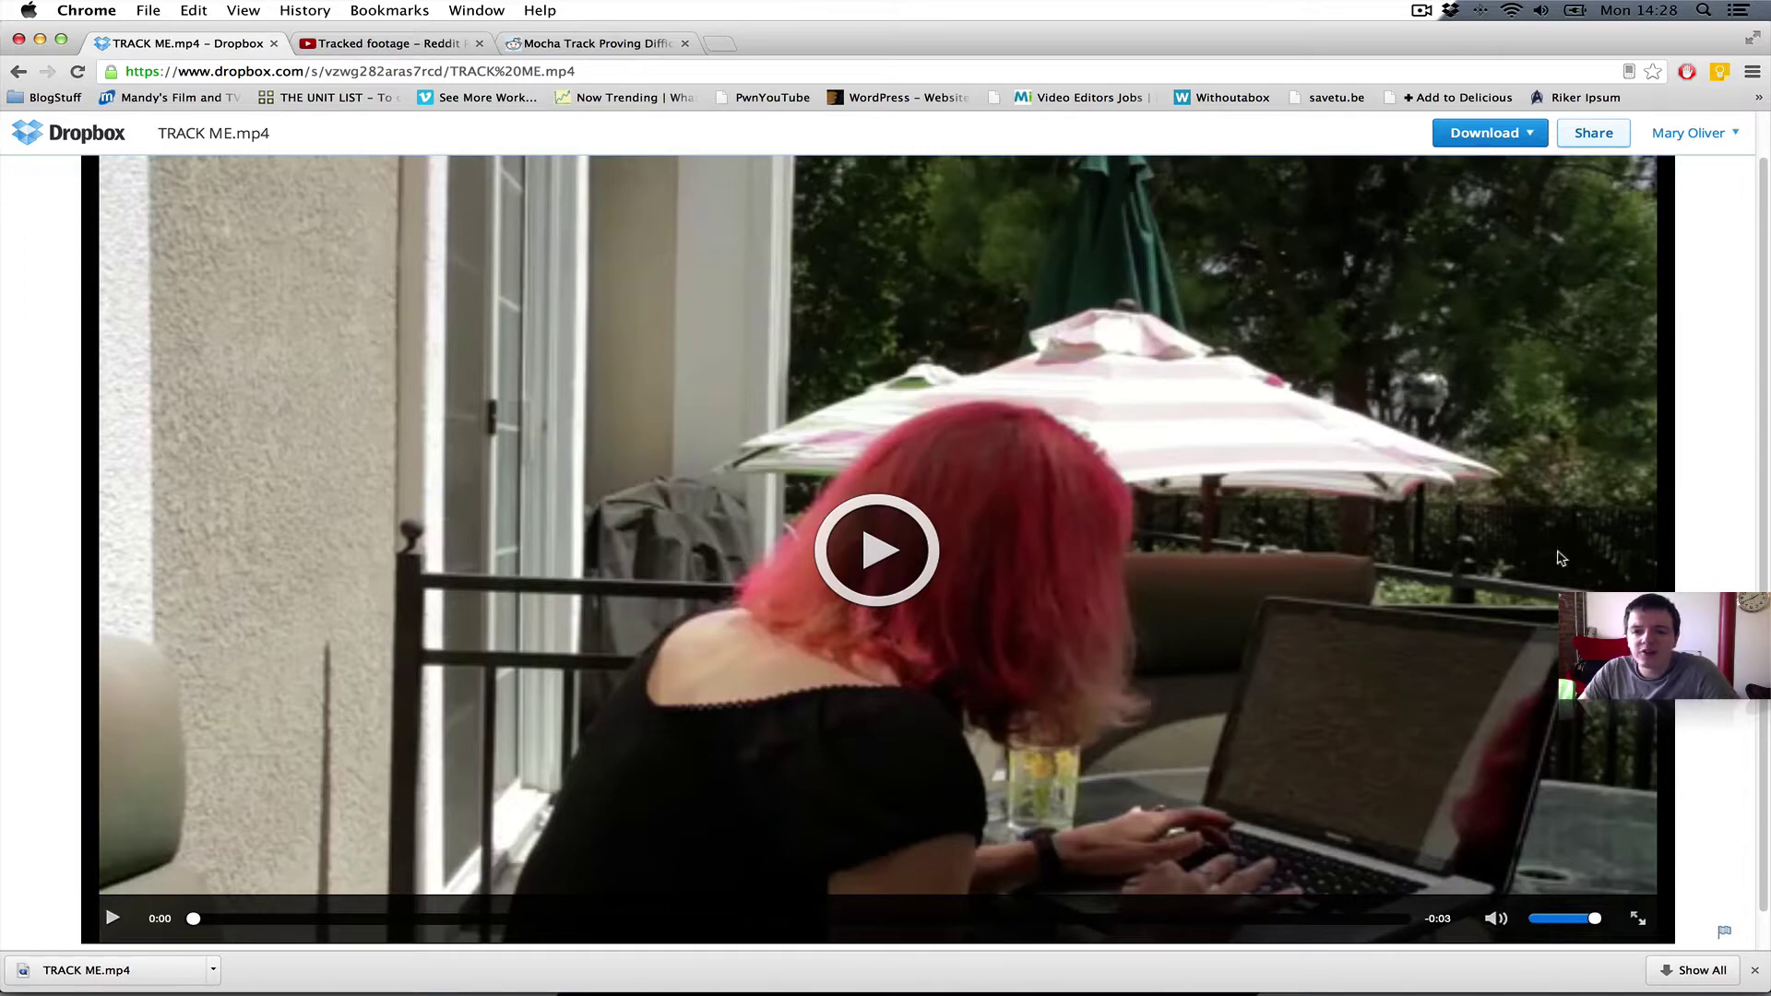
left_click(860, 573)
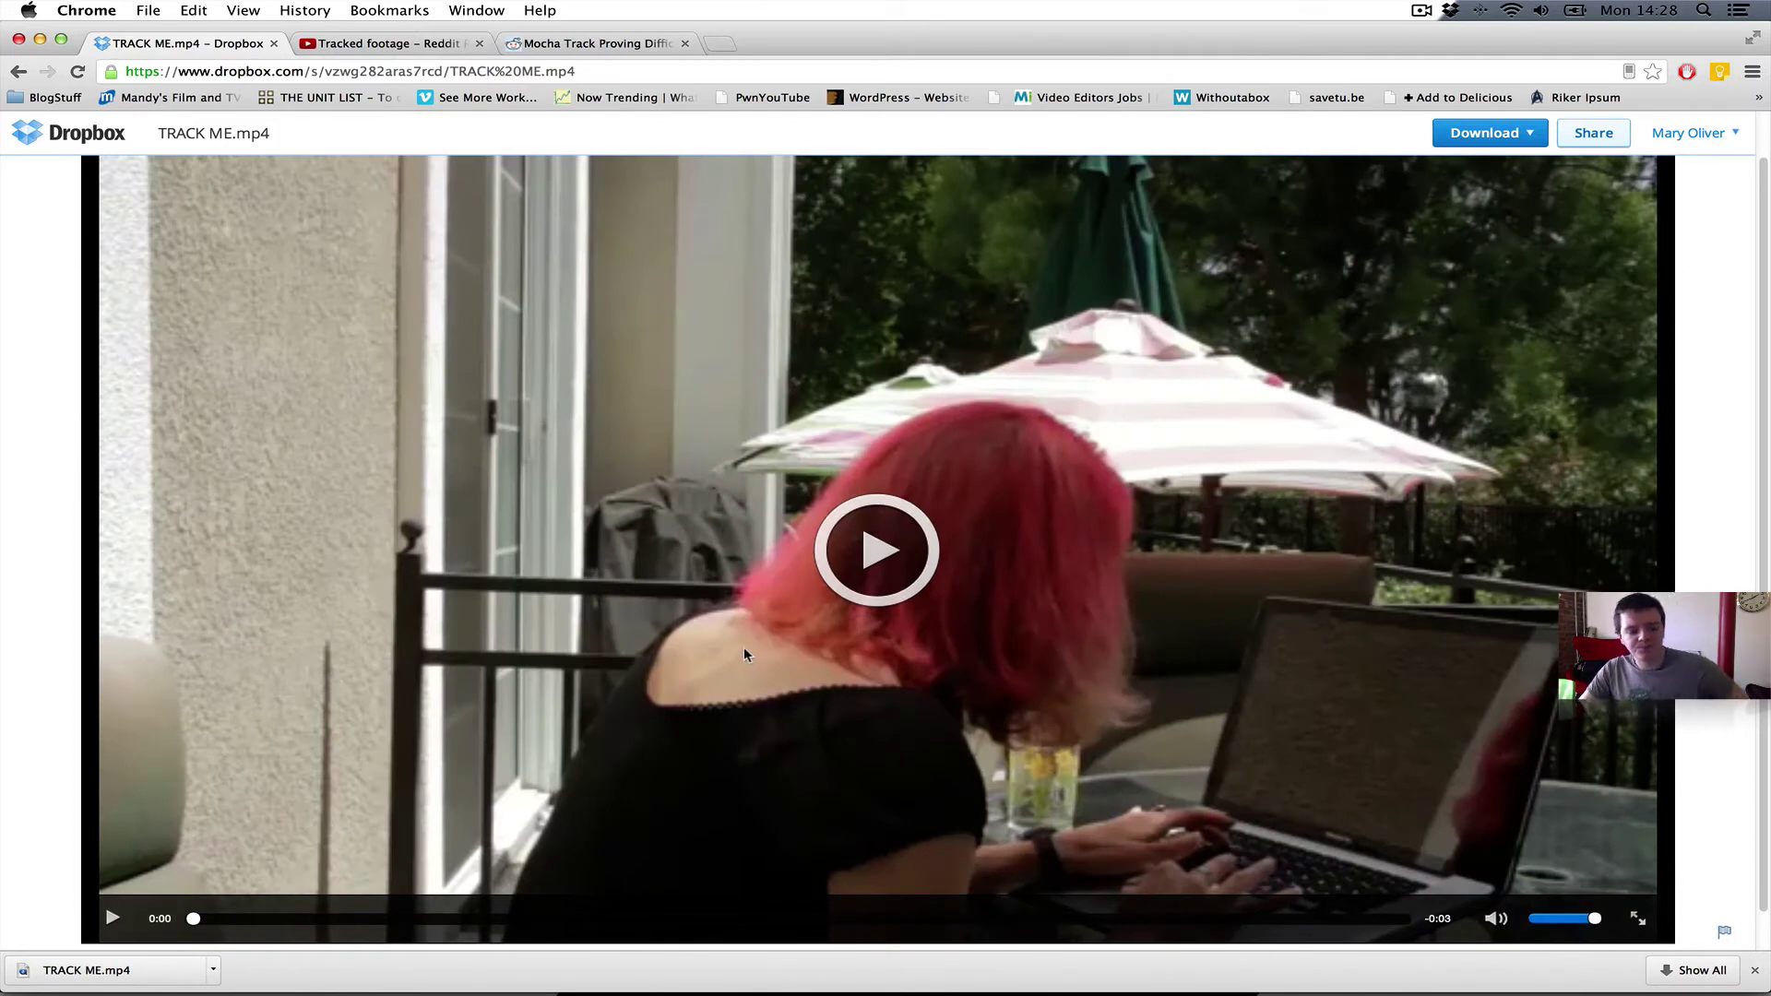
- Switch to After Effects and create a new composition from the TRACK ME_1.mov footage
key("super+Tab")
key("super+Tab")
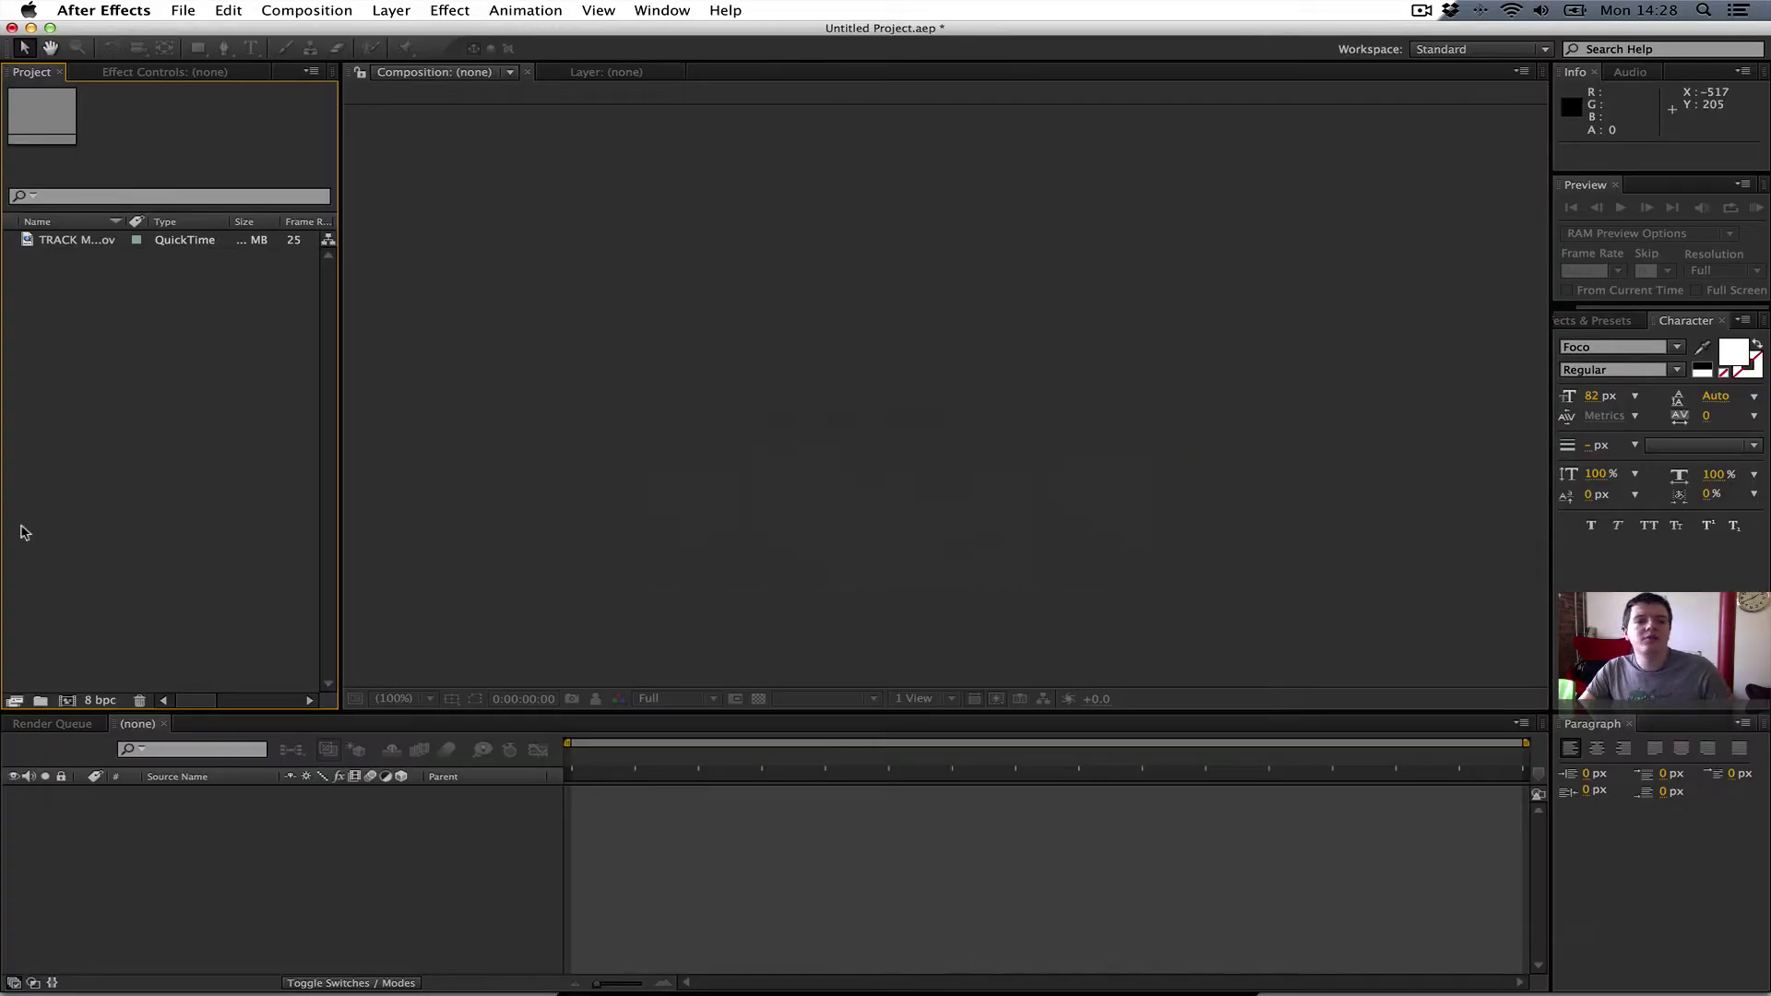
left_click_drag(89, 238, 68, 701)
left_click_drag(643, 779, 558, 761)
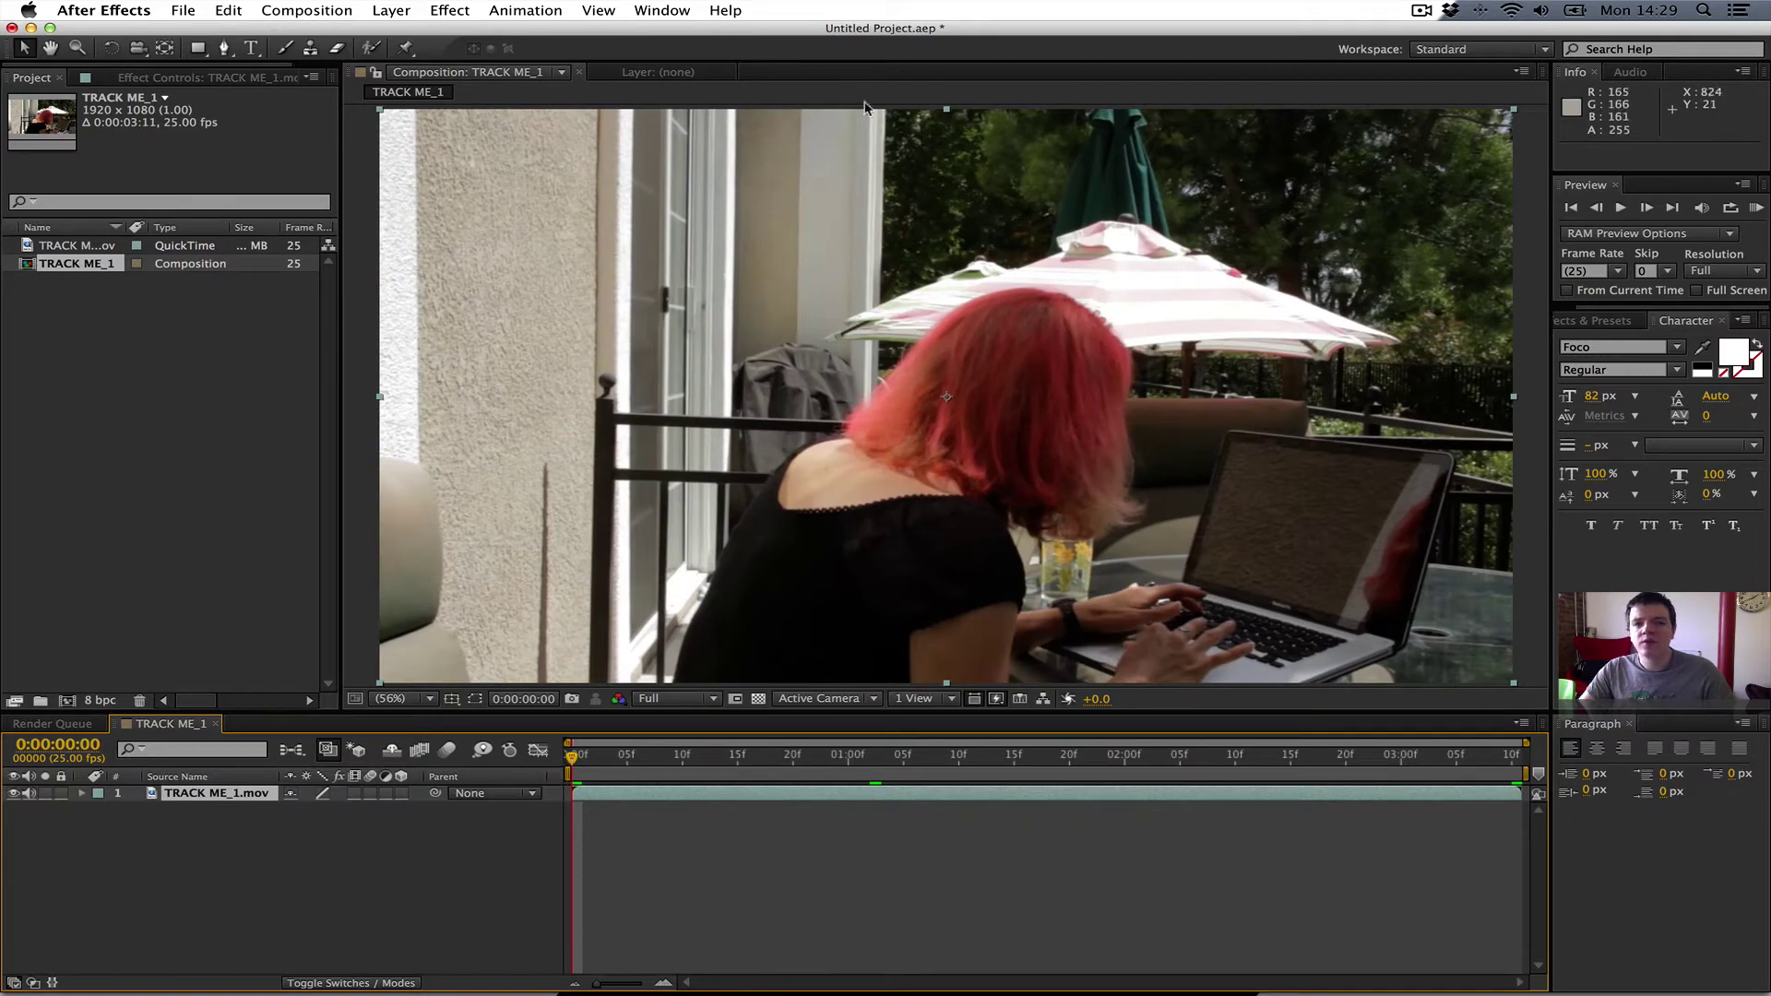
- Send the footage layer to mocha AE for tracking, postpone registration, and create the TRACK ME_1 project, overwriting the existing project file
left_click(726, 10)
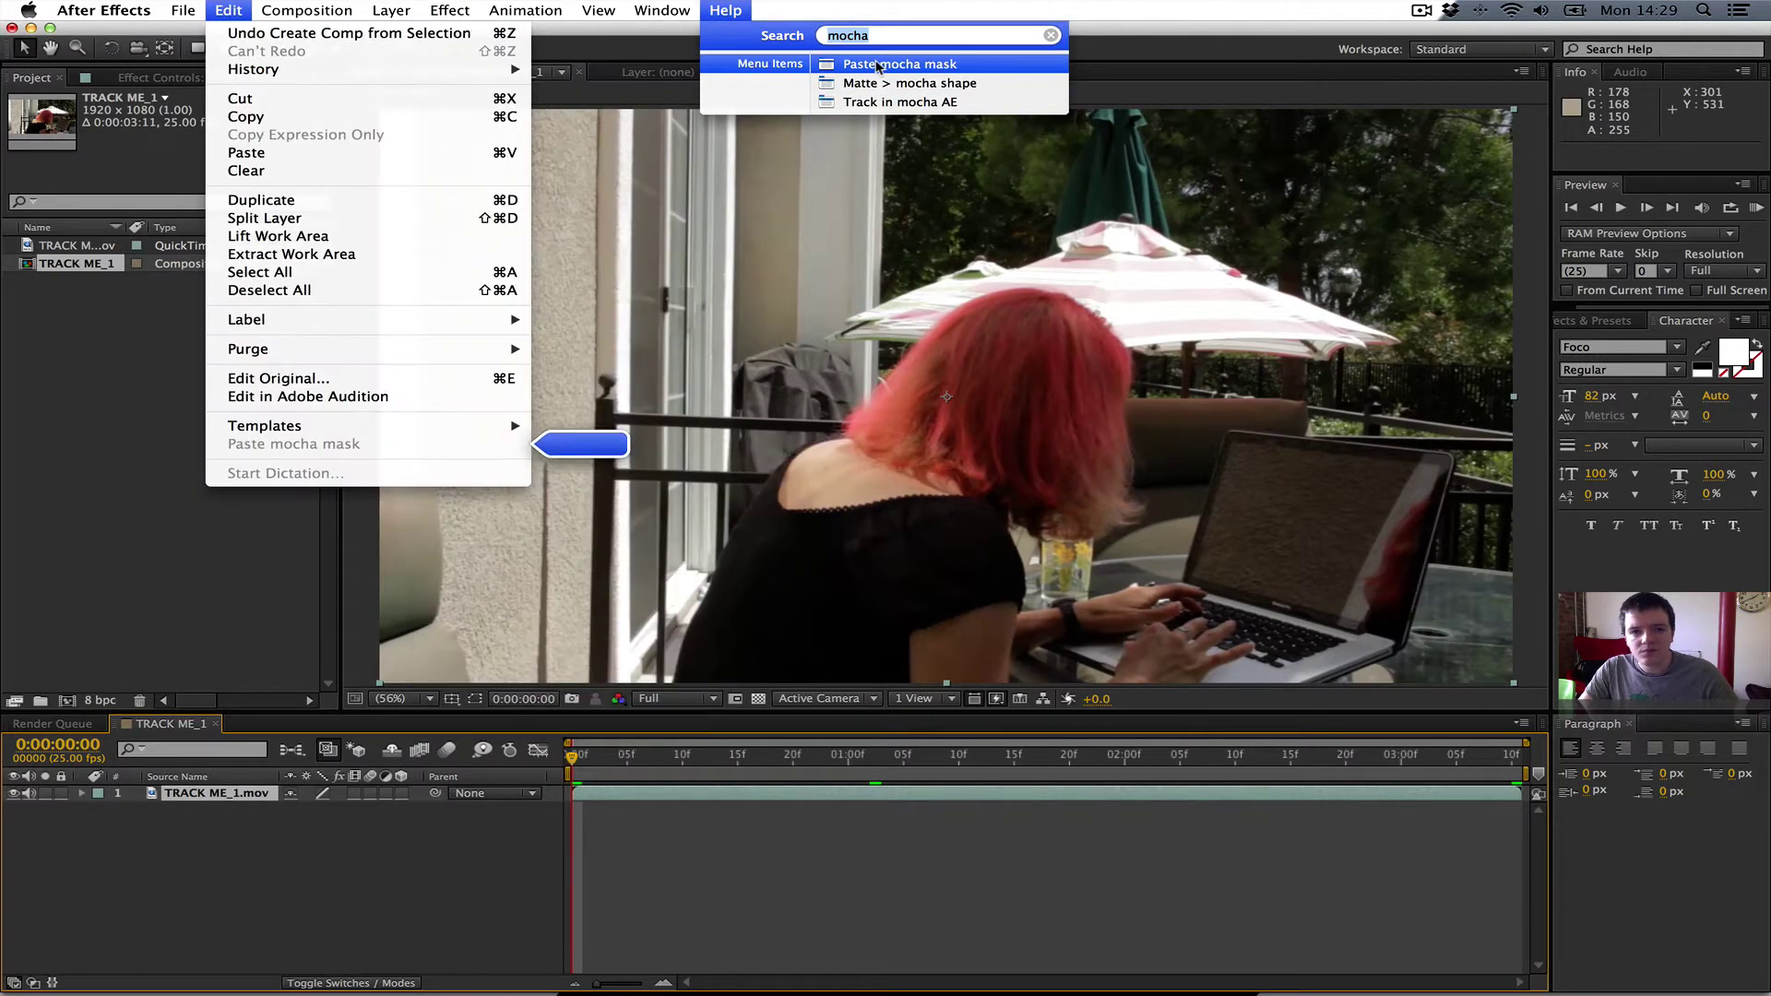
mouse_move(900, 101)
left_click(1015, 104)
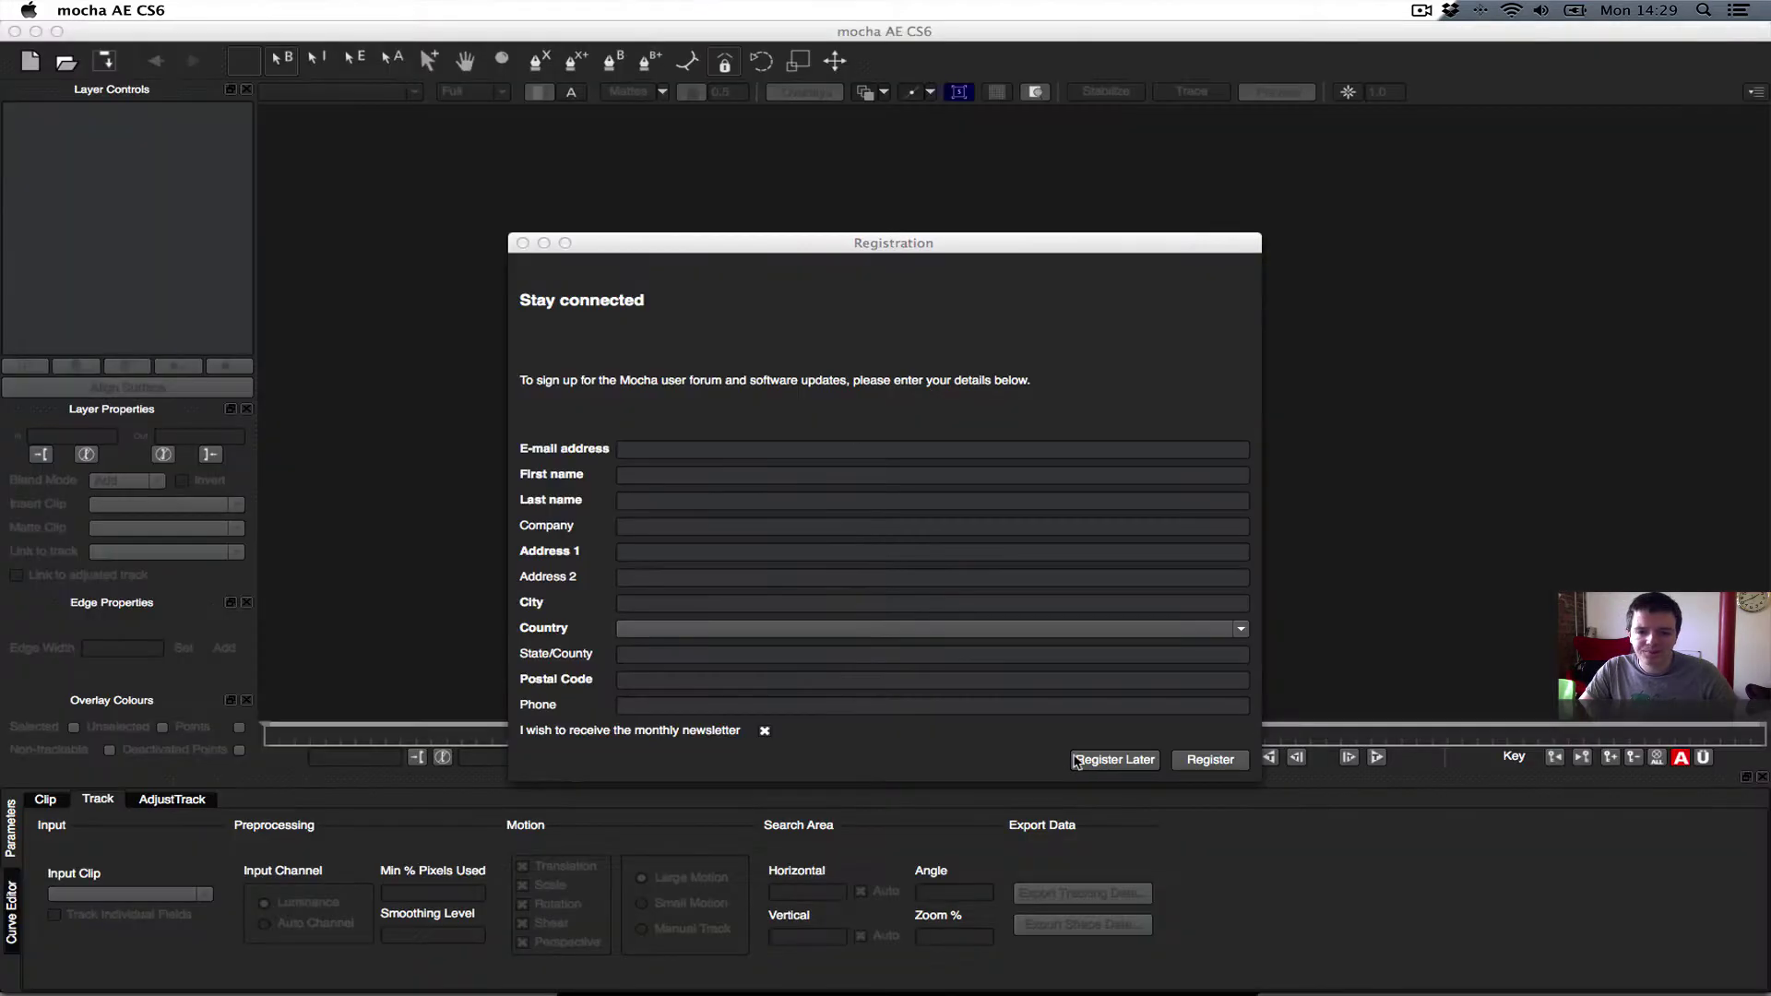
left_click(1079, 759)
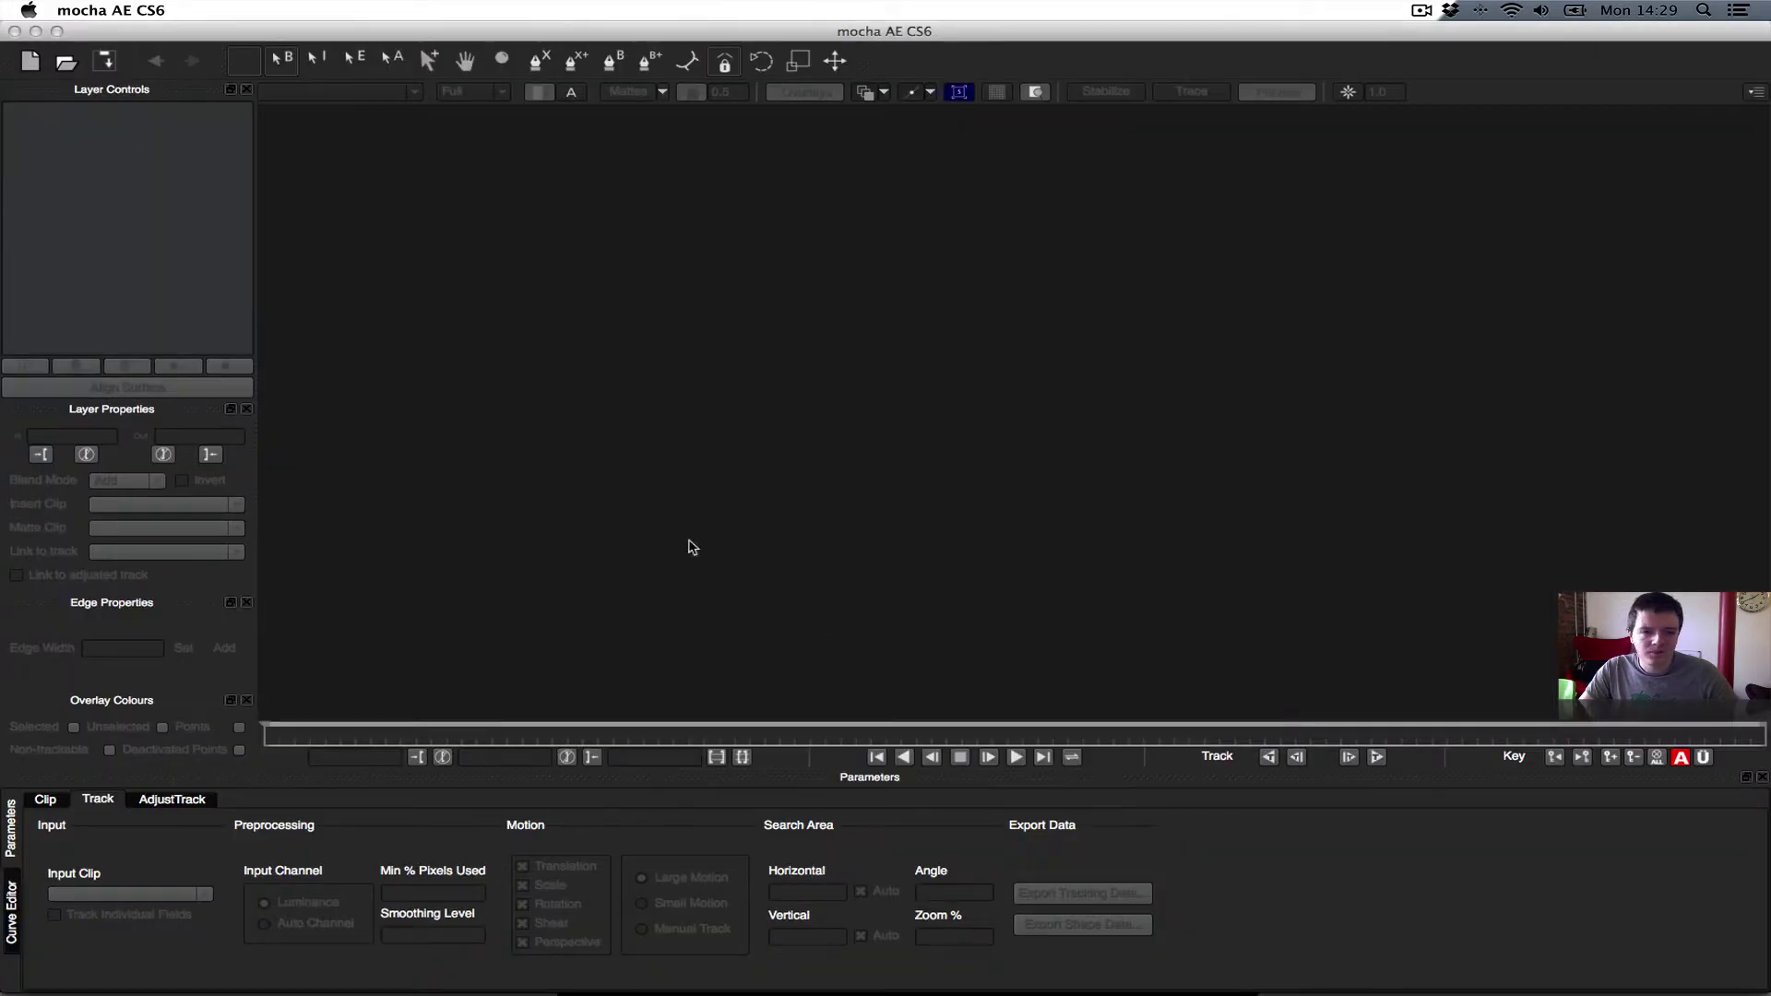
left_click(1052, 703)
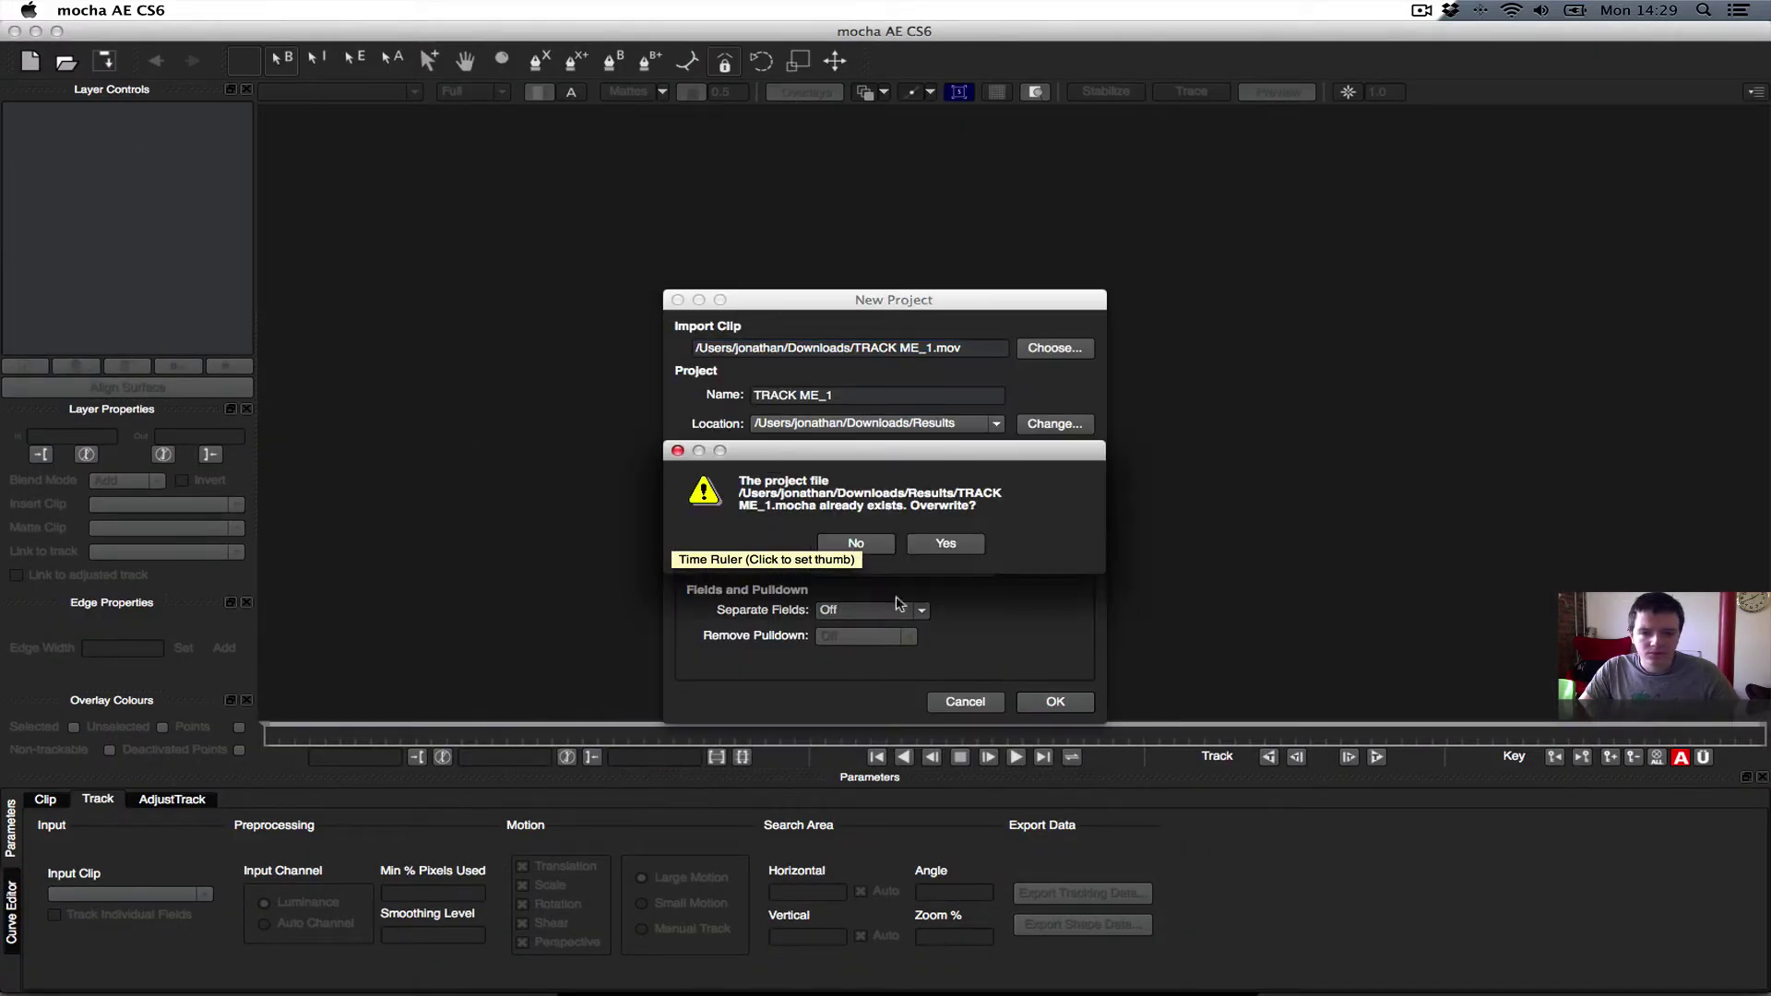
left_click(933, 550)
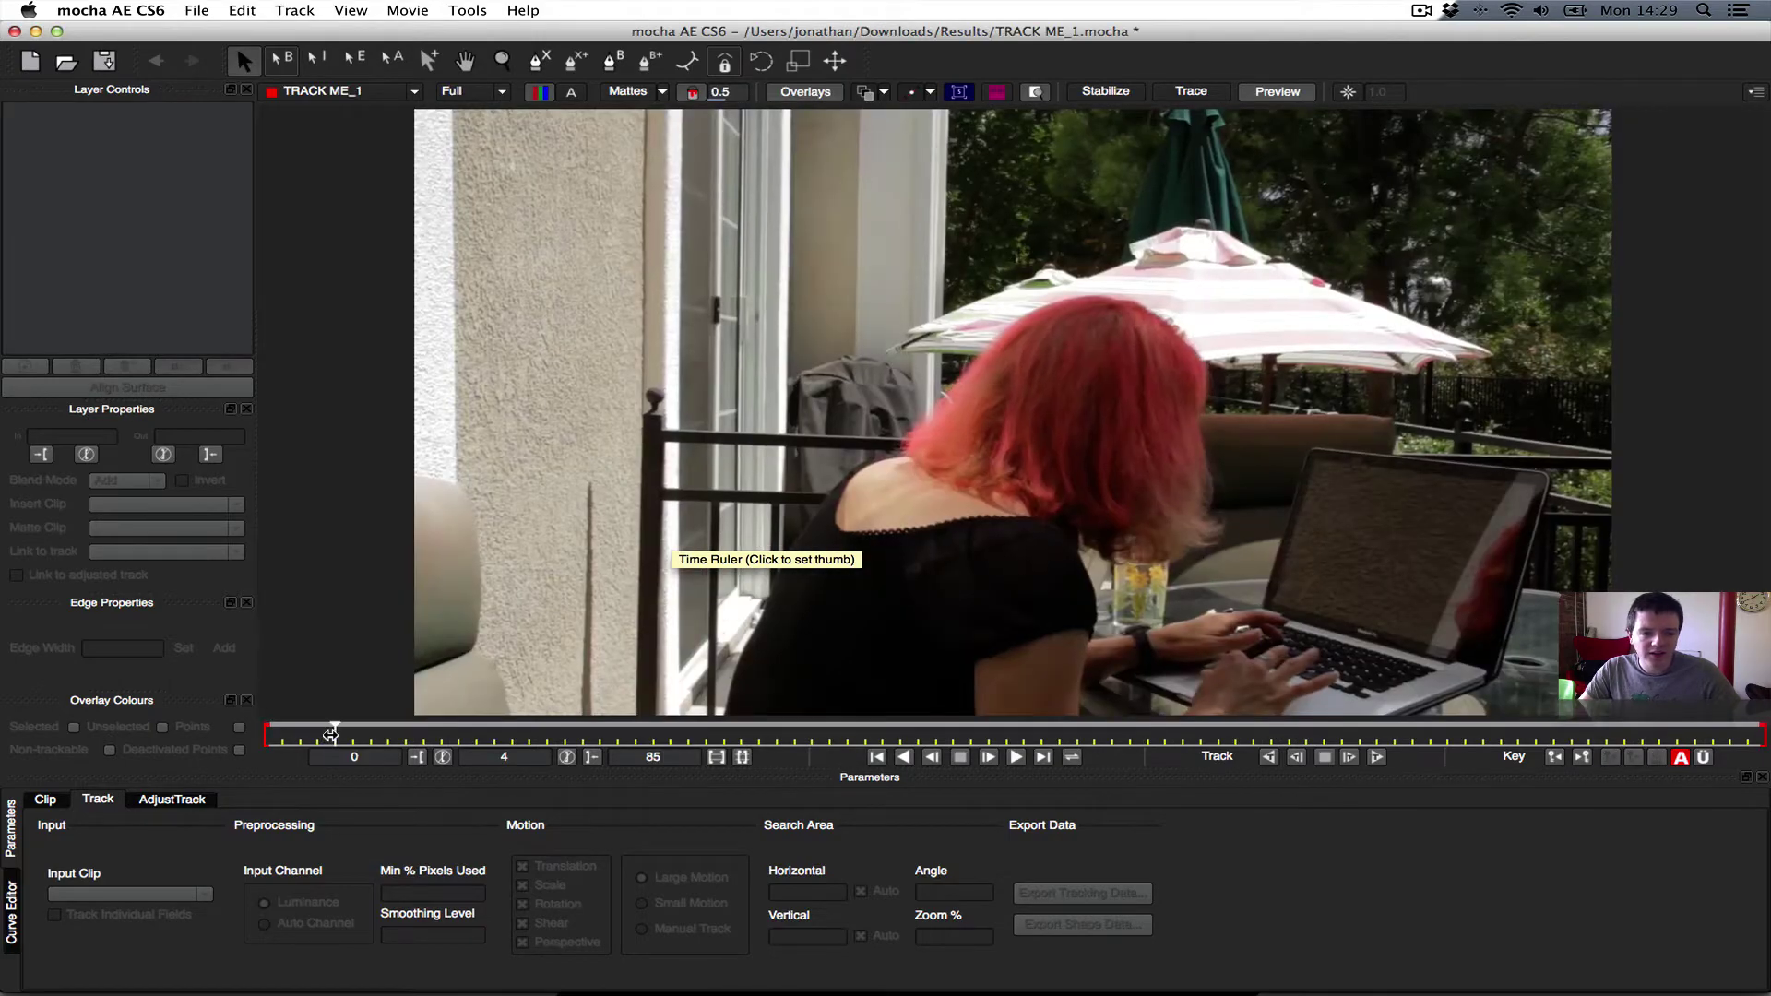
- At frame 0, draw a four-point X-spline just outside the edges of the laptop's lid and screen
left_click_drag(332, 736, 203, 733)
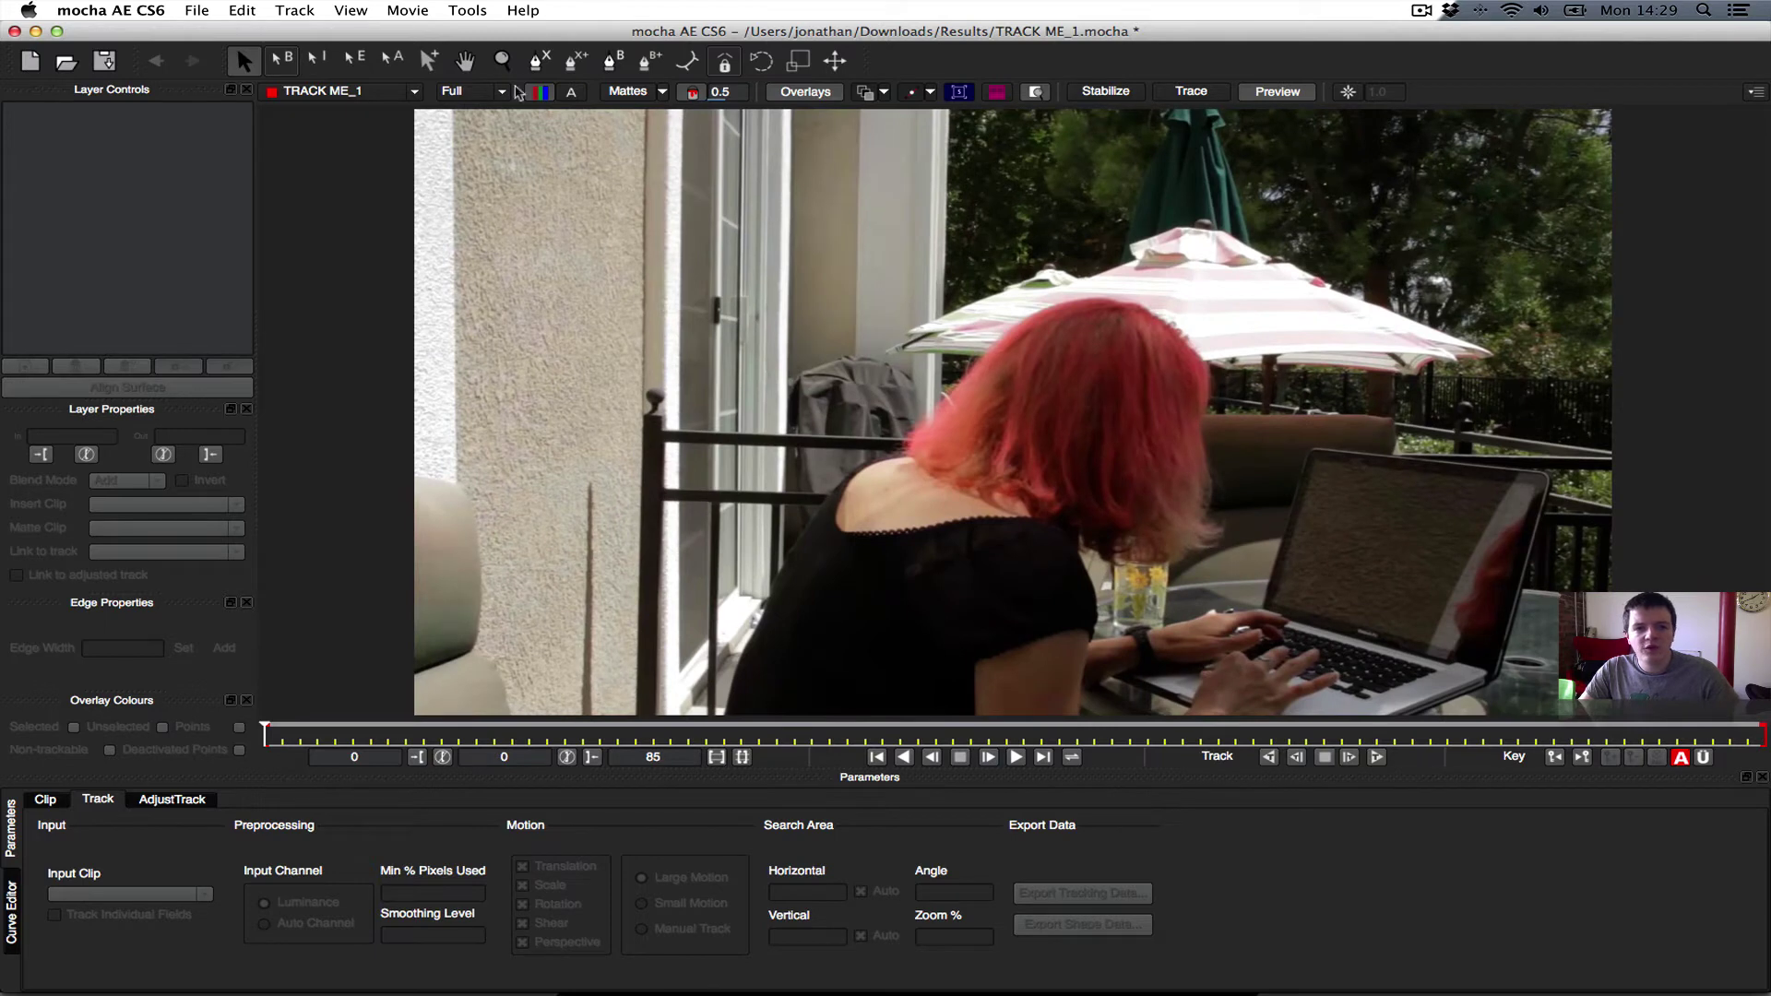
left_click(537, 61)
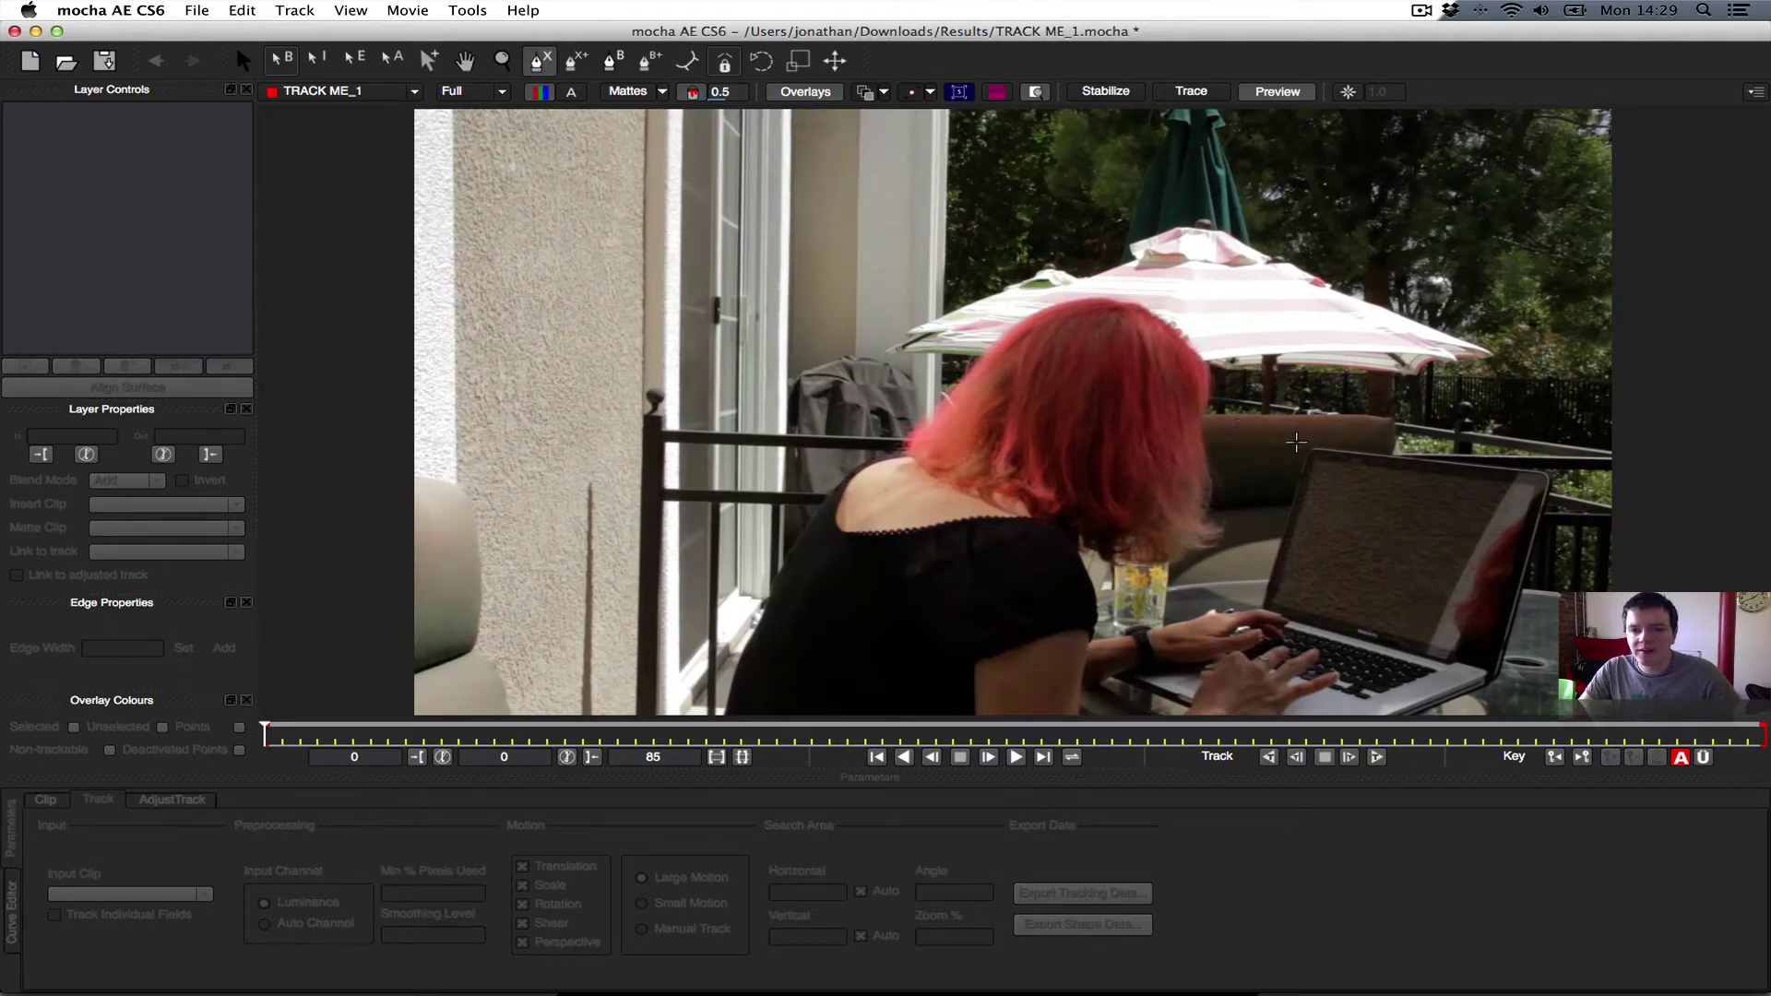
left_click(1301, 442)
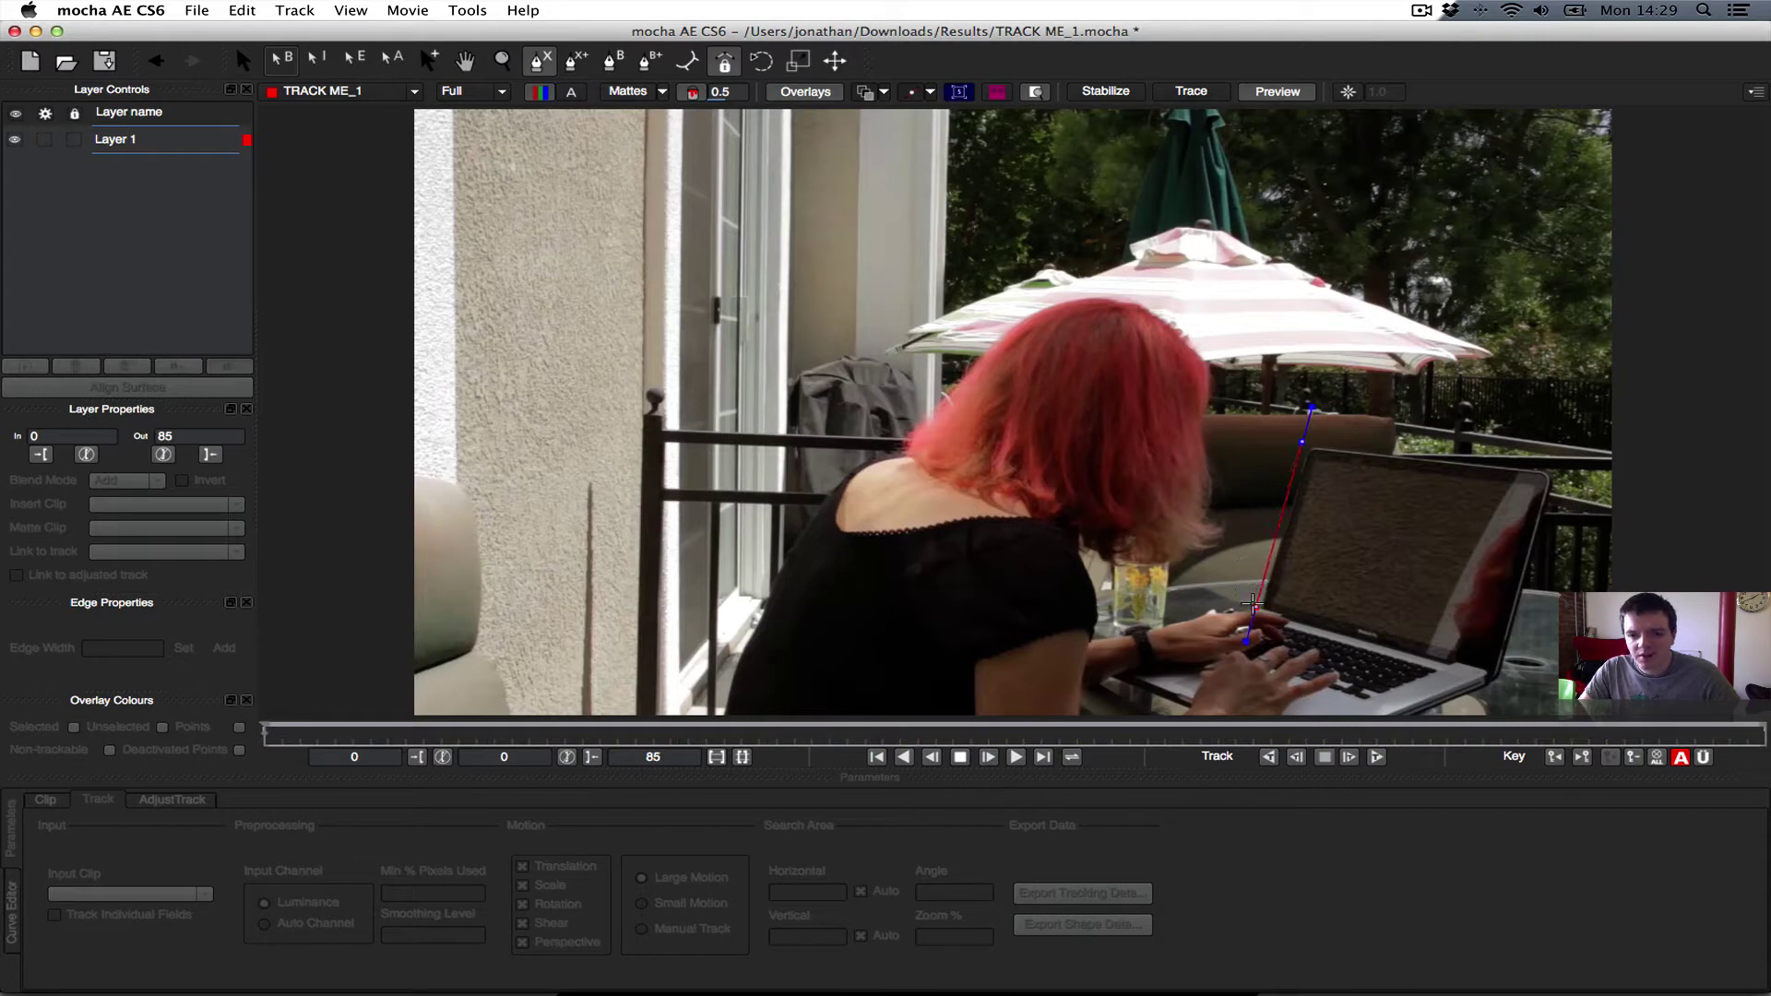
left_click(1254, 605)
left_click(1513, 664)
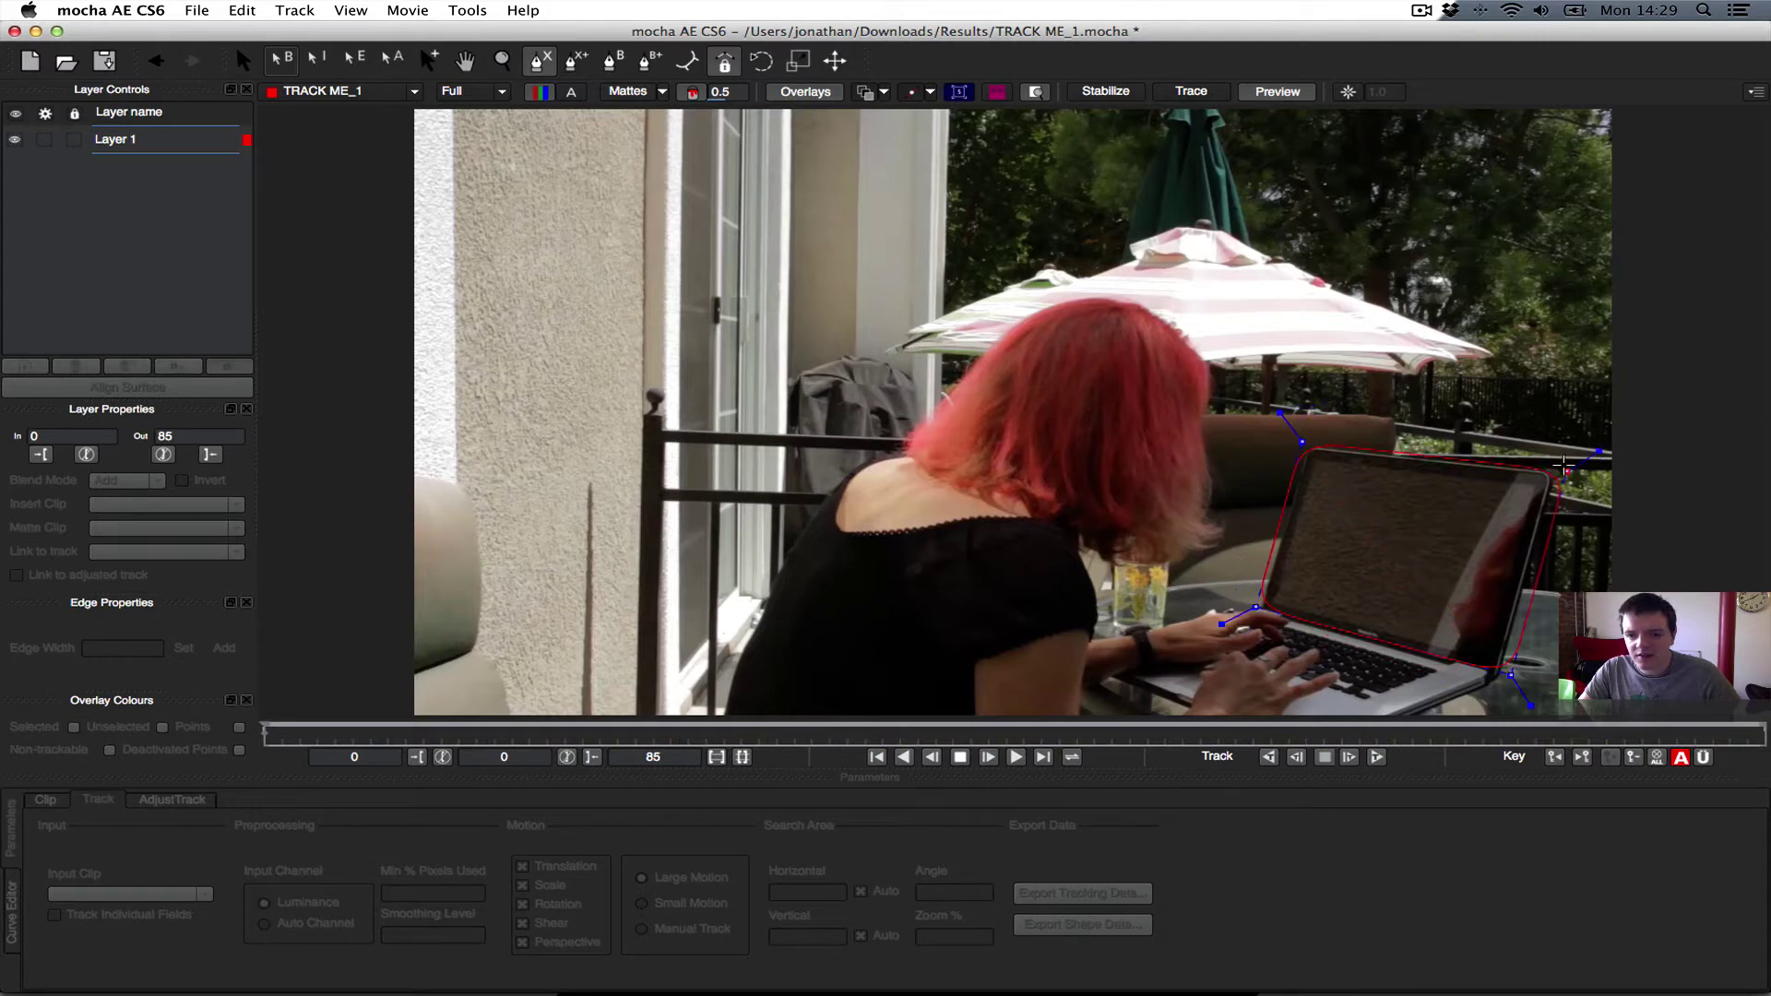
left_click(1564, 465)
right_click(1438, 435)
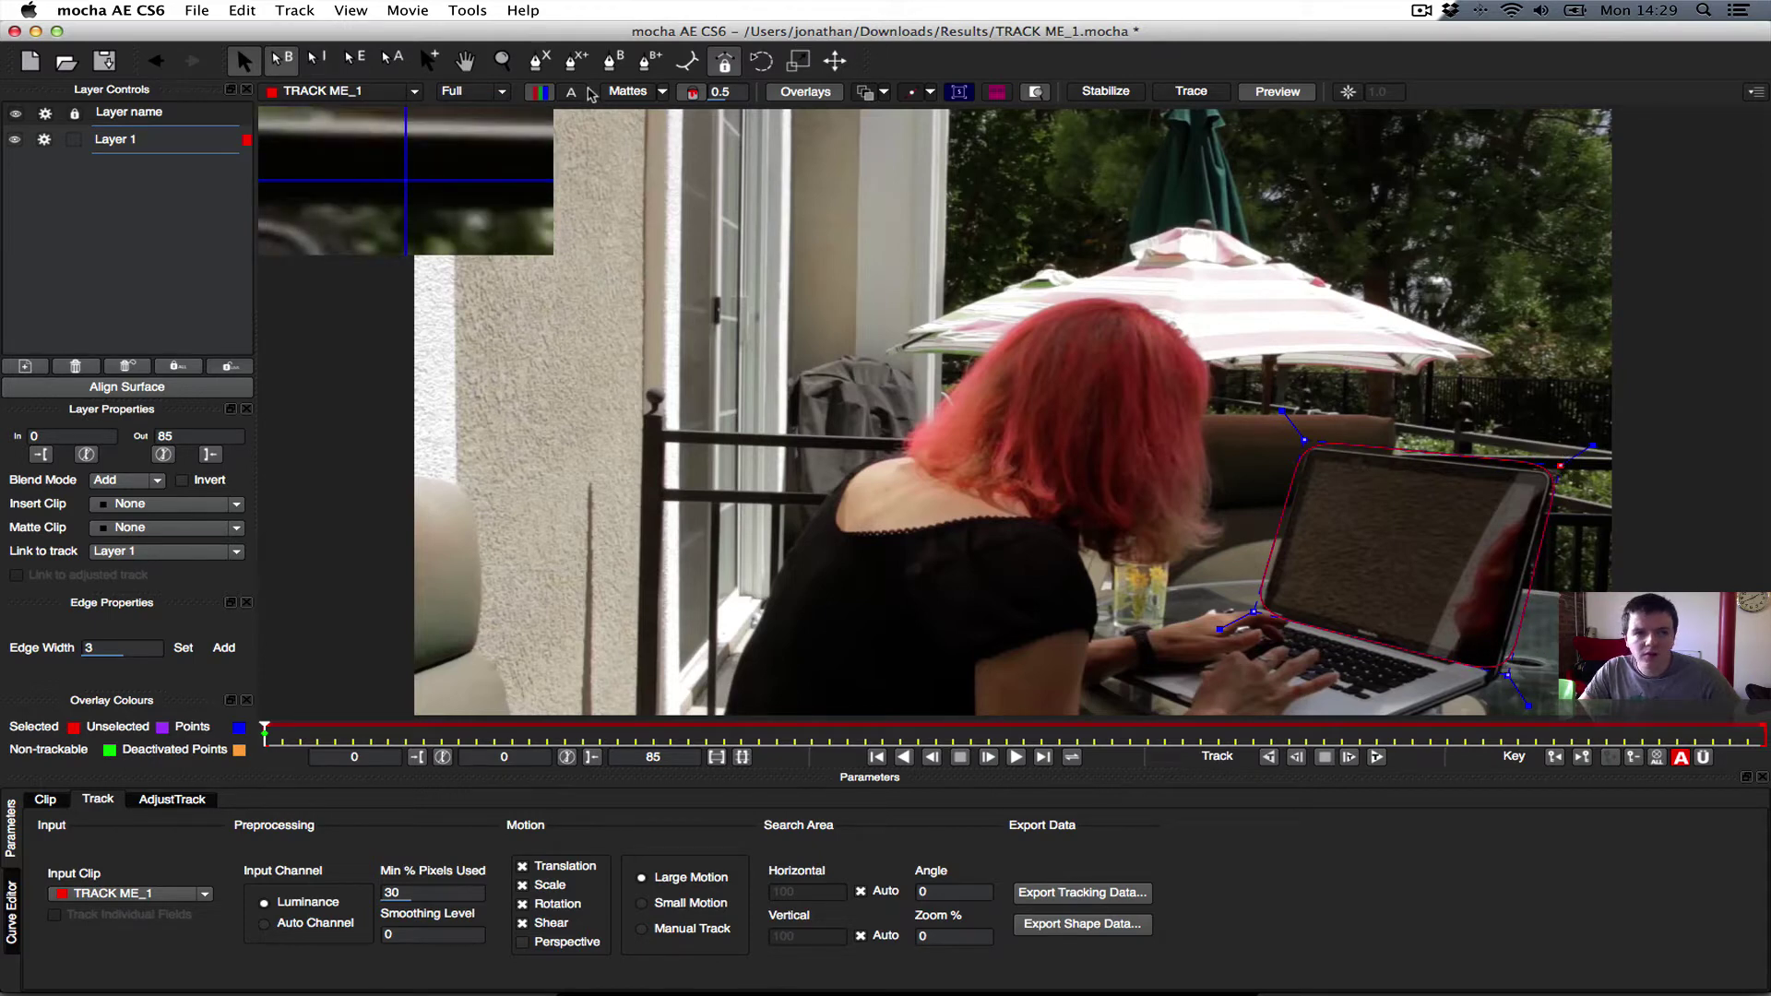
- Add a three-point X-spline to Layer 1 over the front corner of the laptop's keyboard base
key("alt+l")
left_click(1395, 655)
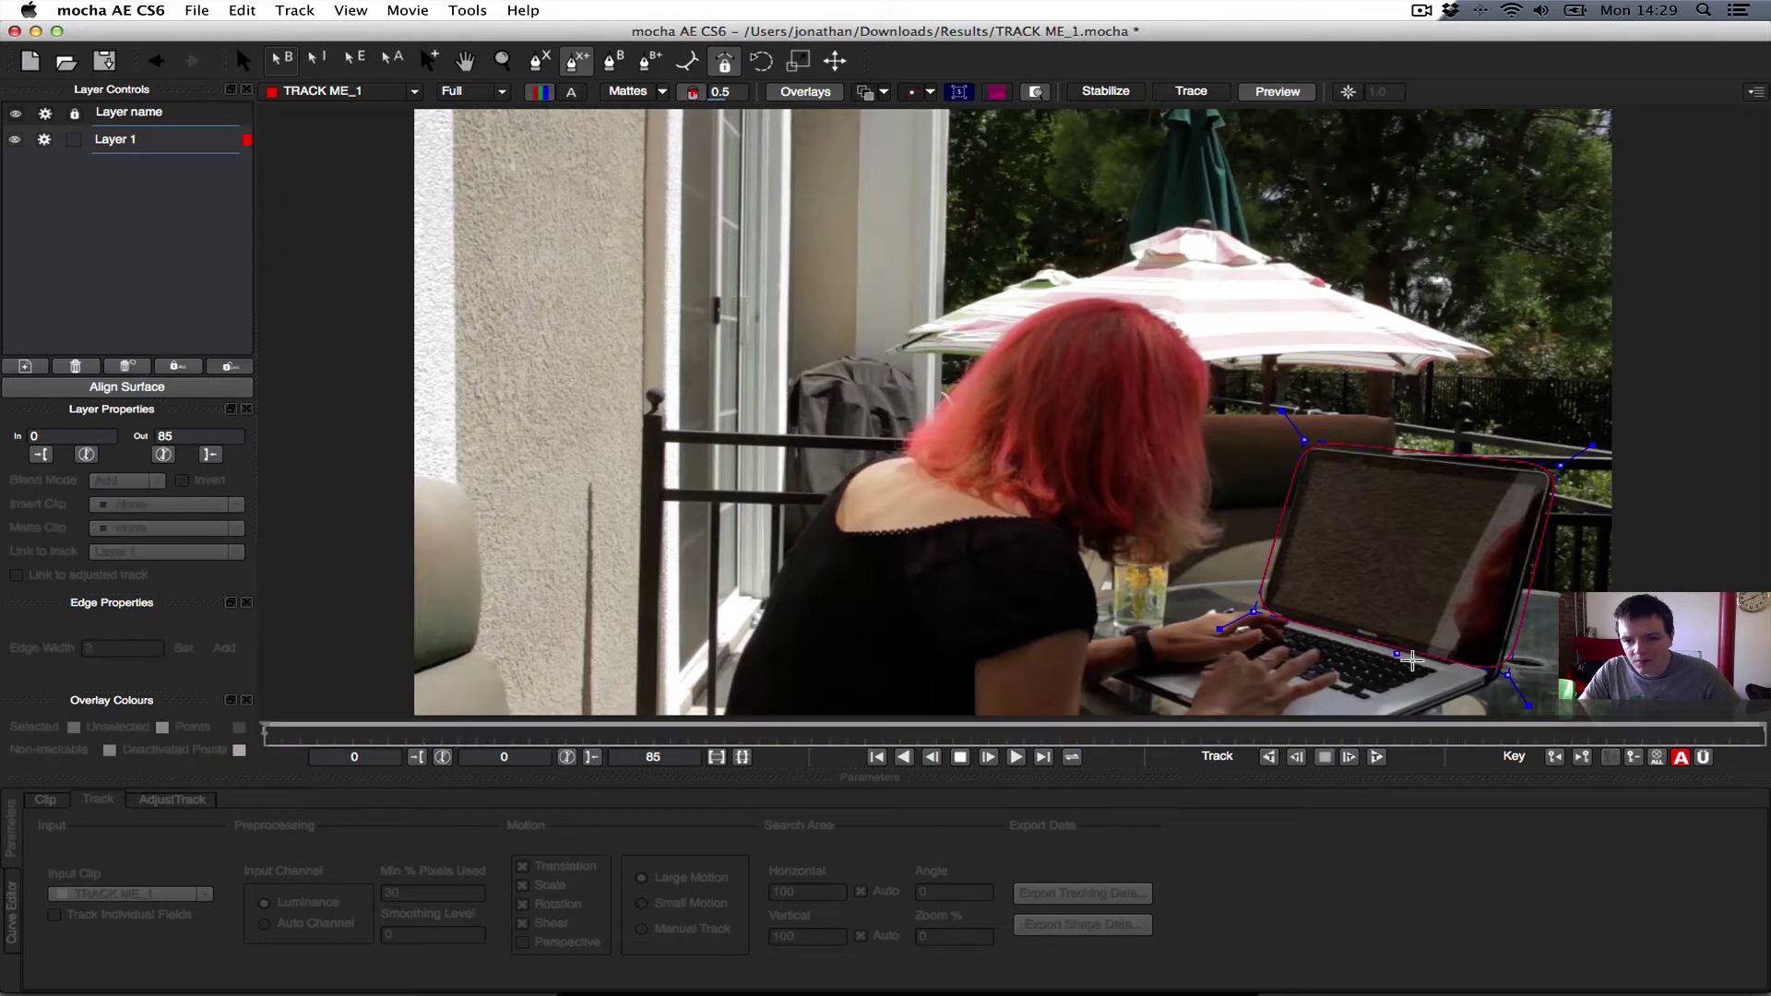
left_click(1462, 676)
left_click(1387, 710)
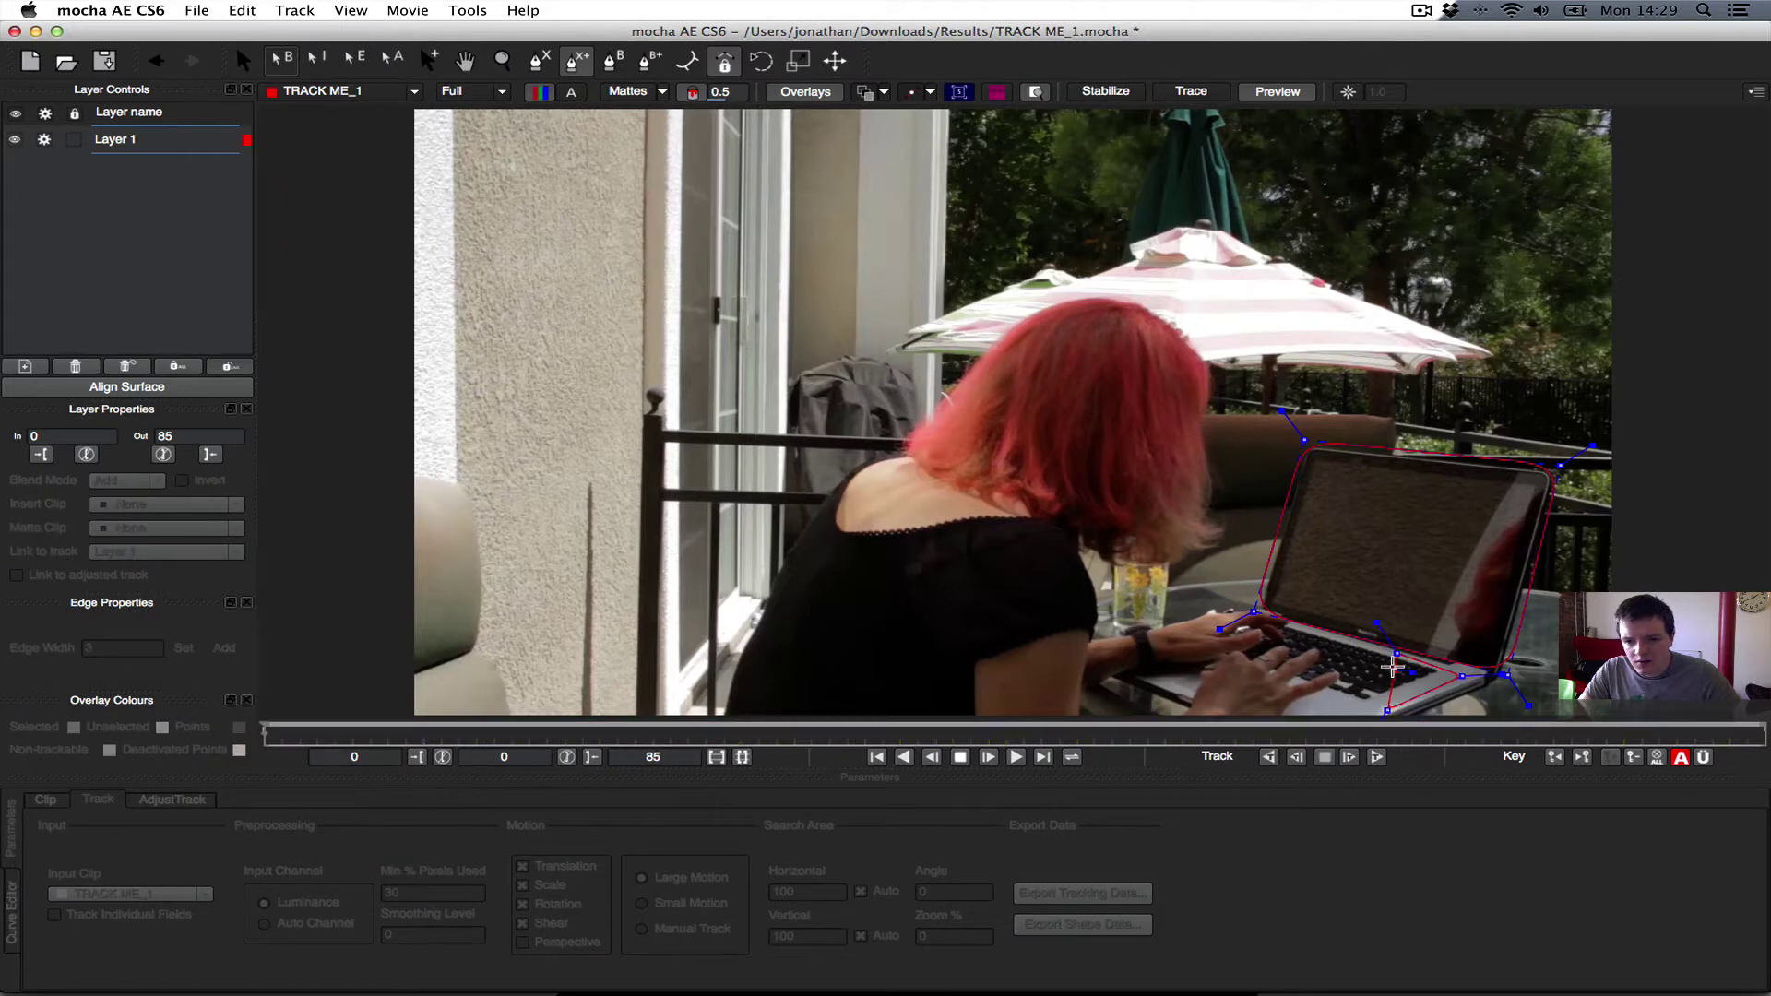
right_click(1387, 710)
left_click(591, 61)
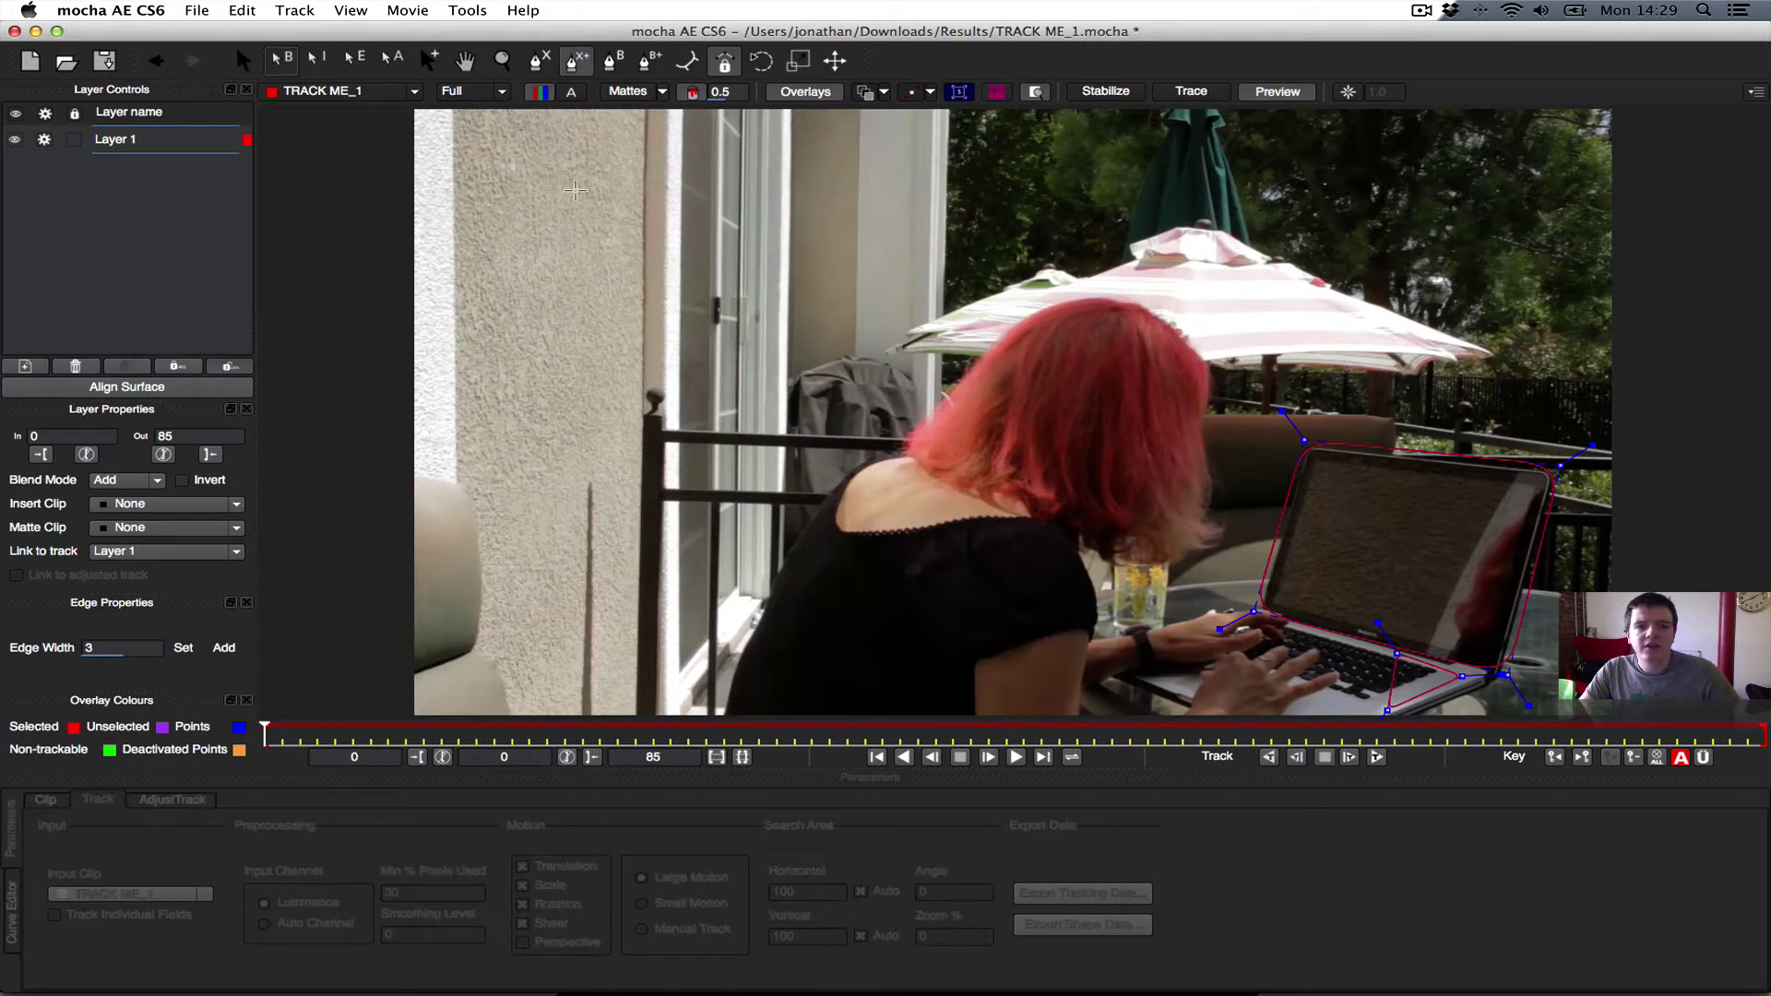
left_click(506, 145)
left_click(504, 307)
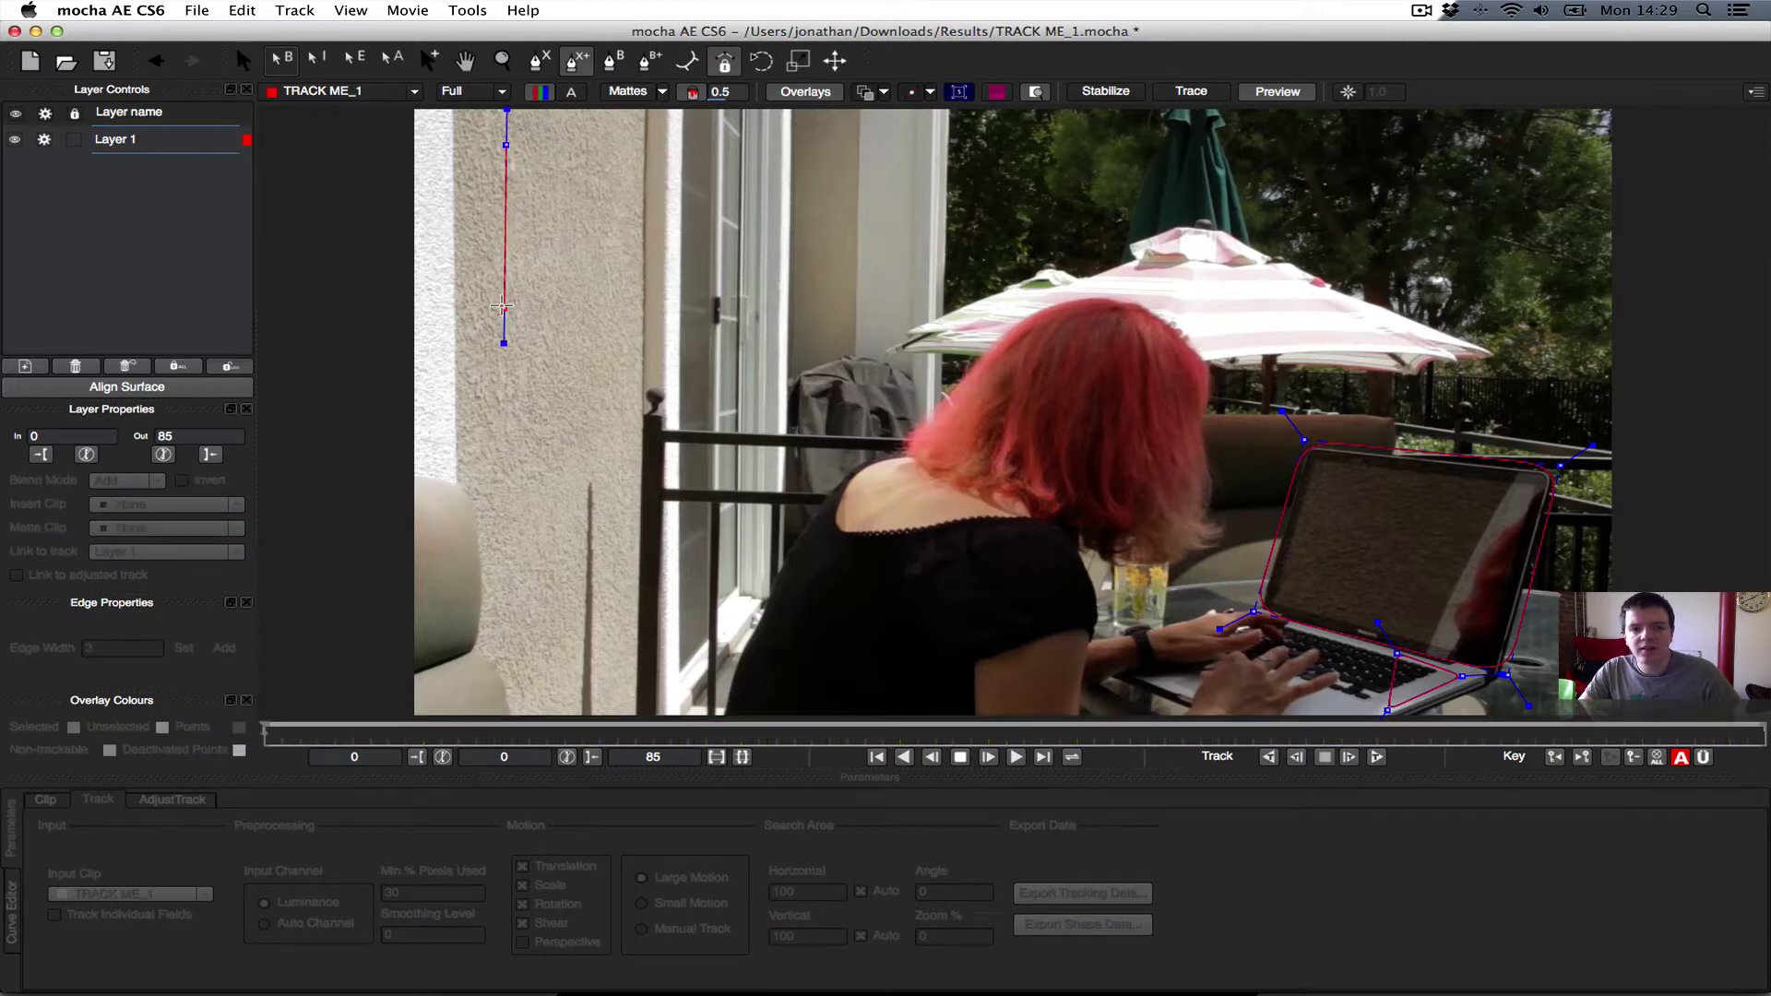
left_click(571, 293)
right_click(566, 123)
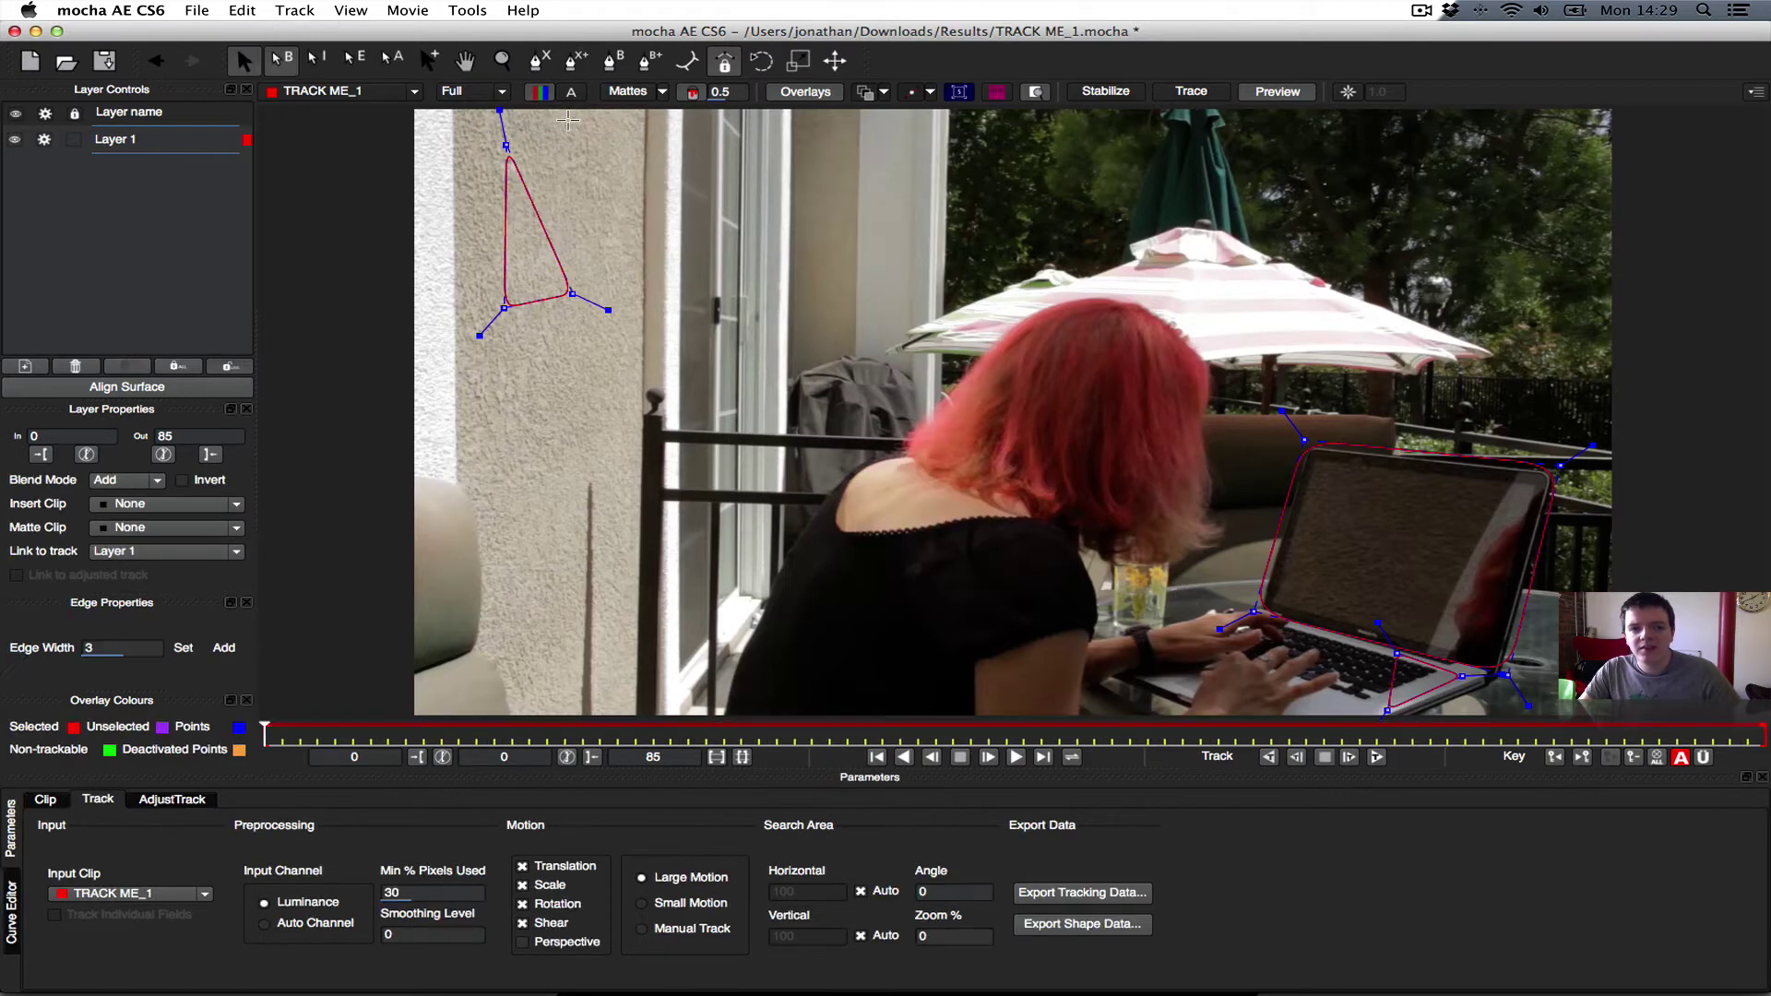
mouse_move(572, 293)
left_mouse_down()
mouse_move(578, 273)
mouse_move(570, 286)
left_mouse_up()
key("ctrl+z")
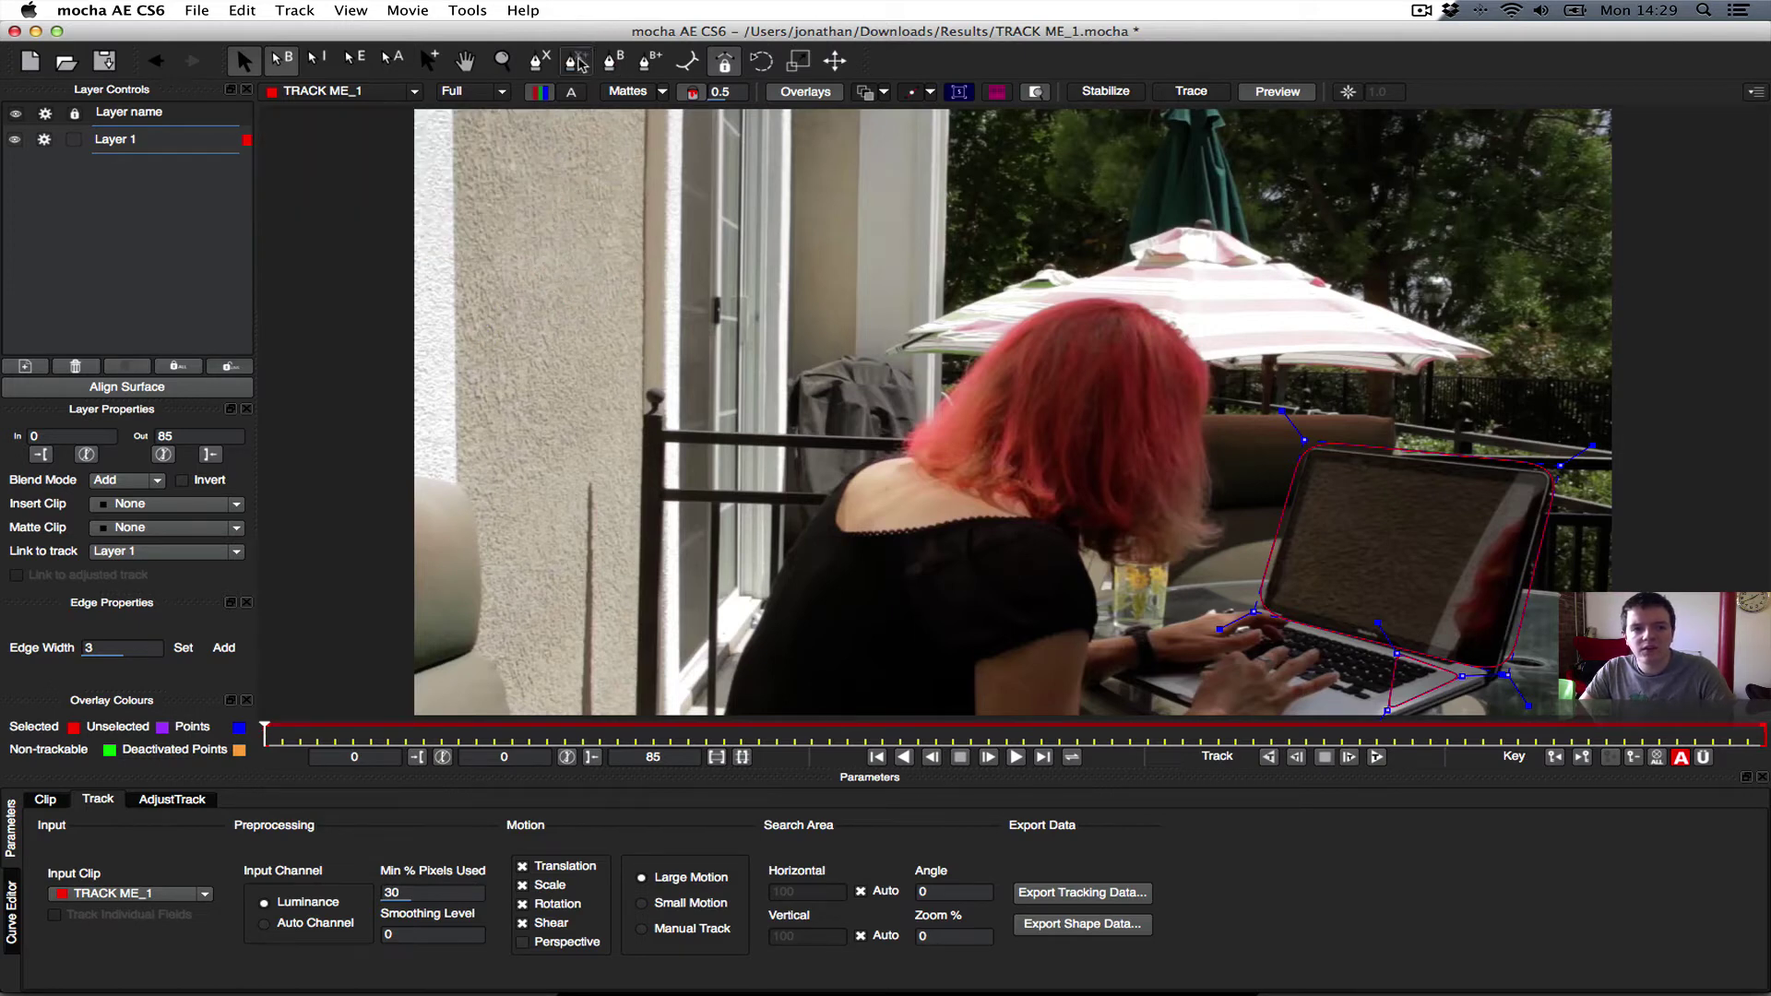
- Add a tall four-point X-spline to Layer 1 on the textured wall and adjust its corners into a narrow rectangle
left_click(579, 63)
left_click(508, 139)
left_click(509, 295)
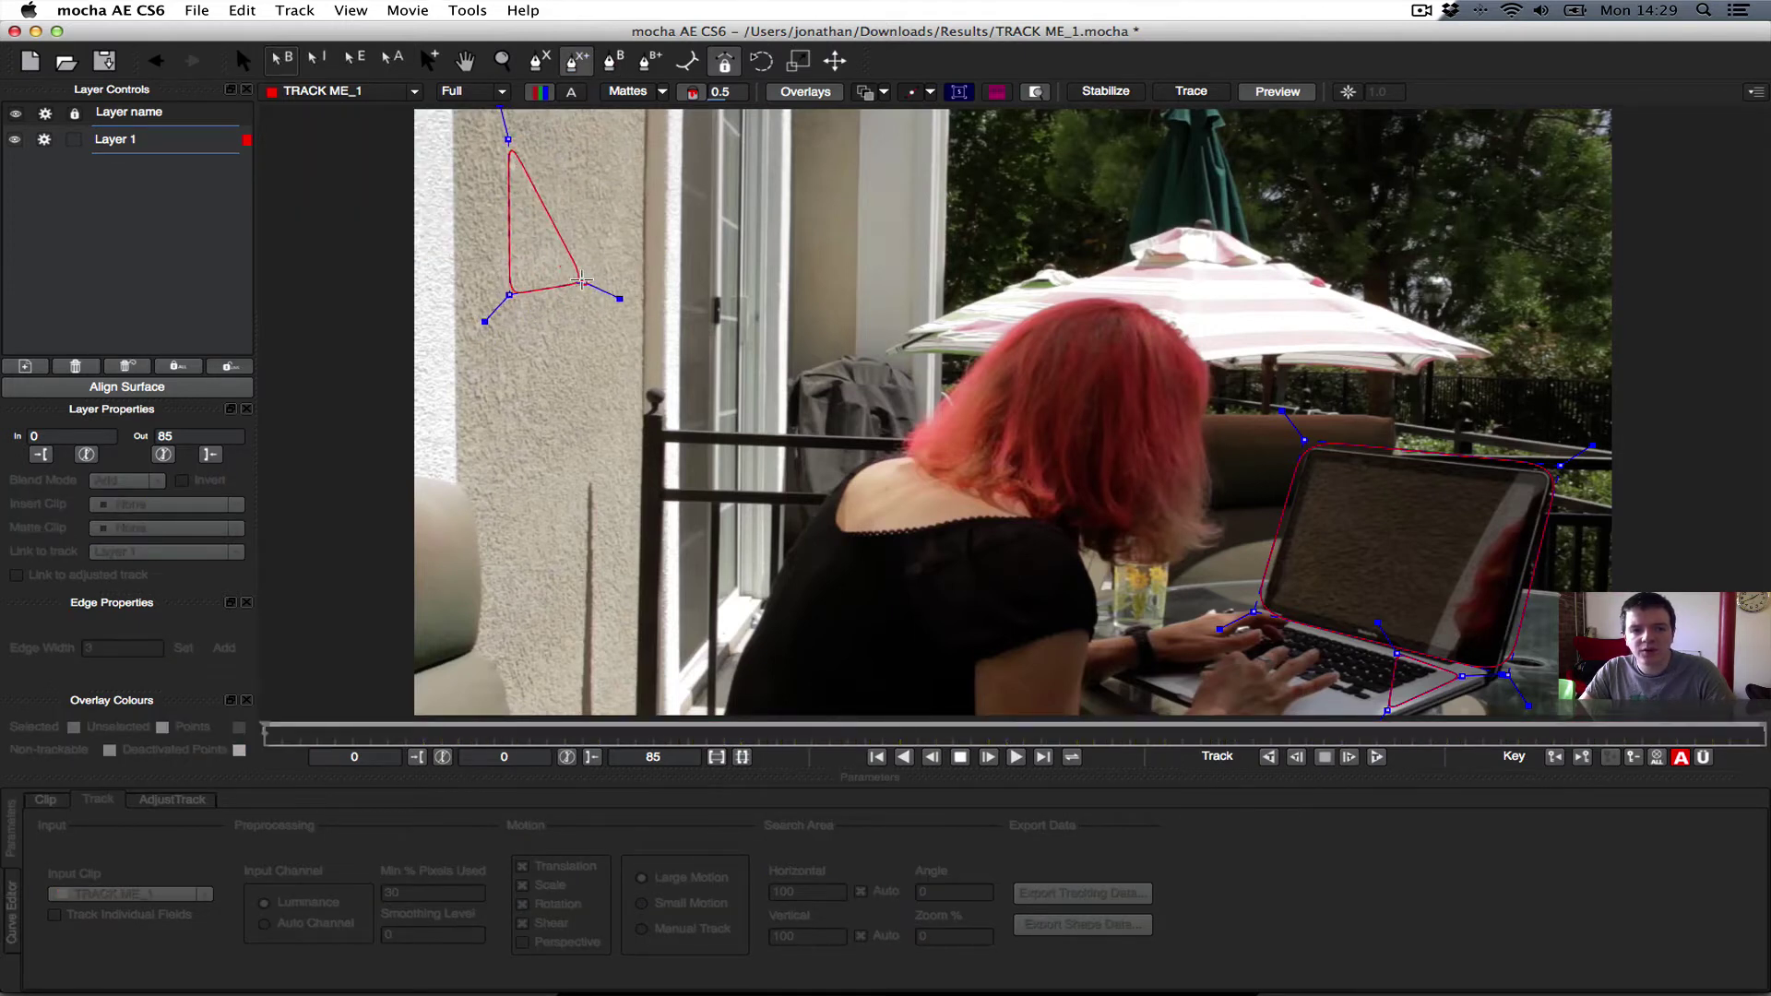
left_click(581, 279)
left_click(572, 115)
right_click(571, 150)
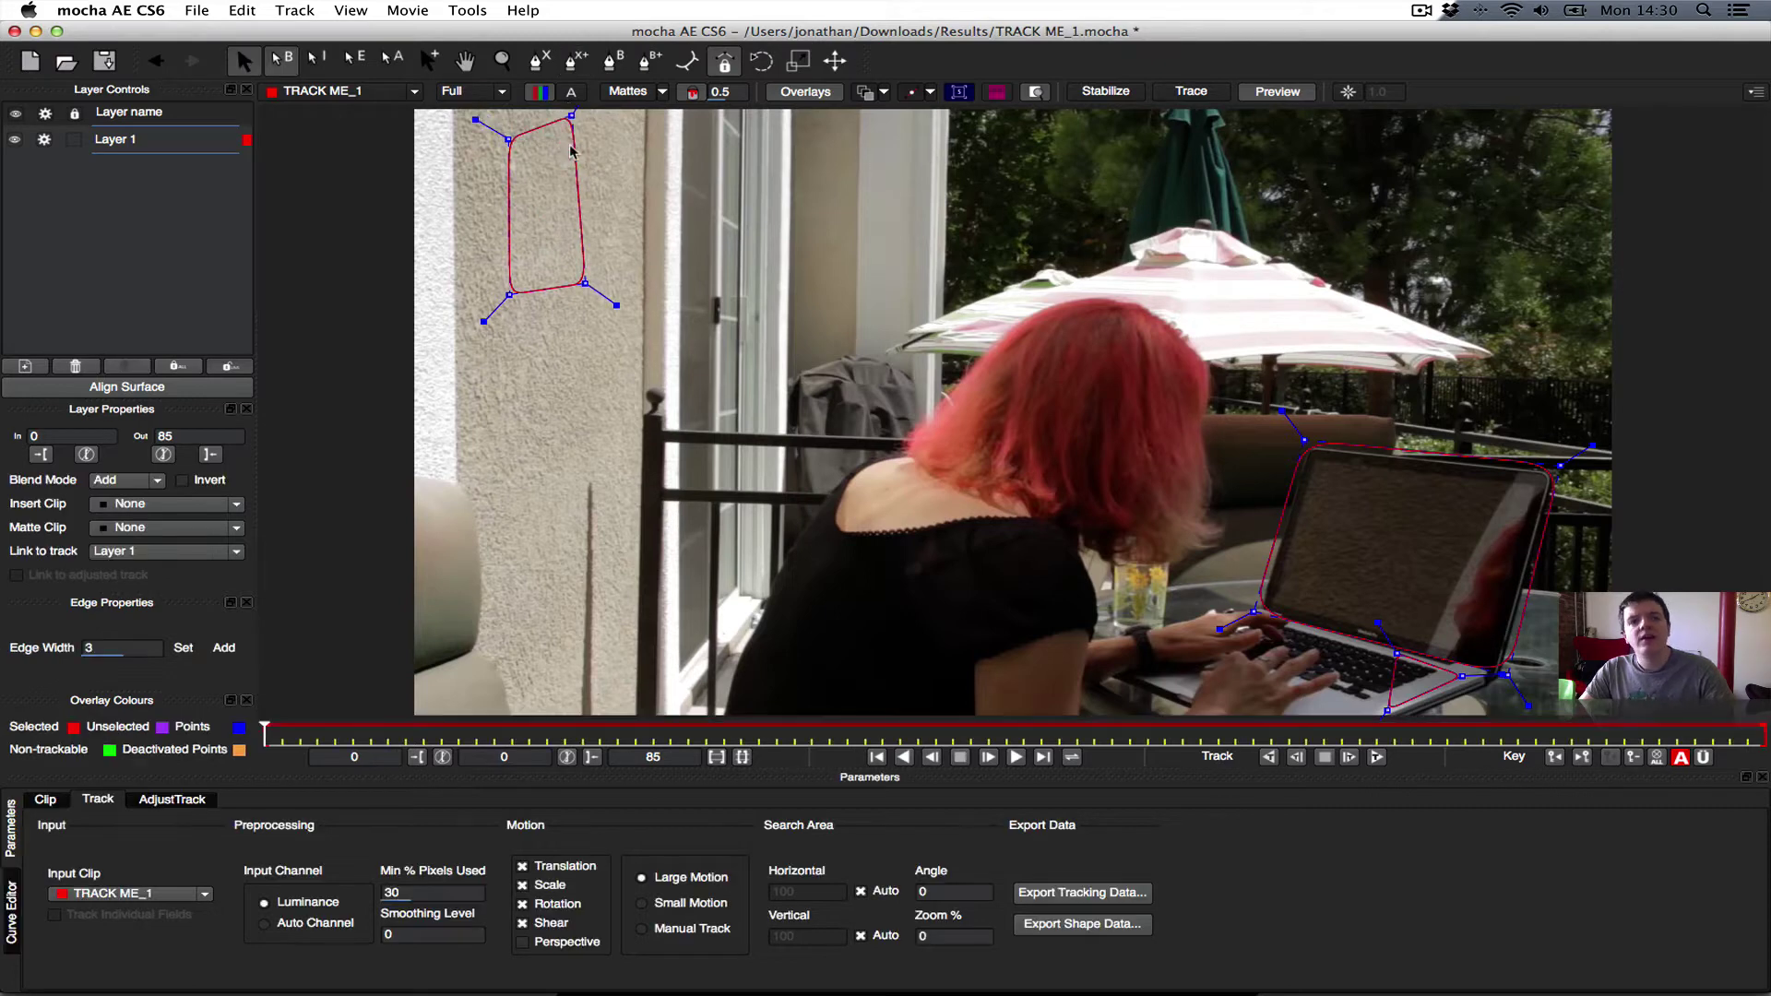
left_click_drag(498, 290, 571, 290)
left_click_drag(498, 122, 513, 120)
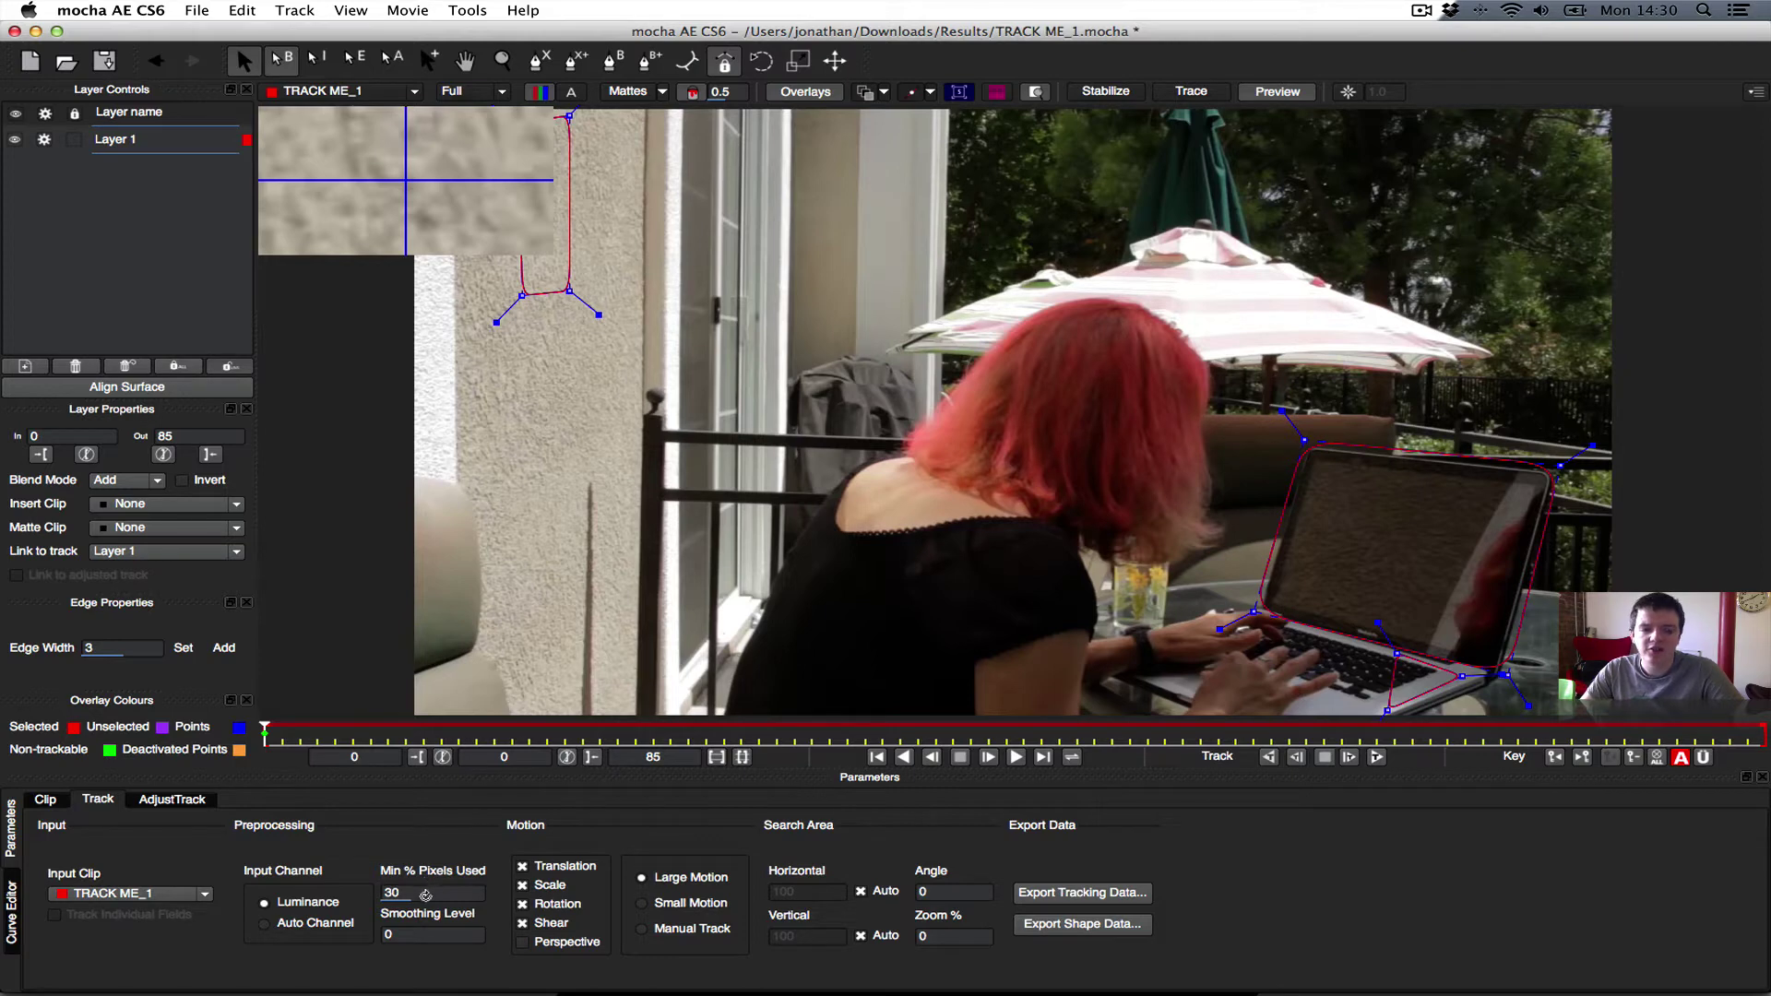
- Set the minimum percentage of pixels used to 50 and track Layer 1 forward through the clip
left_click(425, 895)
type("50")
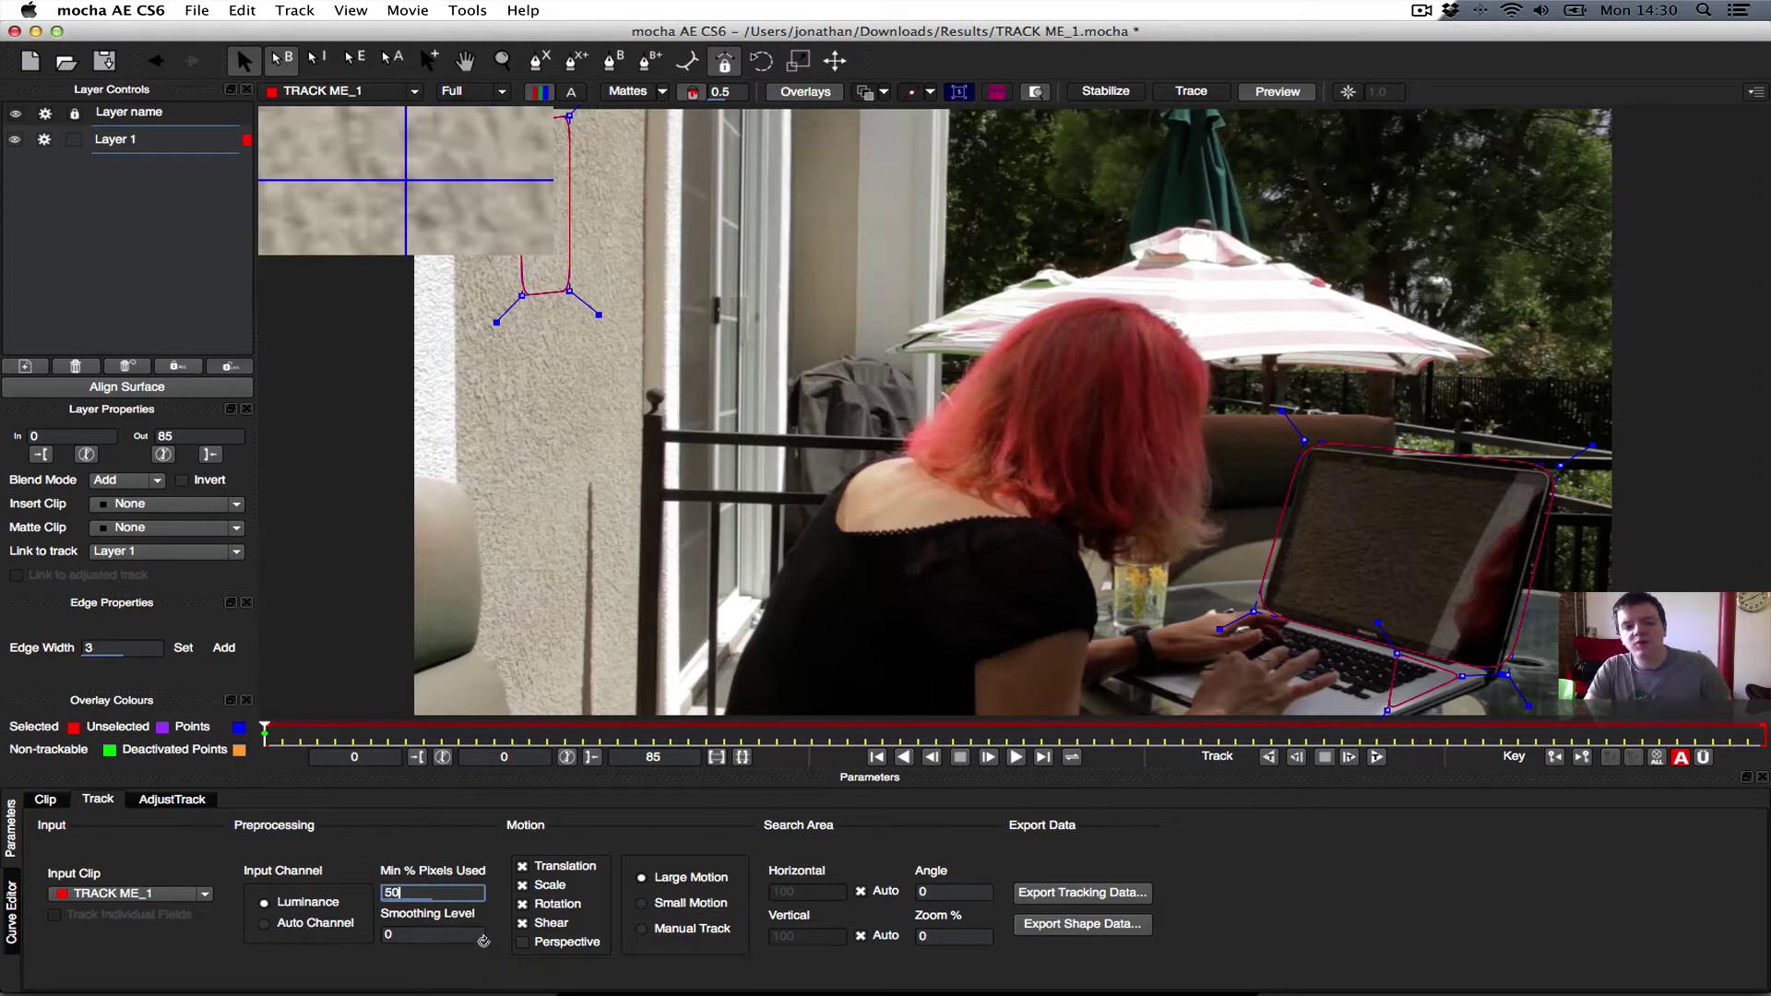
key("Tab")
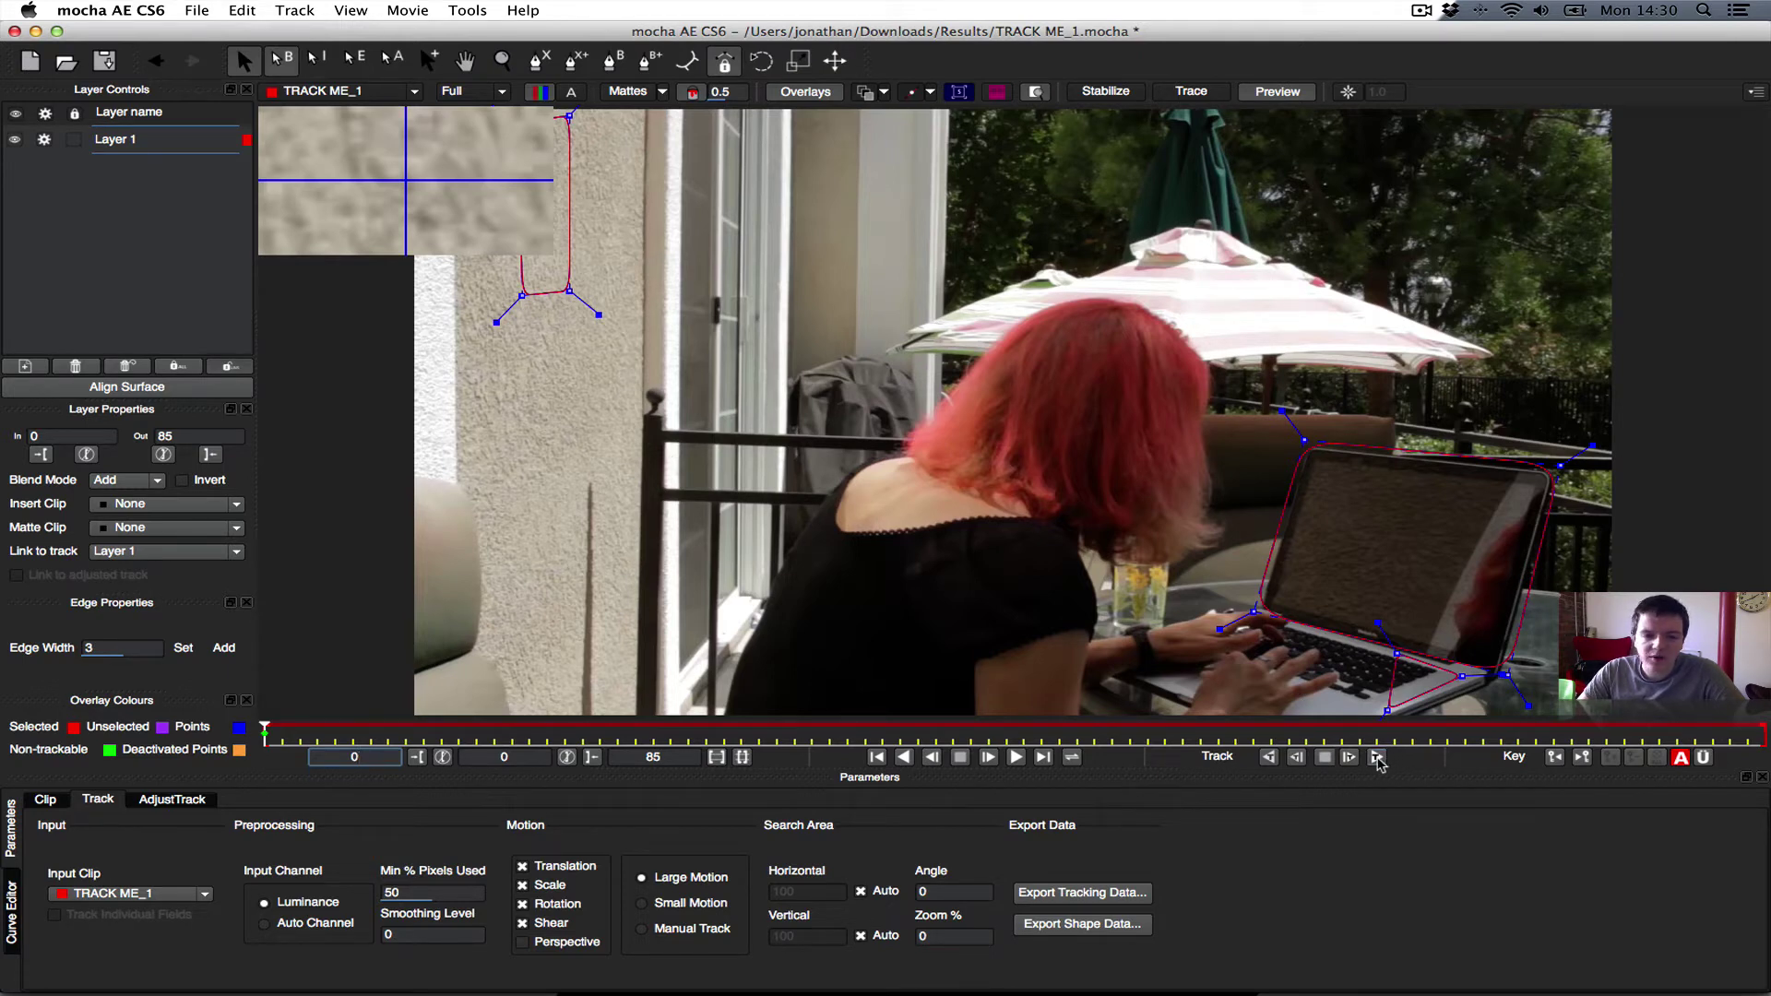
left_click(1377, 758)
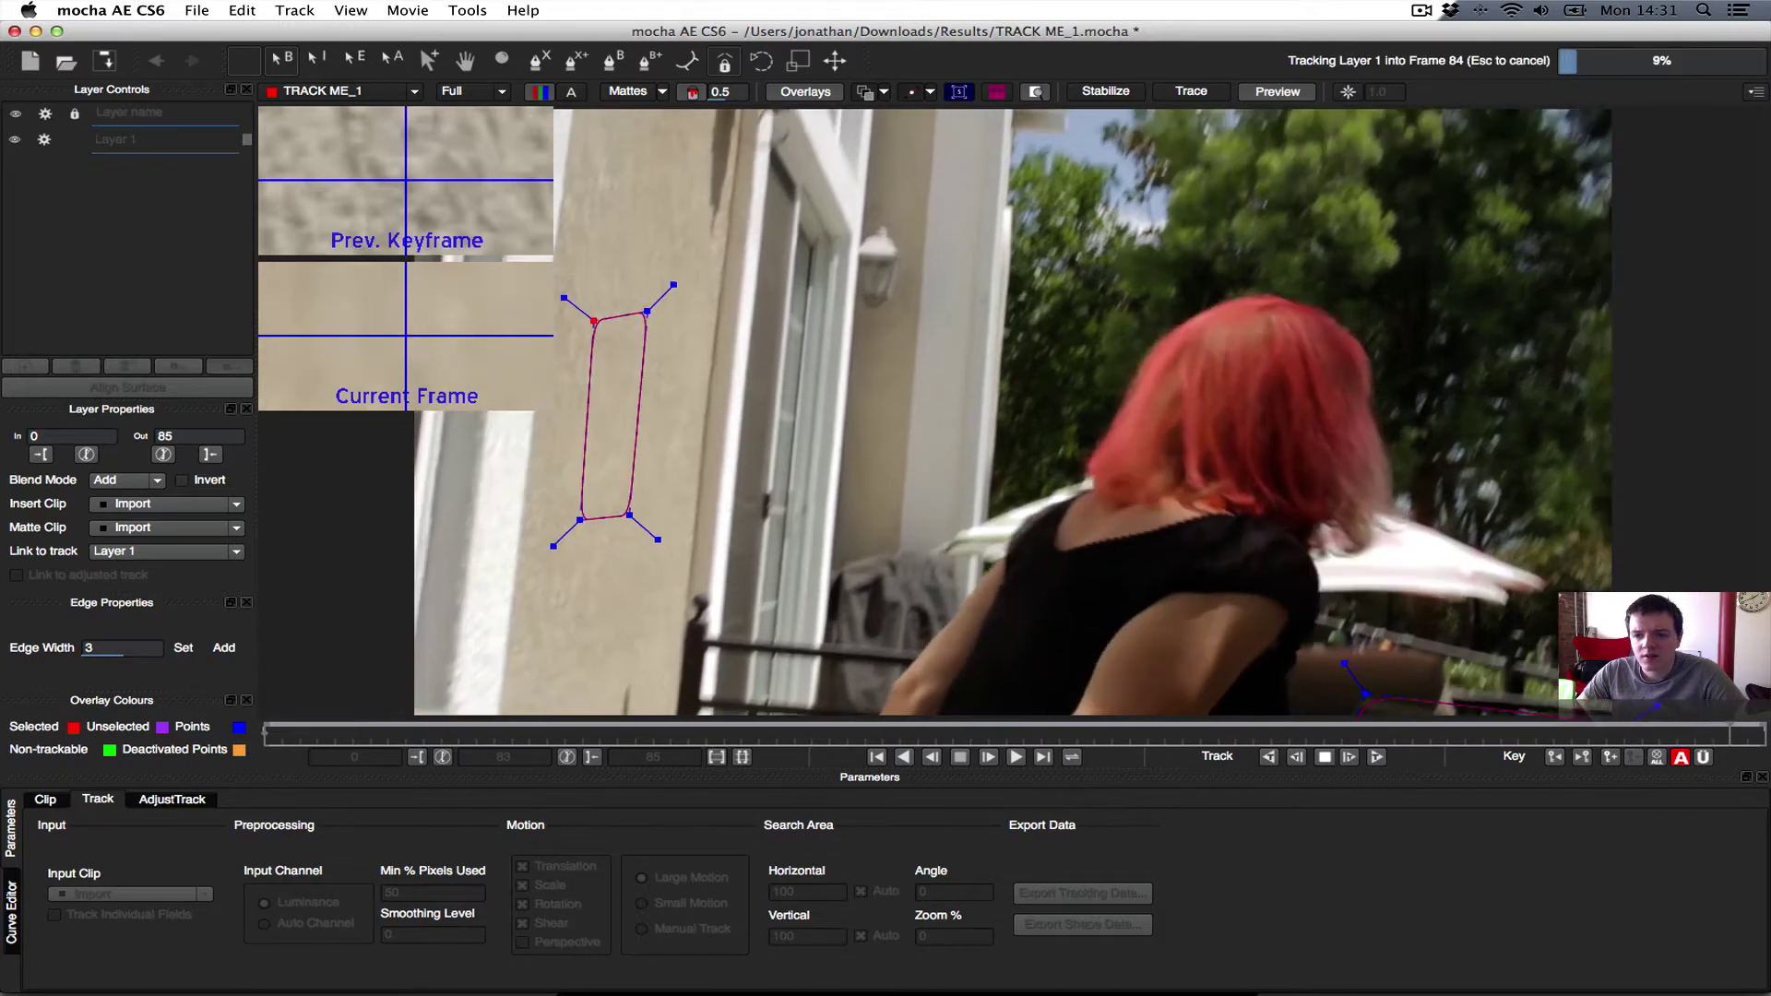
- Return to frame 0 and show the planar surface of Layer 1 with the track parameters open
left_click_drag(1760, 734, 265, 734)
left_click(207, 801)
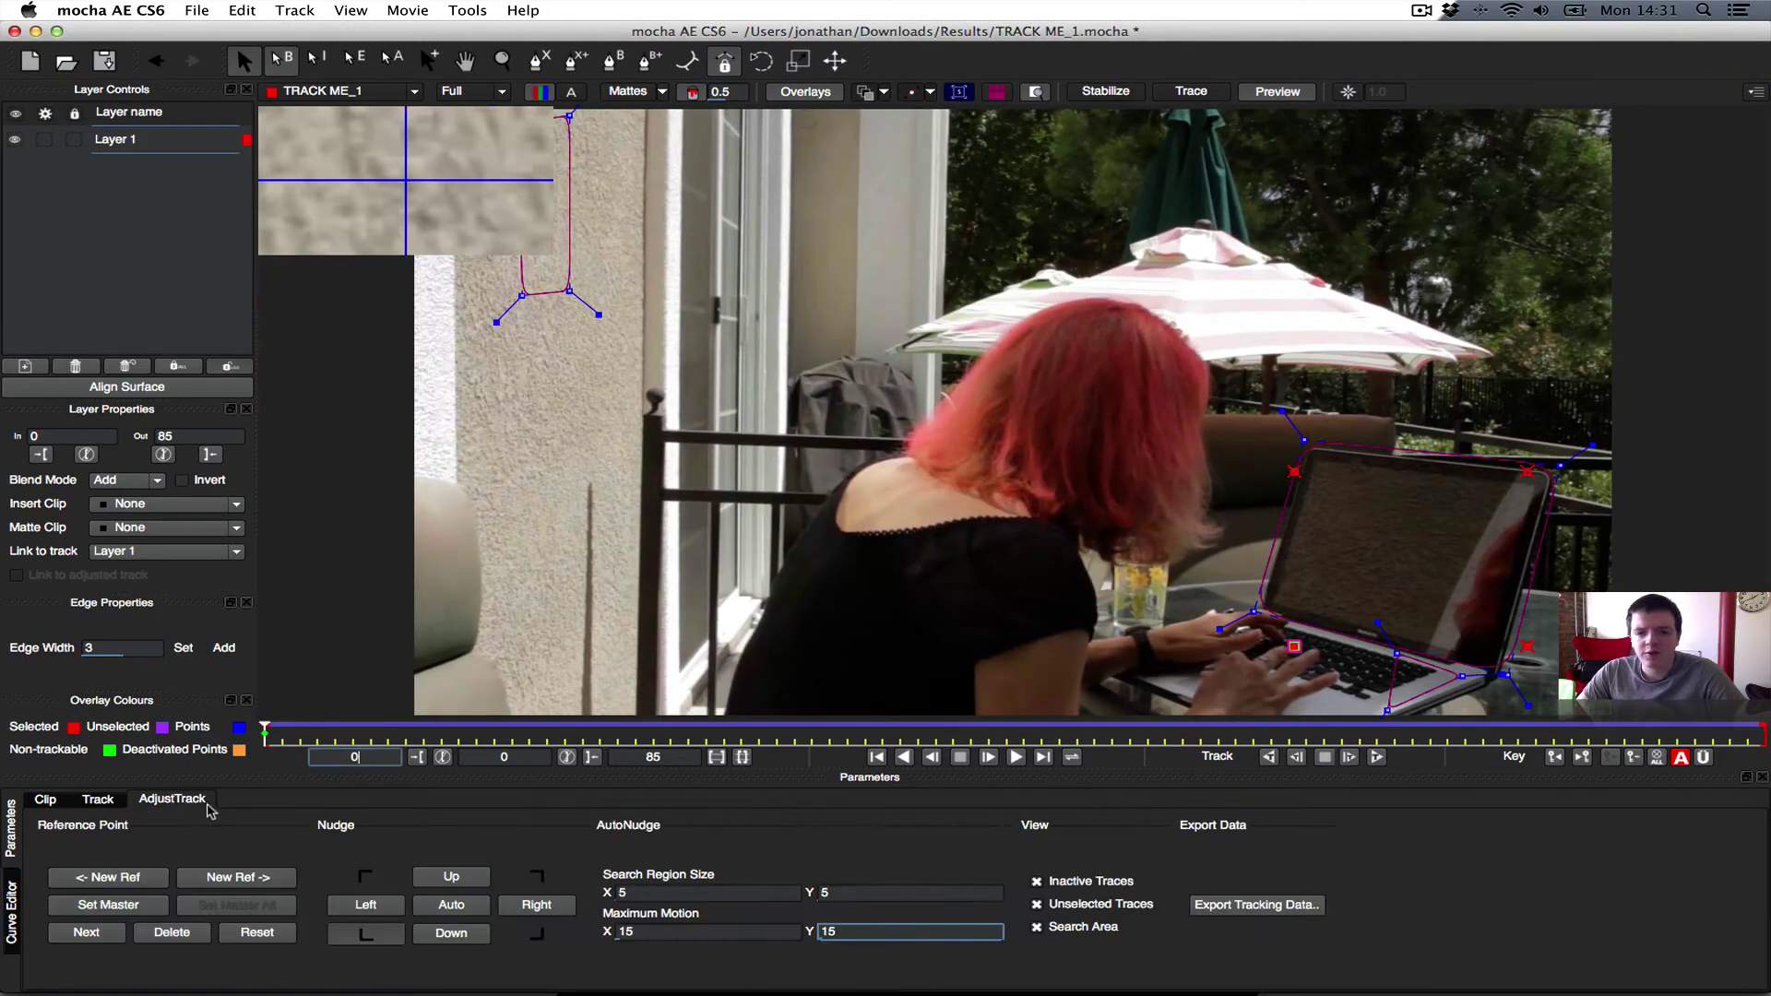
left_click(965, 91)
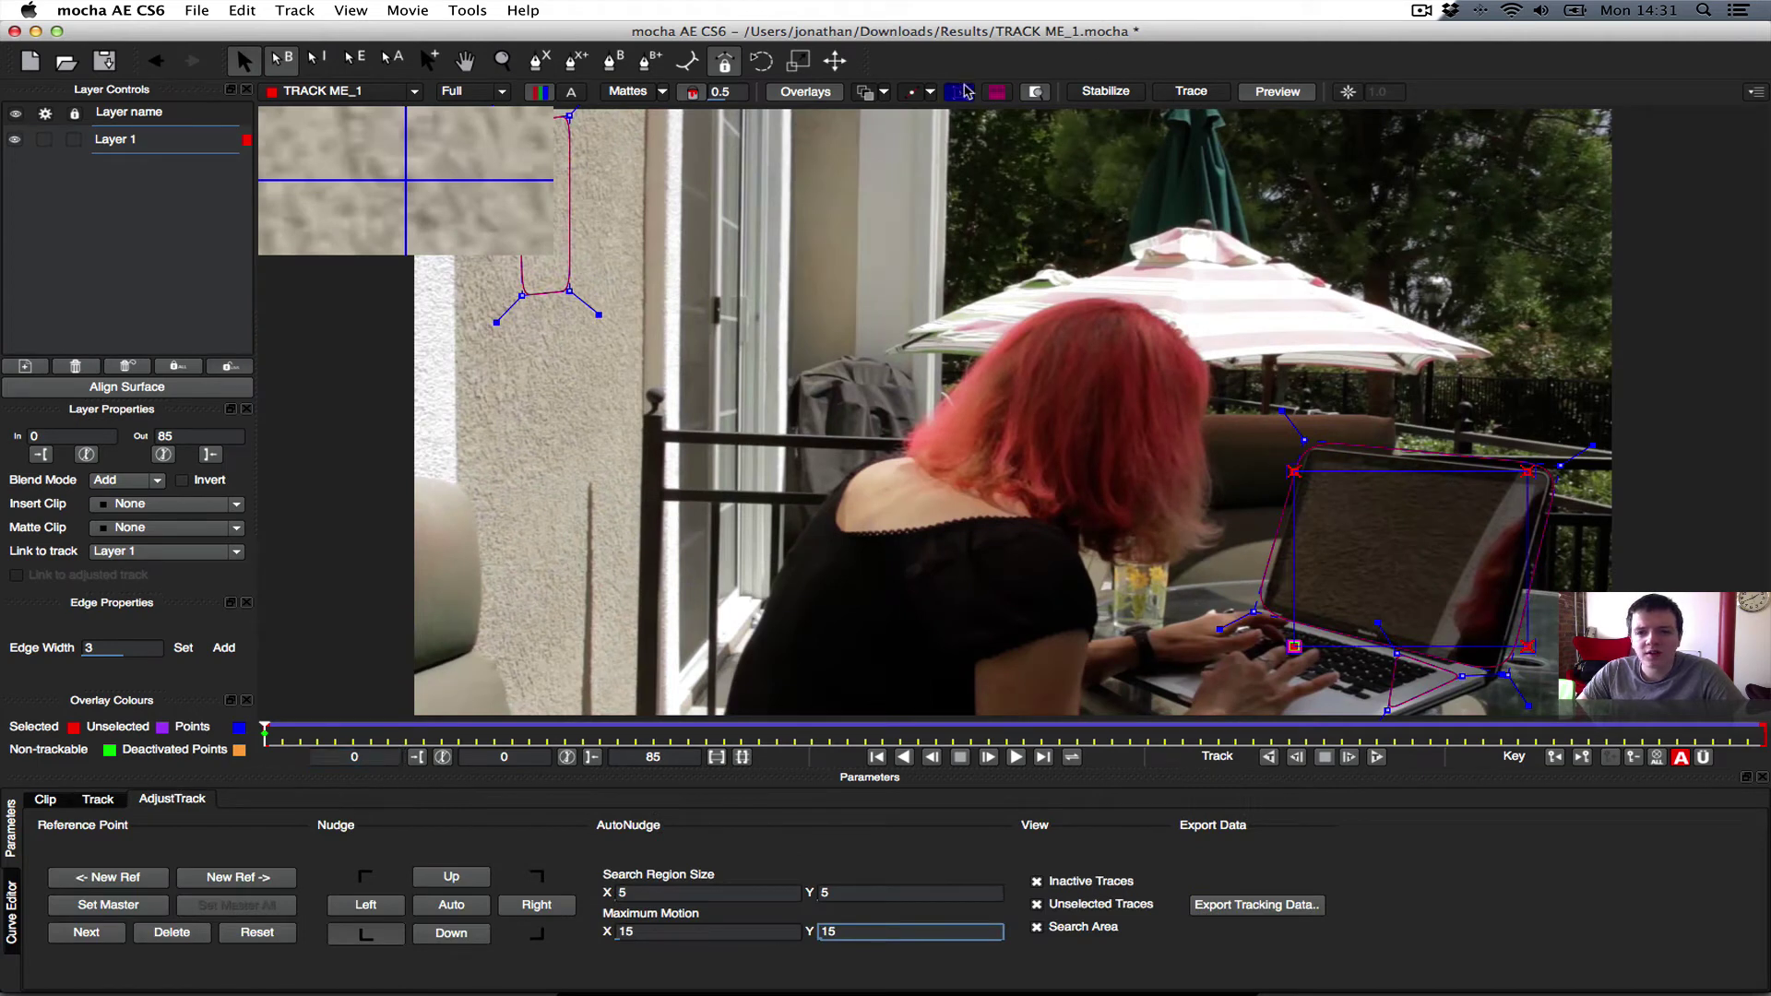
left_click(98, 799)
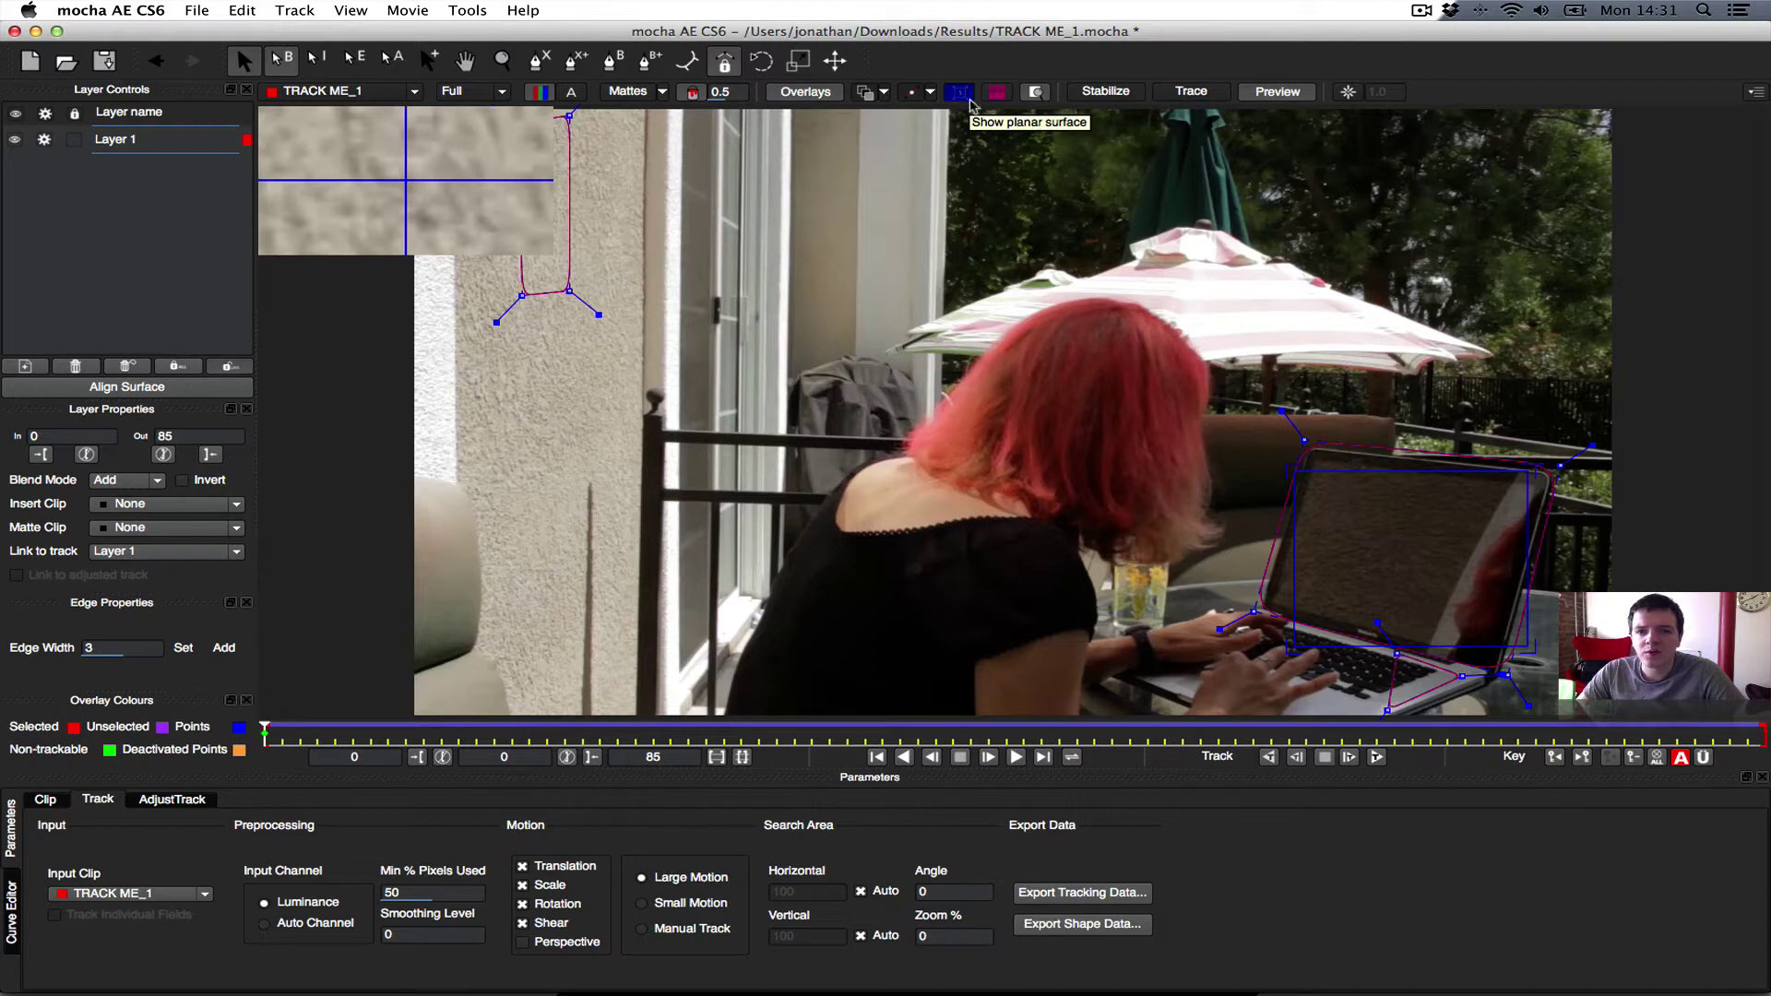
- Fit the four corners of the planar surface to the corners of the laptop's display, fine-tuning each one
left_click_drag(1295, 470, 1307, 458)
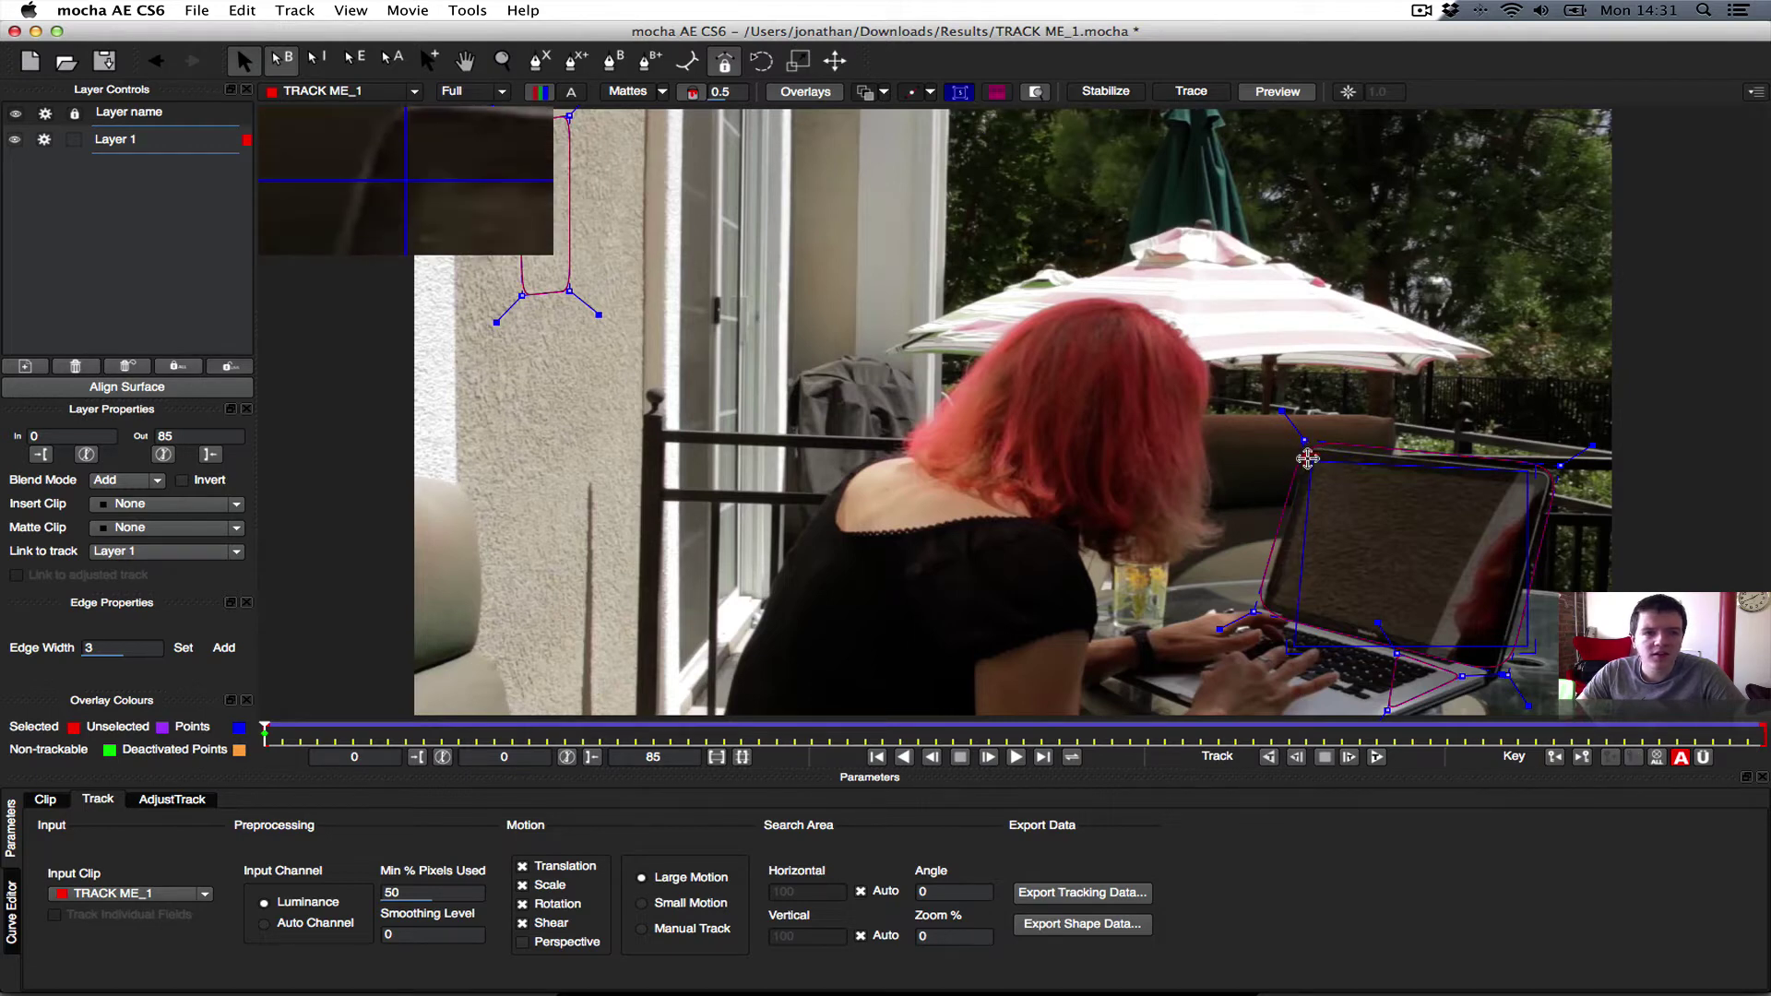
mouse_move(1539, 472)
left_mouse_down()
mouse_move(1525, 462)
mouse_move(1531, 479)
left_mouse_up()
left_click_drag(1539, 657, 1490, 662)
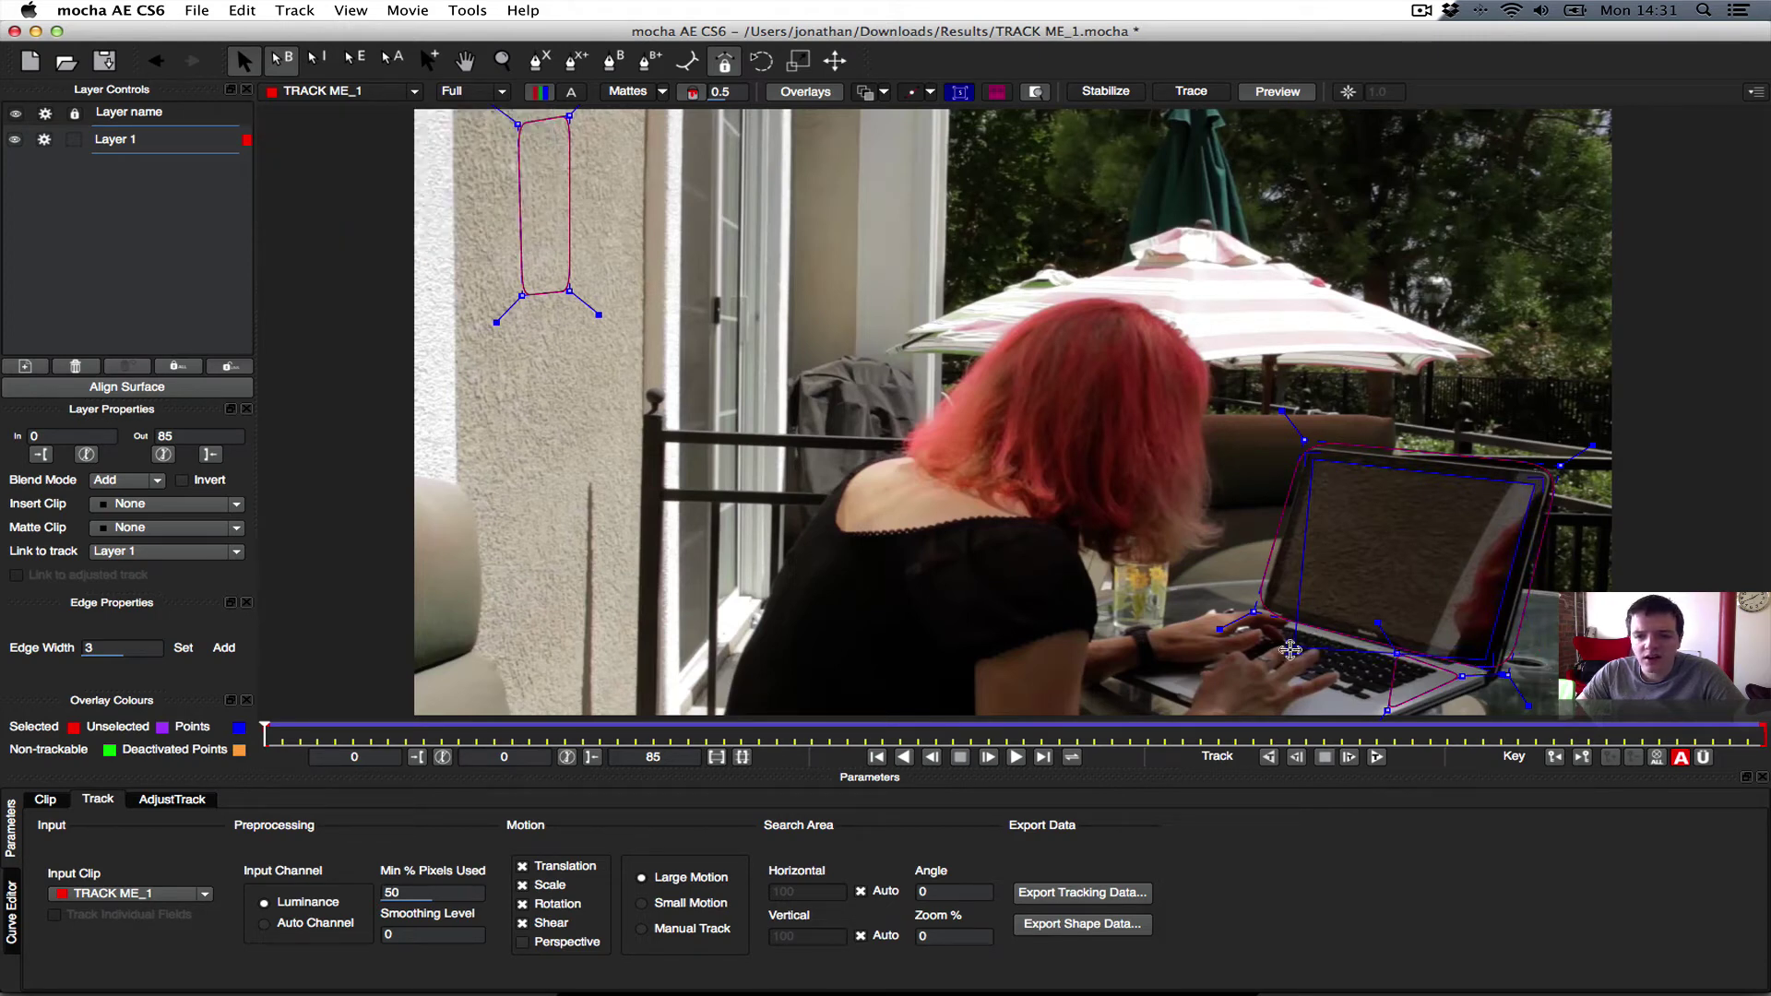
left_click_drag(1293, 651, 1266, 607)
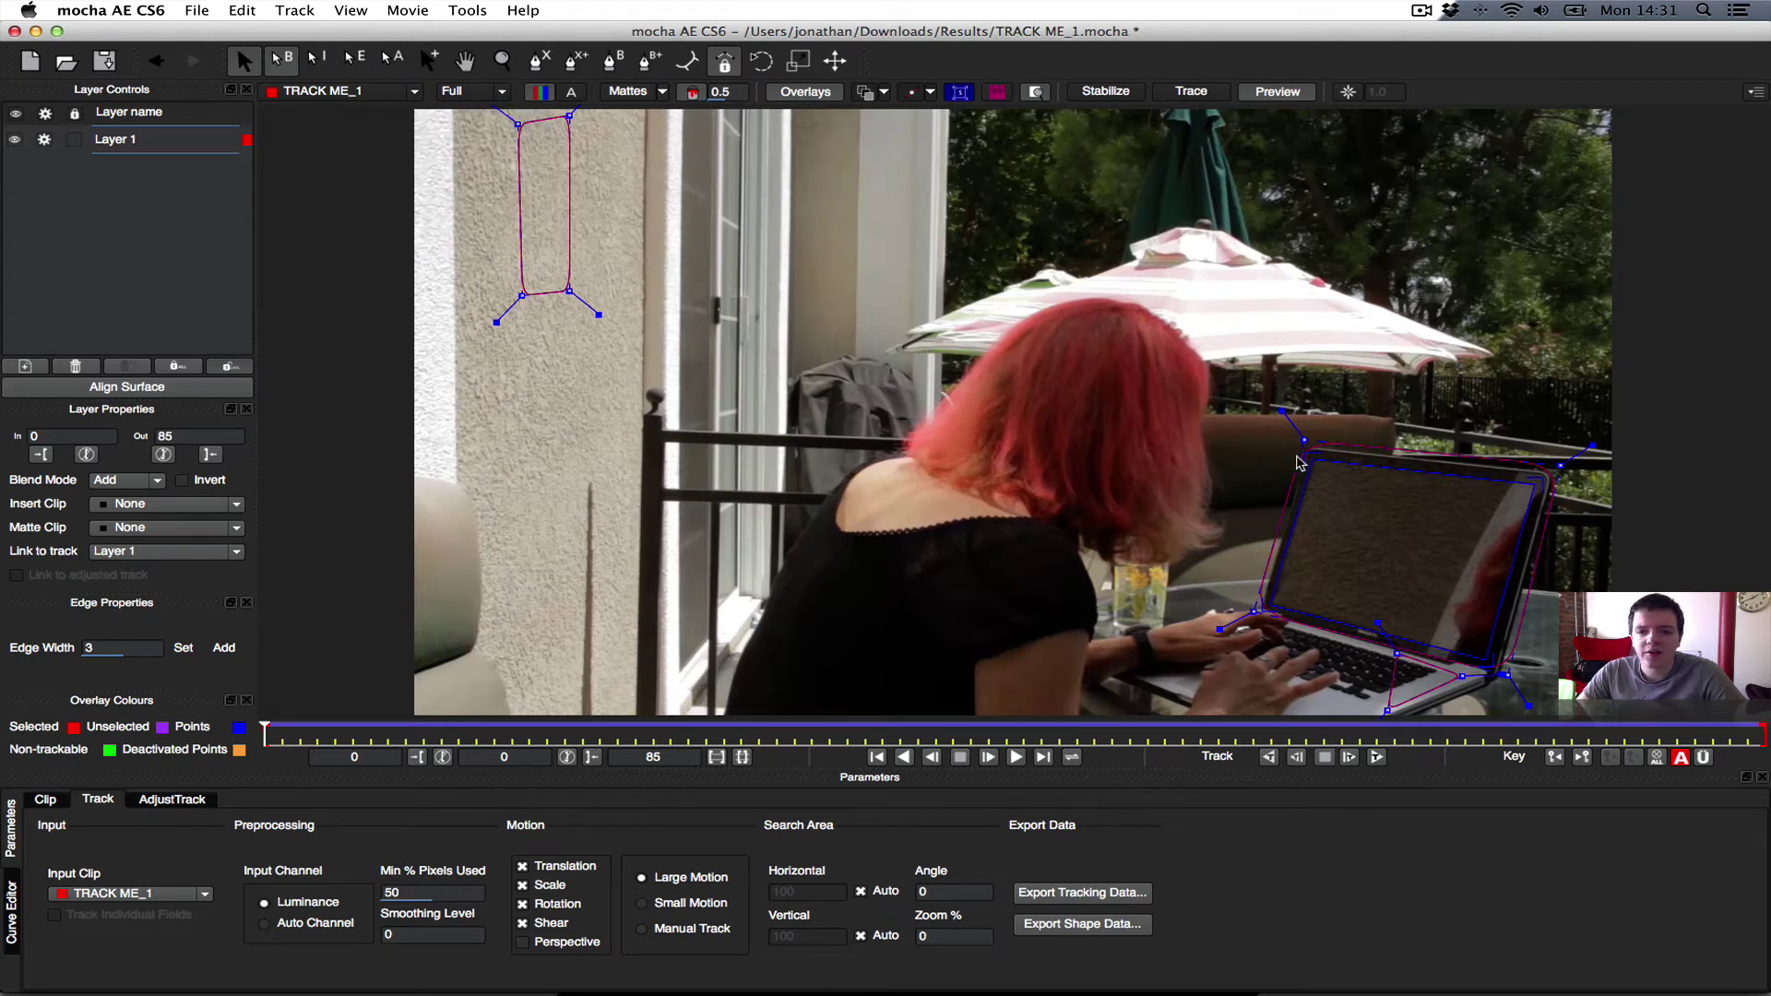
left_click_drag(1304, 444, 1303, 446)
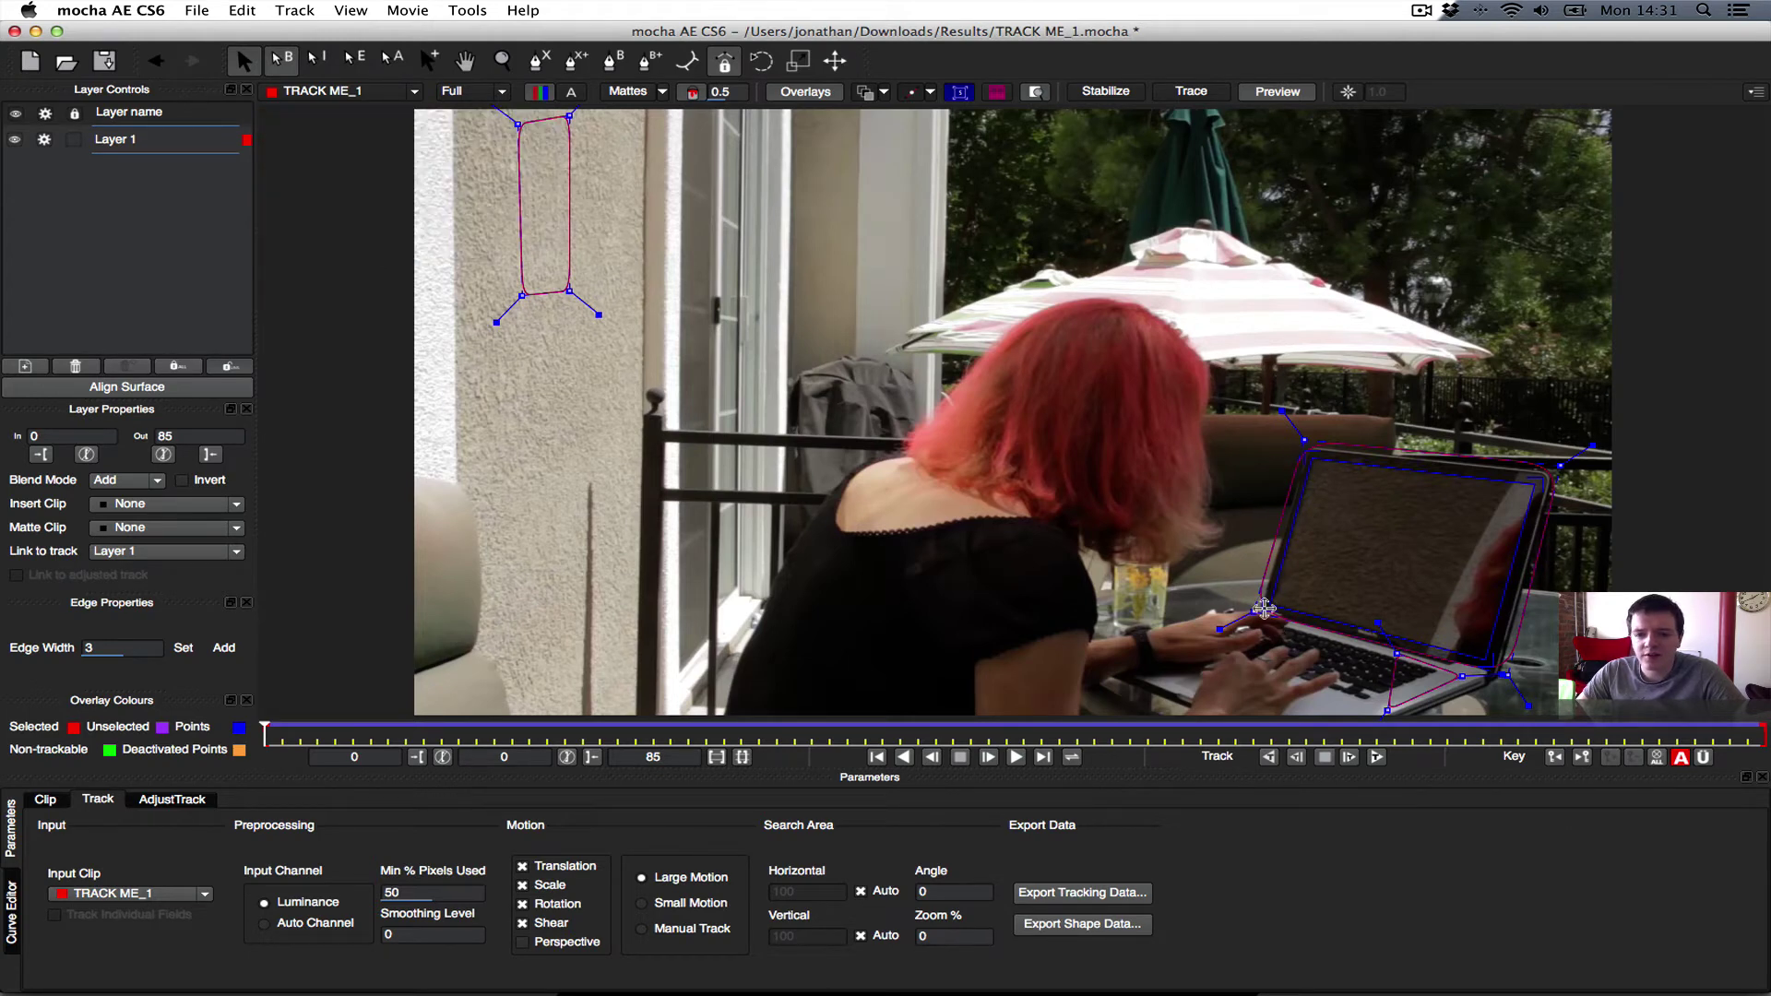
left_click_drag(1264, 608, 1256, 611)
left_click_drag(1492, 657, 1491, 658)
left_click_drag(1536, 478, 1538, 479)
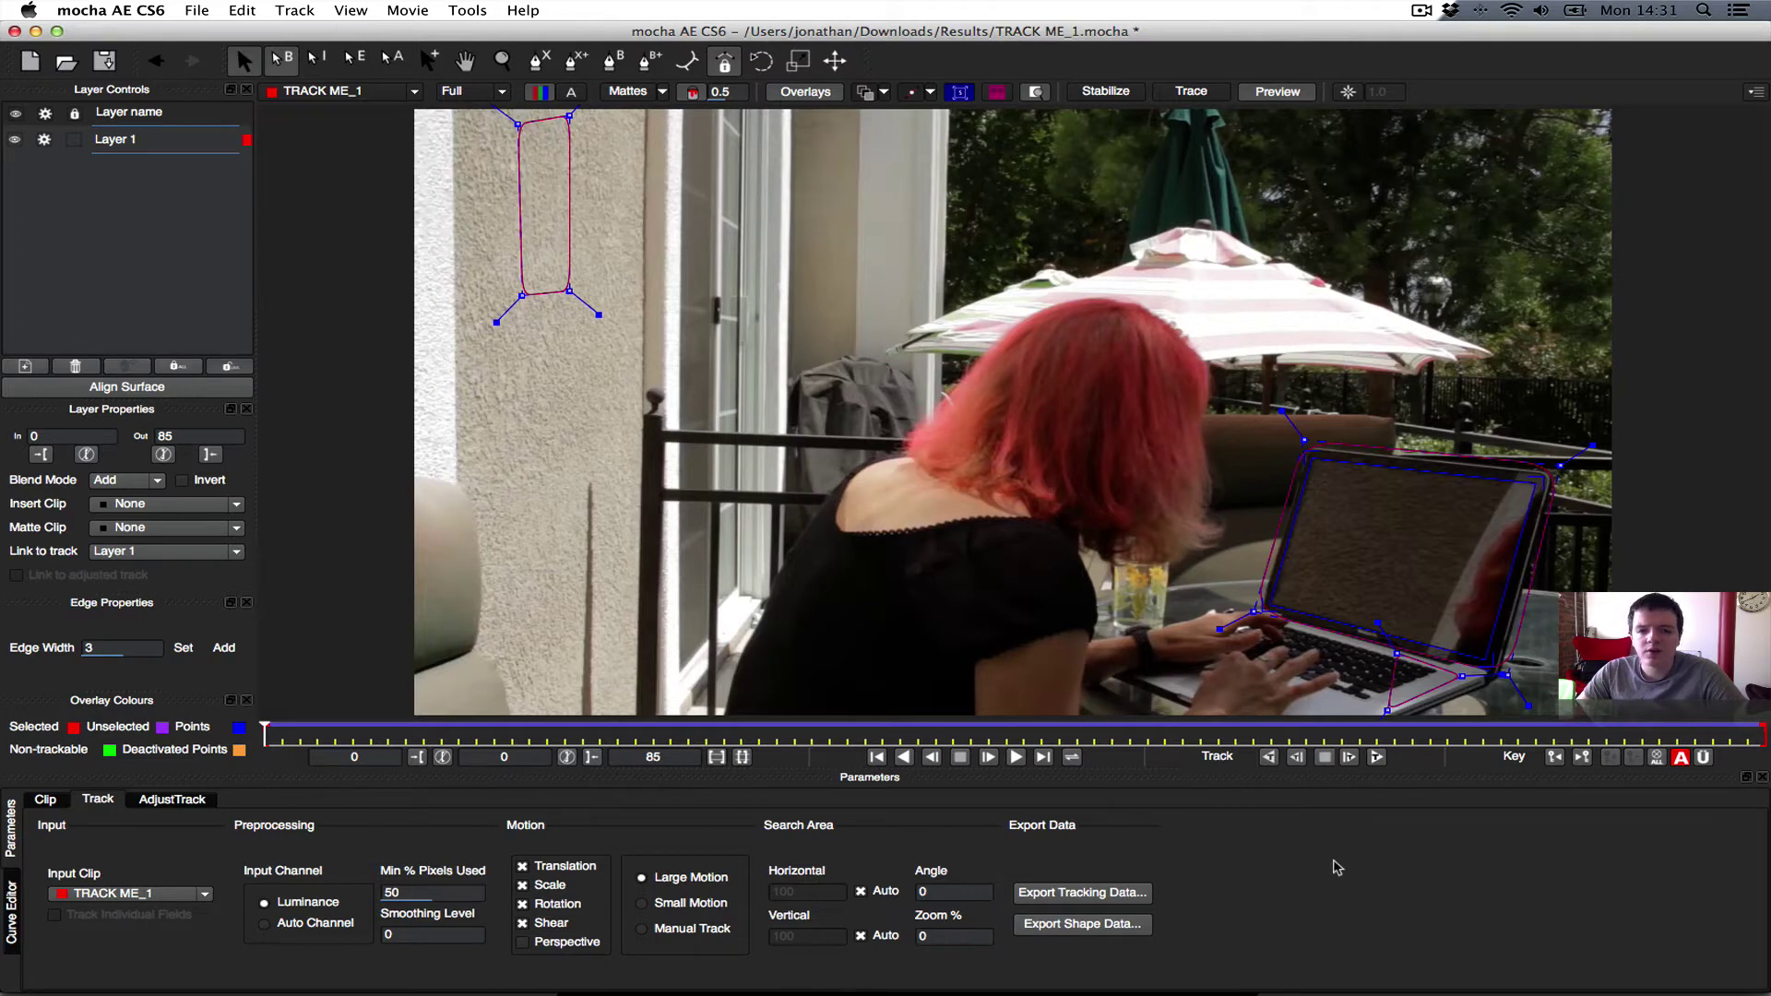
- Open the track adjustment and place the four reference points on the outer corners of the laptop lid at frame 0
left_click(172, 799)
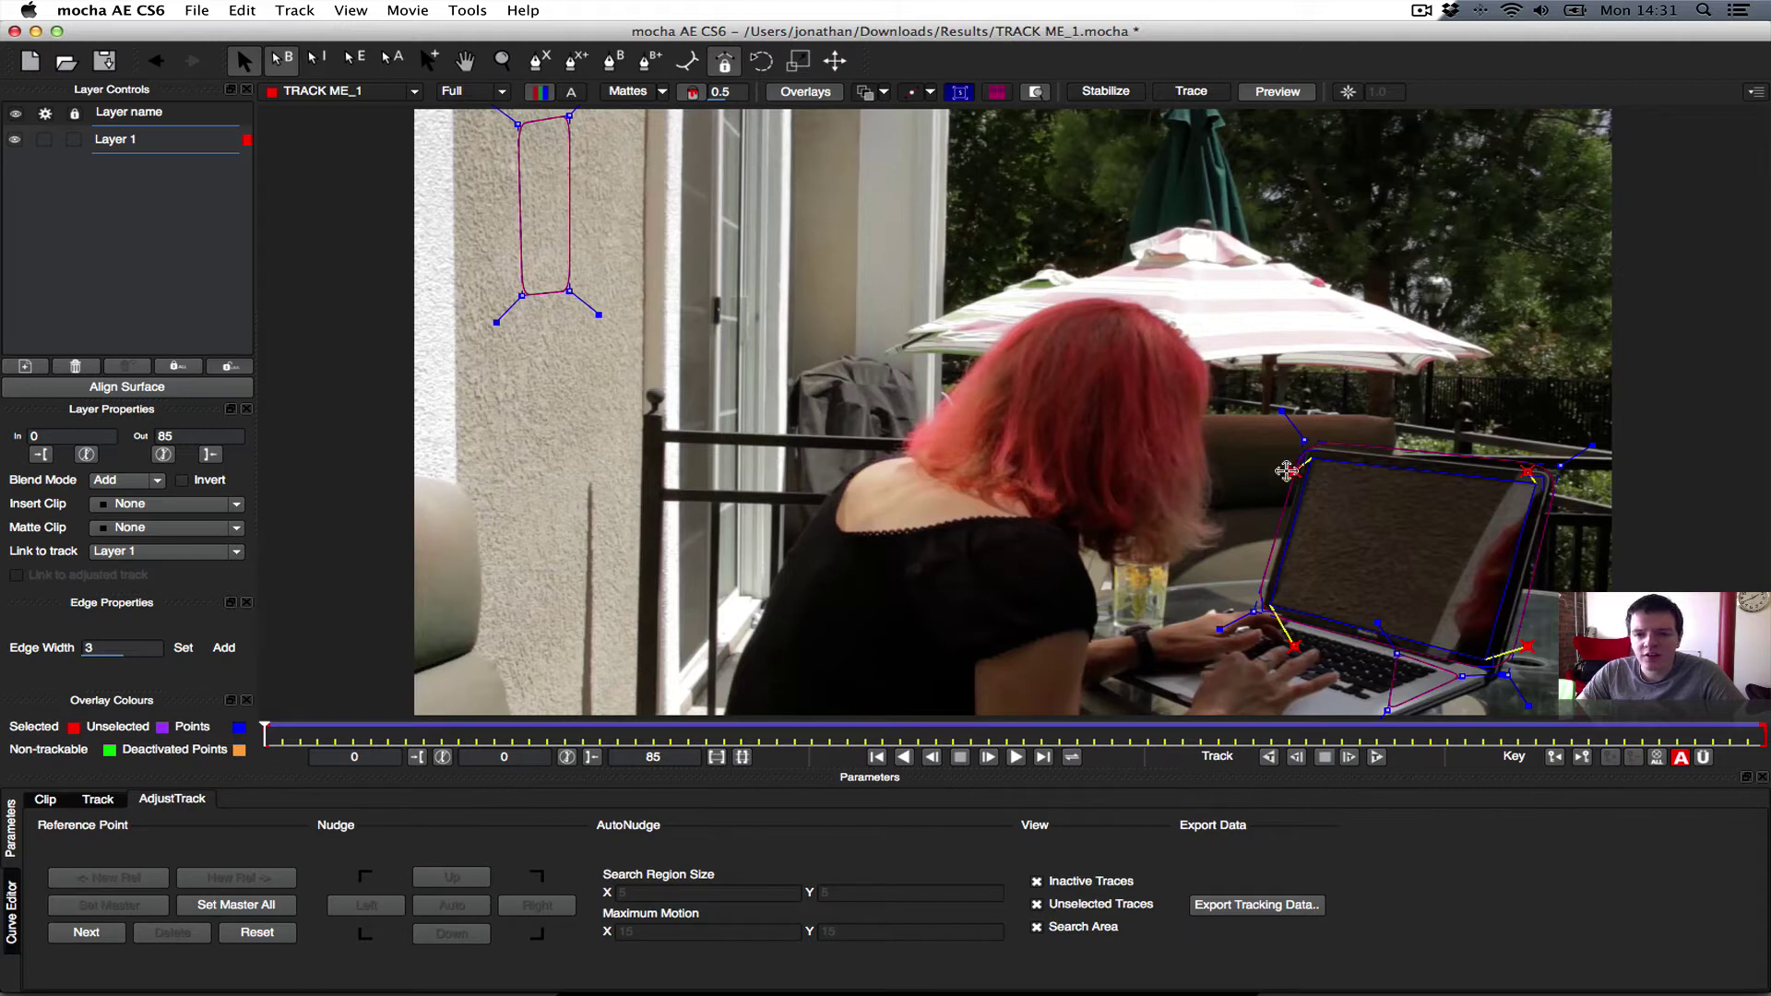
left_click_drag(1287, 471, 1309, 470)
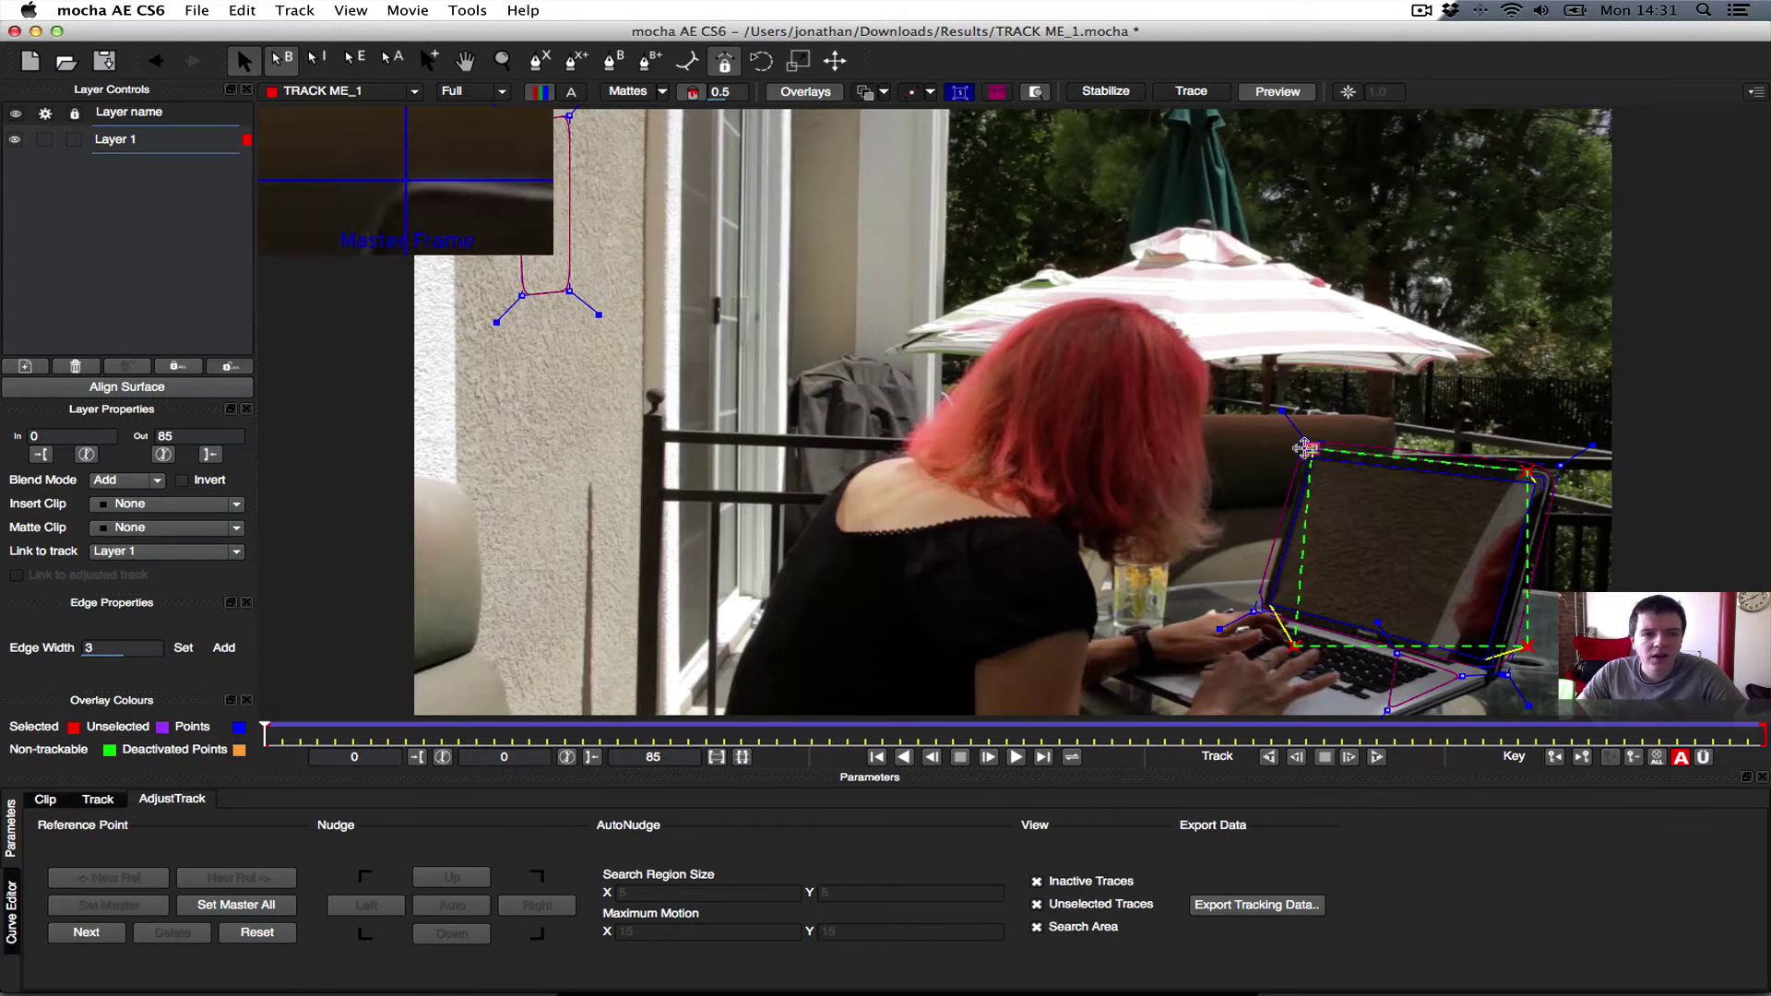
left_click(1303, 449)
left_click_drag(1546, 477, 1550, 472)
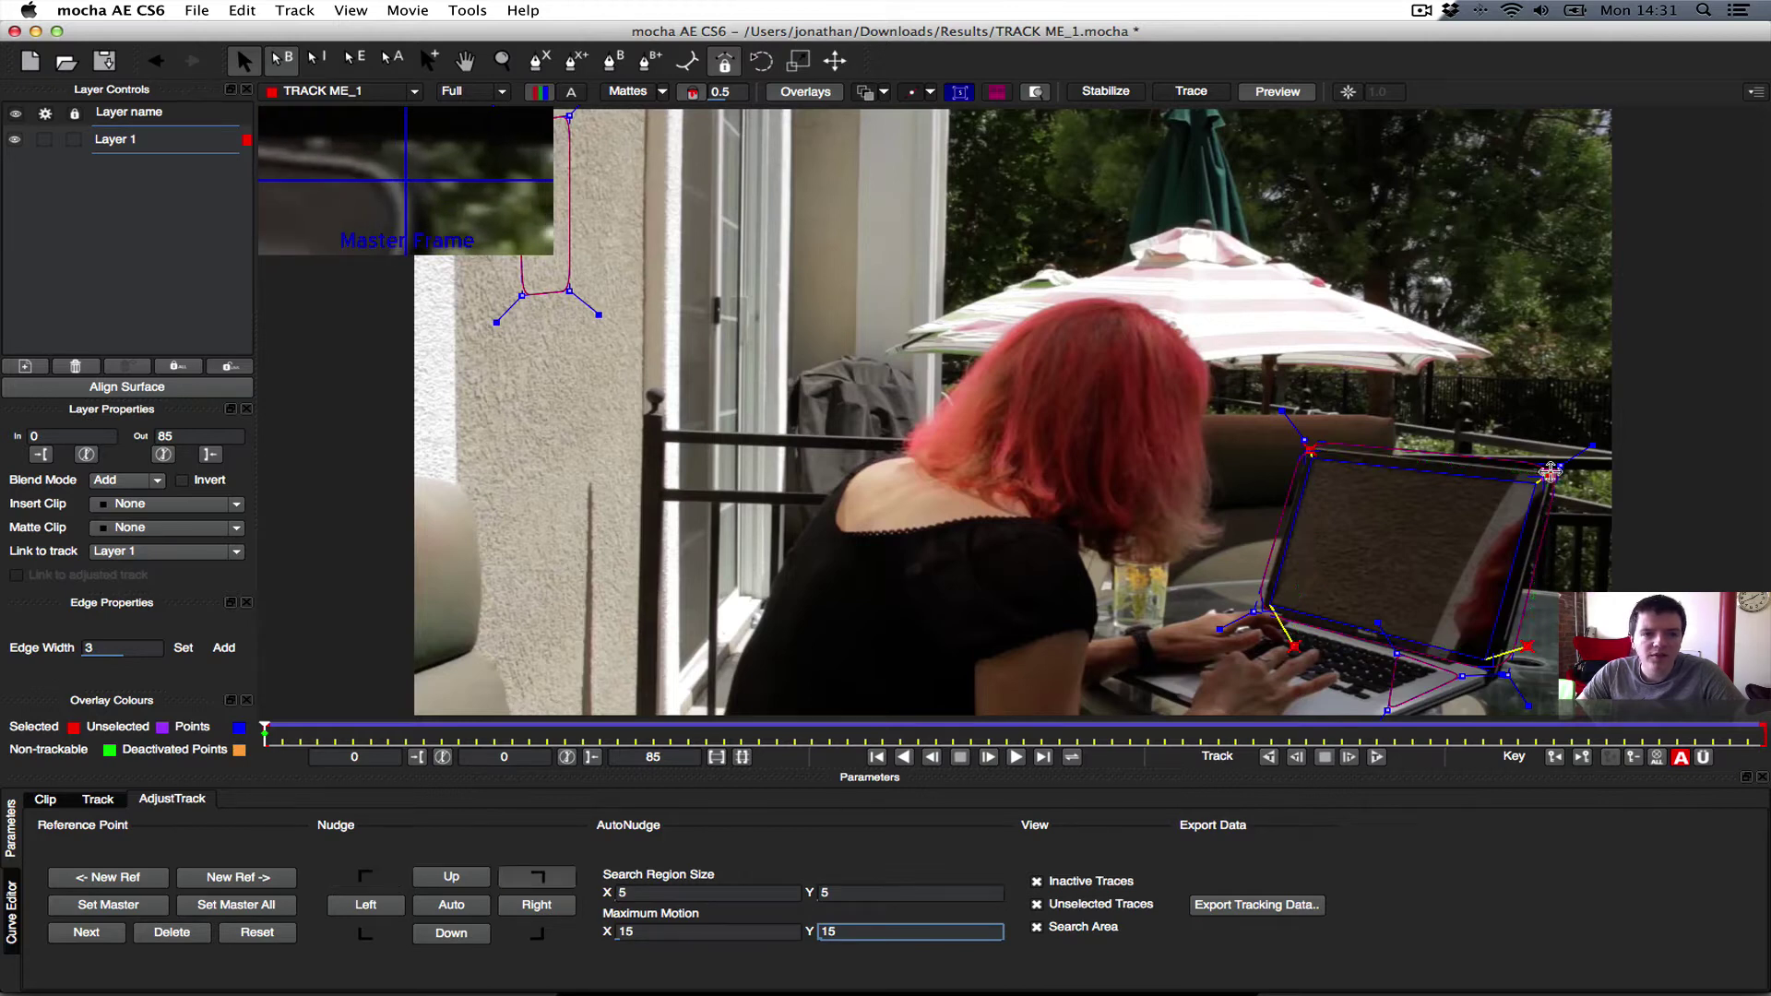
left_click_drag(1523, 654, 1482, 672)
left_click_drag(1293, 646, 1271, 601)
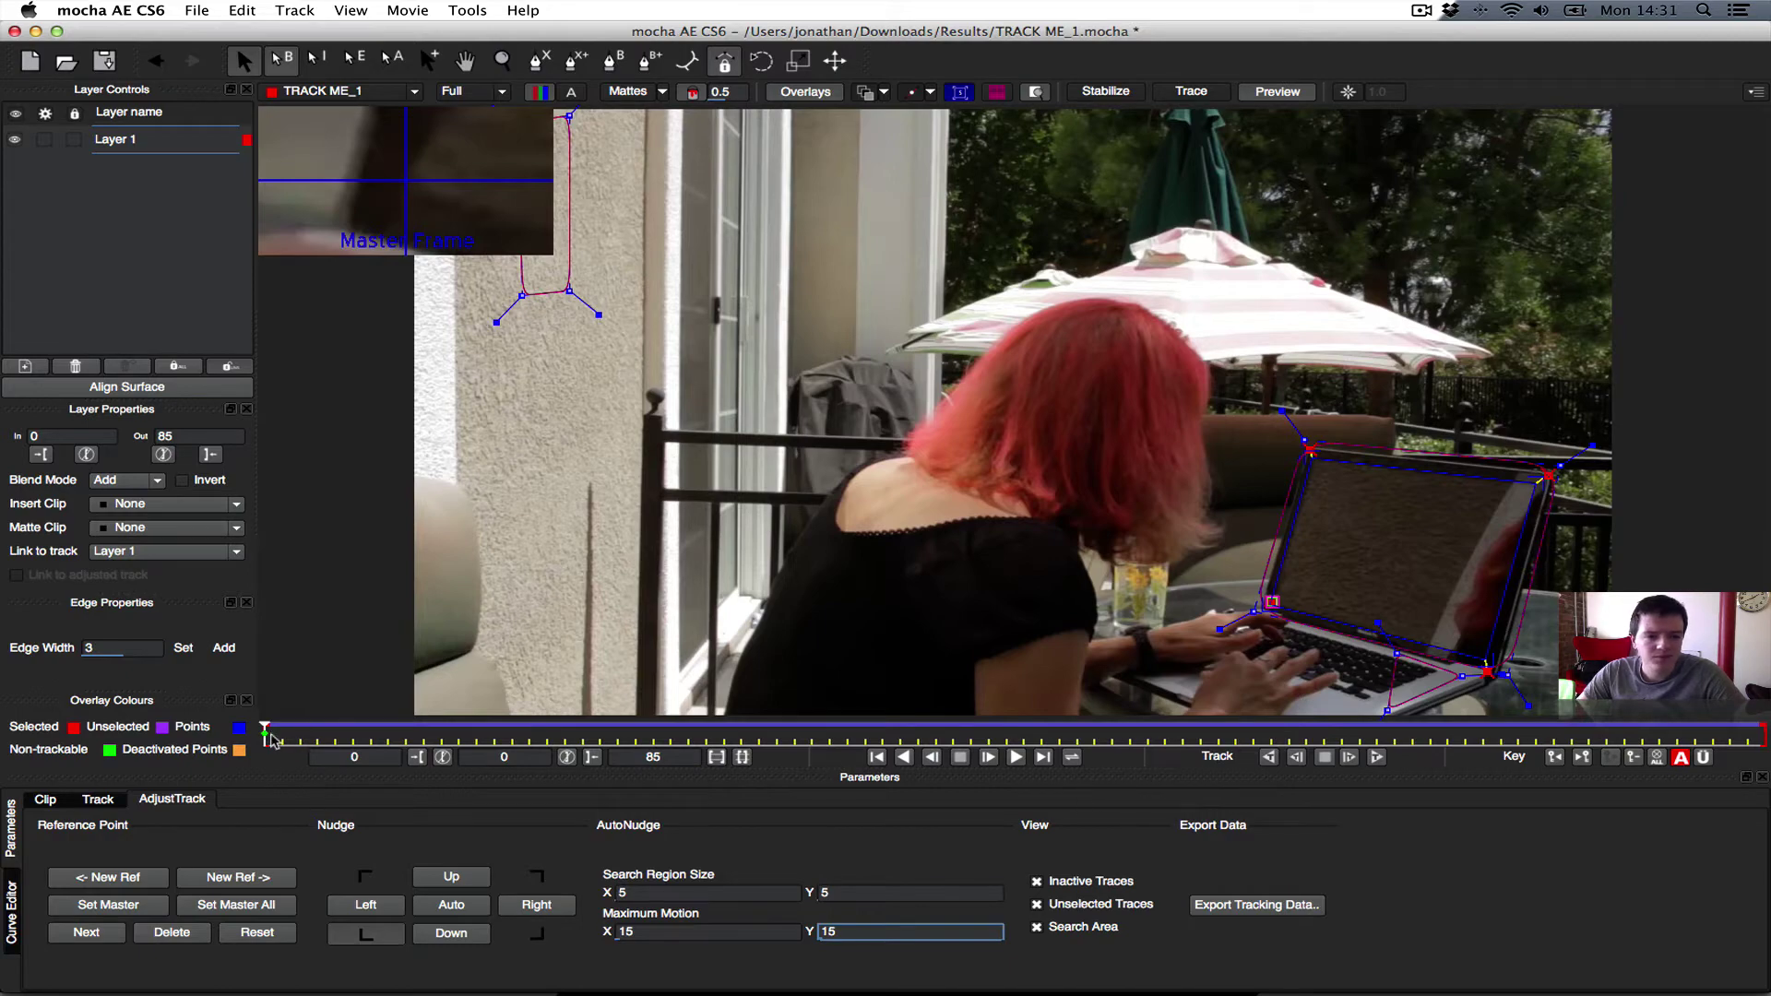
- Select the reference point on the lid's upper-left corner and auto-nudge it at frames 72 and 80
left_click_drag(271, 738, 232, 758)
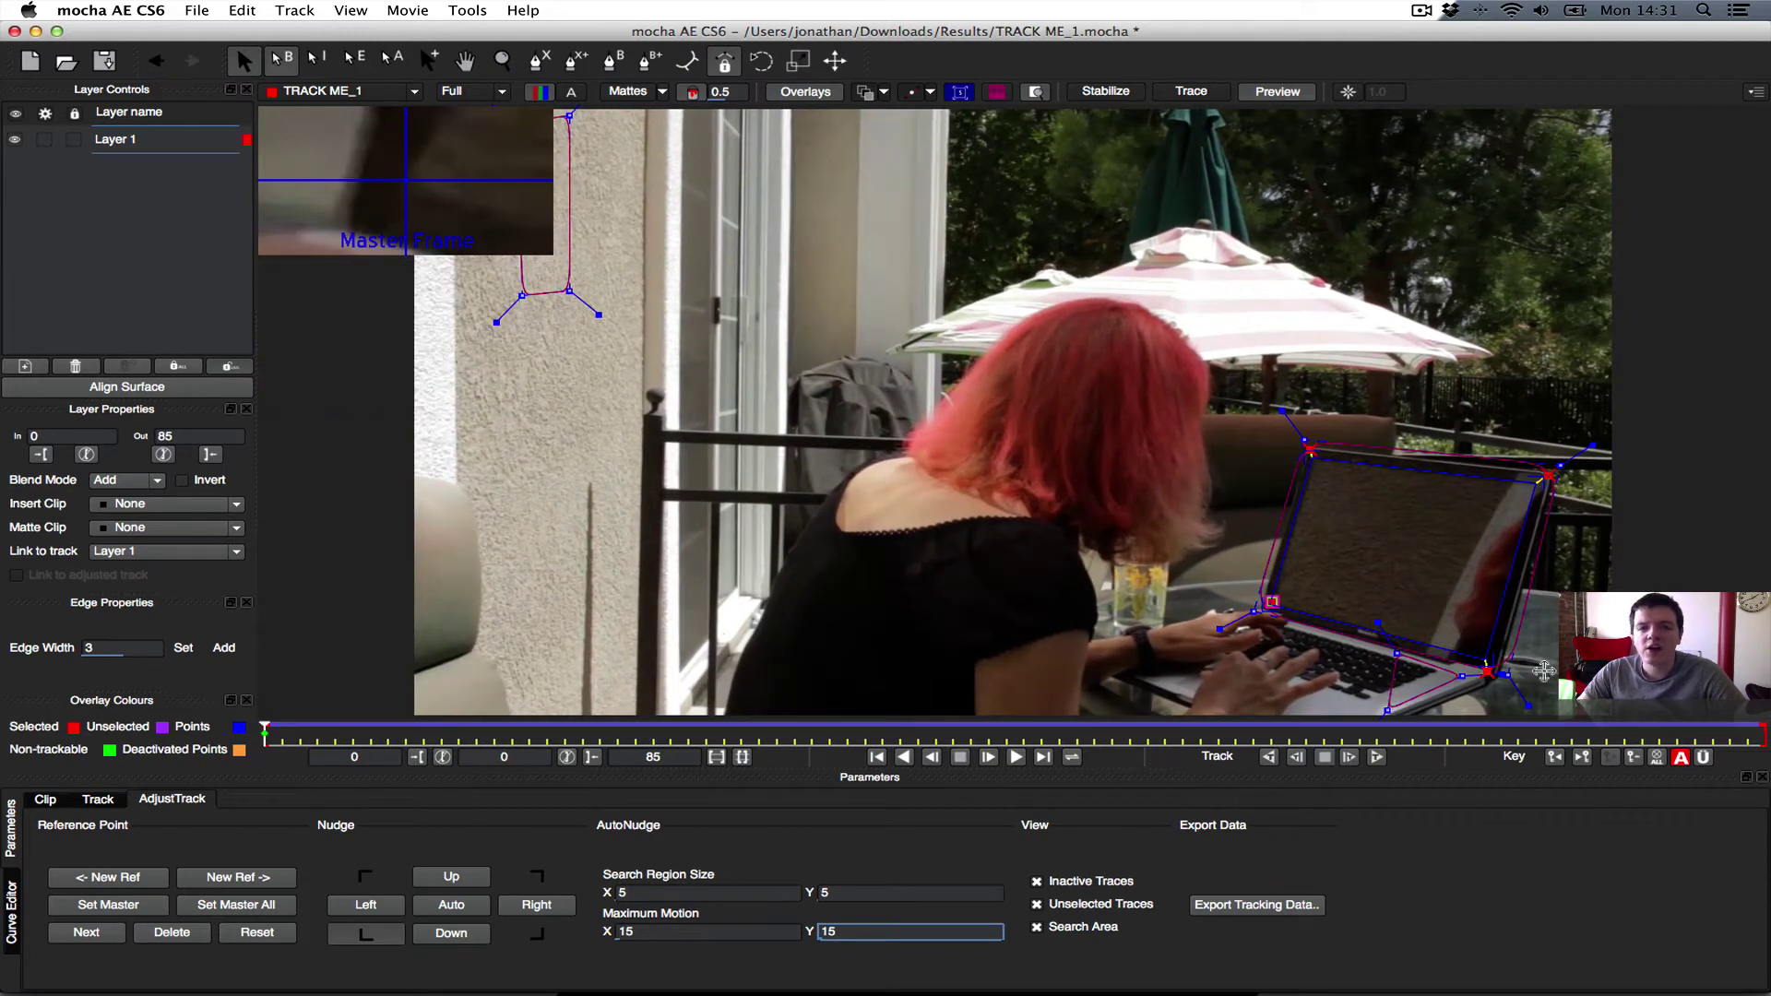
left_click(705, 738)
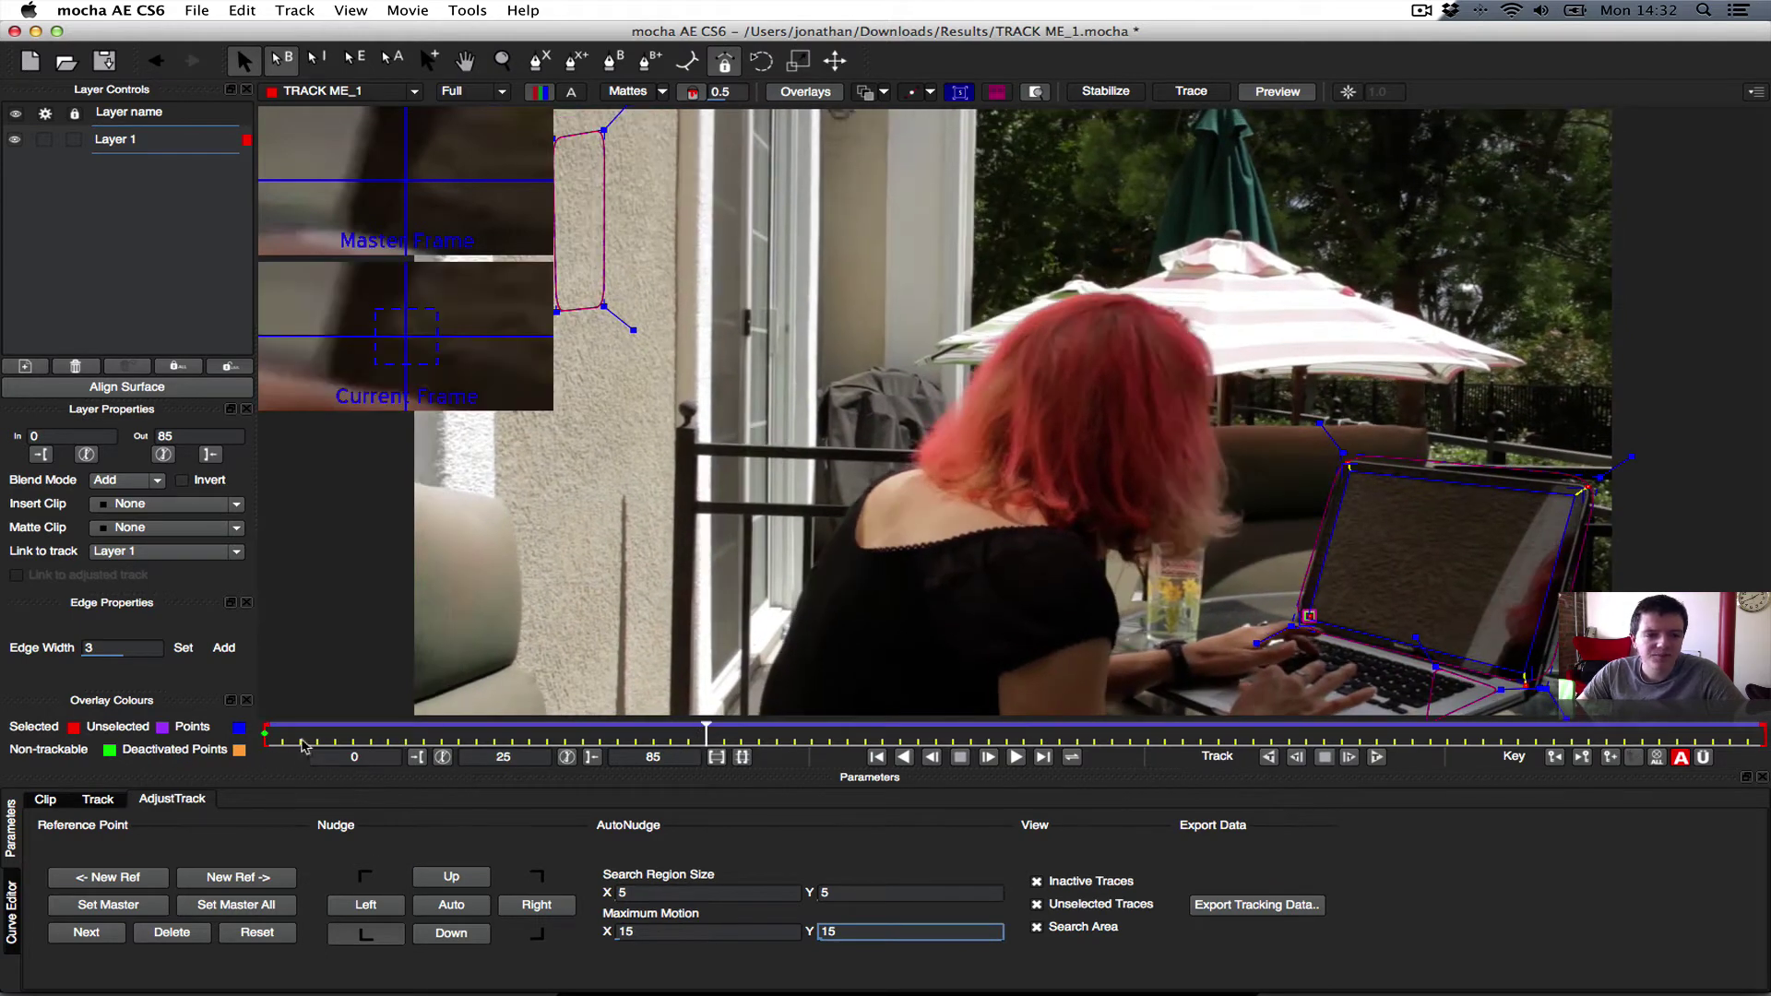
left_click(365, 876)
left_click(313, 733)
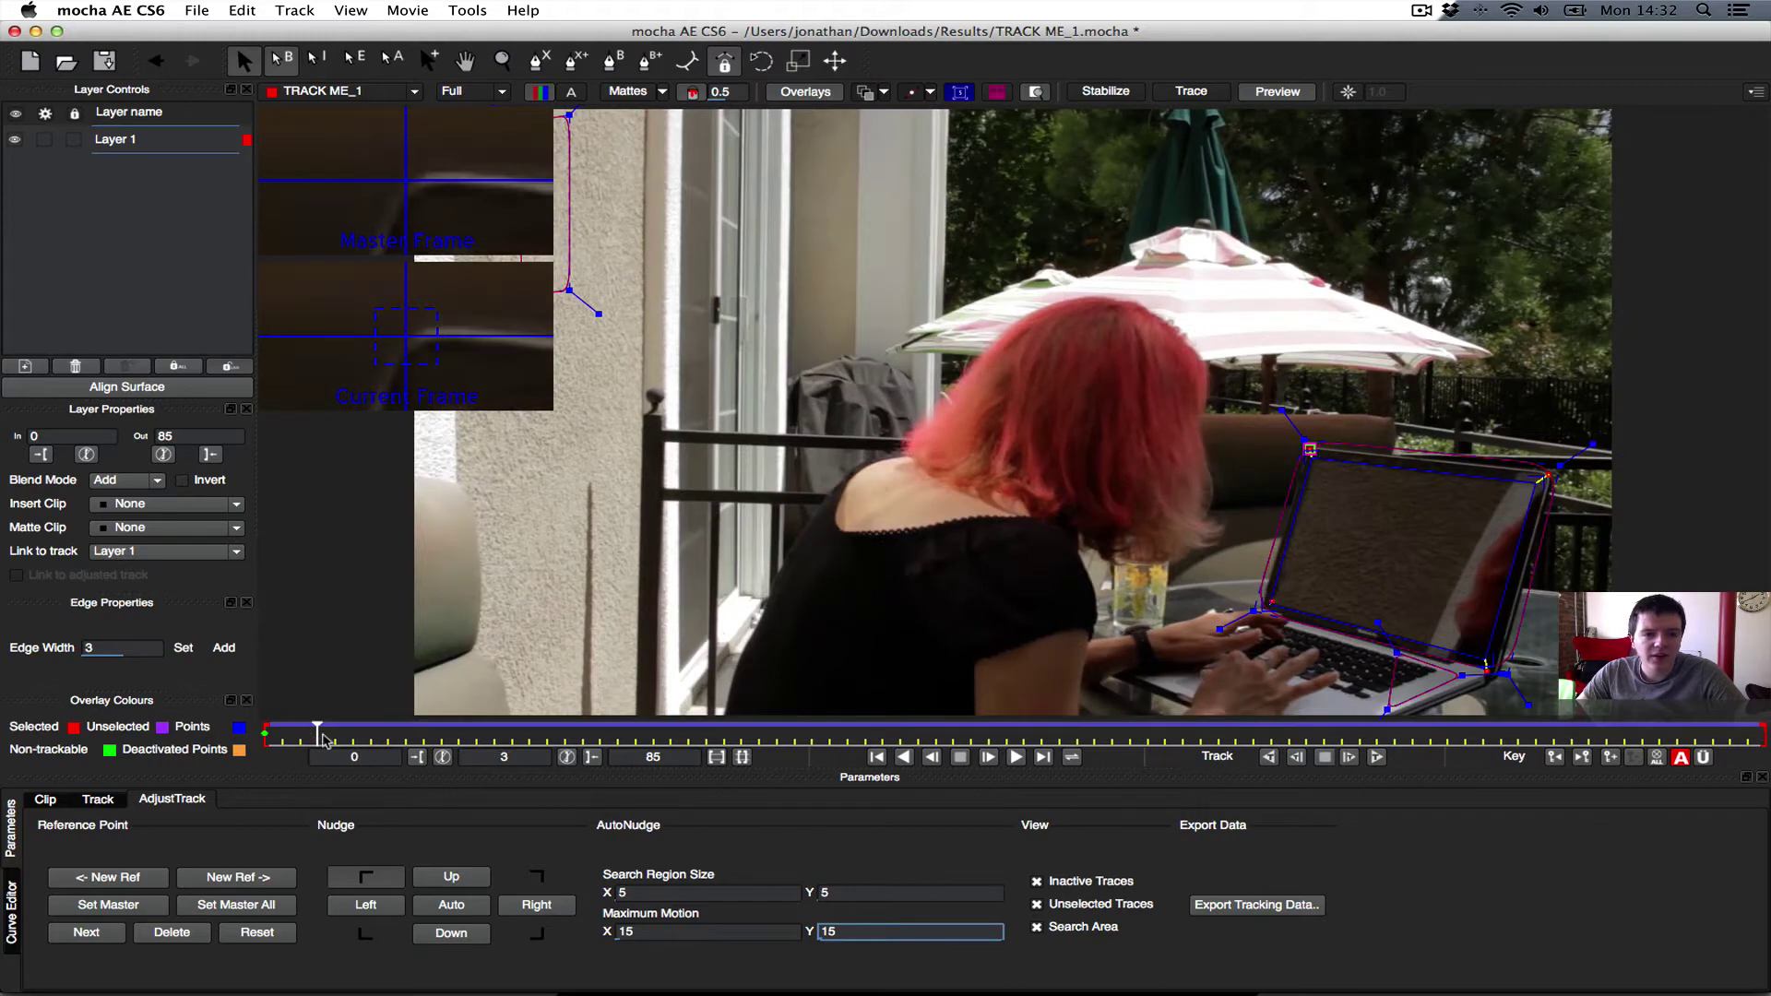
left_click_drag(322, 735, 1521, 789)
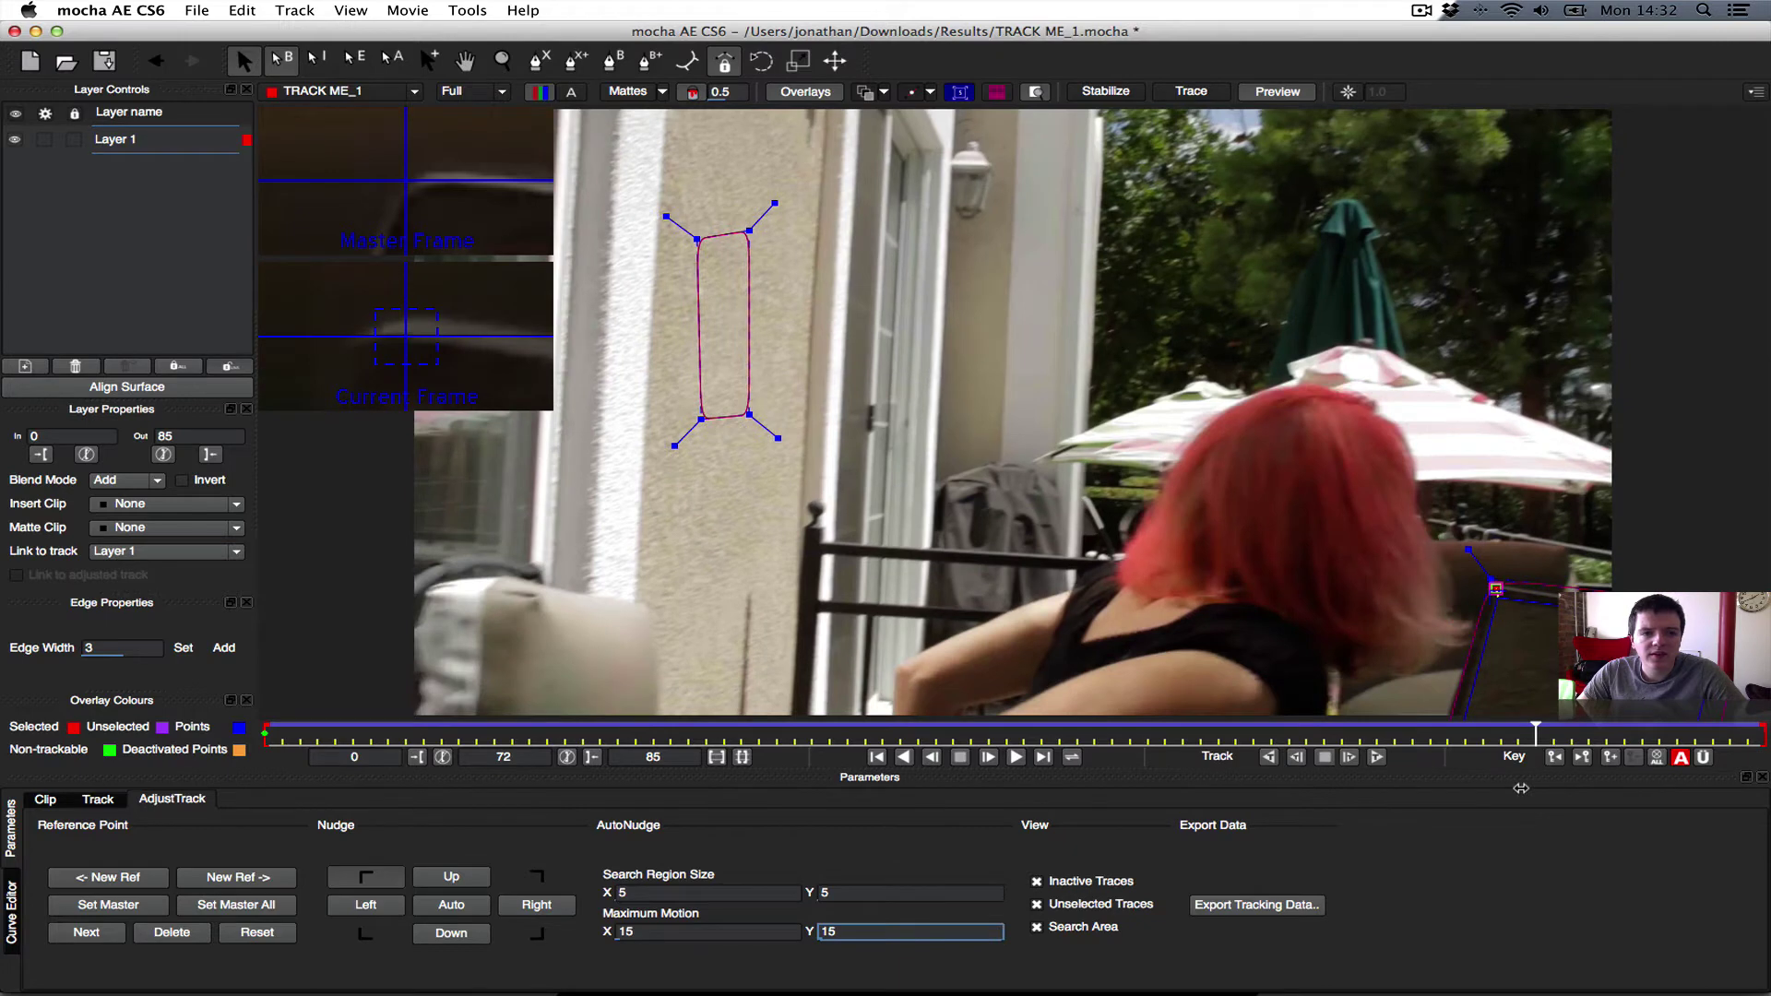
left_click(454, 911)
left_click_drag(1532, 733, 1668, 740)
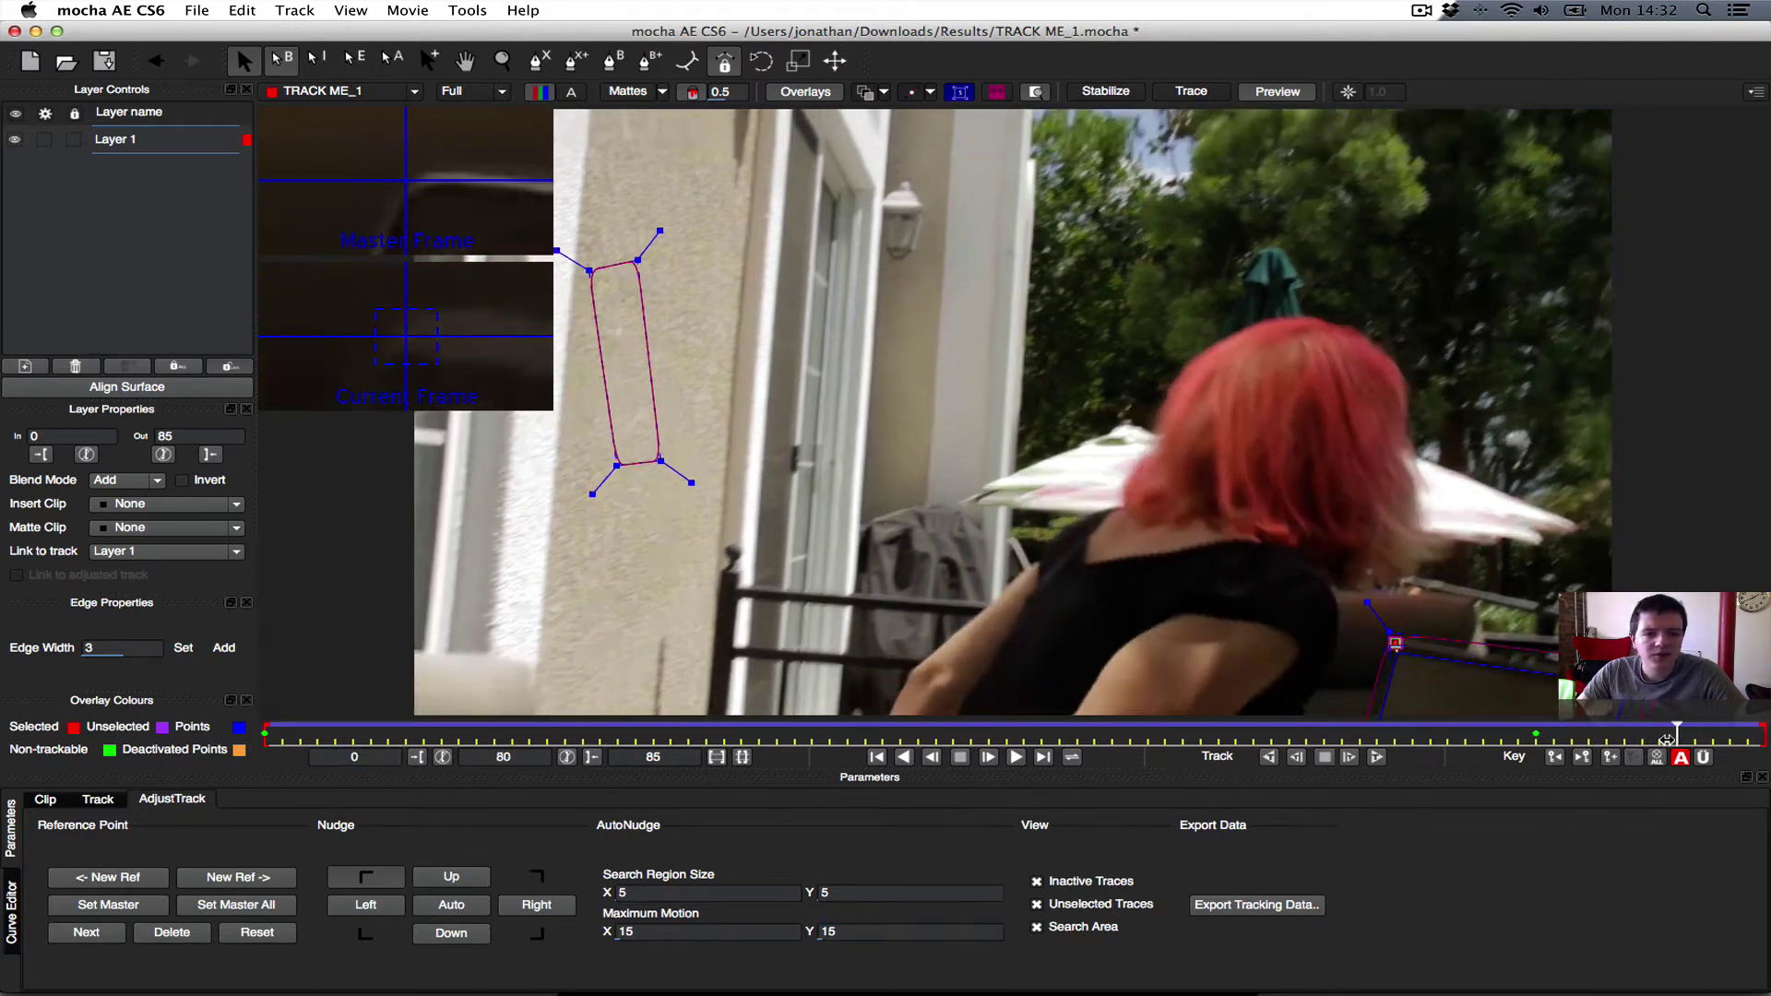
left_click(481, 901)
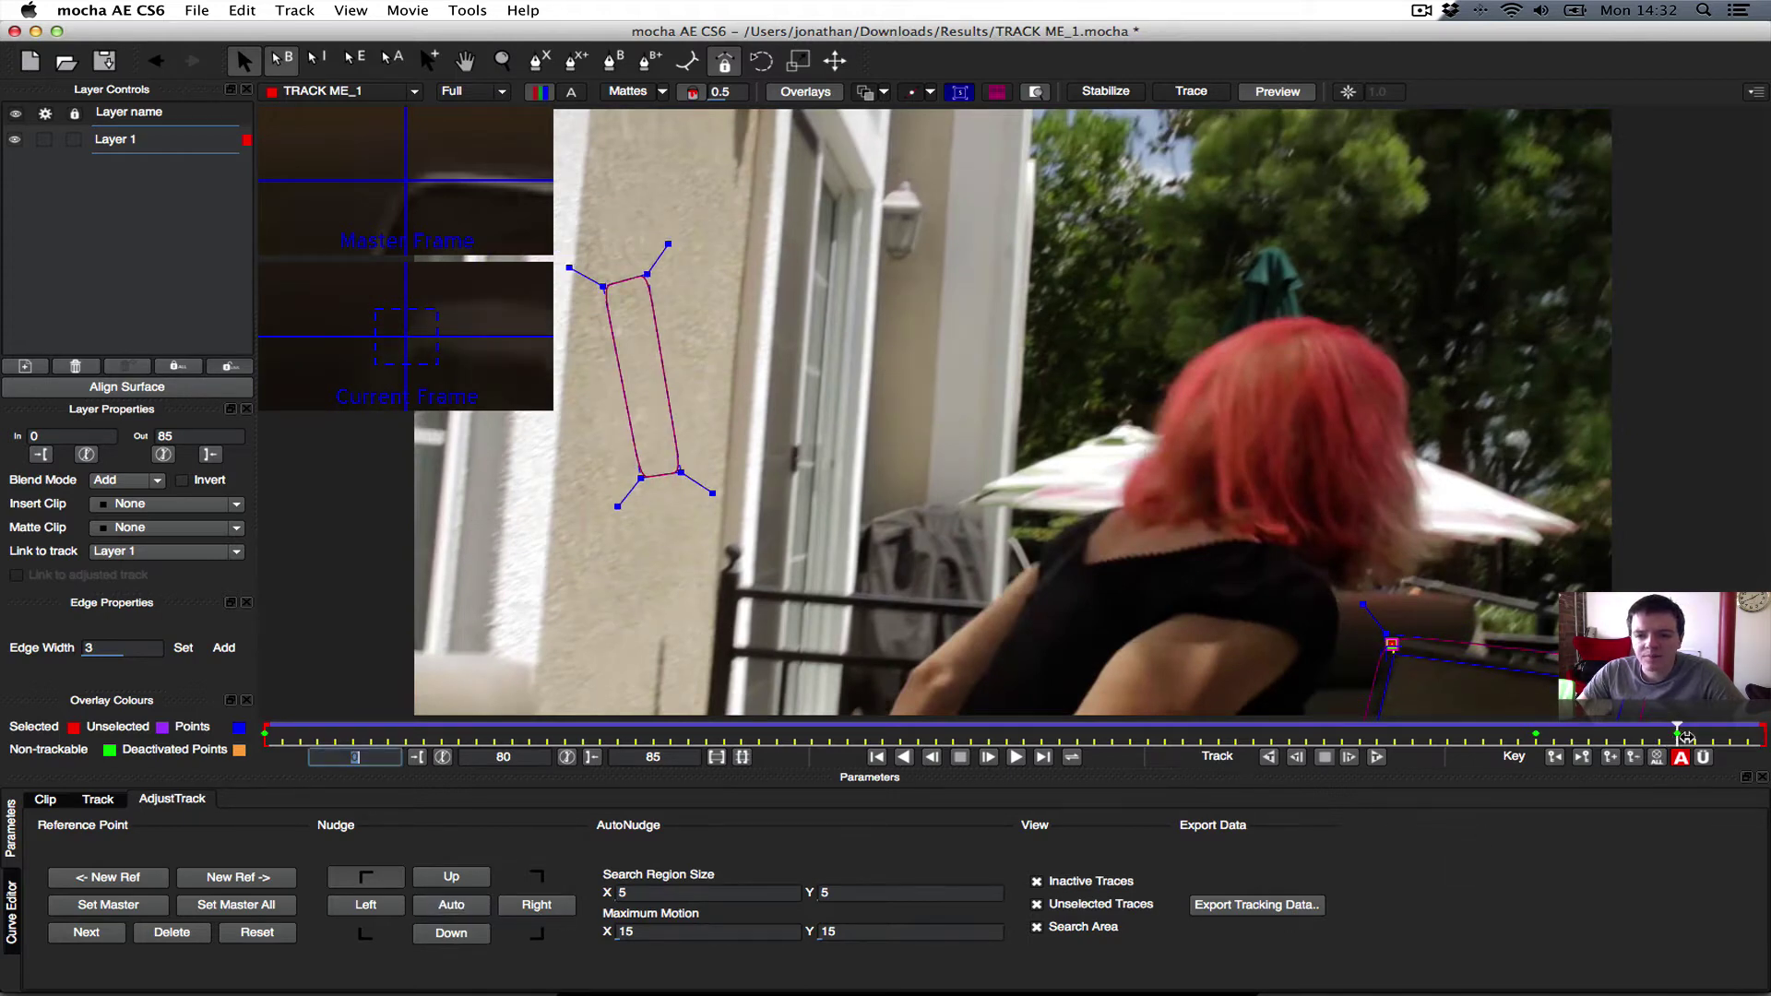
- Nudge the upper-left reference point into alignment at frames 63, 55, 39 and 24
left_click_drag(1684, 735, 692, 754)
left_click(476, 904)
left_click(526, 909)
left_click(464, 901)
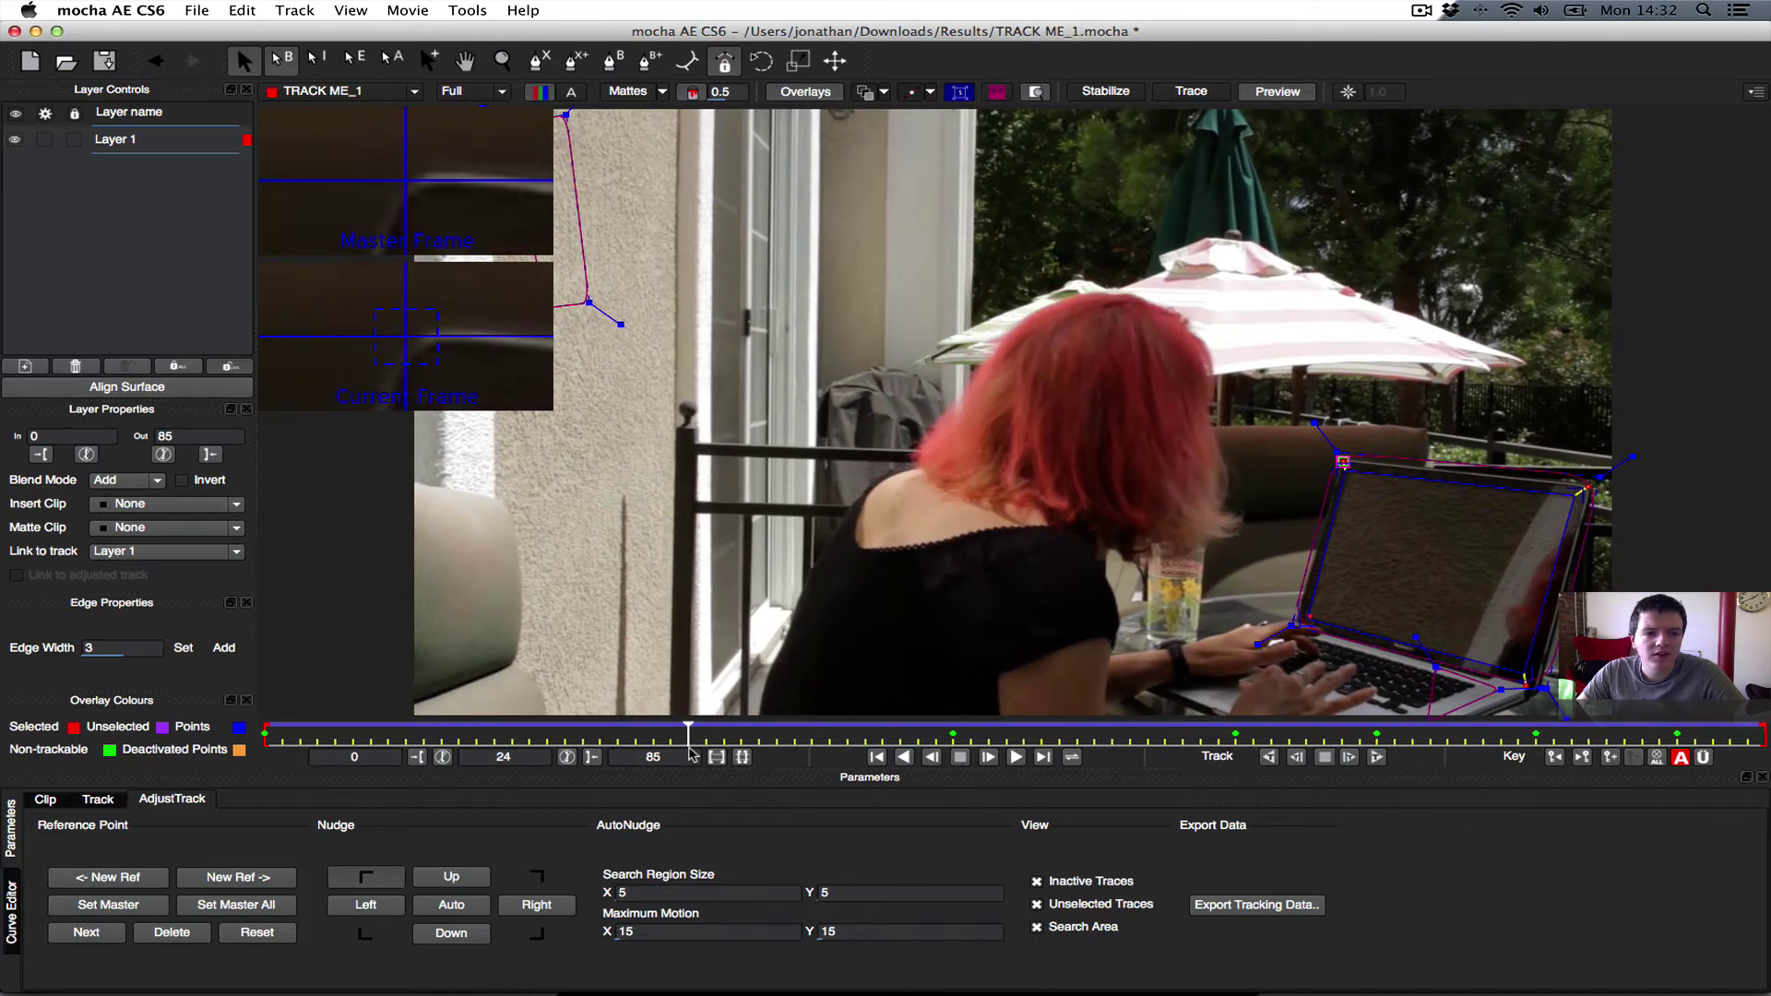
left_click(373, 893)
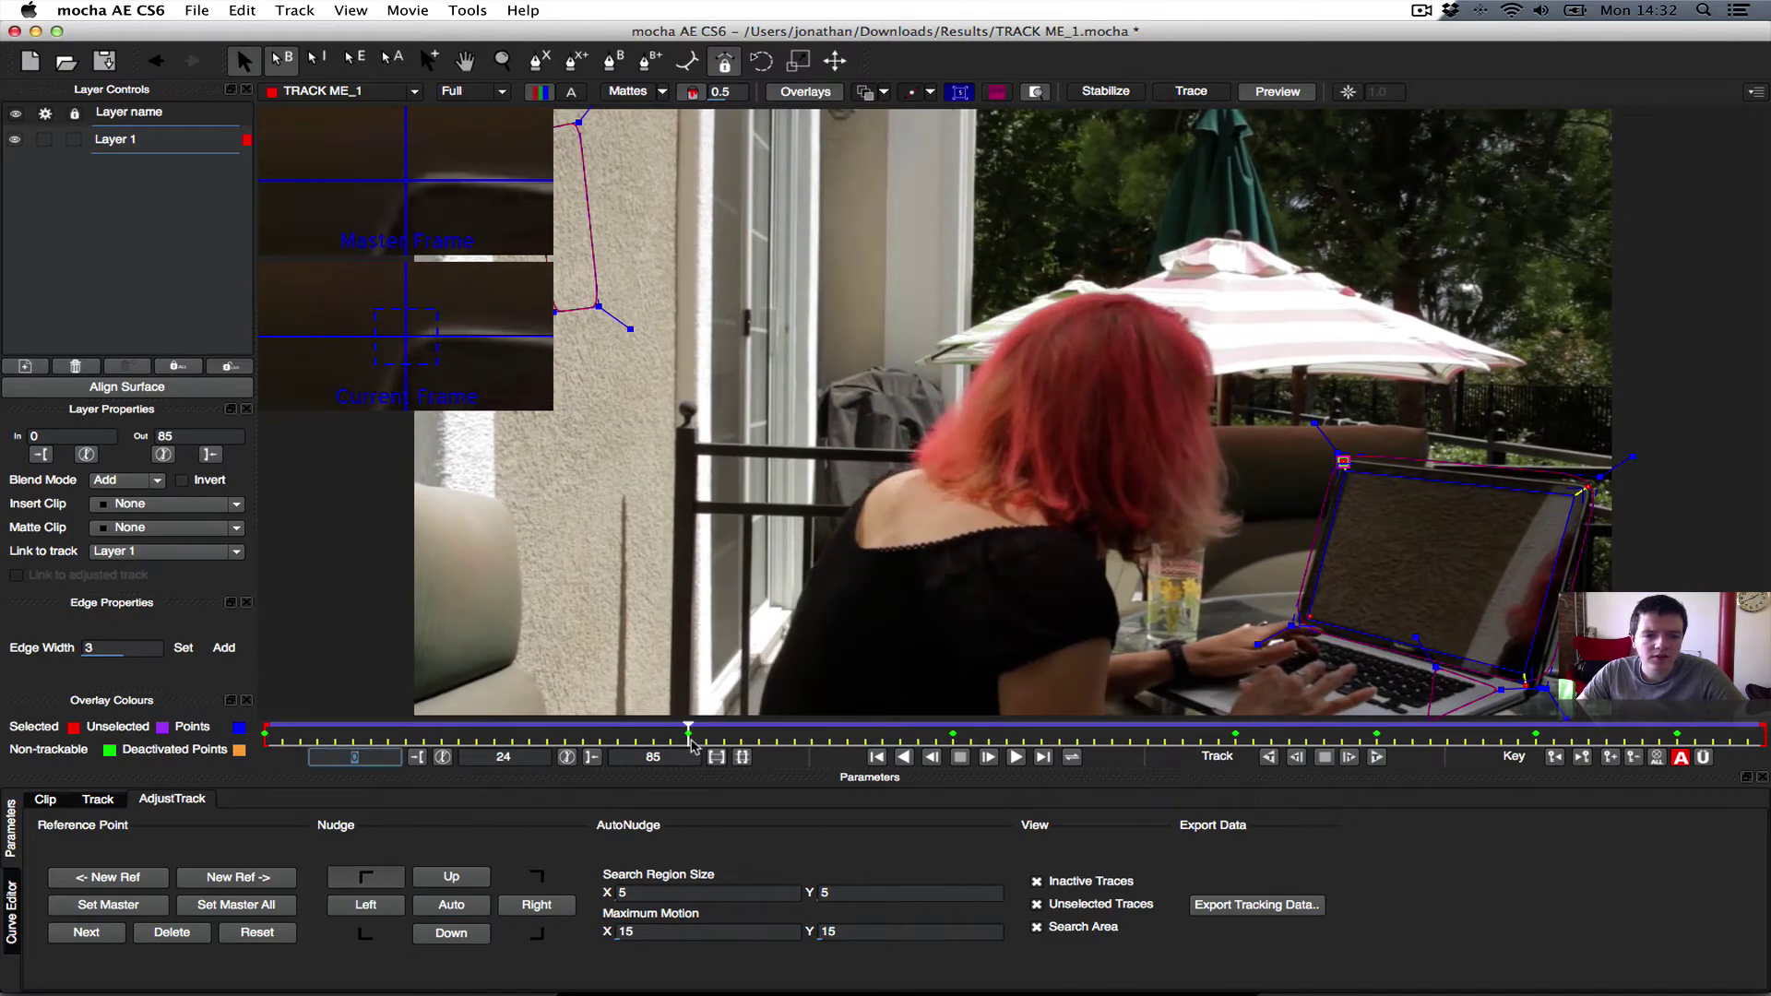
- Auto-nudge the upper-left reference point at frames 33, 17 and 10 as well, and return to frame 0
left_click_drag(688, 735, 265, 729)
left_click(454, 910)
left_click(436, 905)
left_click(451, 905)
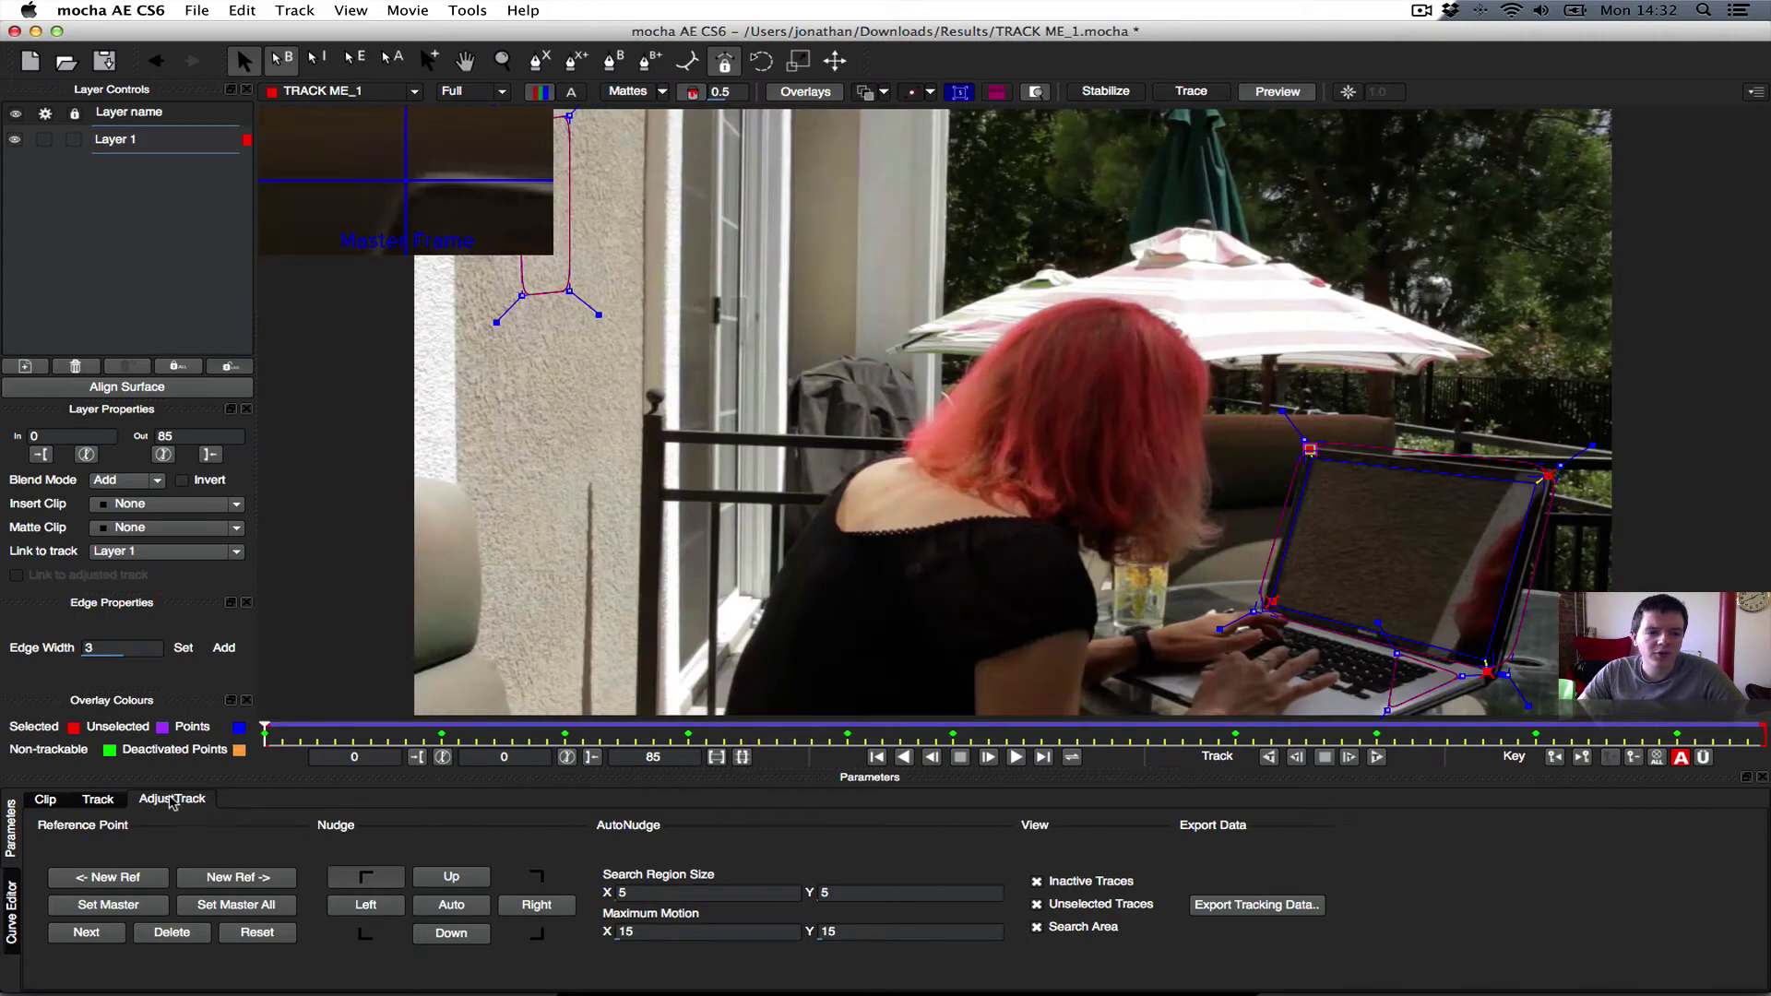
- Select the reference point on the lid's upper-right corner and auto-nudge it at frames 36, 30, 19 and 8
left_click(536, 876)
left_click(293, 736)
left_click_drag(290, 743, 900, 733)
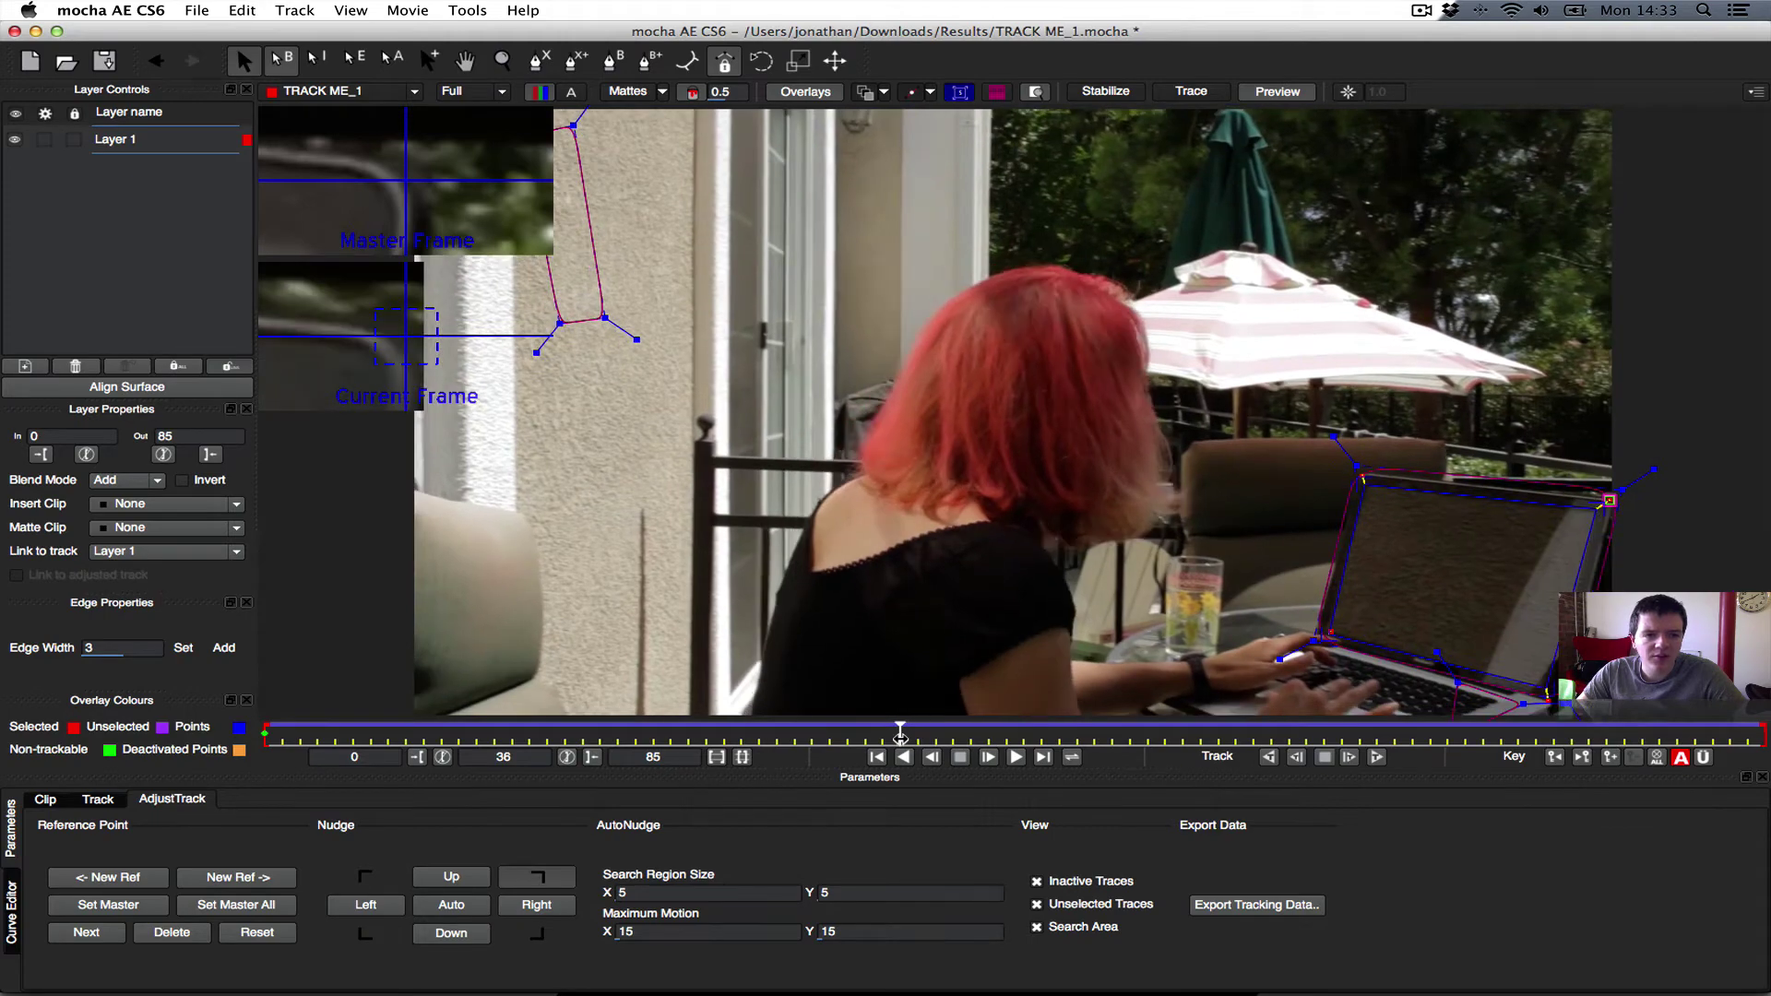
left_click(451, 905)
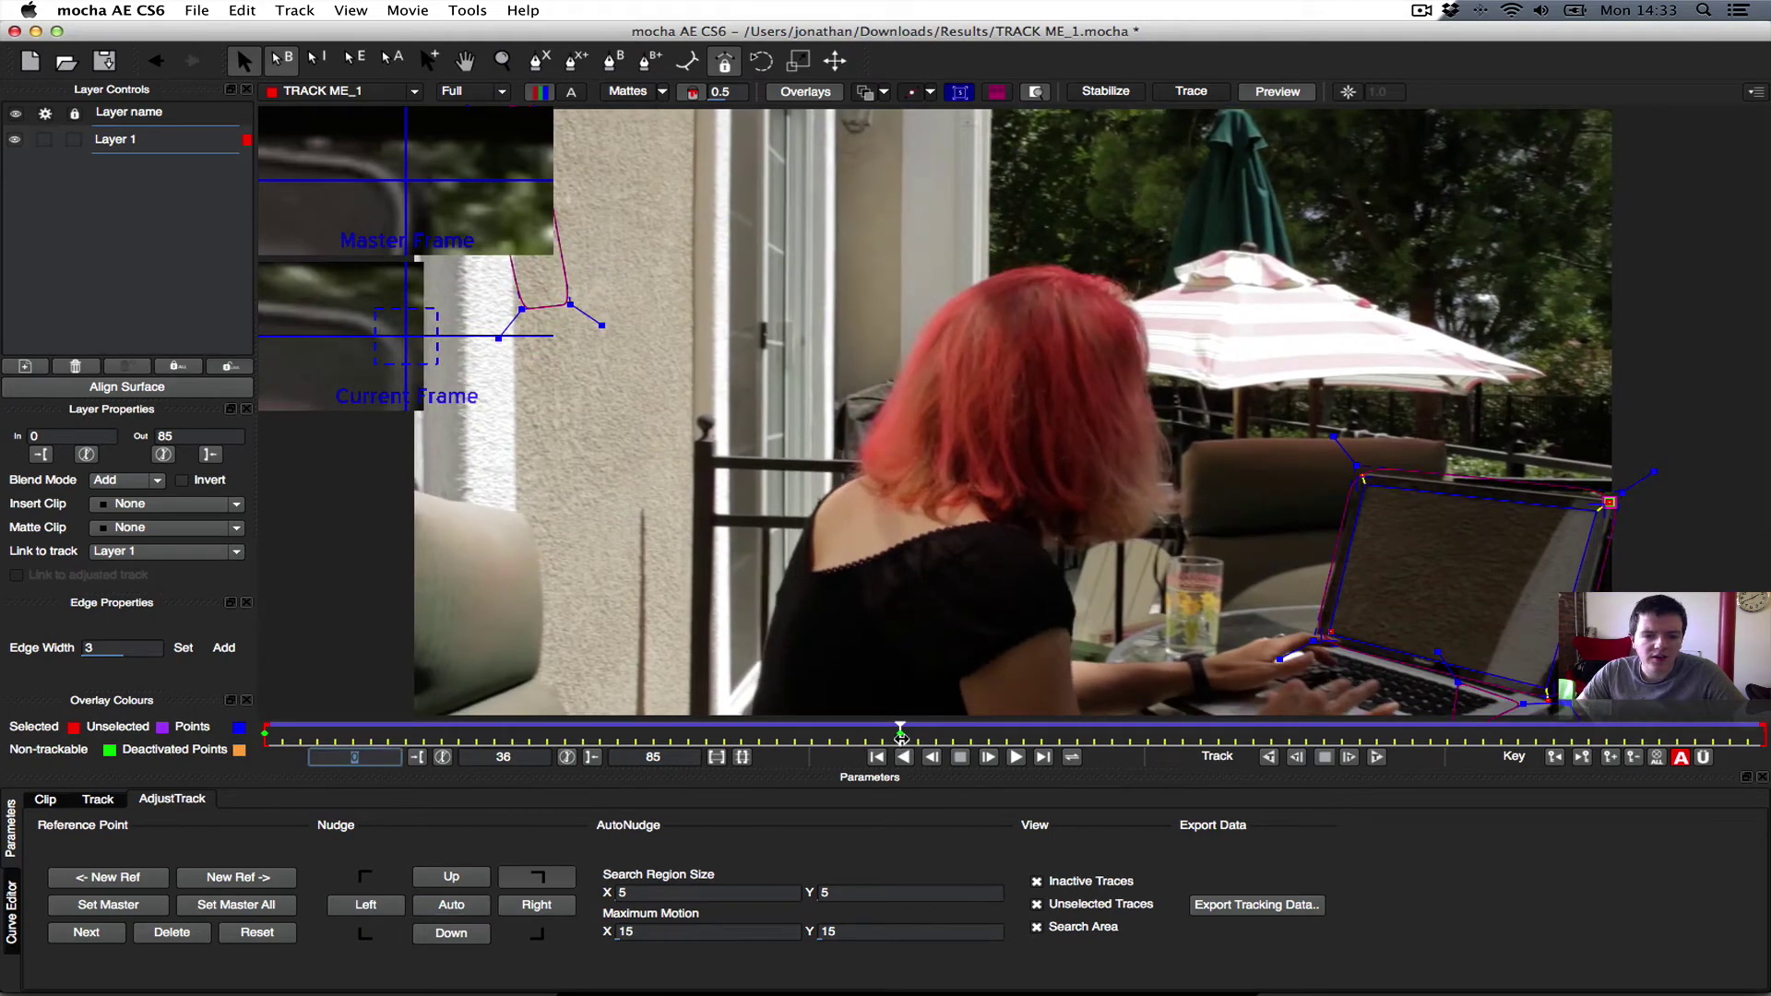
left_click_drag(900, 735, 591, 738)
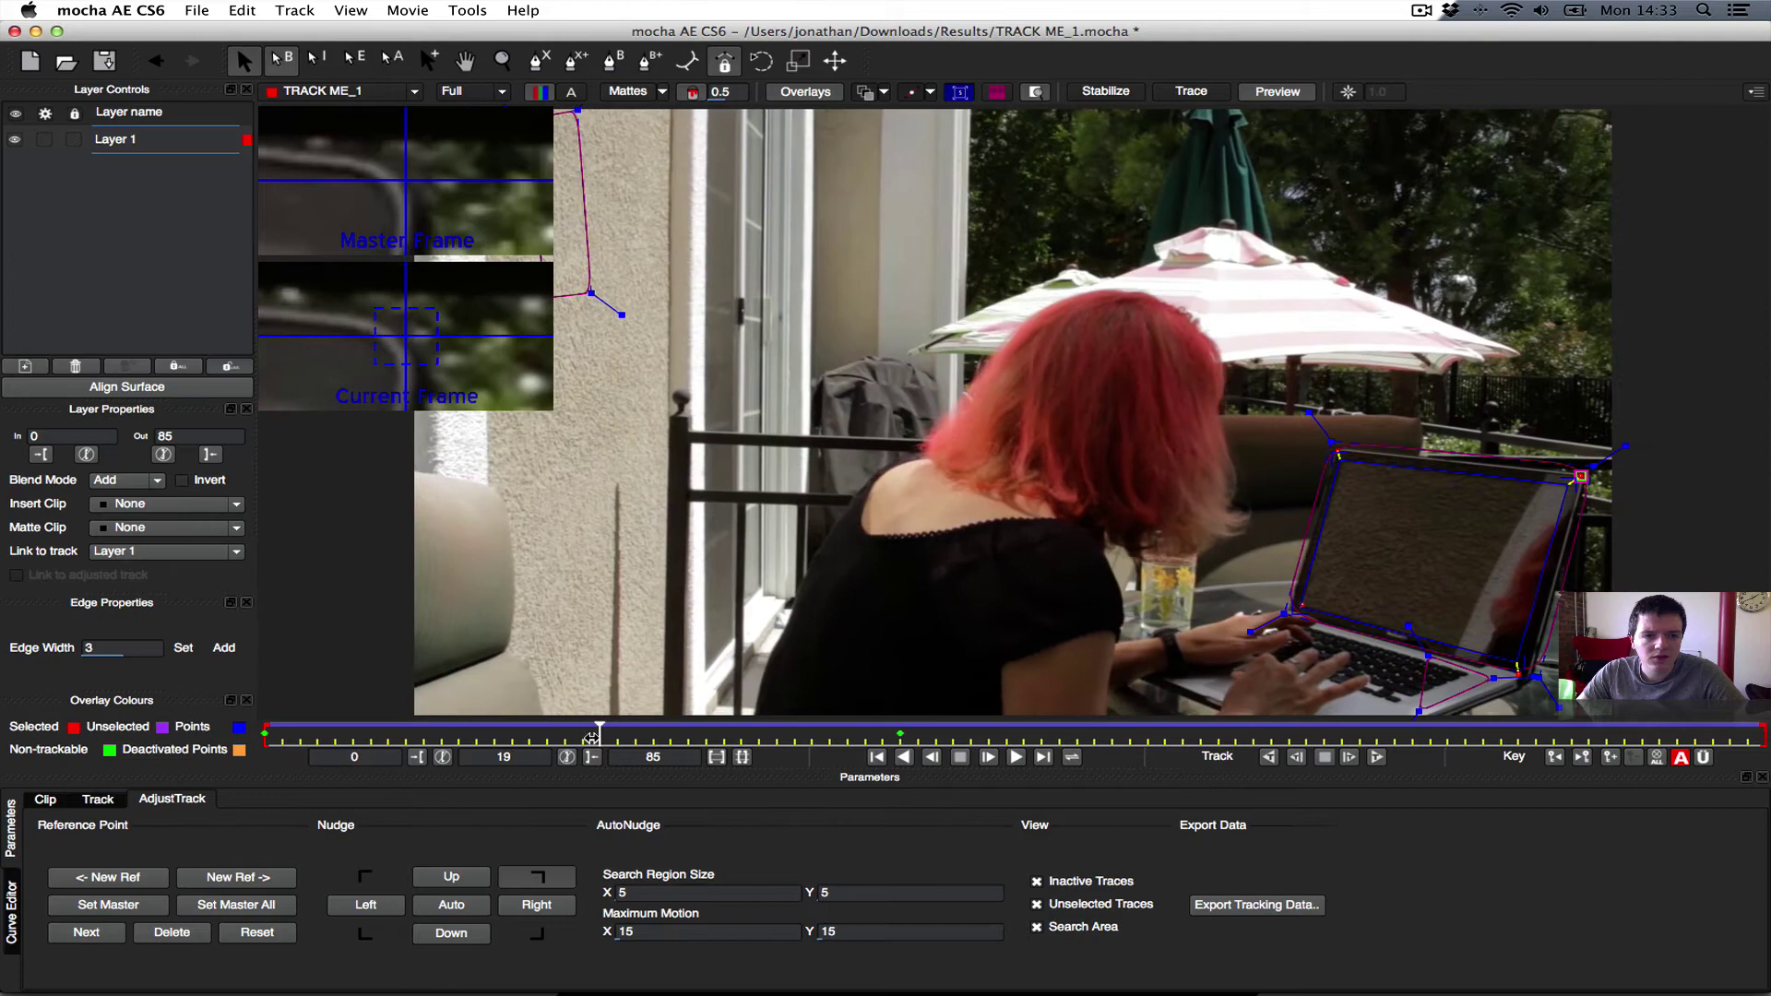
left_click(475, 914)
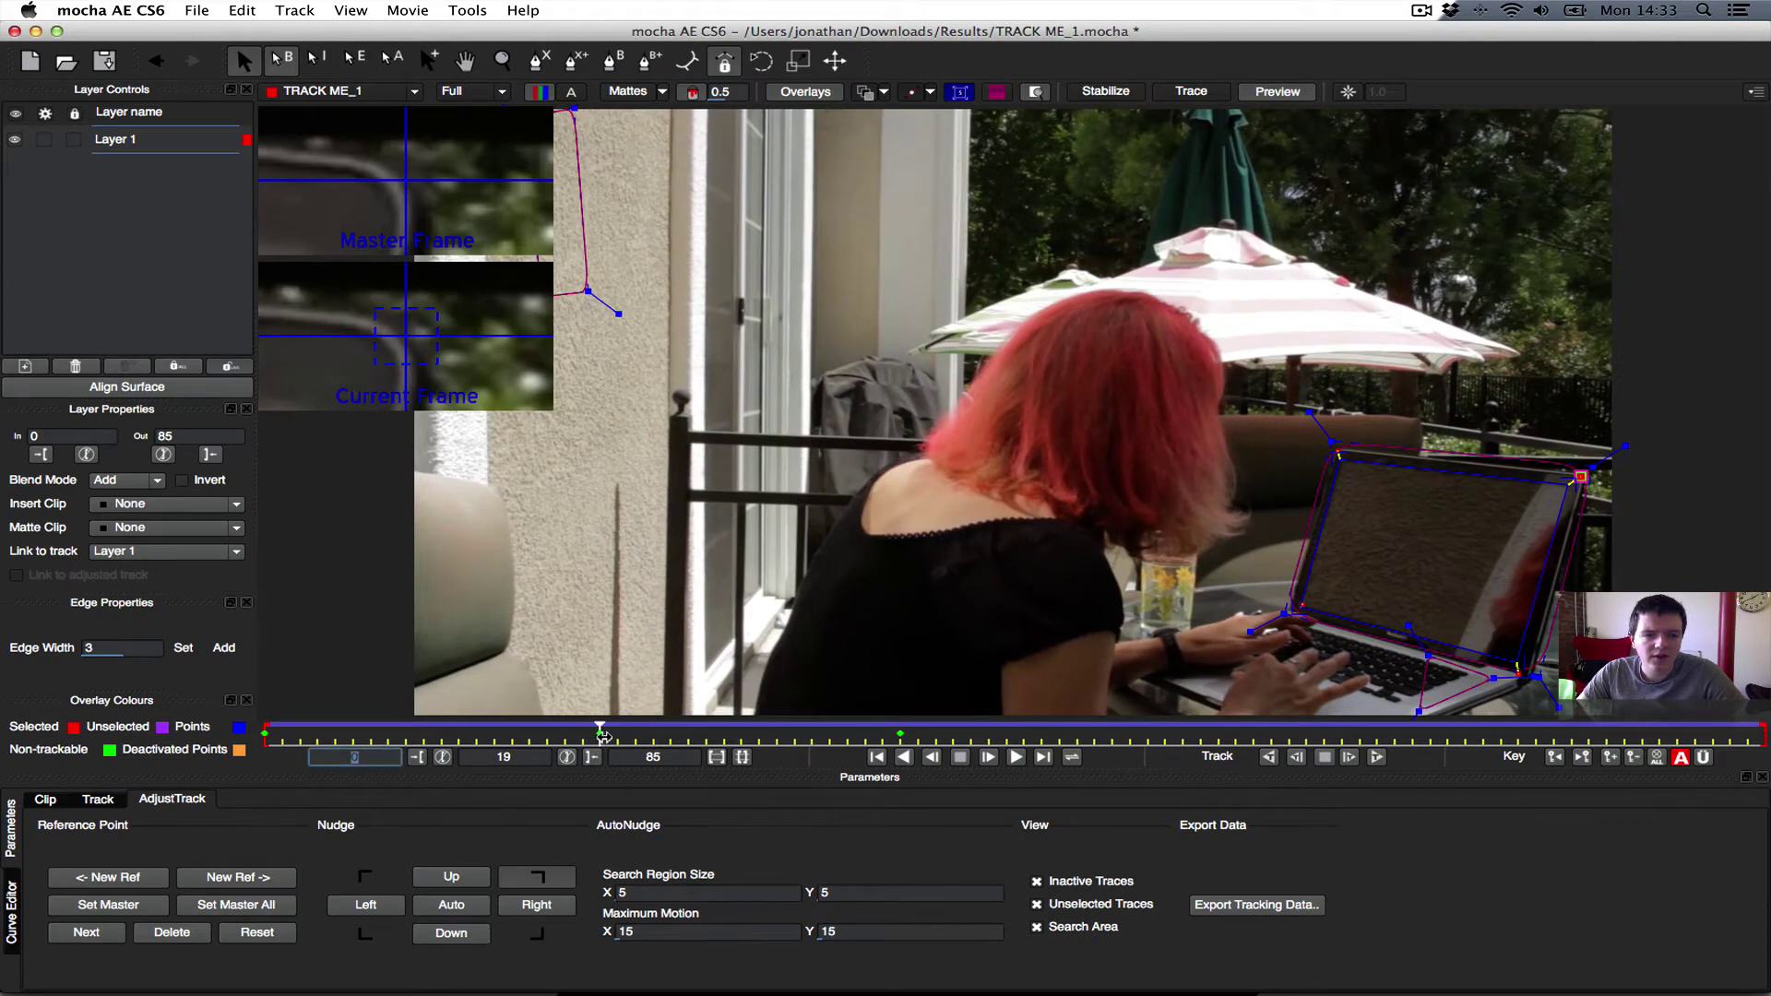
left_click_drag(601, 735, 354, 735)
left_click(461, 911)
left_click(464, 909)
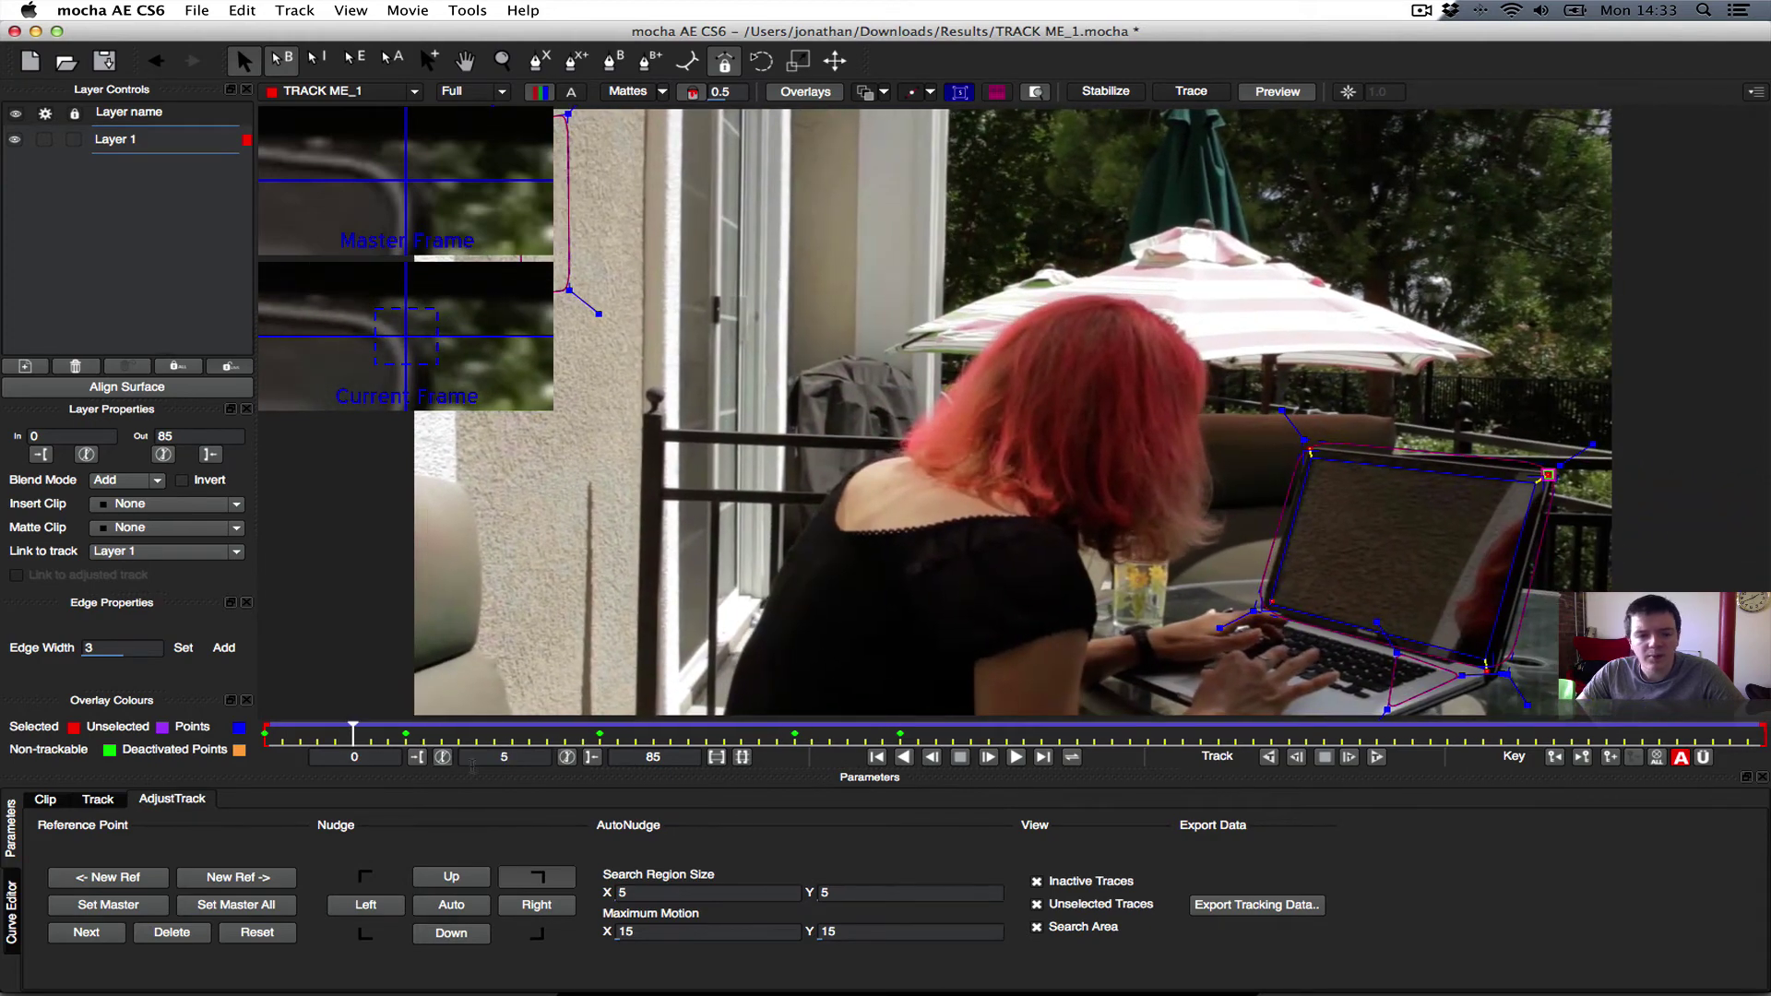
- Select the reference point on the lid's lower-left corner and nudge it into alignment at frames 26, 19 and 12
left_click(365, 934)
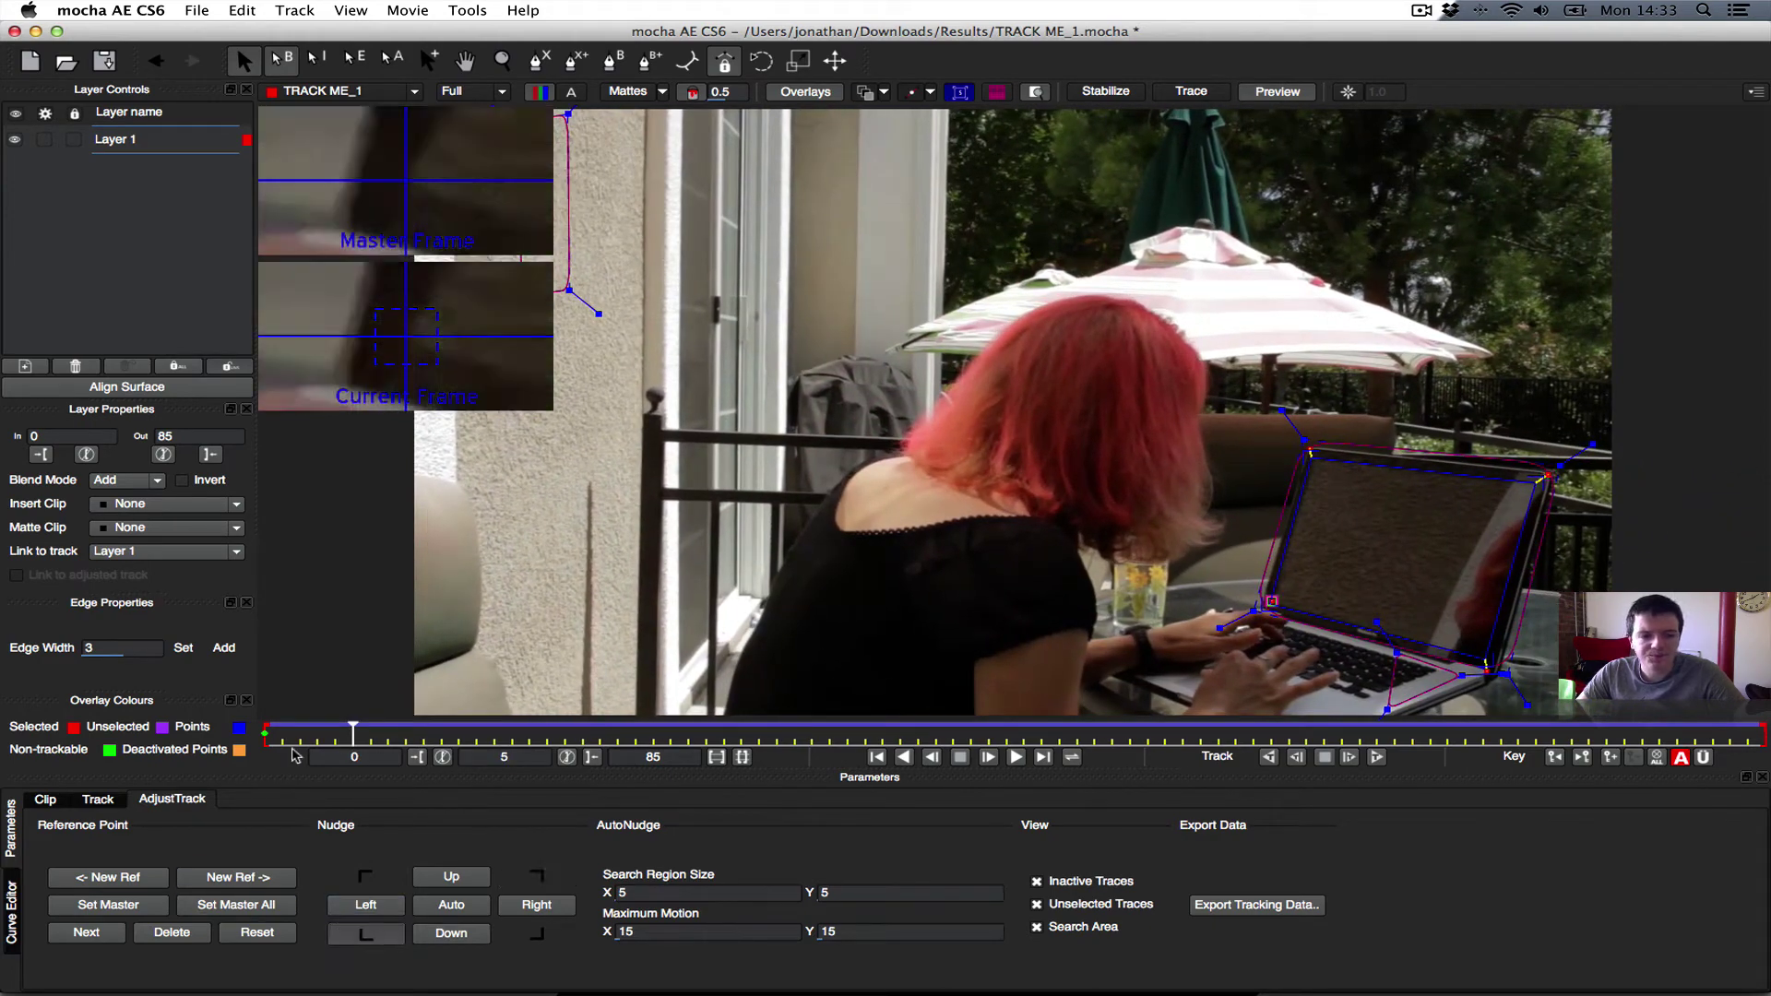
left_click_drag(351, 732, 724, 735)
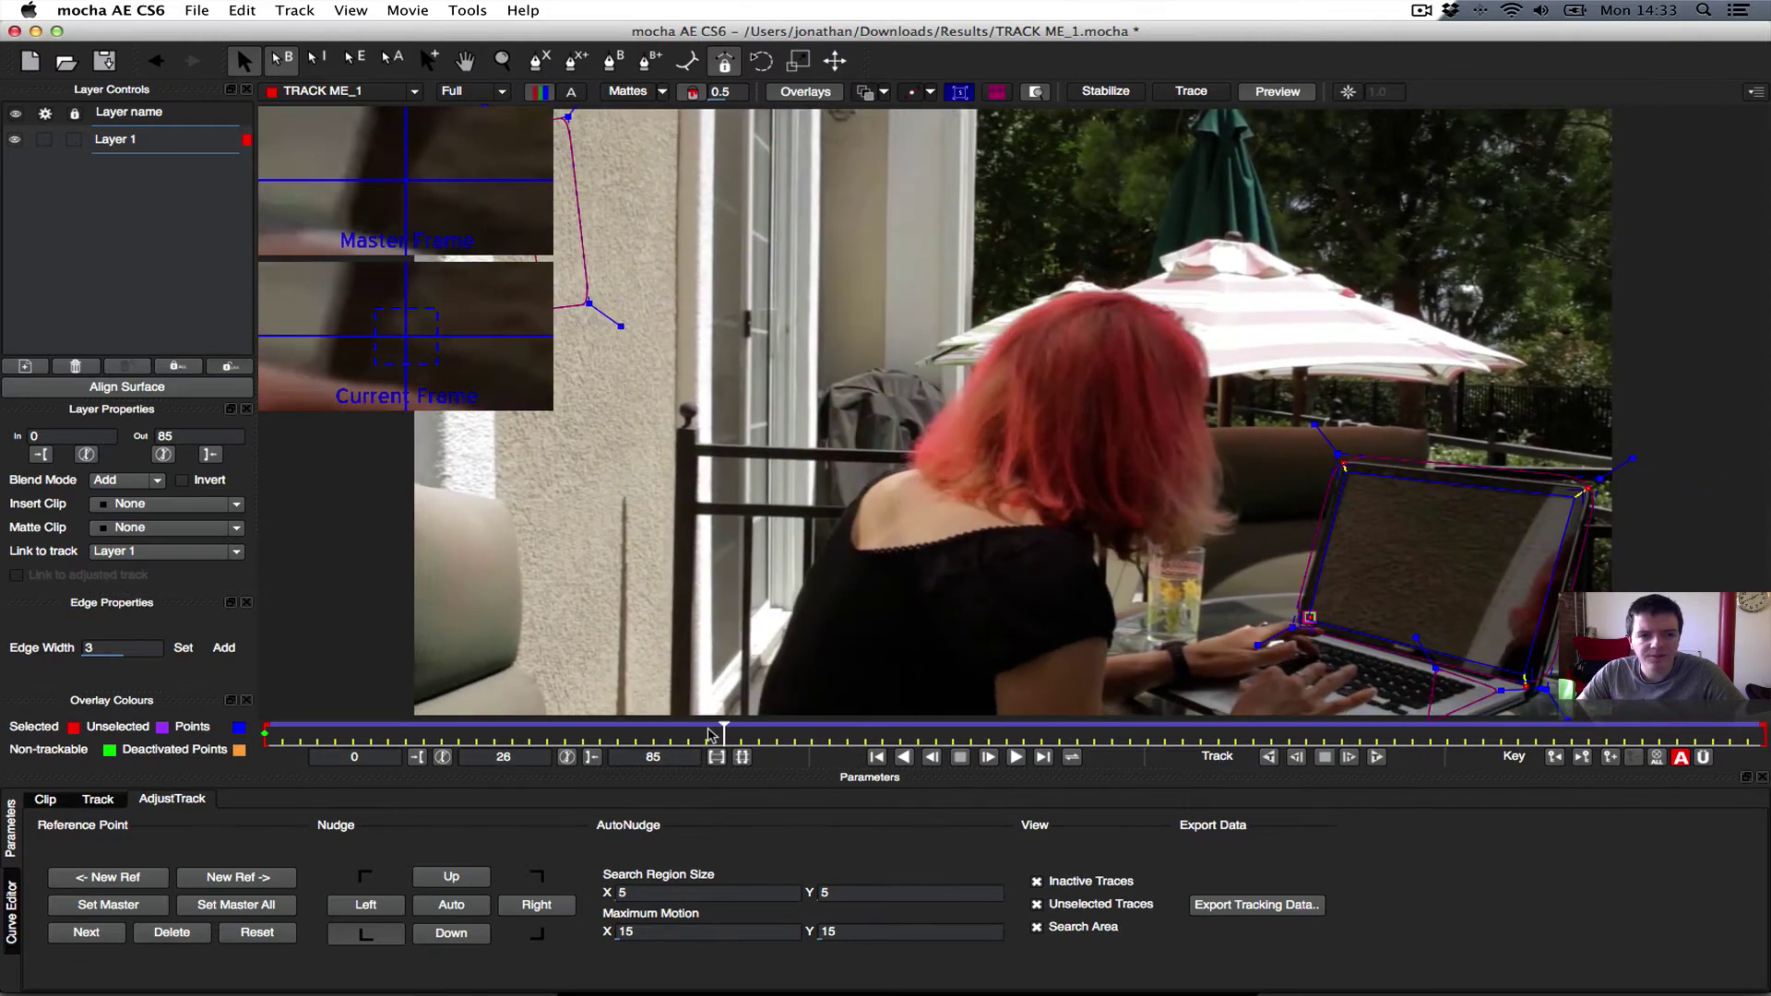
left_click(453, 934)
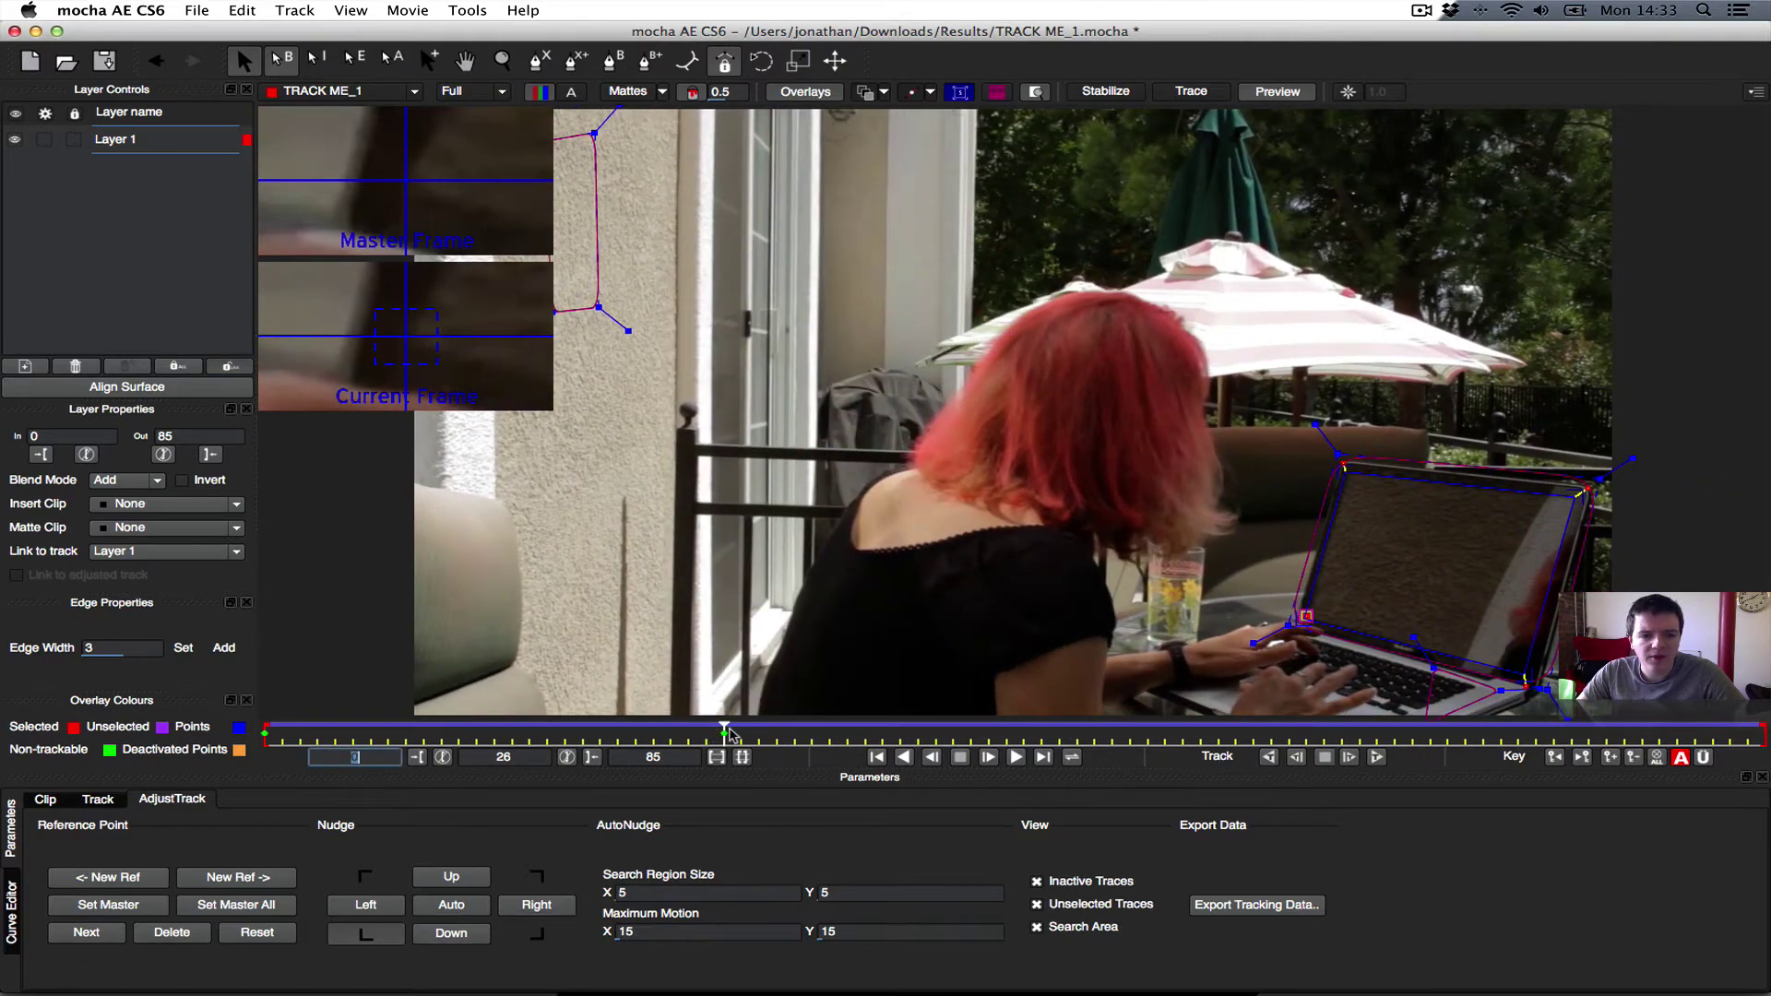
left_click_drag(723, 736, 599, 737)
left_click(437, 932)
left_click(451, 933)
- Auto-nudge the lower-left reference point at frames 37 and 47
left_click(370, 735)
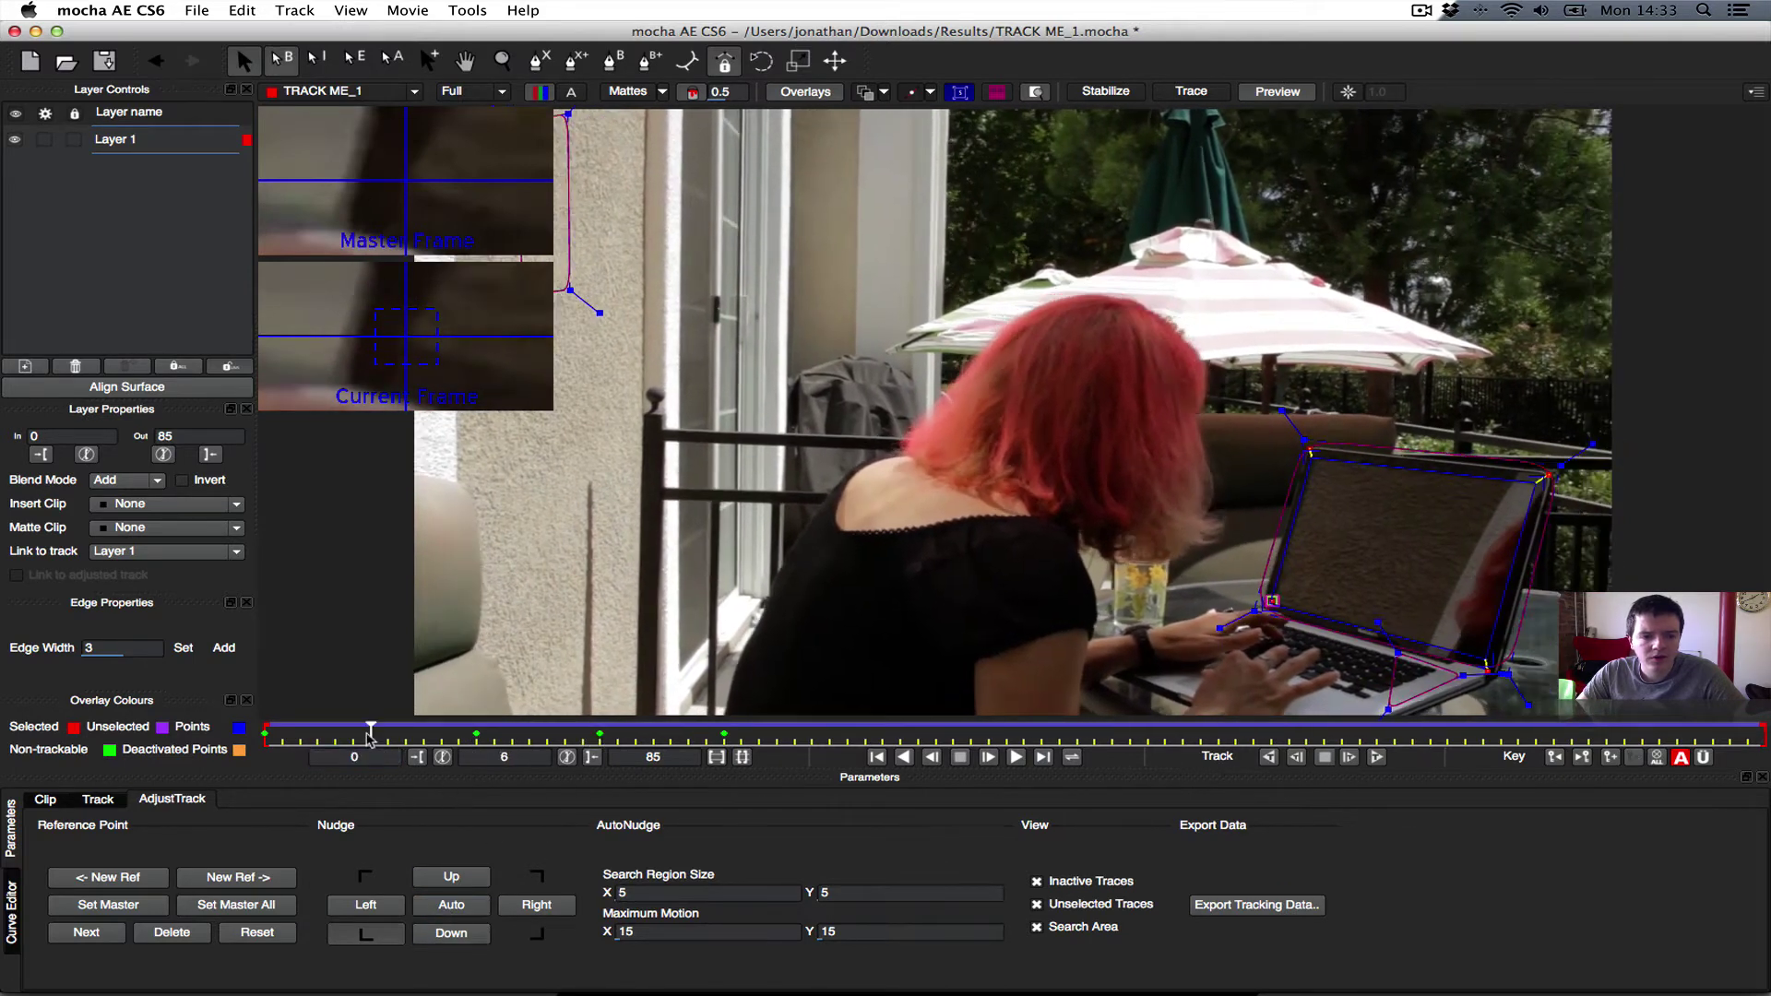
key("Right")
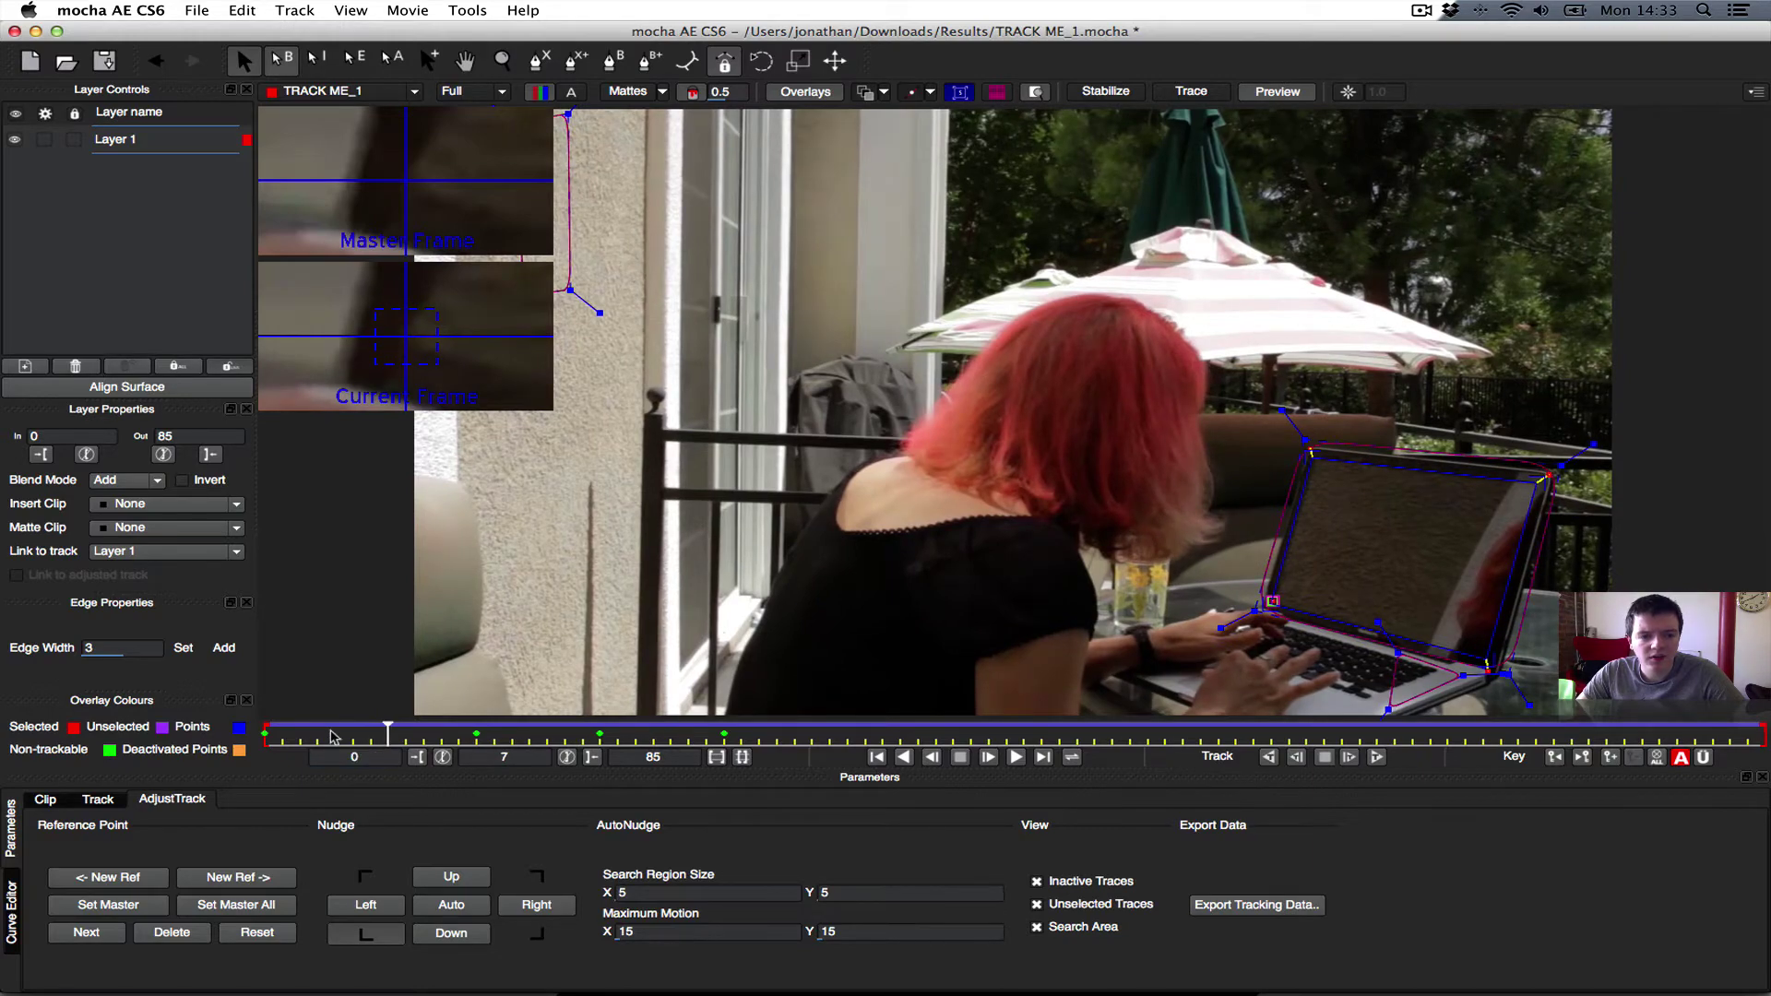
left_click_drag(391, 738, 1091, 731)
left_click(454, 905)
left_click(452, 905)
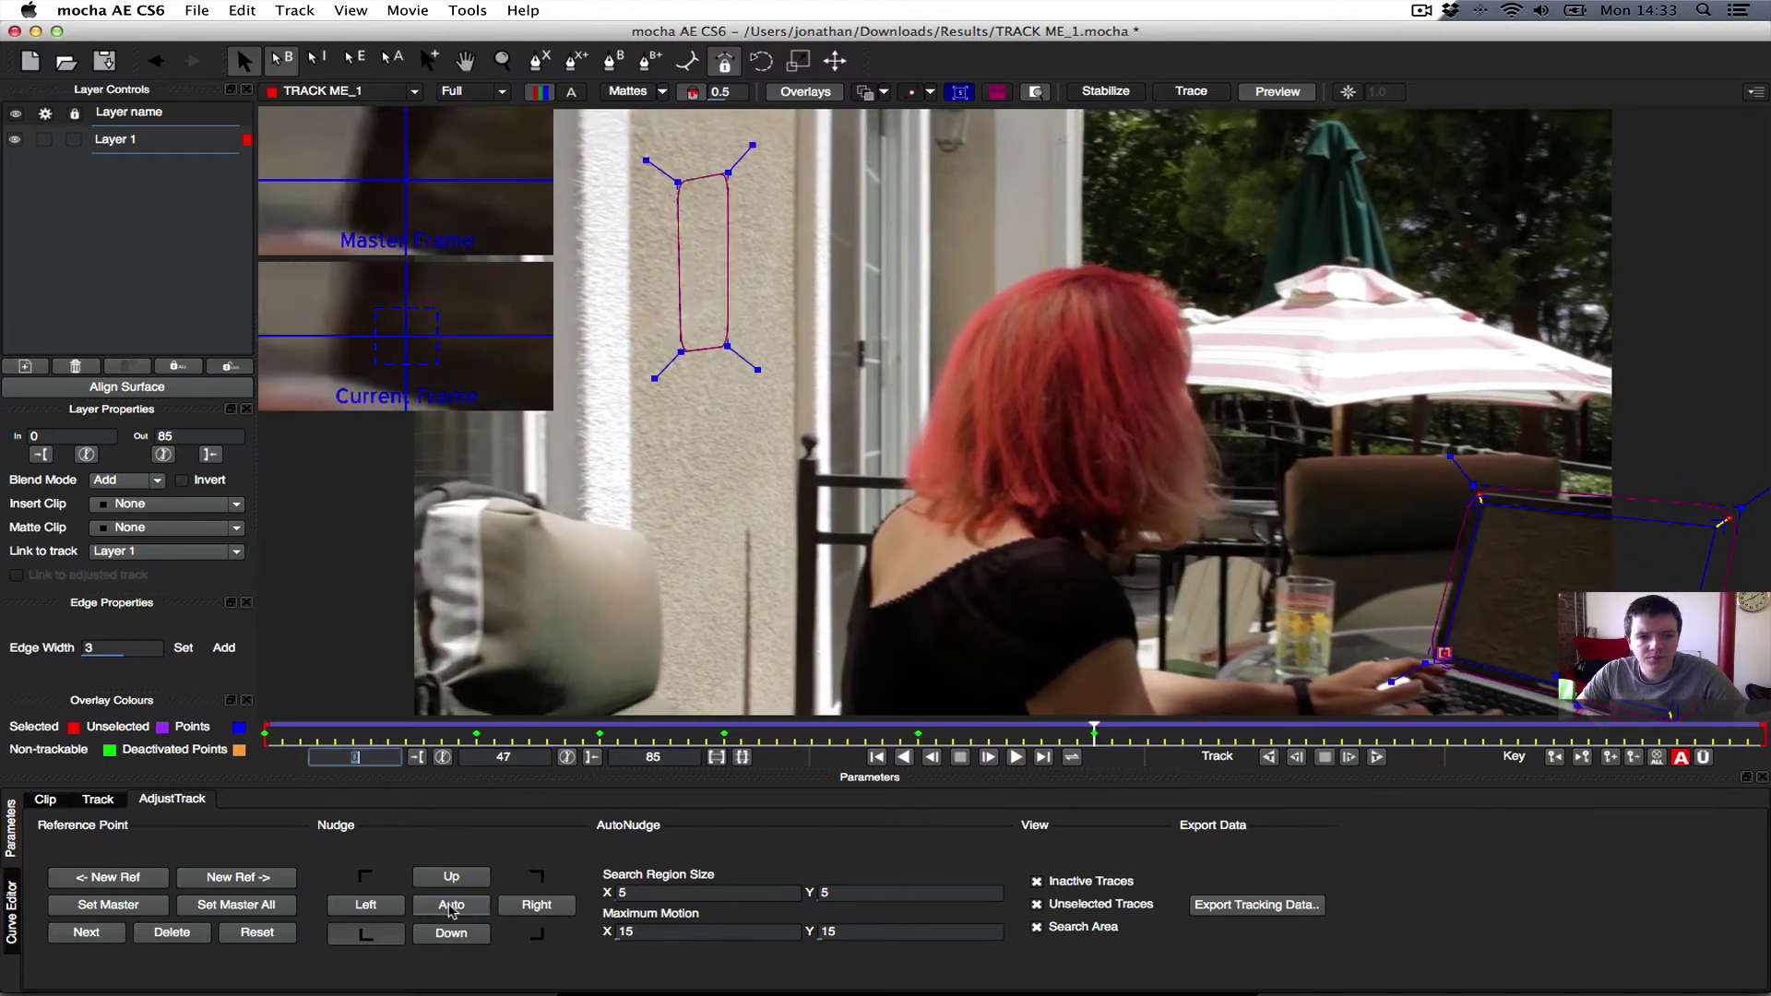
- Move the lower-left reference point back onto the lid corner at frame 56 and fine-tune it with small downward nudges
left_click_drag(1096, 734, 1260, 731)
left_click(470, 913)
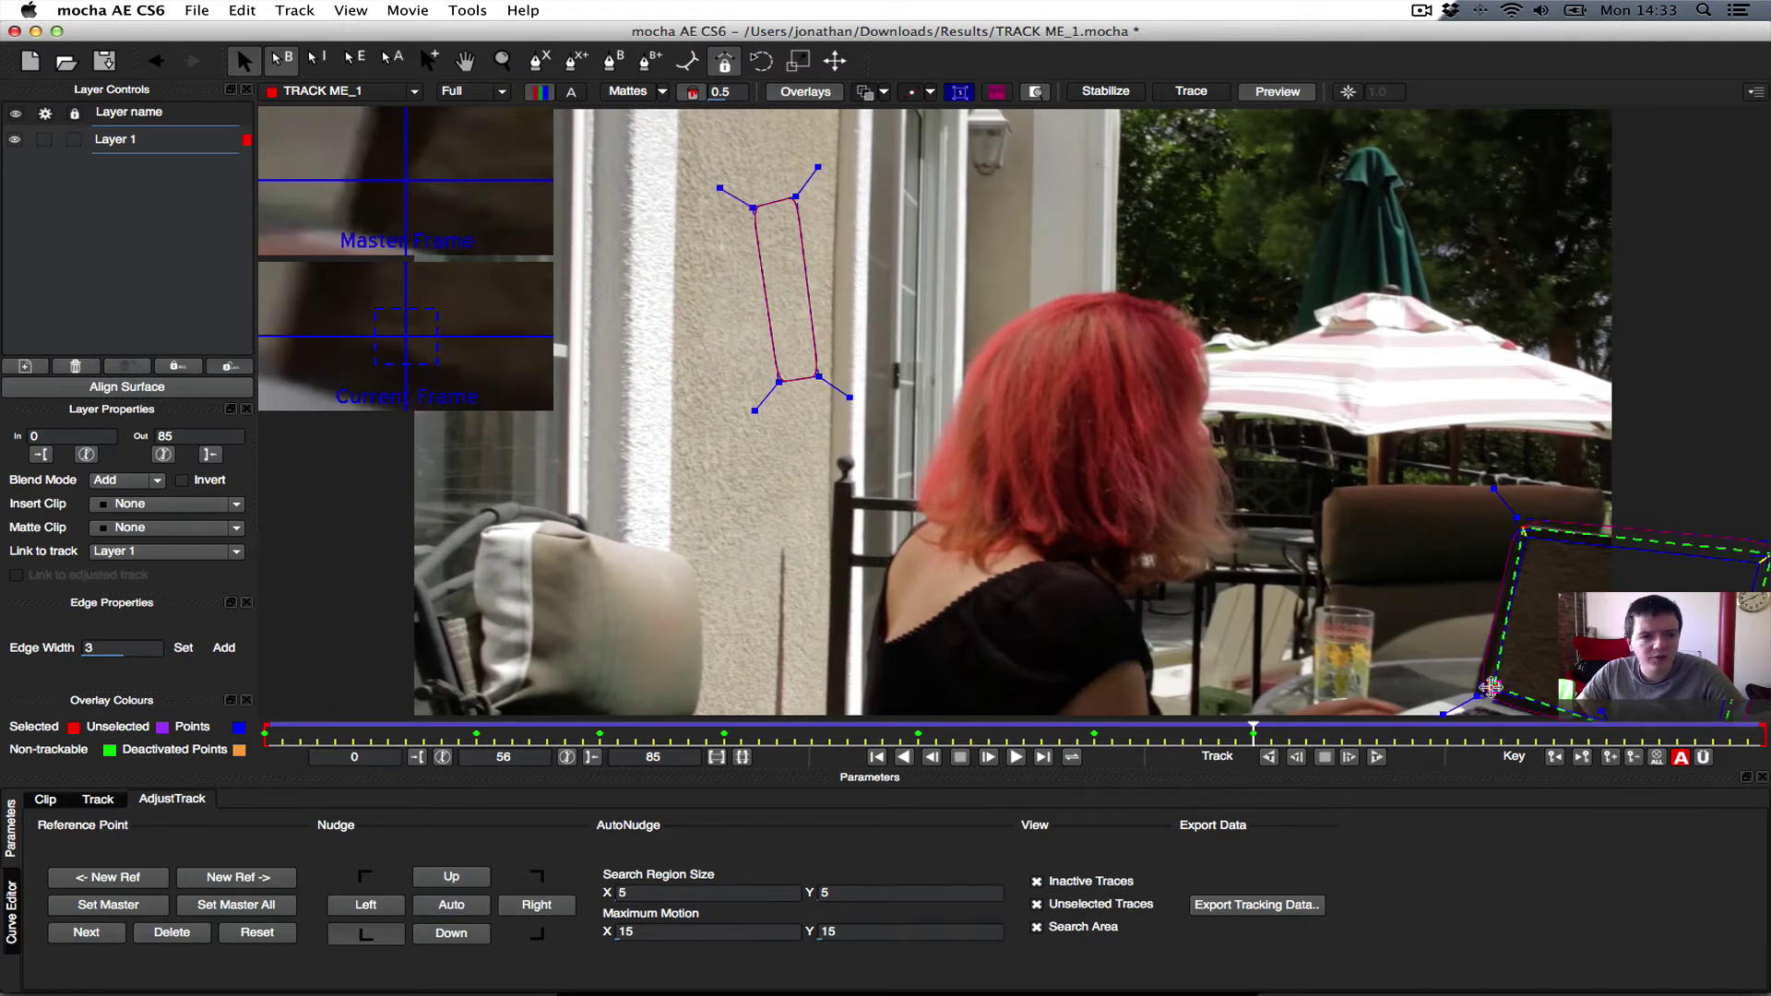
left_click_drag(1493, 687, 1483, 685)
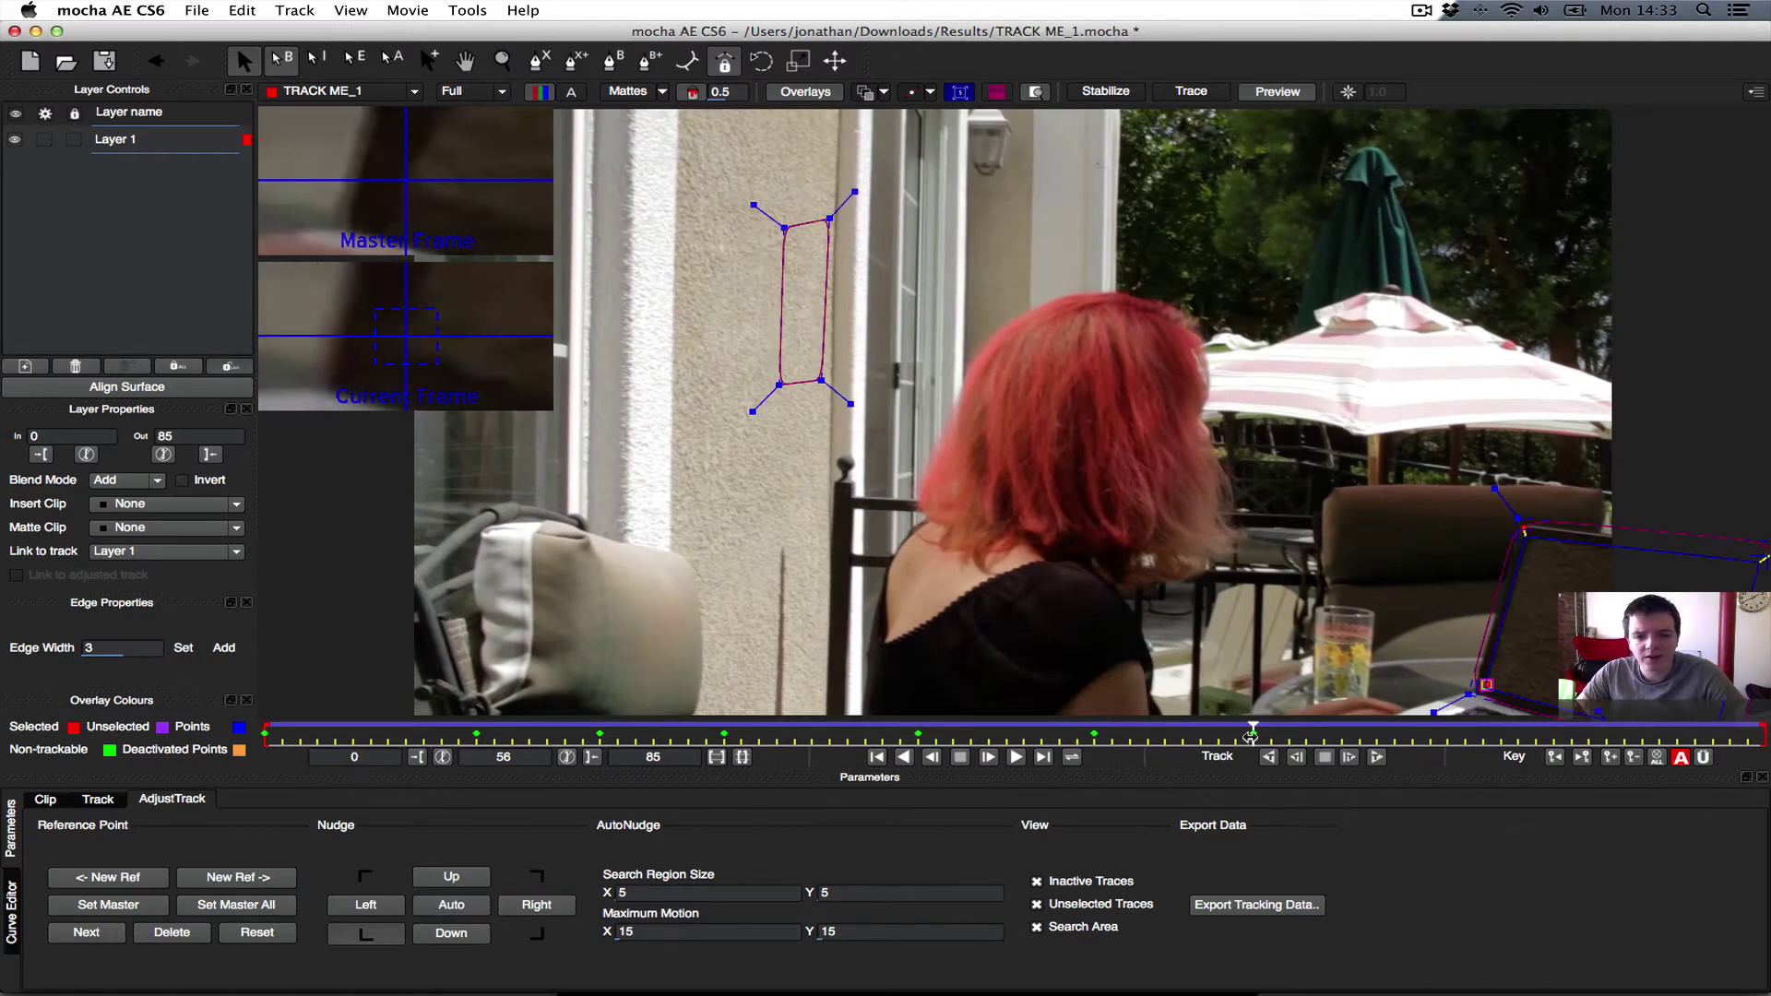
left_click(454, 935)
left_click(454, 935)
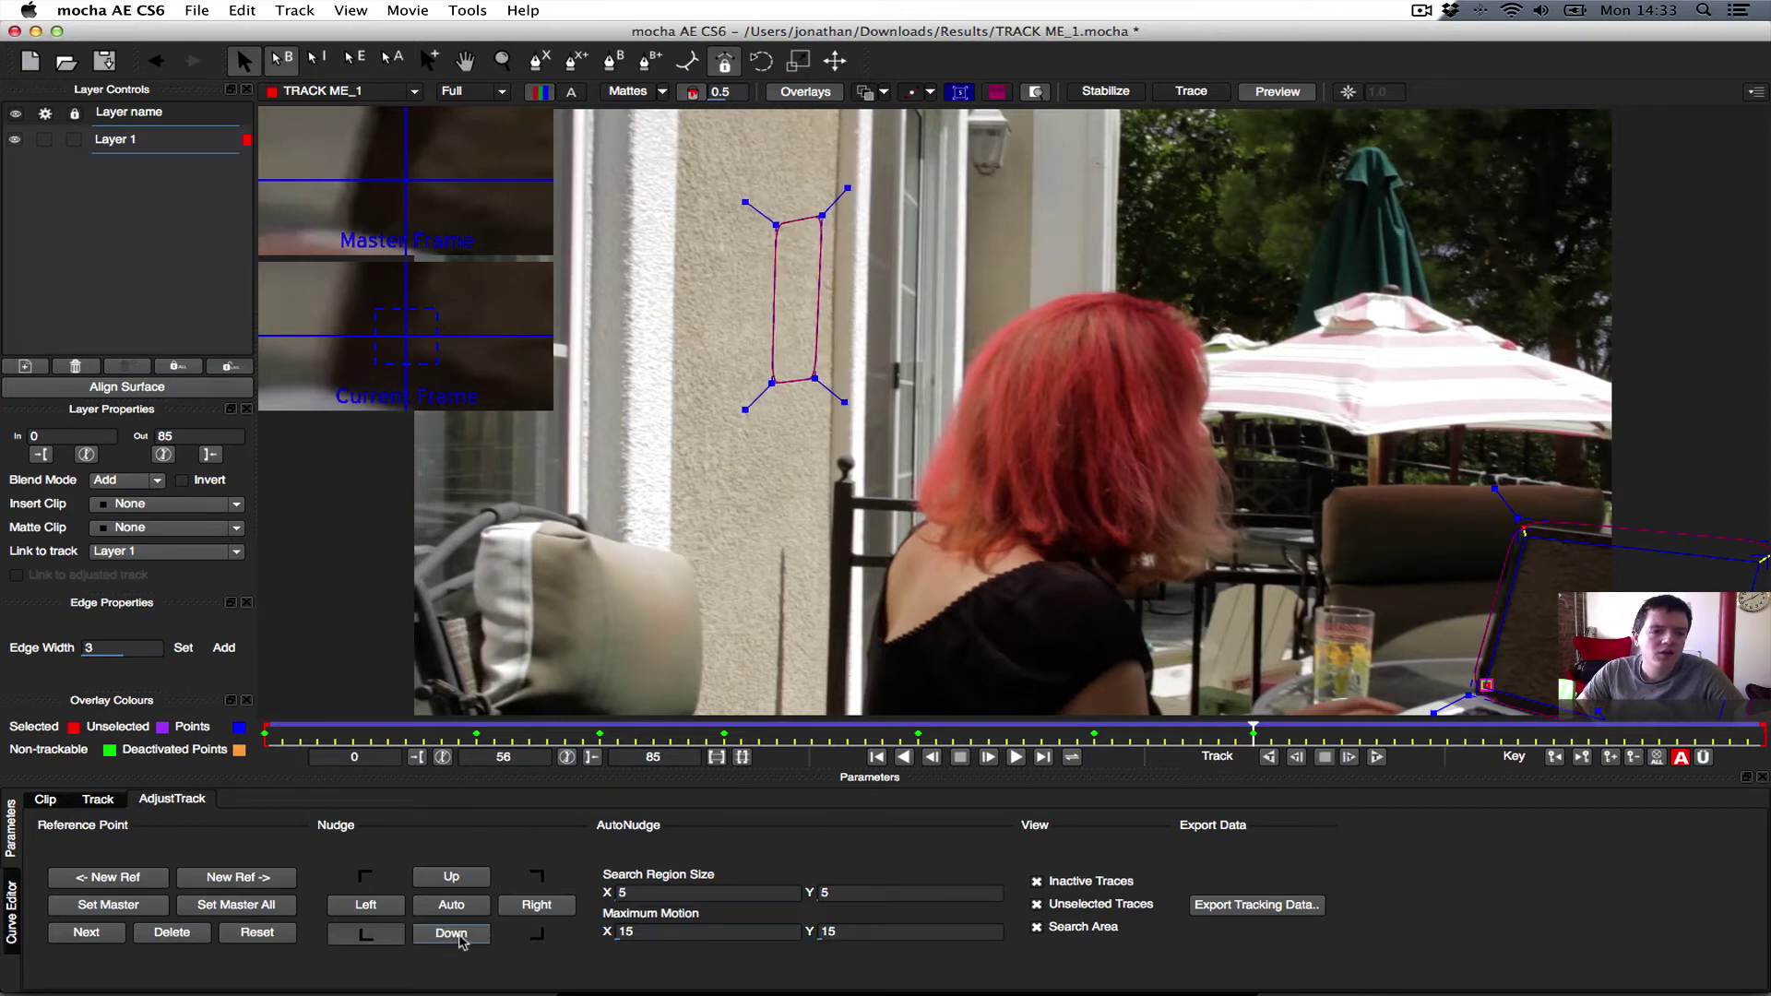
left_click(453, 936)
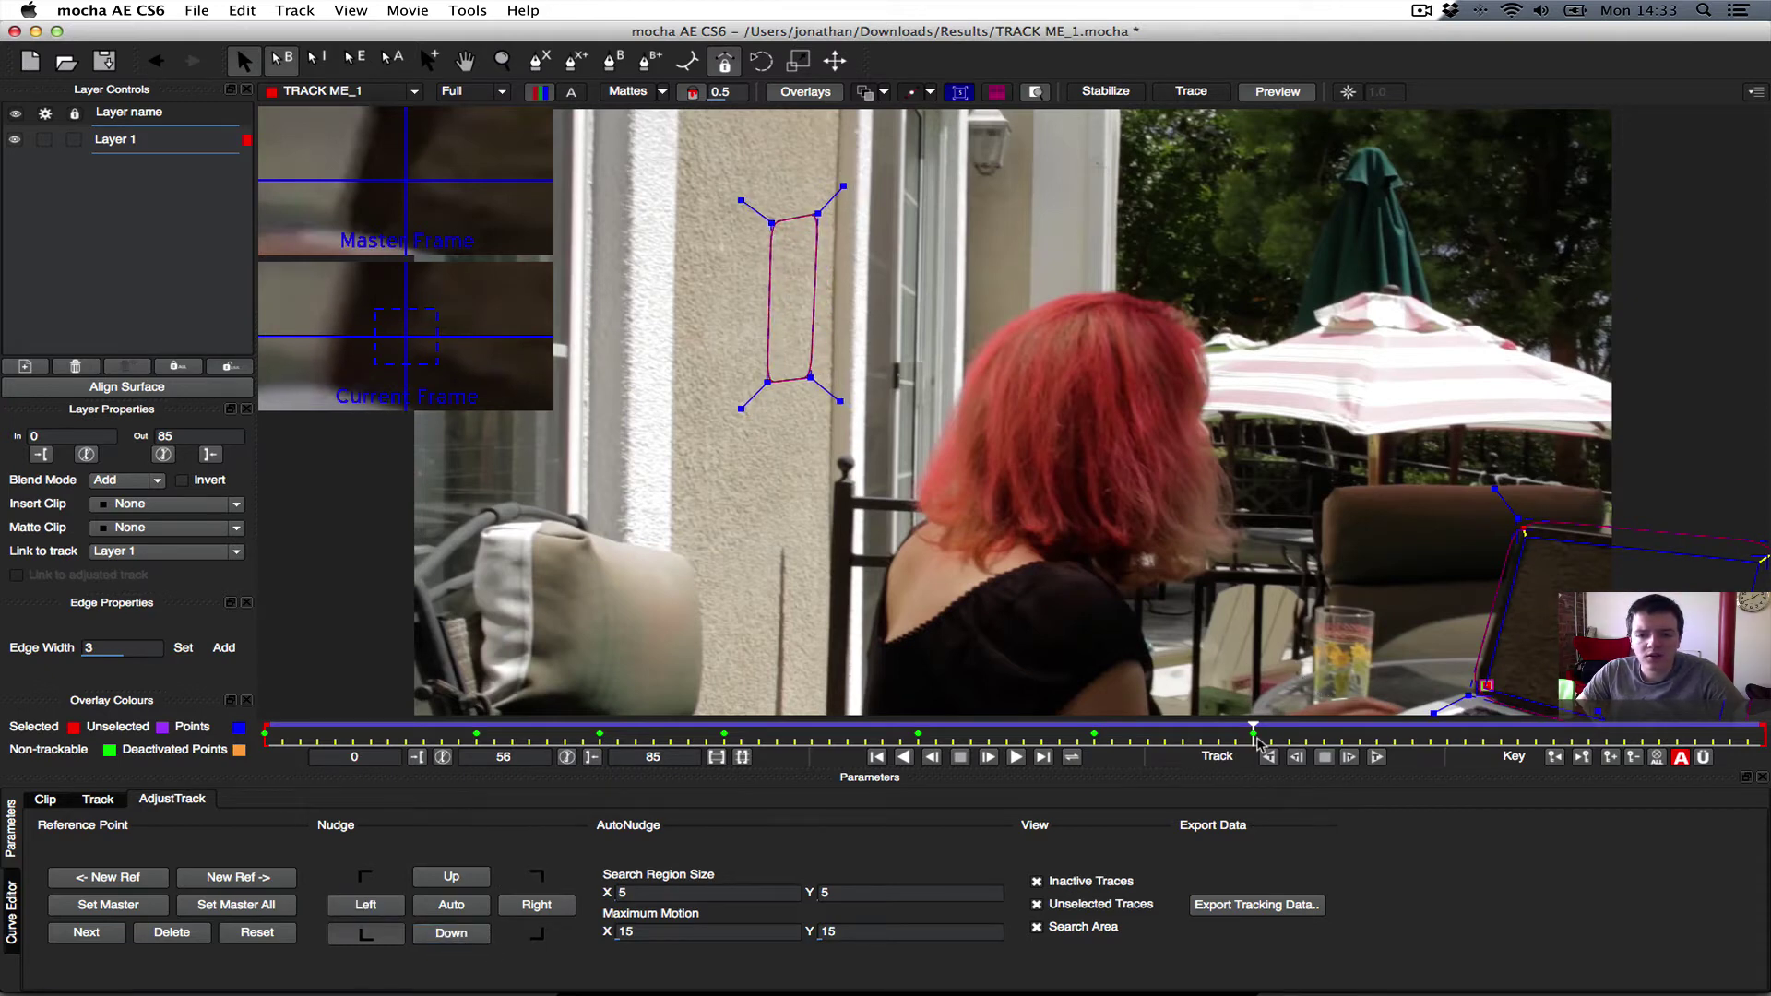
- Auto-nudge the lower-left reference point at frames 60 and 64
left_click_drag(1252, 735, 1326, 735)
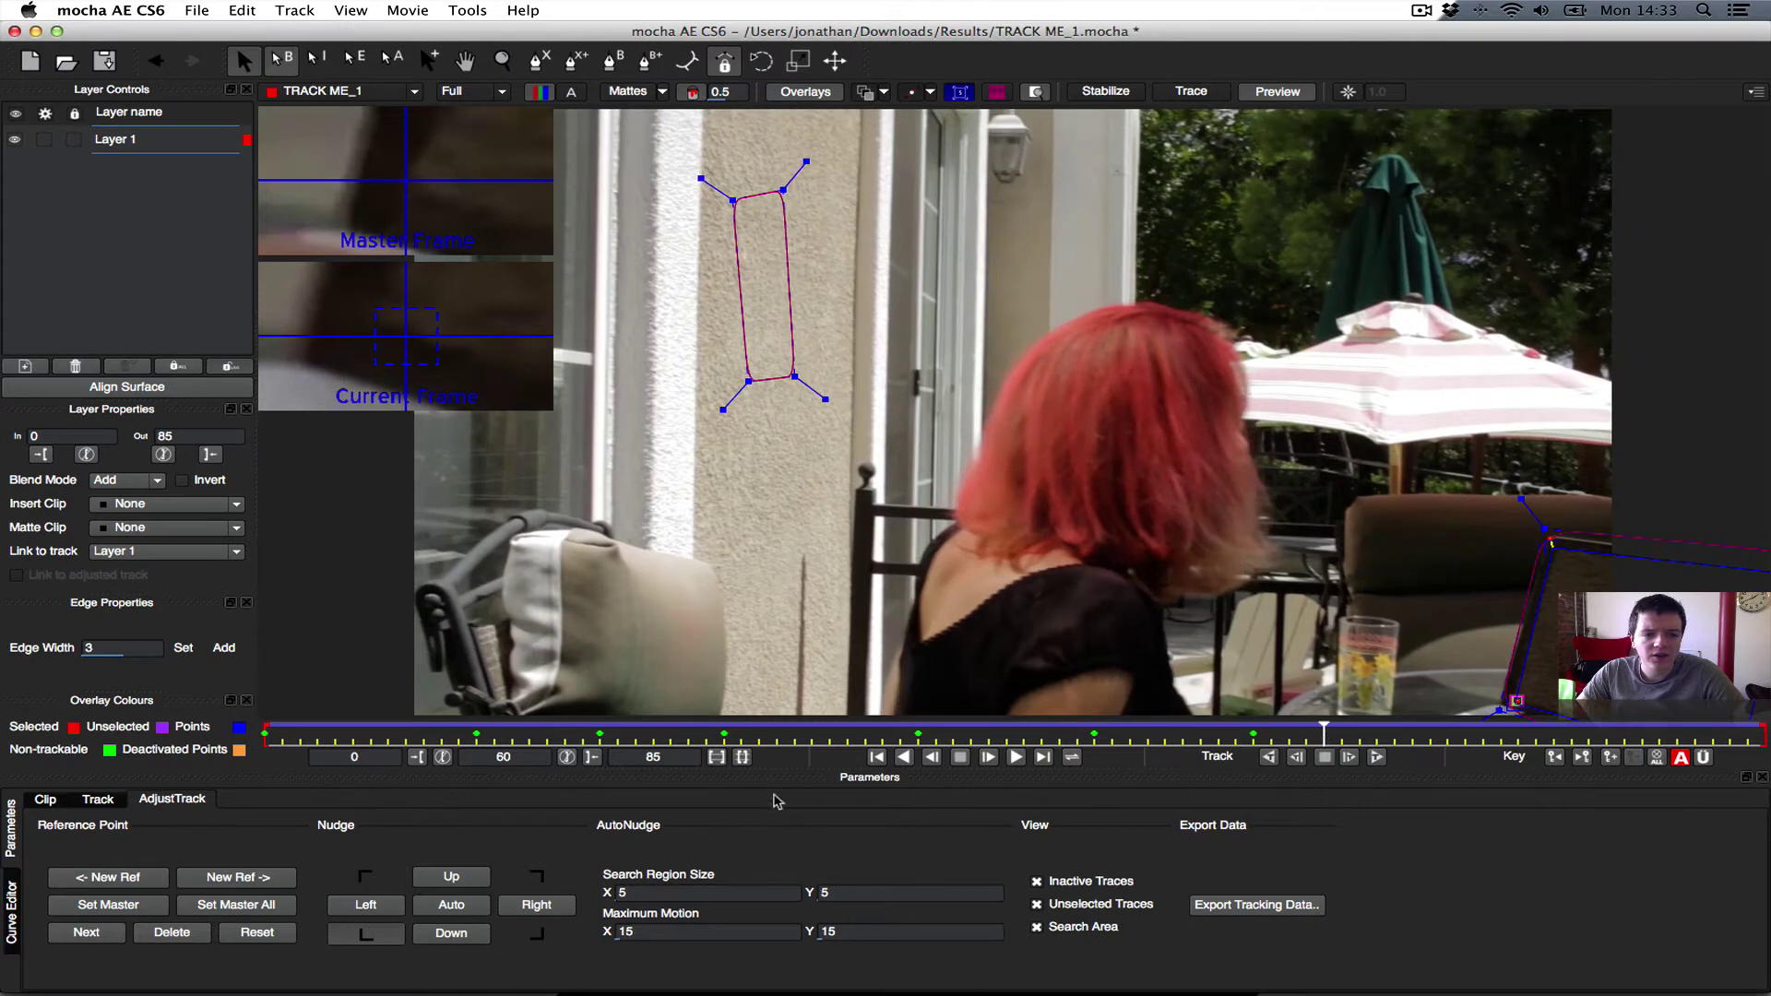
left_click(451, 905)
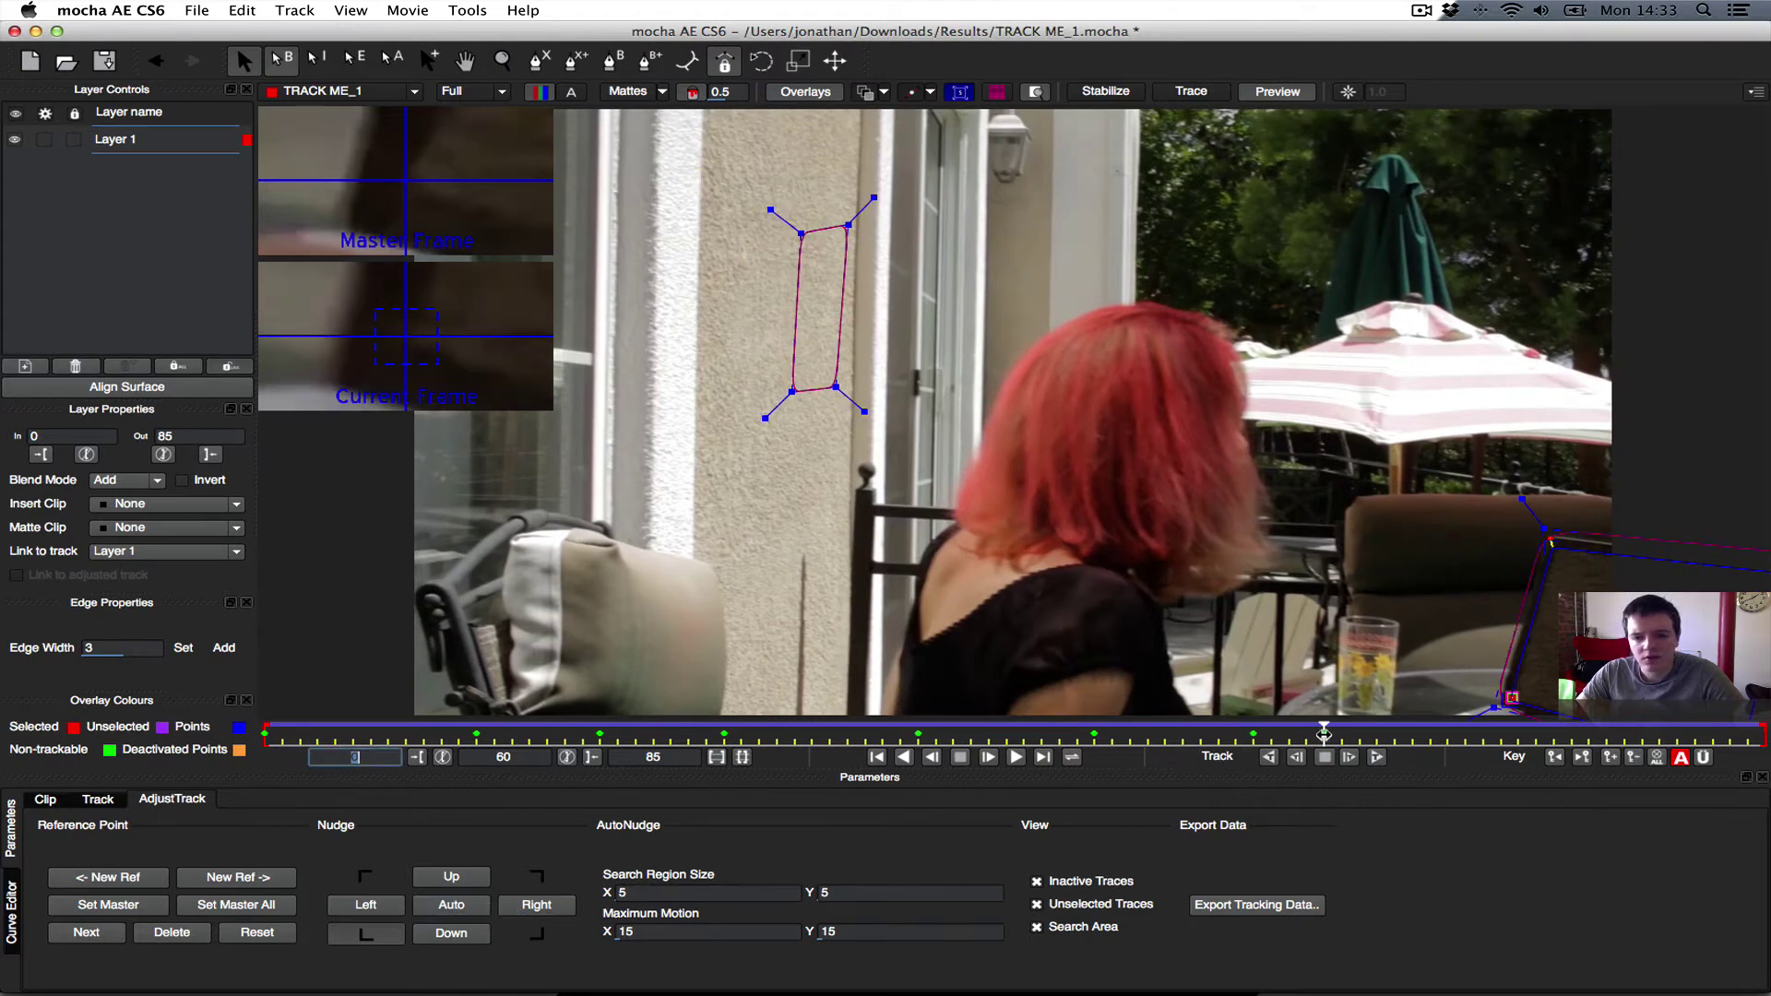
left_click_drag(1324, 735, 1412, 733)
left_click(1395, 736)
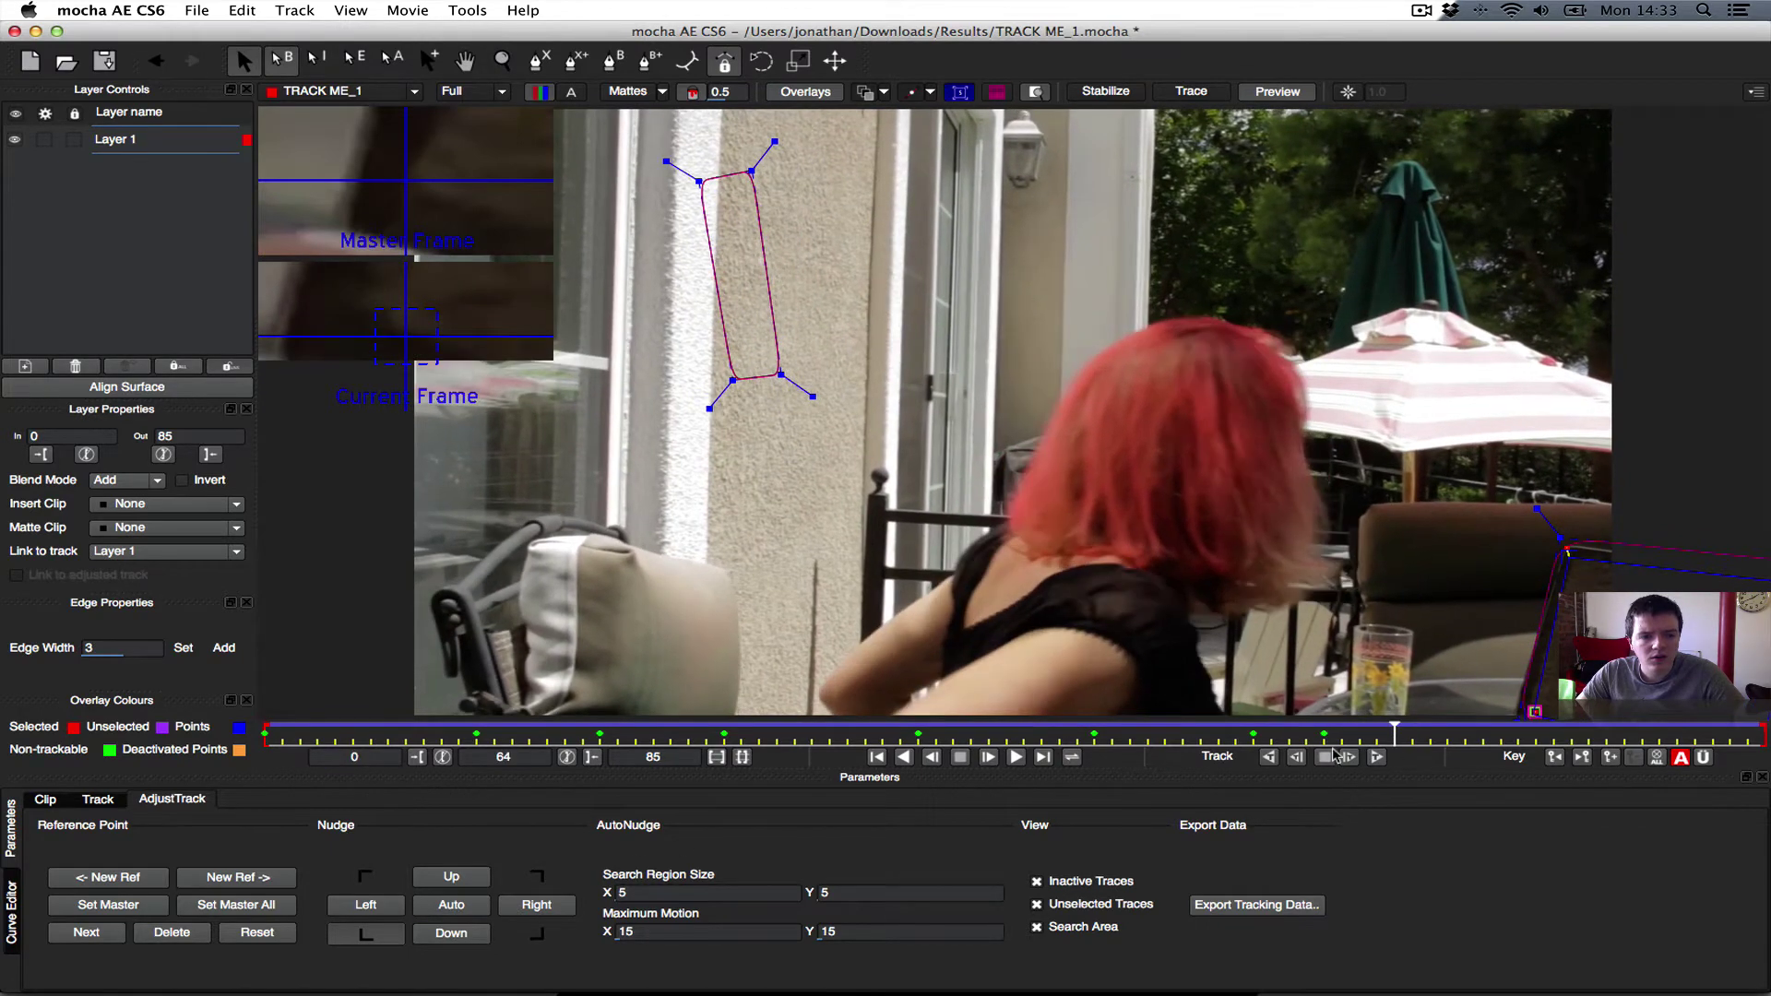
left_click(454, 908)
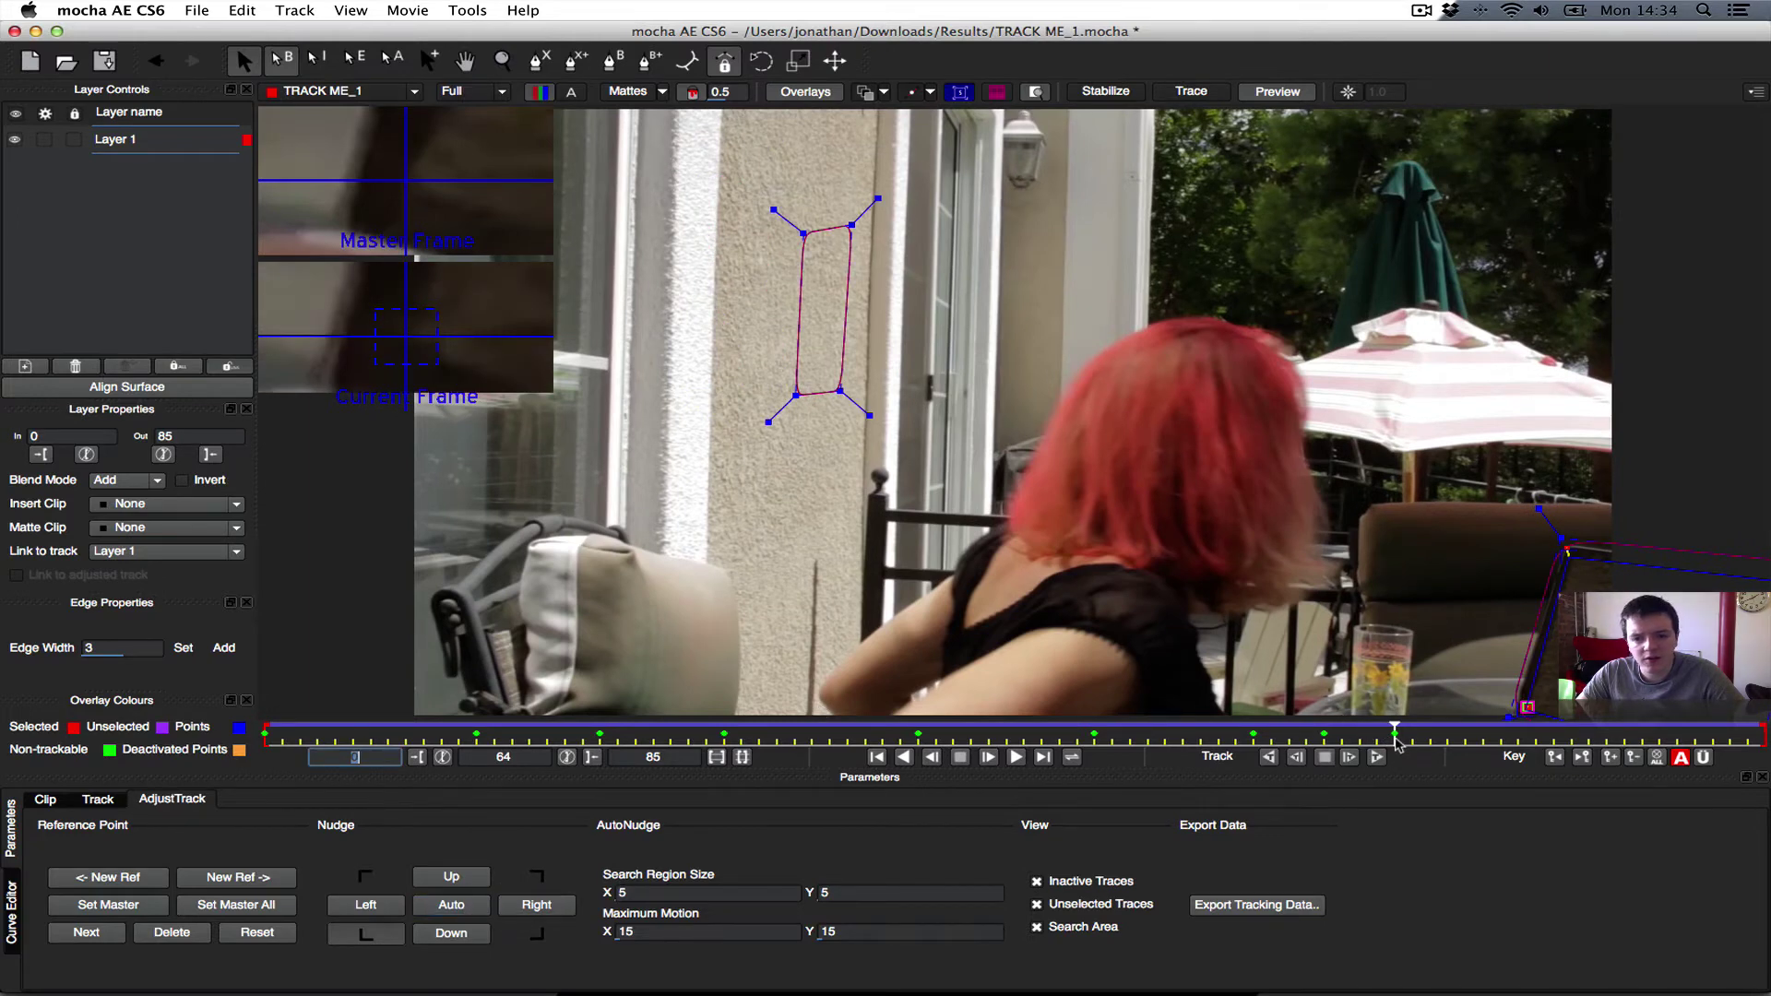
- Reposition the lower-left reference point on the lid corner at frame 53 to match the master frame, and check it against frame 56
left_click_drag(1396, 735, 1205, 743)
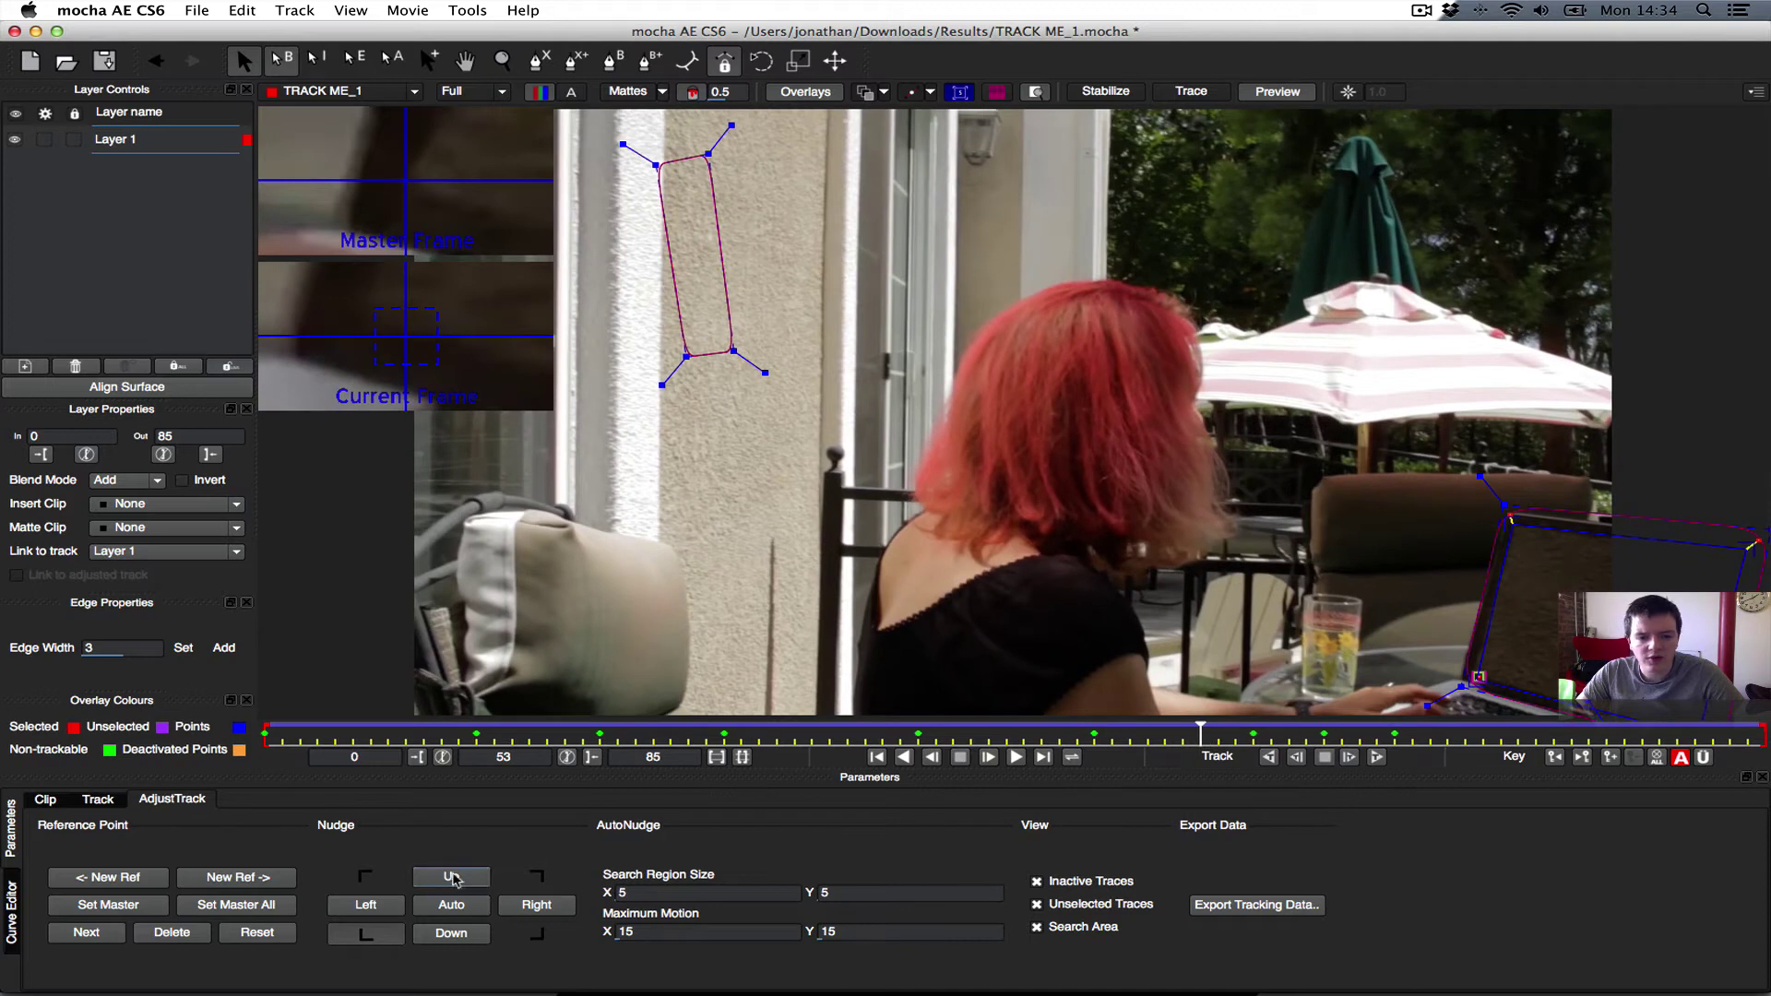
left_click_drag(1480, 658, 1470, 670)
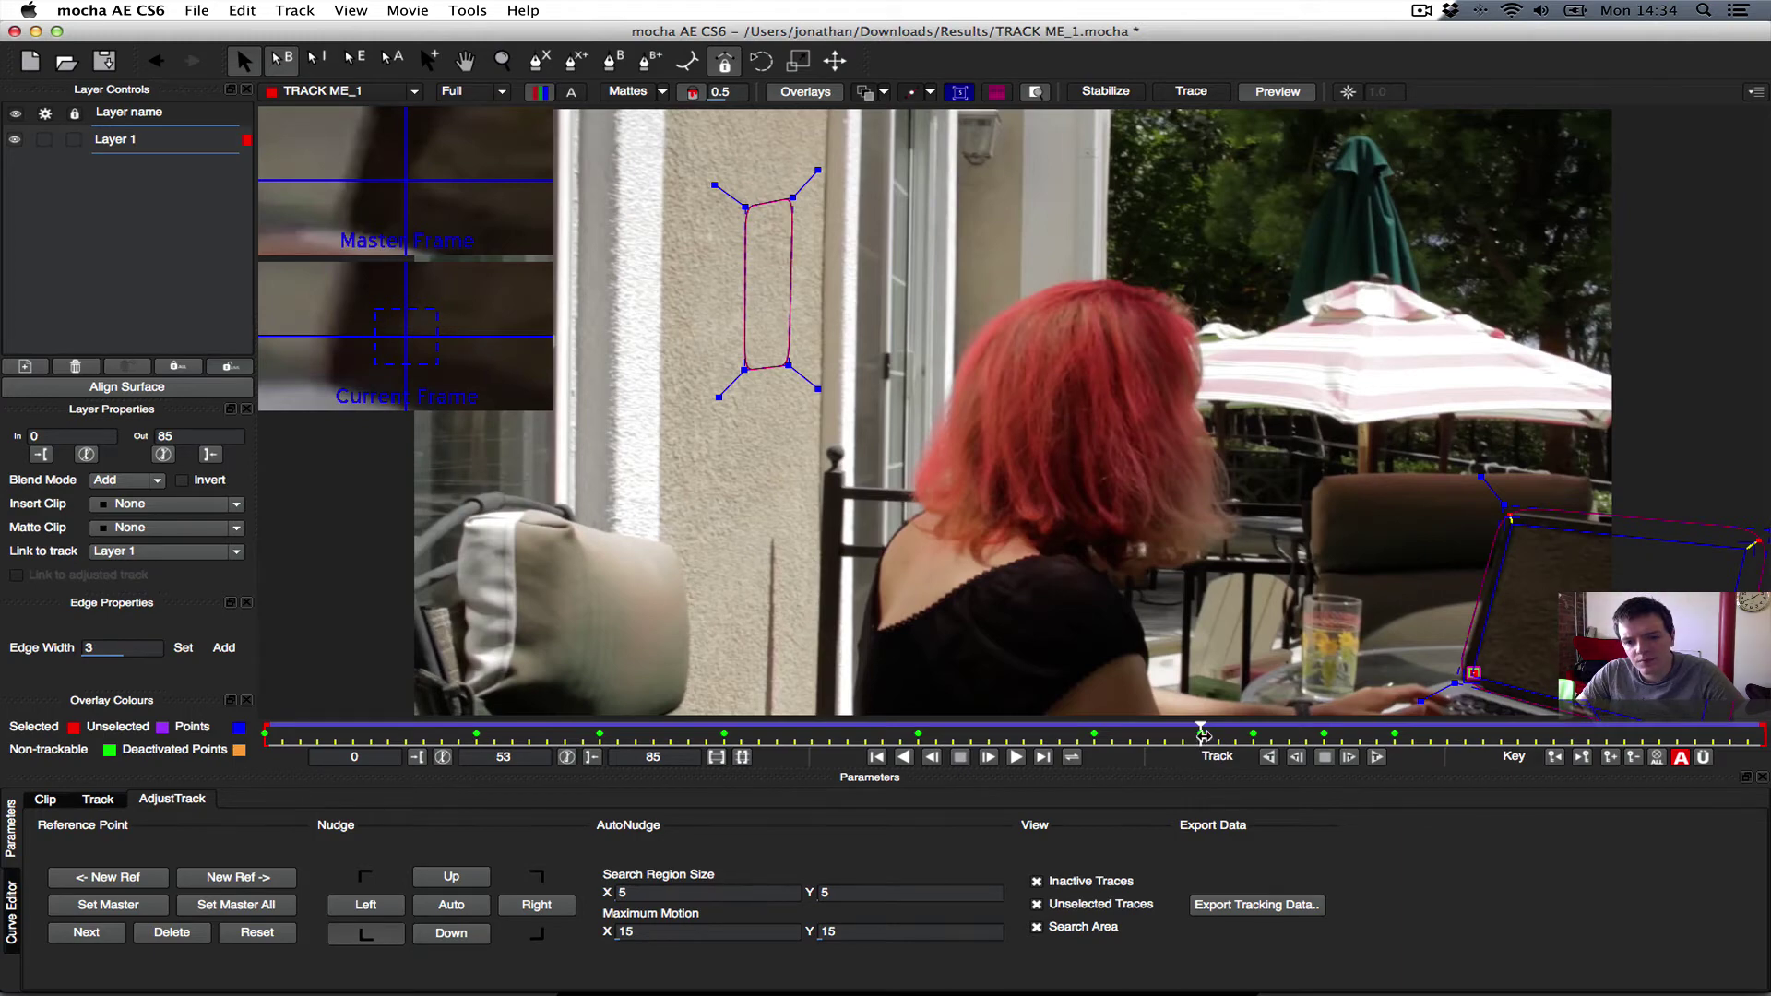
left_click_drag(1202, 733, 1254, 752)
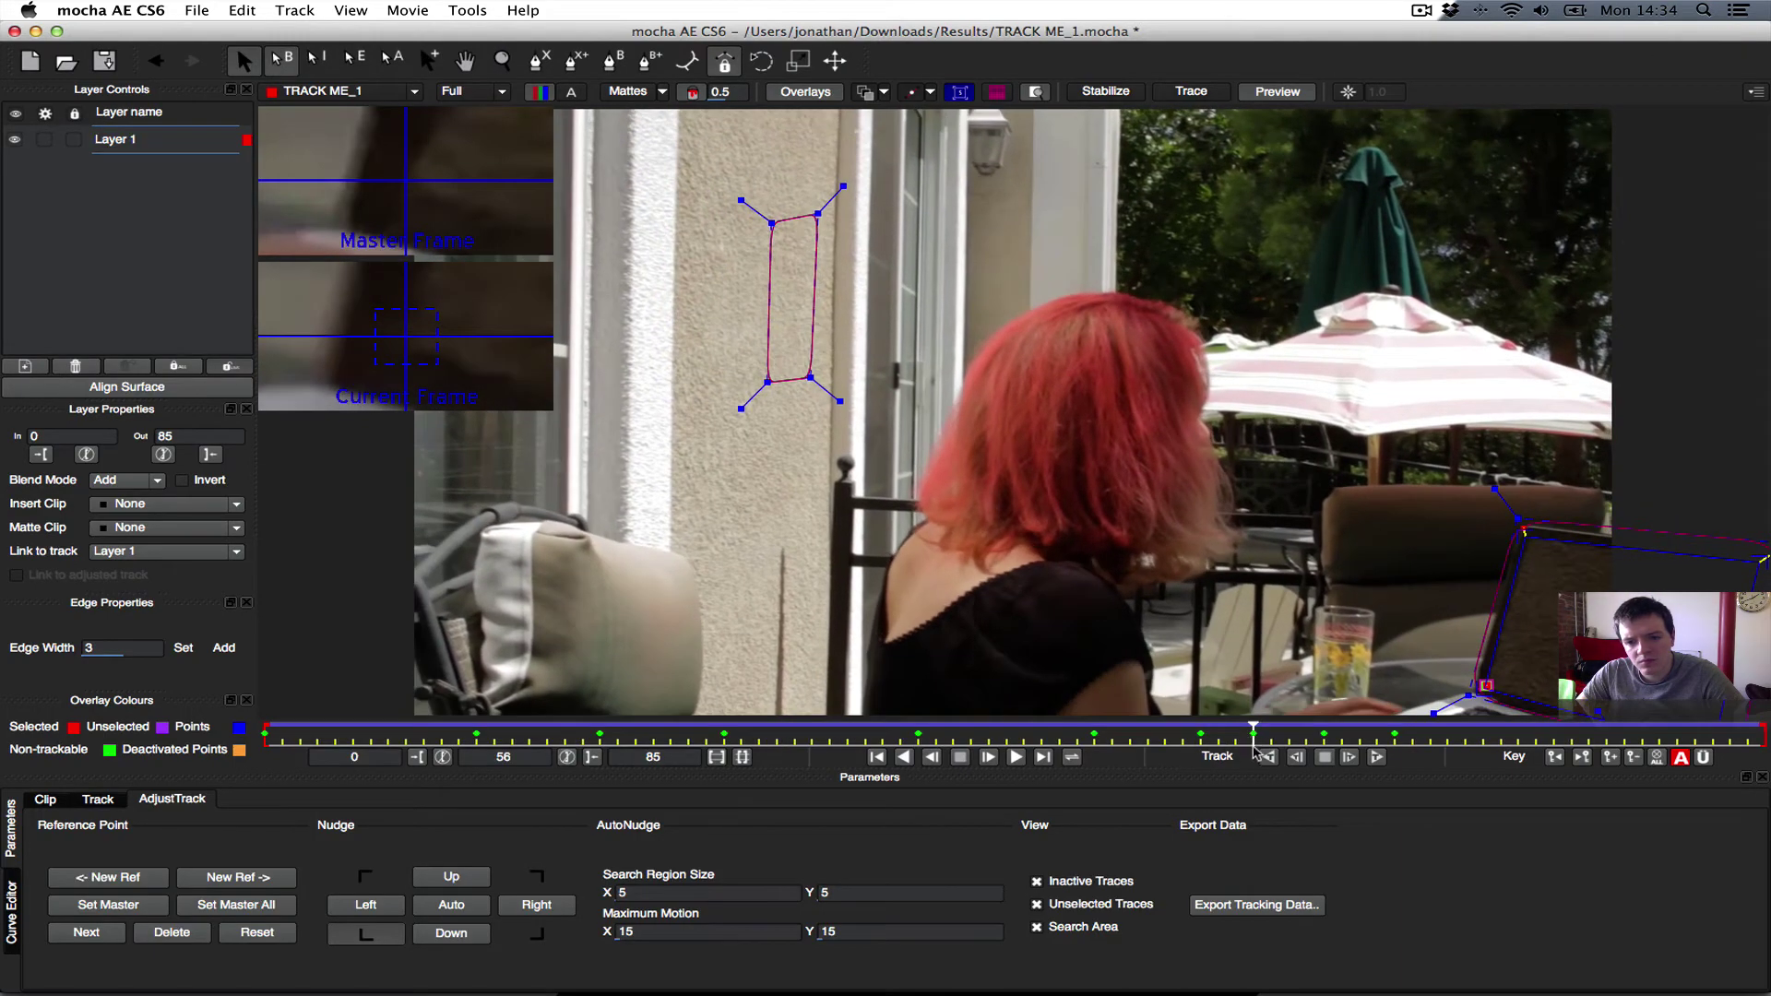
- Reposition the lower-left reference point on the lid corner at frame 55 and nudge it right at frame 36
left_click(1238, 738)
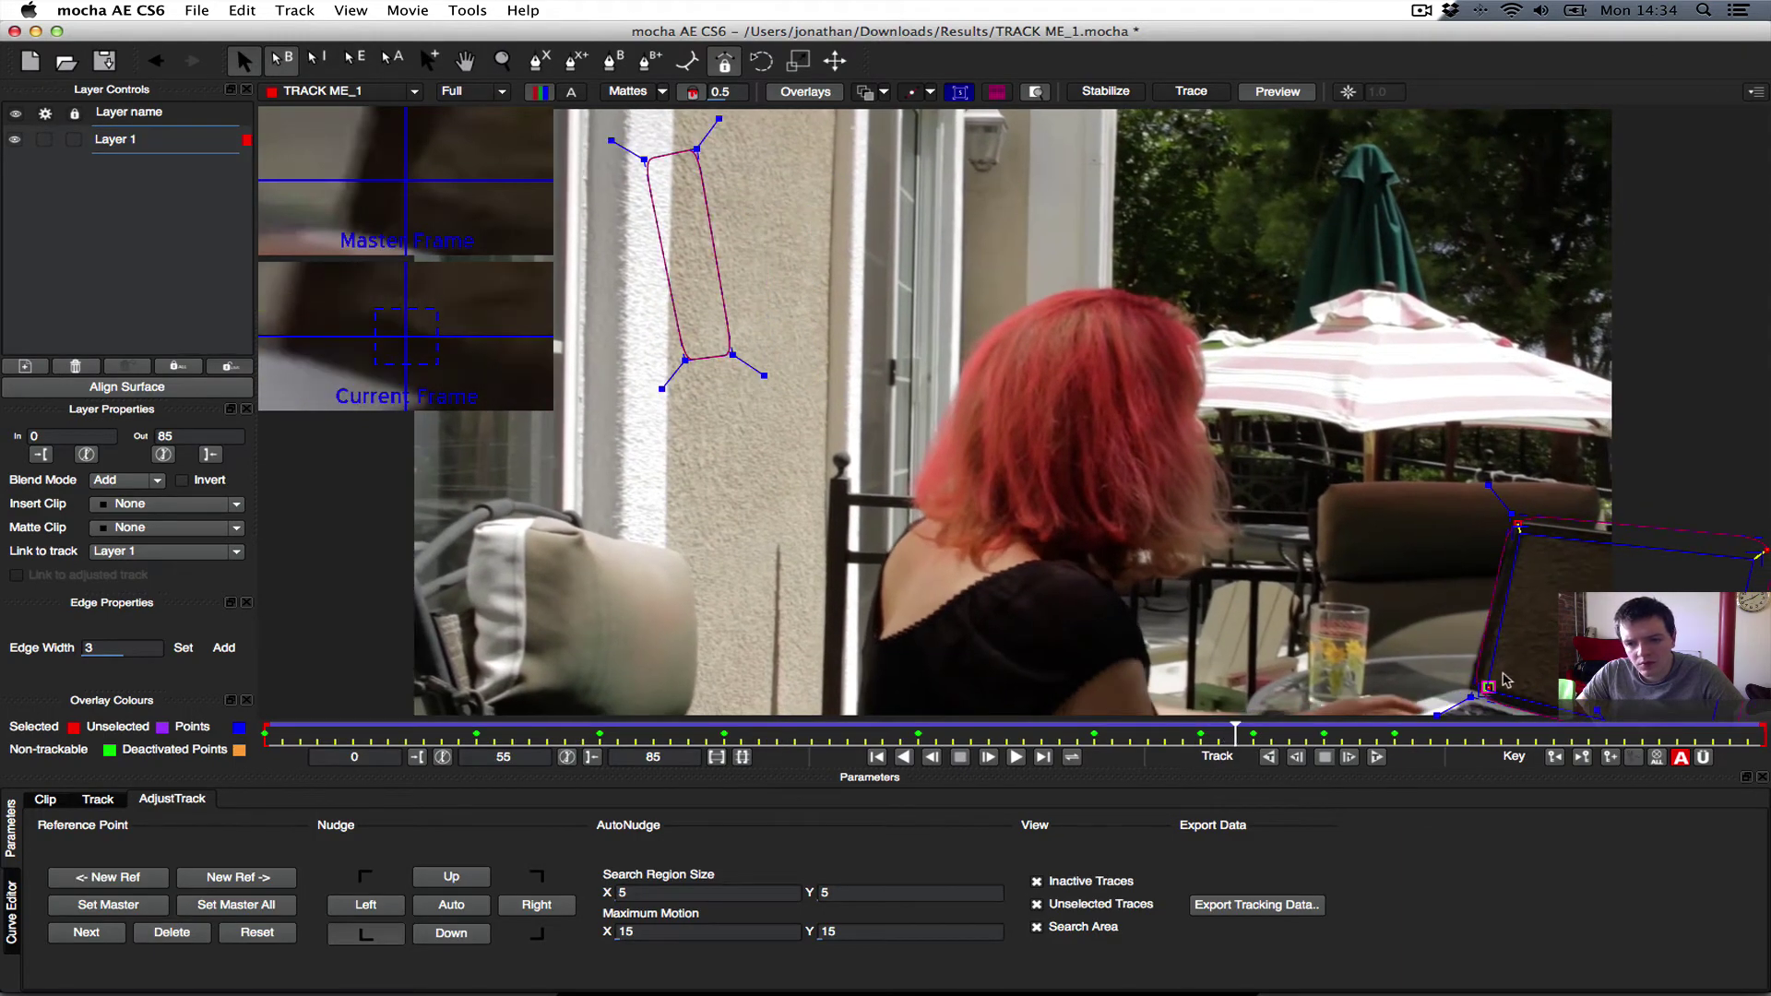
left_click_drag(1506, 681, 1446, 689)
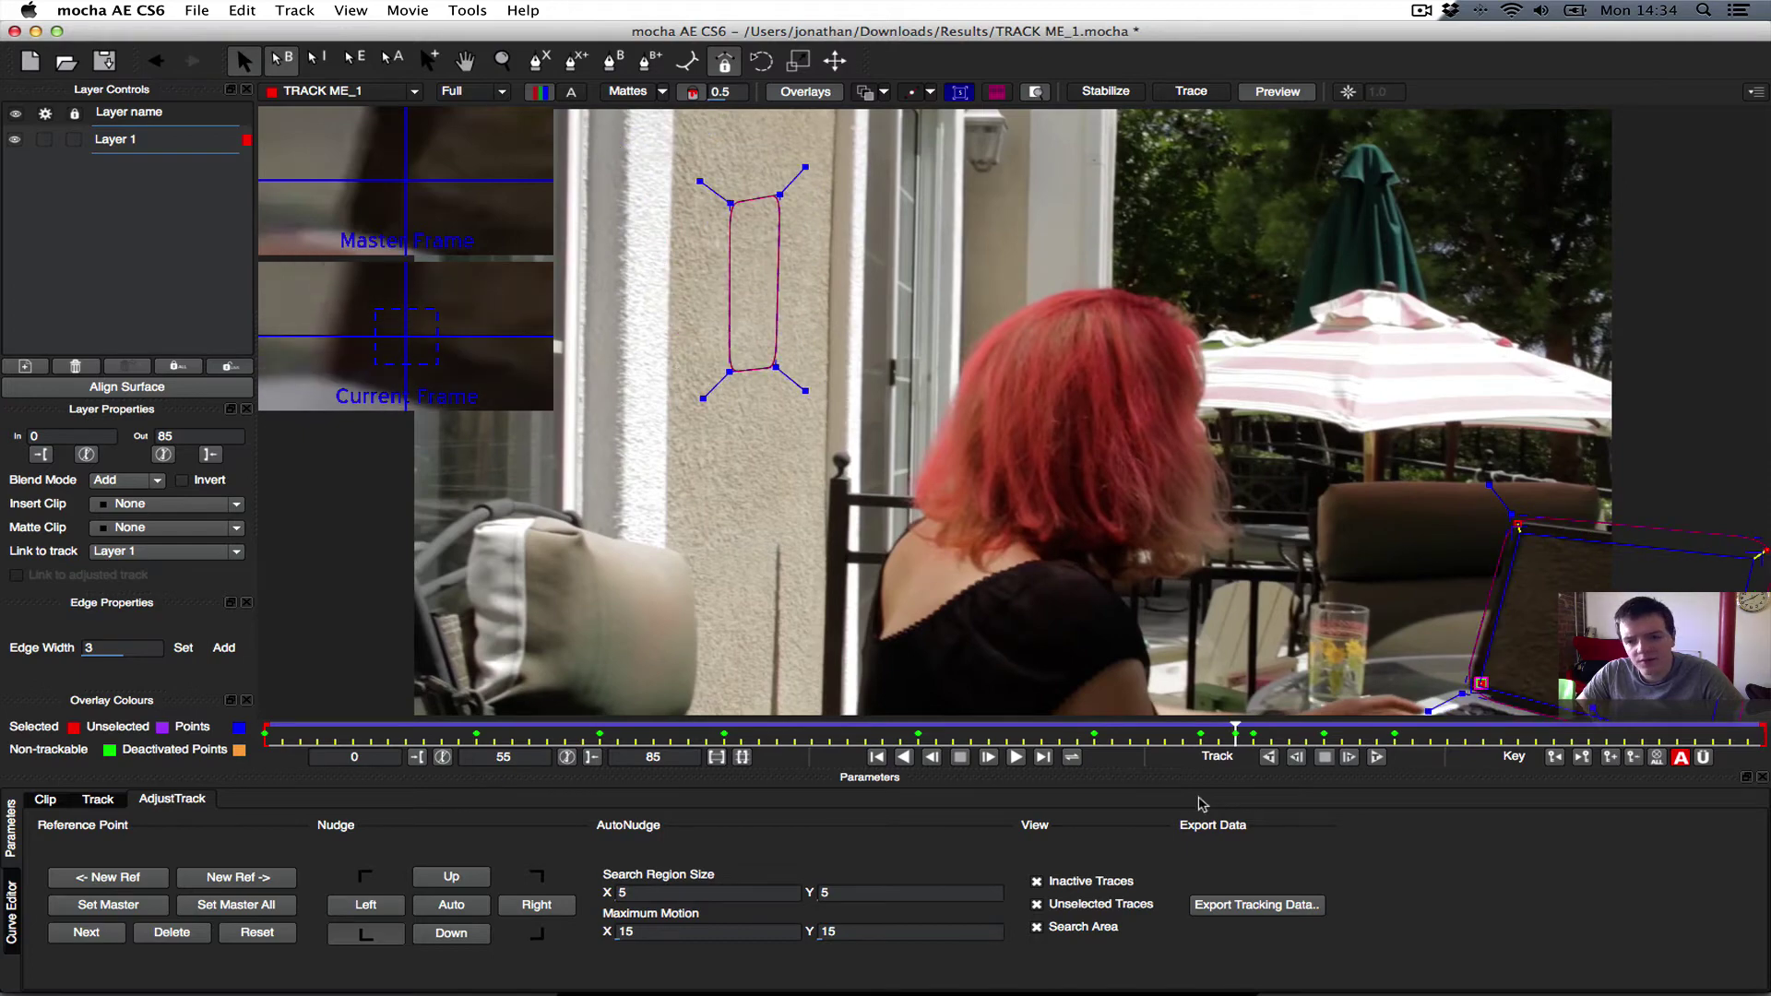
left_click_drag(1235, 735, 895, 752)
left_click(542, 908)
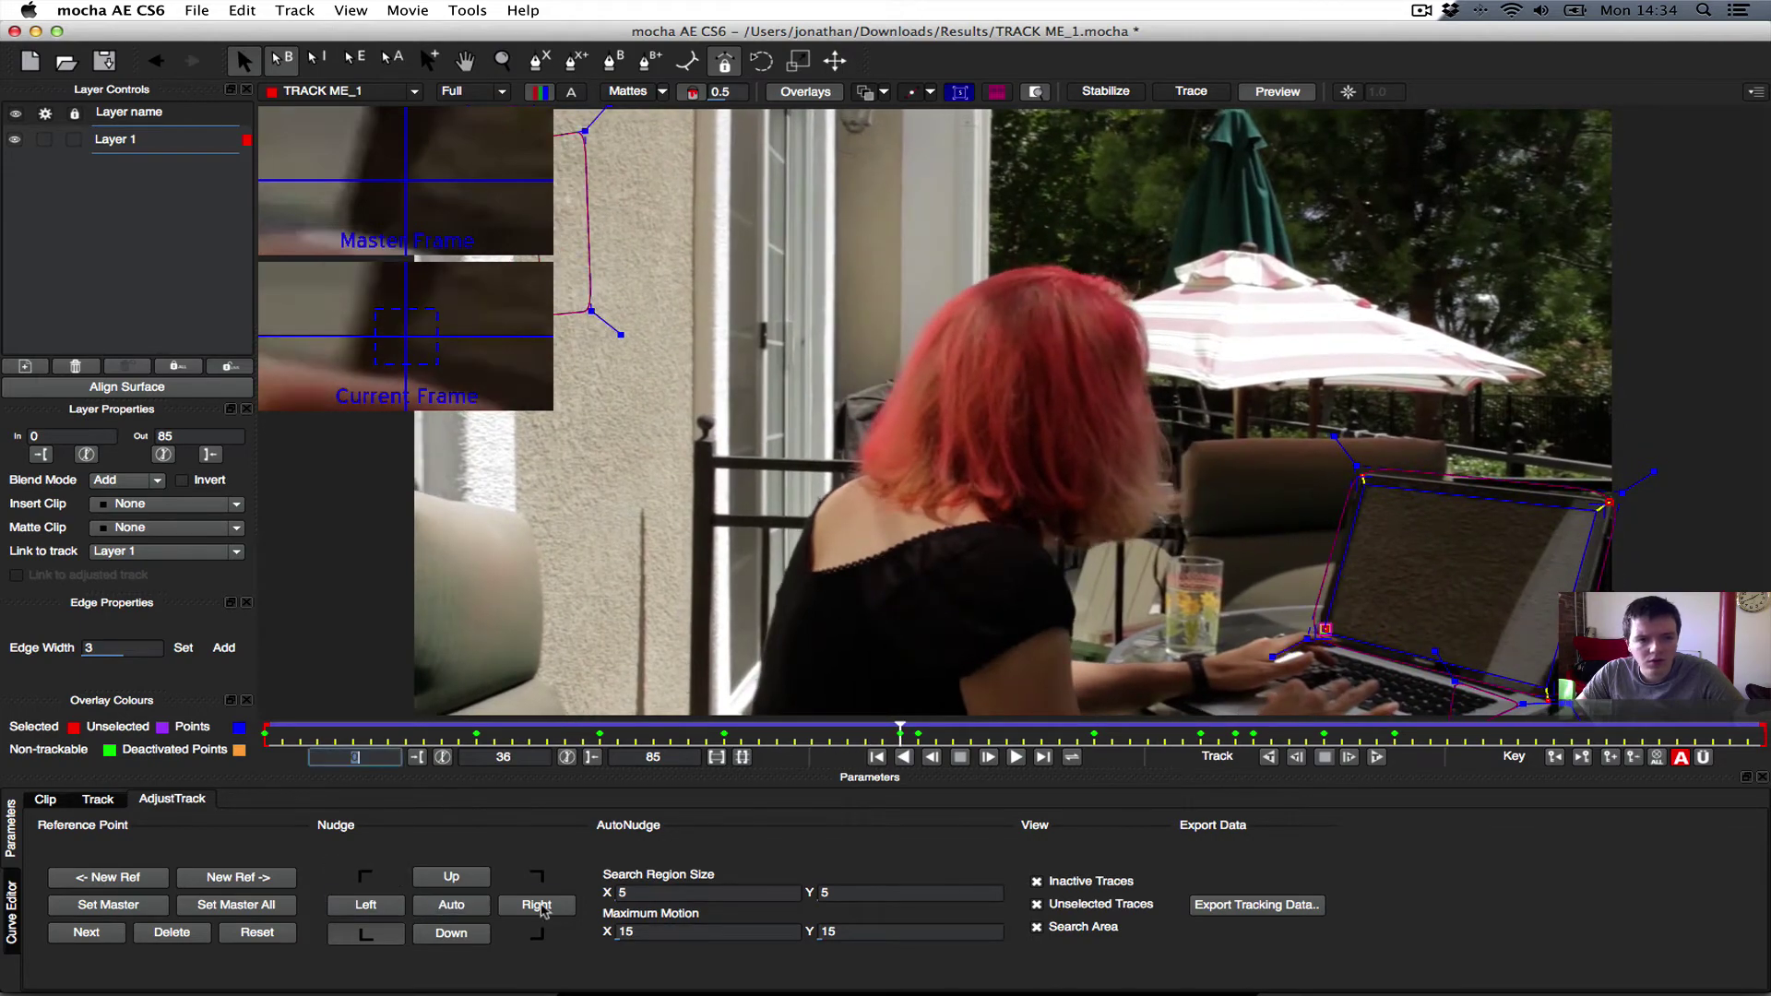
- Auto-nudge the lower-left reference point at frames 30, 33 and 41
left_click_drag(899, 736, 791, 743)
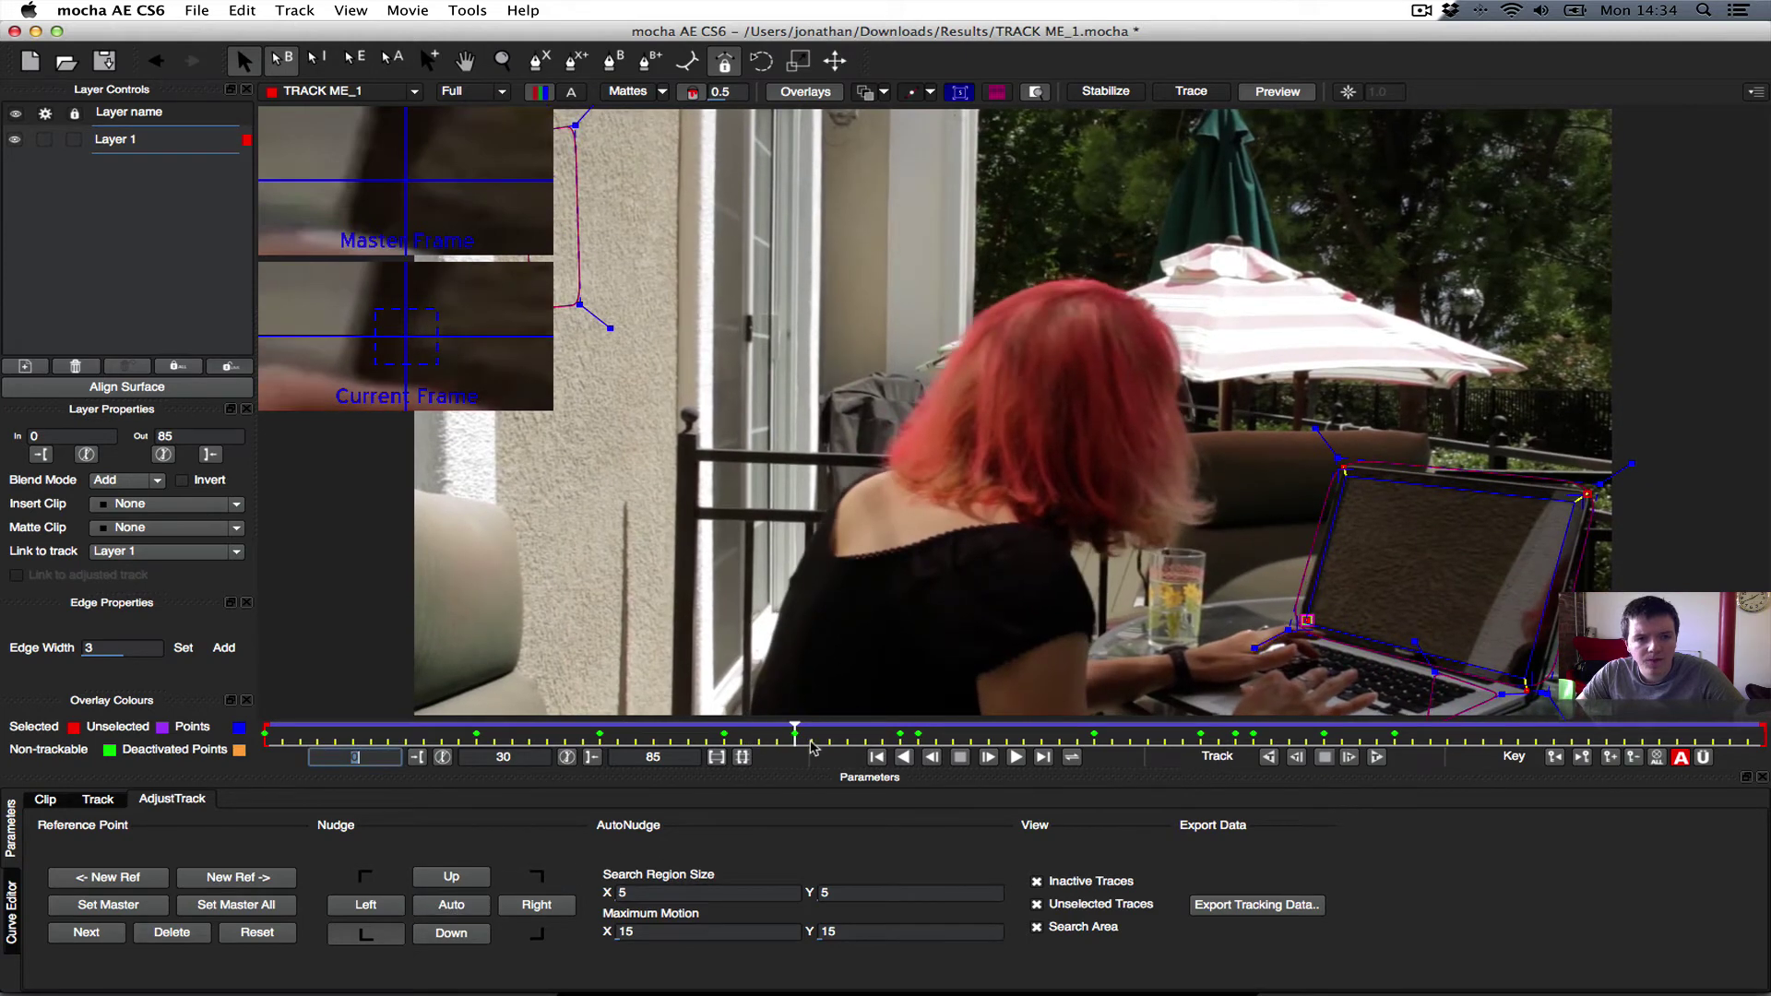
left_click_drag(793, 735, 839, 738)
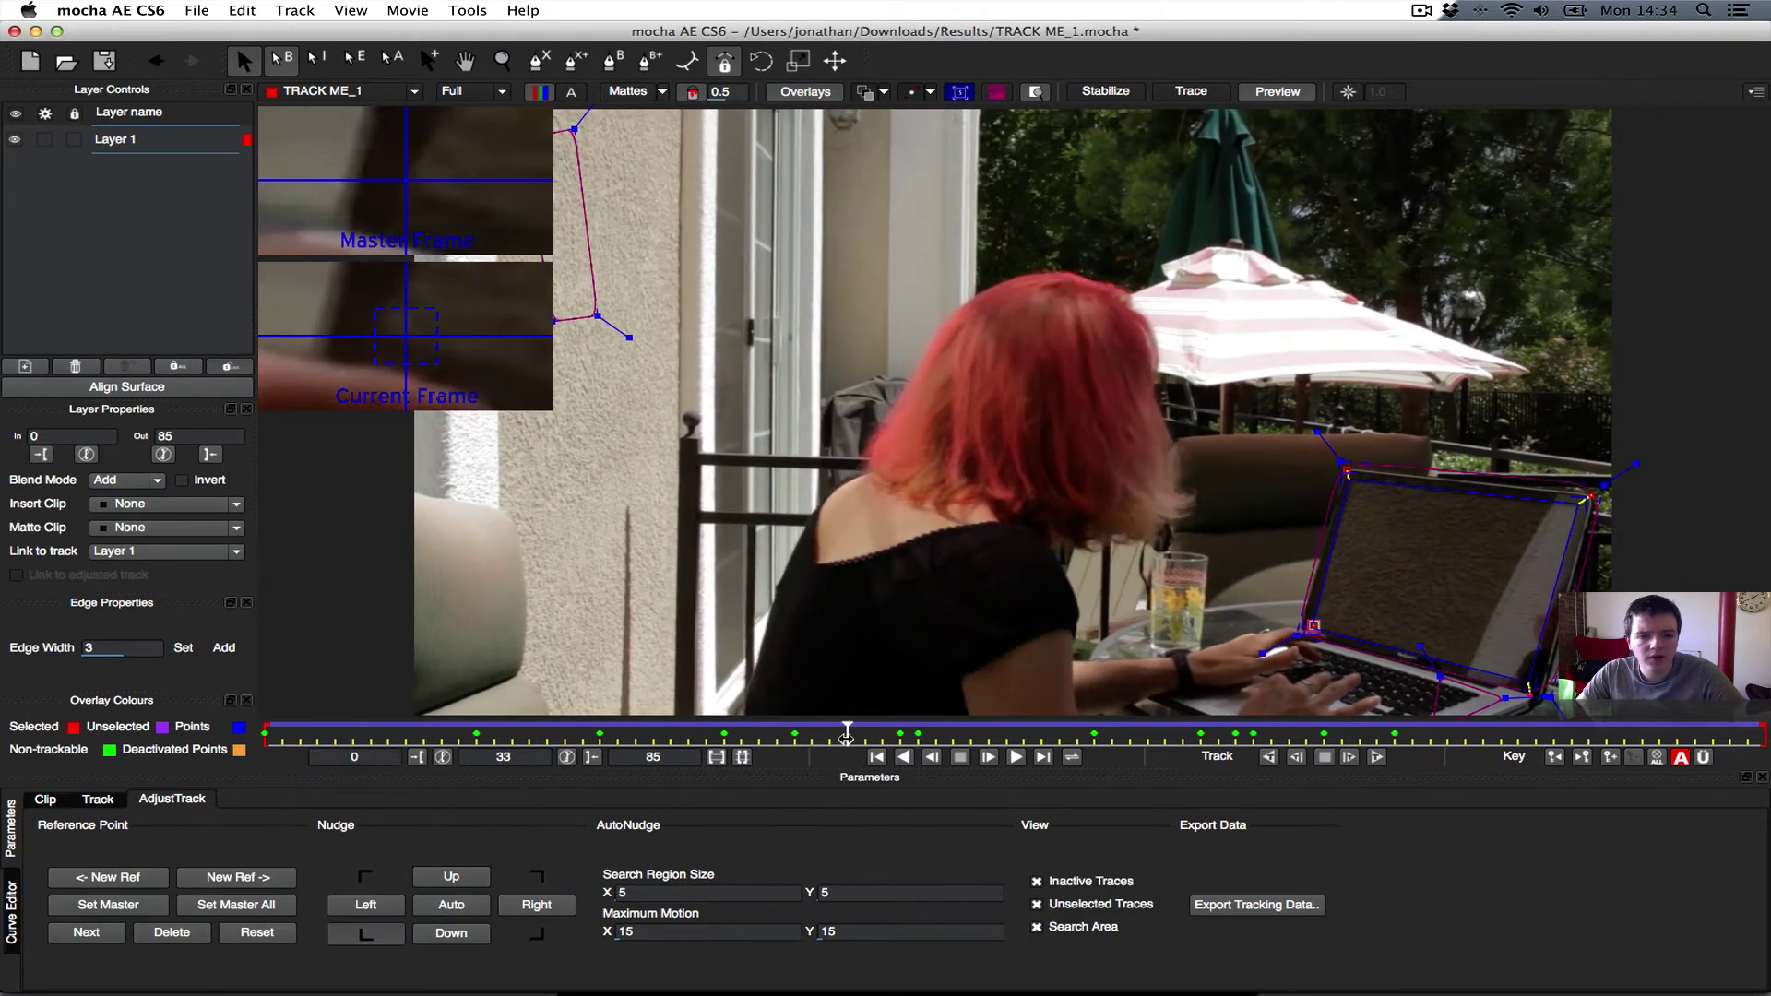
left_click(459, 908)
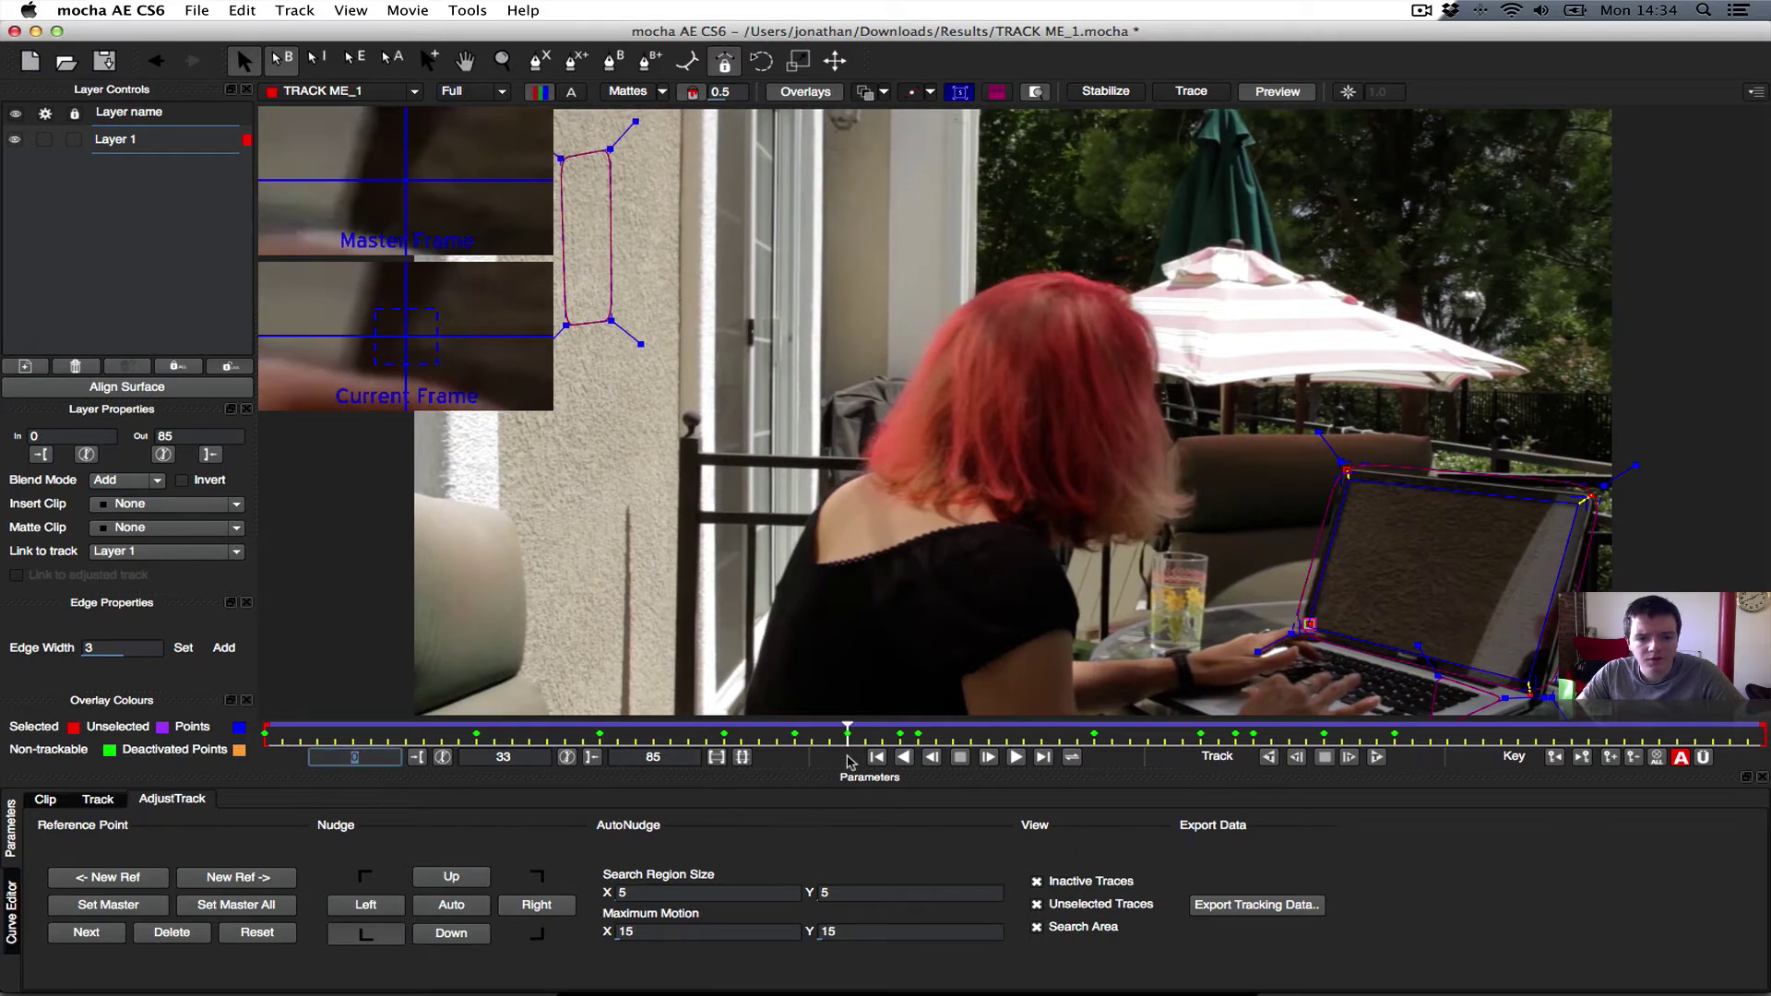
left_click_drag(848, 738, 973, 738)
left_click(445, 907)
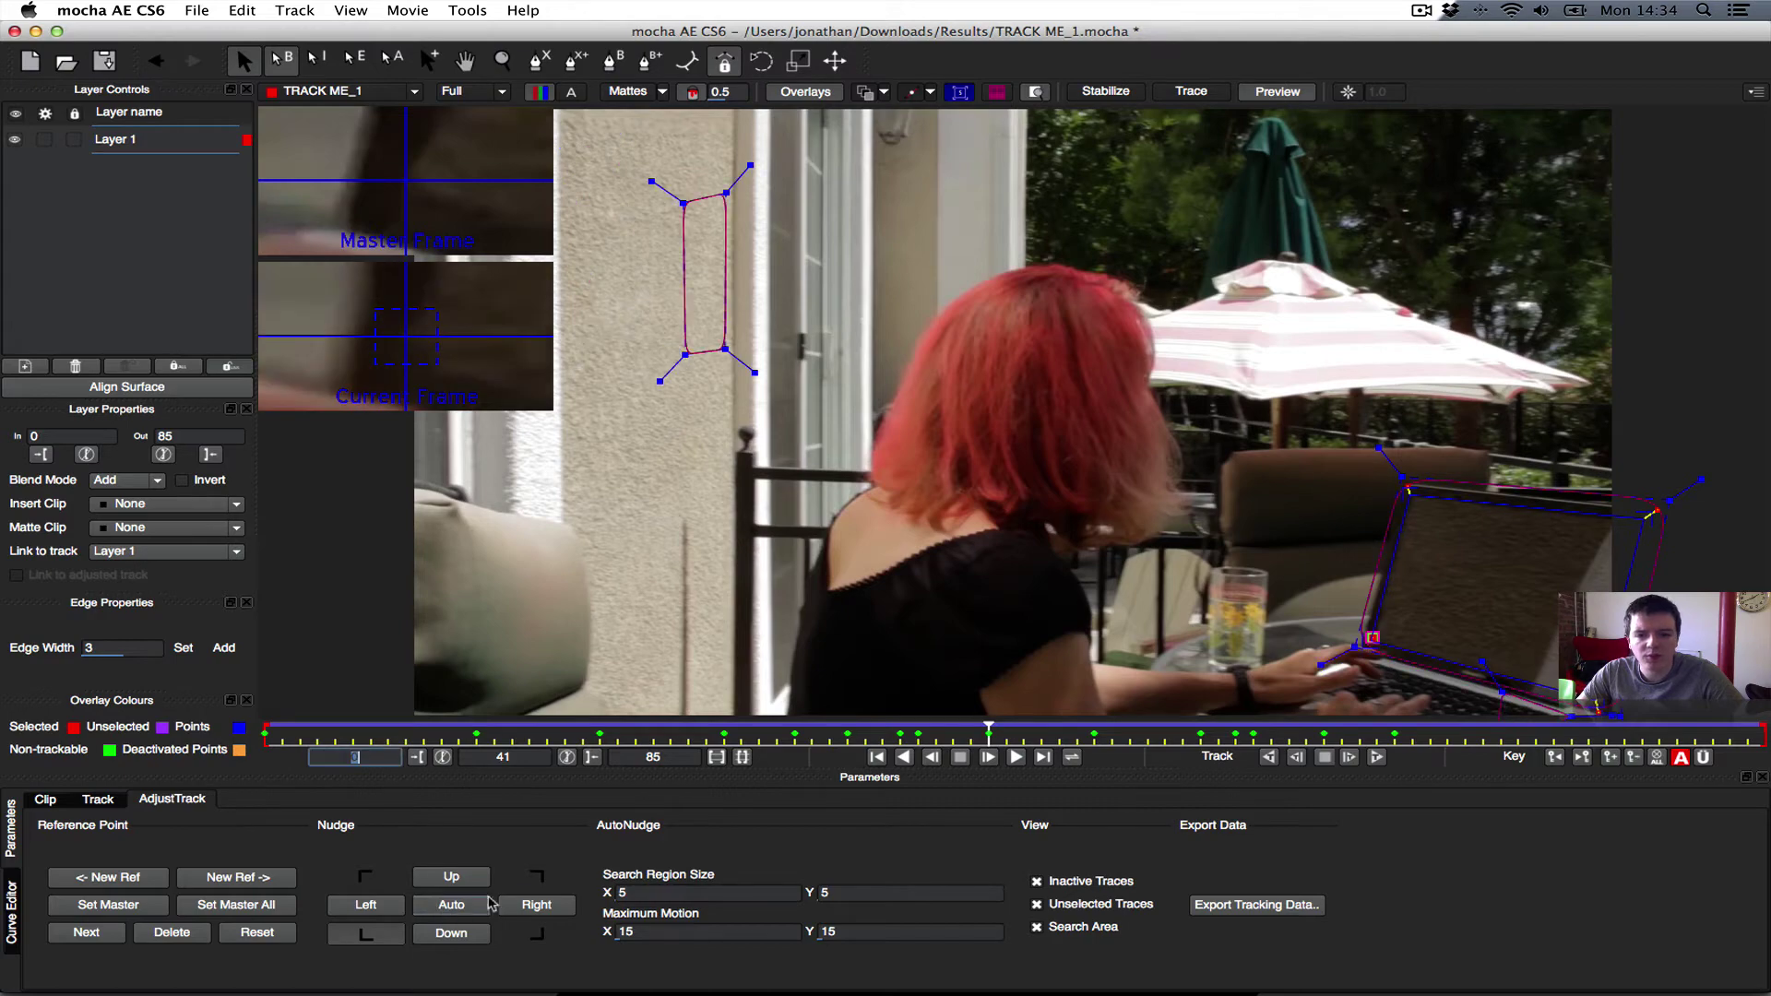
- Auto-nudge the lower-left reference point at frames 63, 39 and 42, and check the track up to the end of the clip
left_click_drag(995, 741, 1372, 730)
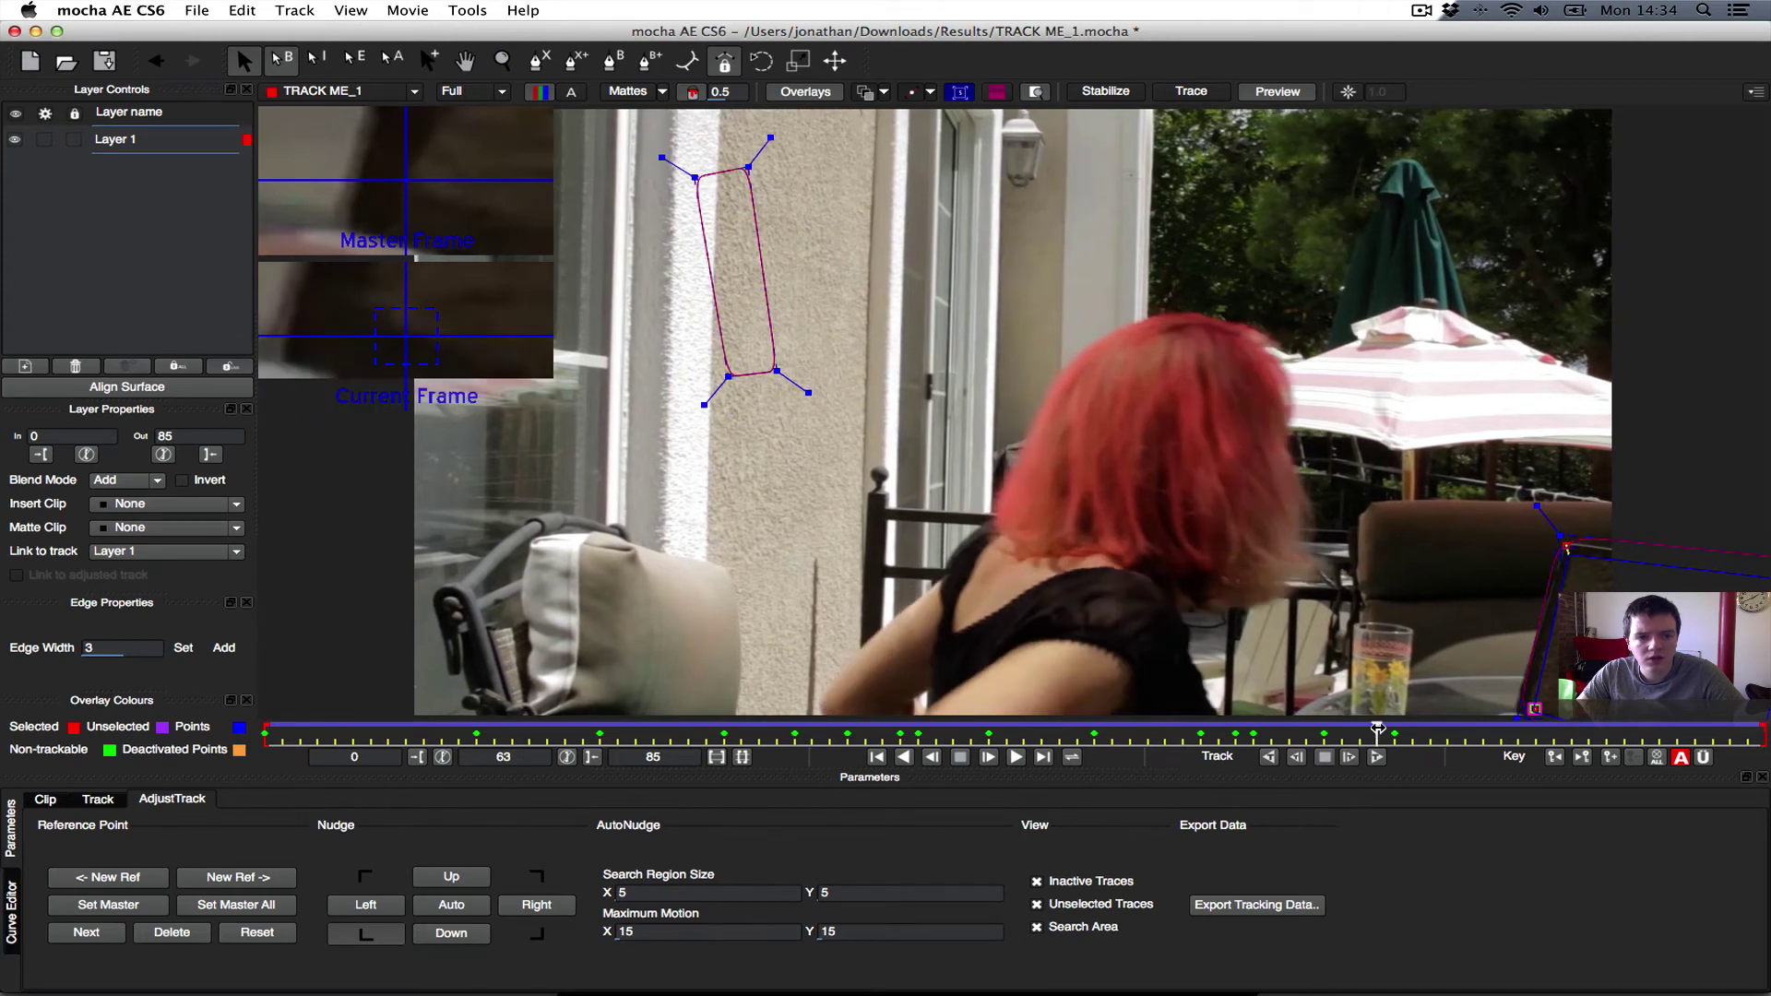
left_click(451, 905)
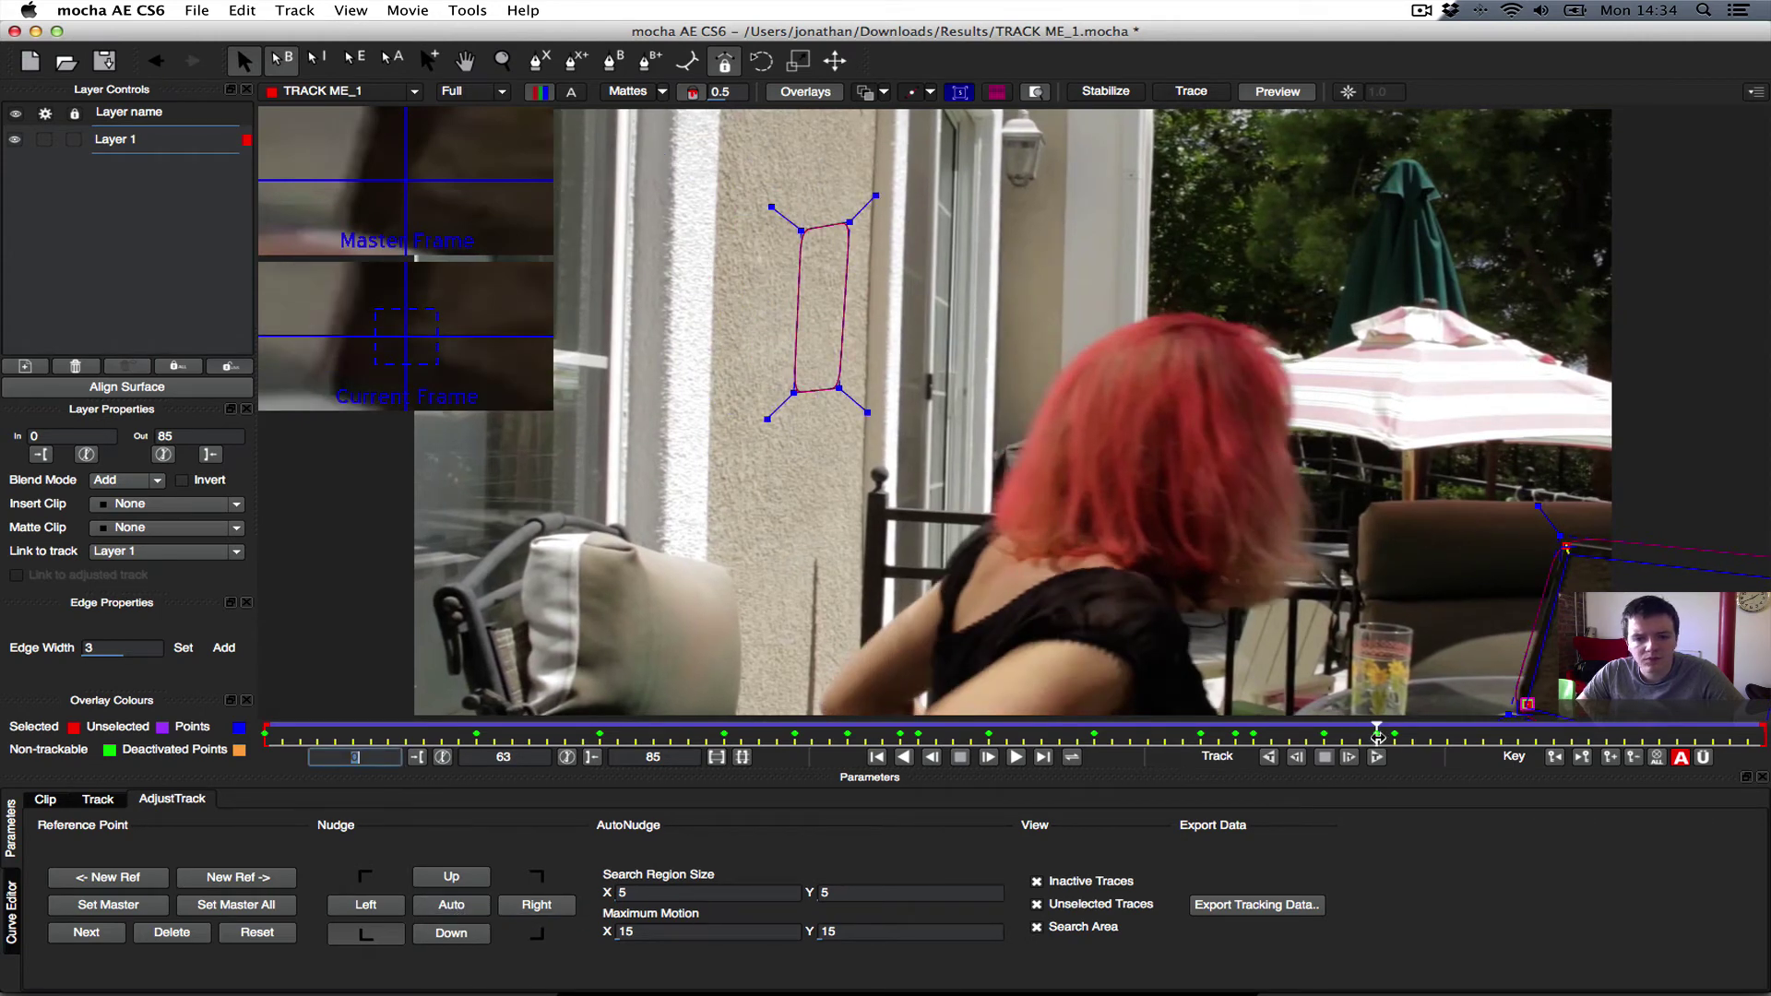
left_click_drag(1377, 736, 956, 735)
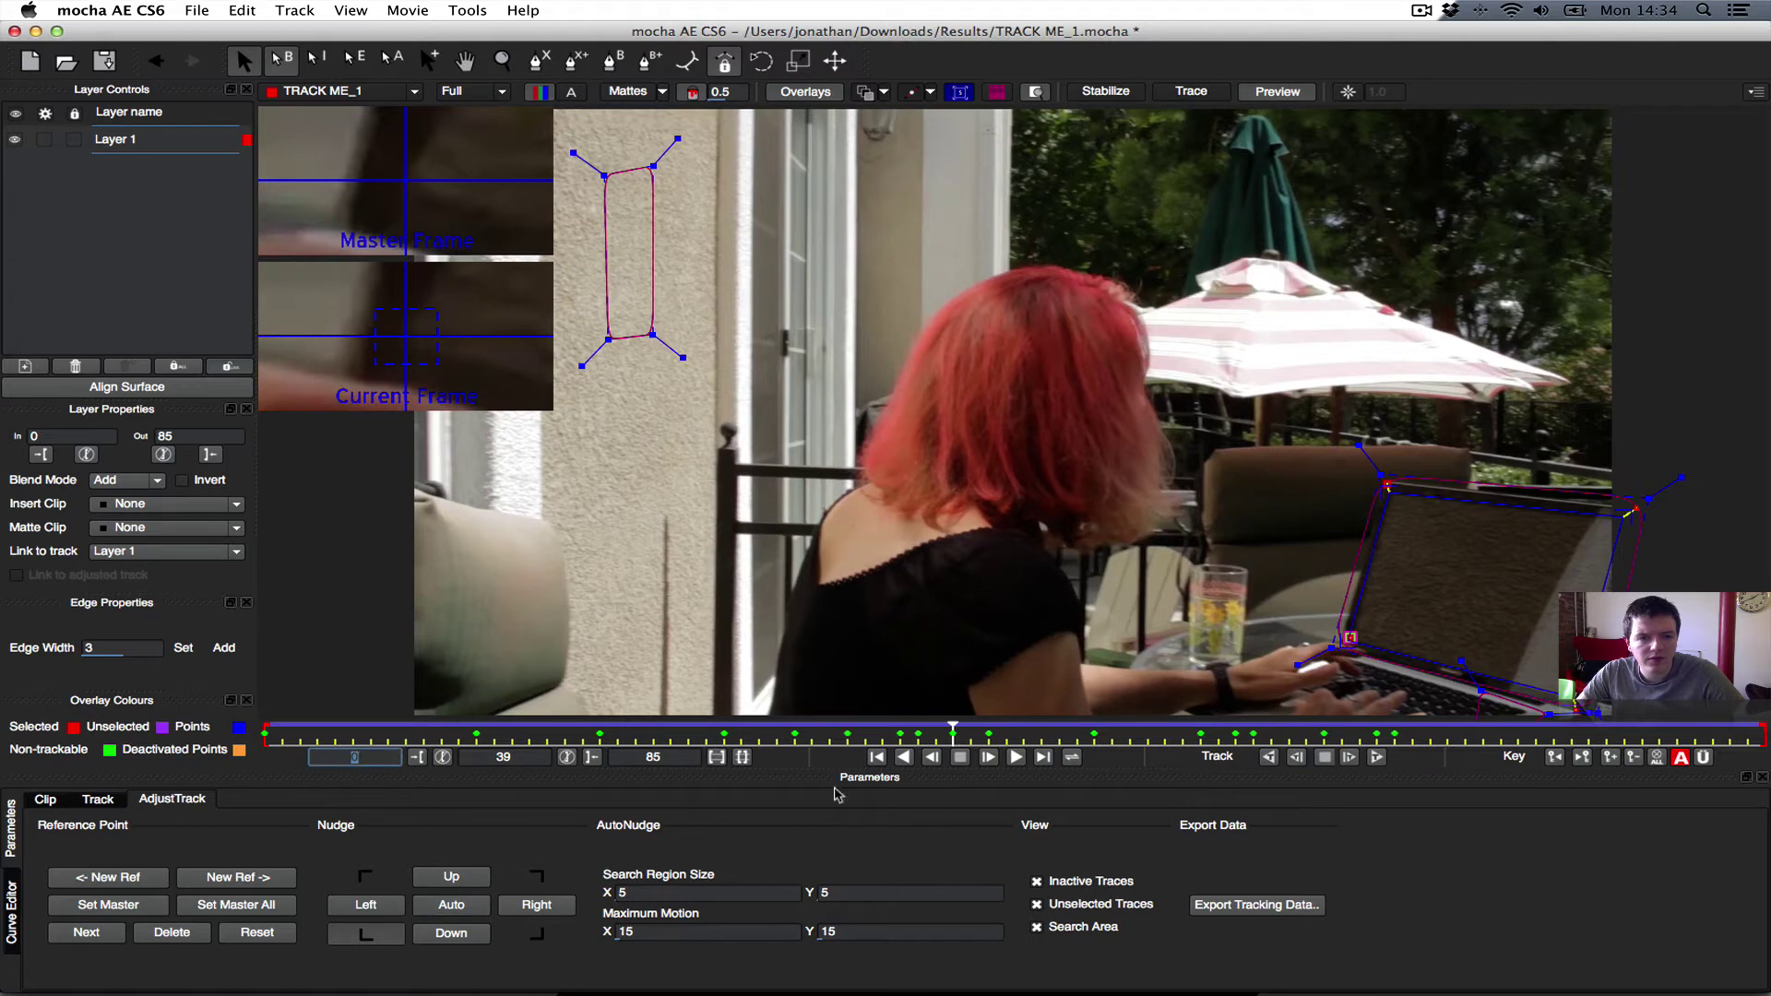
left_click_drag(941, 736, 1007, 734)
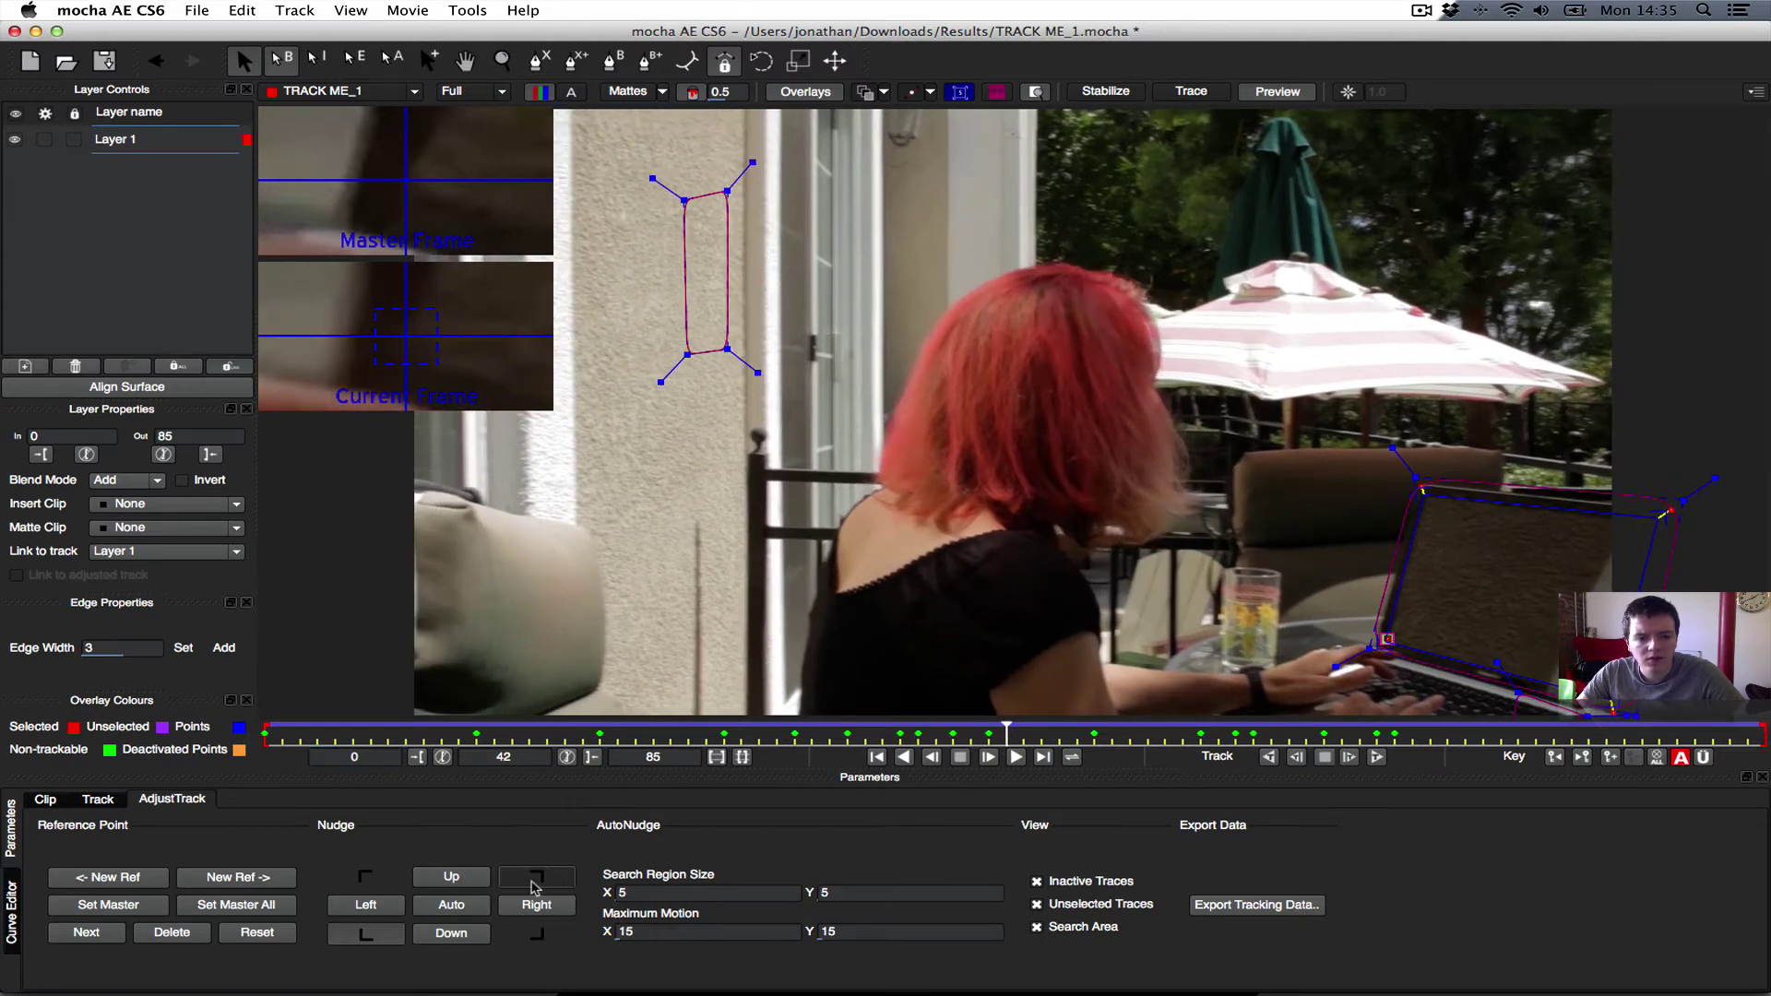
left_click(466, 911)
left_click(1022, 738)
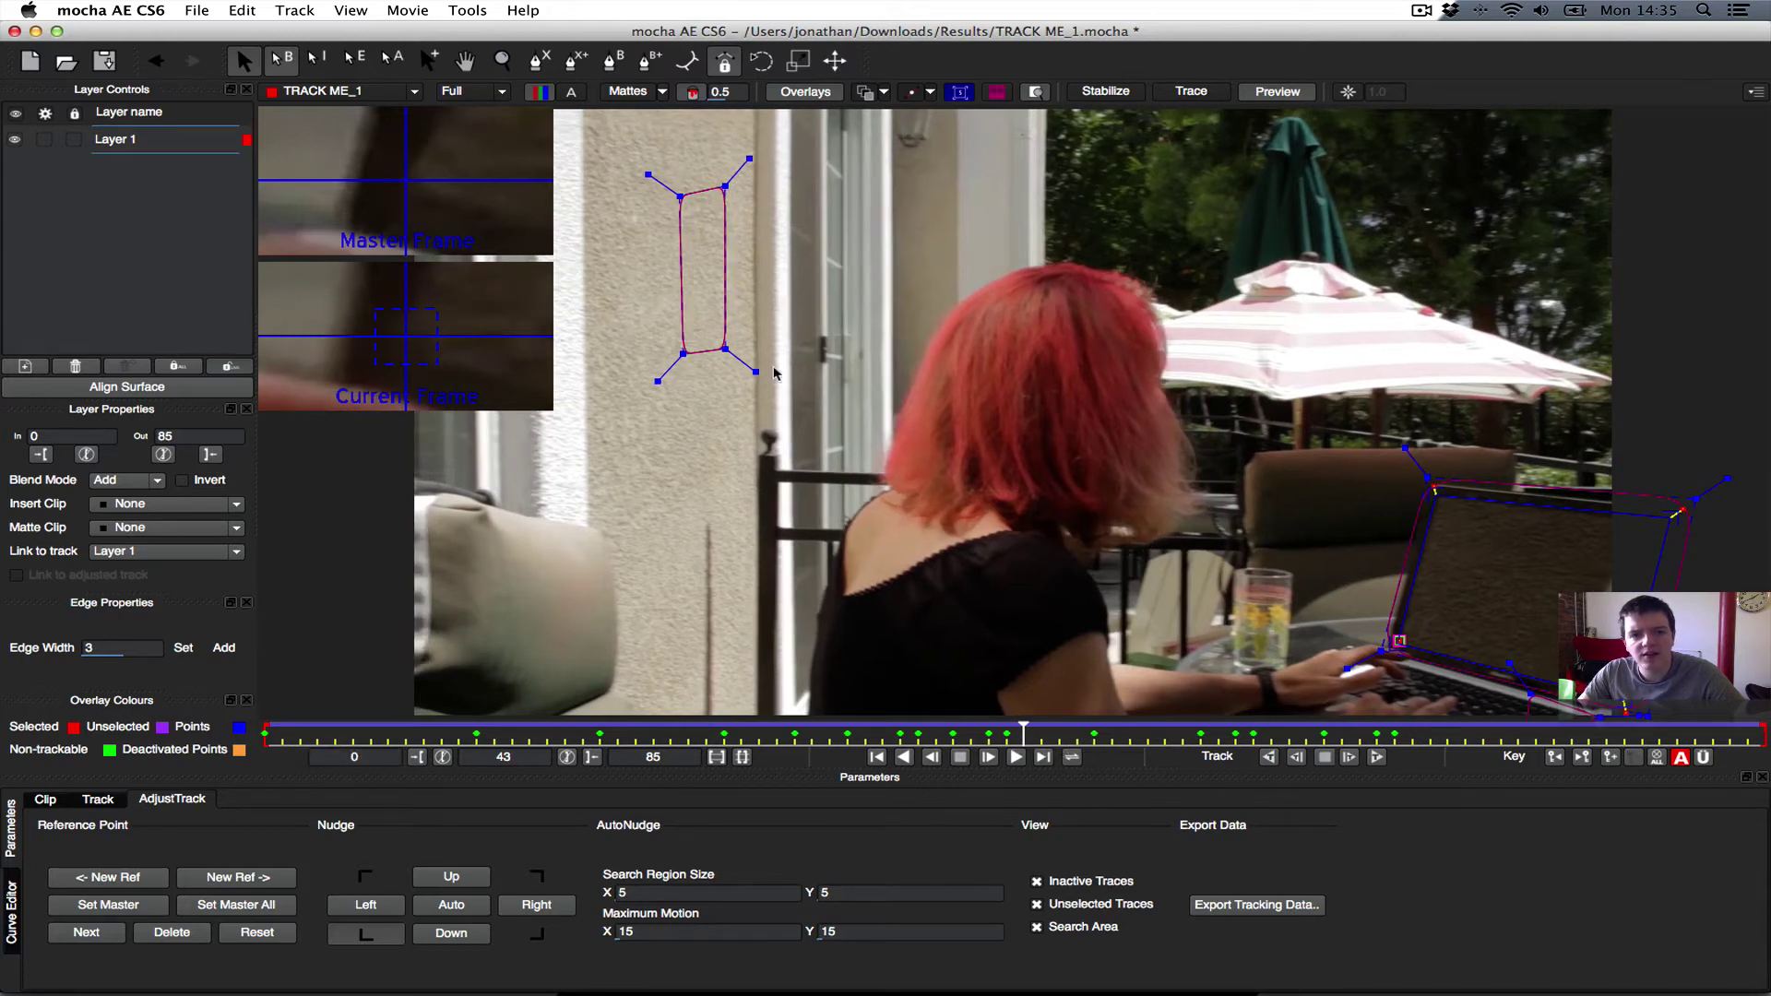
left_click_drag(1024, 735, 1748, 775)
- Set Layer 1's insert clip to Grid32x32 and play the footage to check how the grid sticks to the laptop screen
left_click(583, 735)
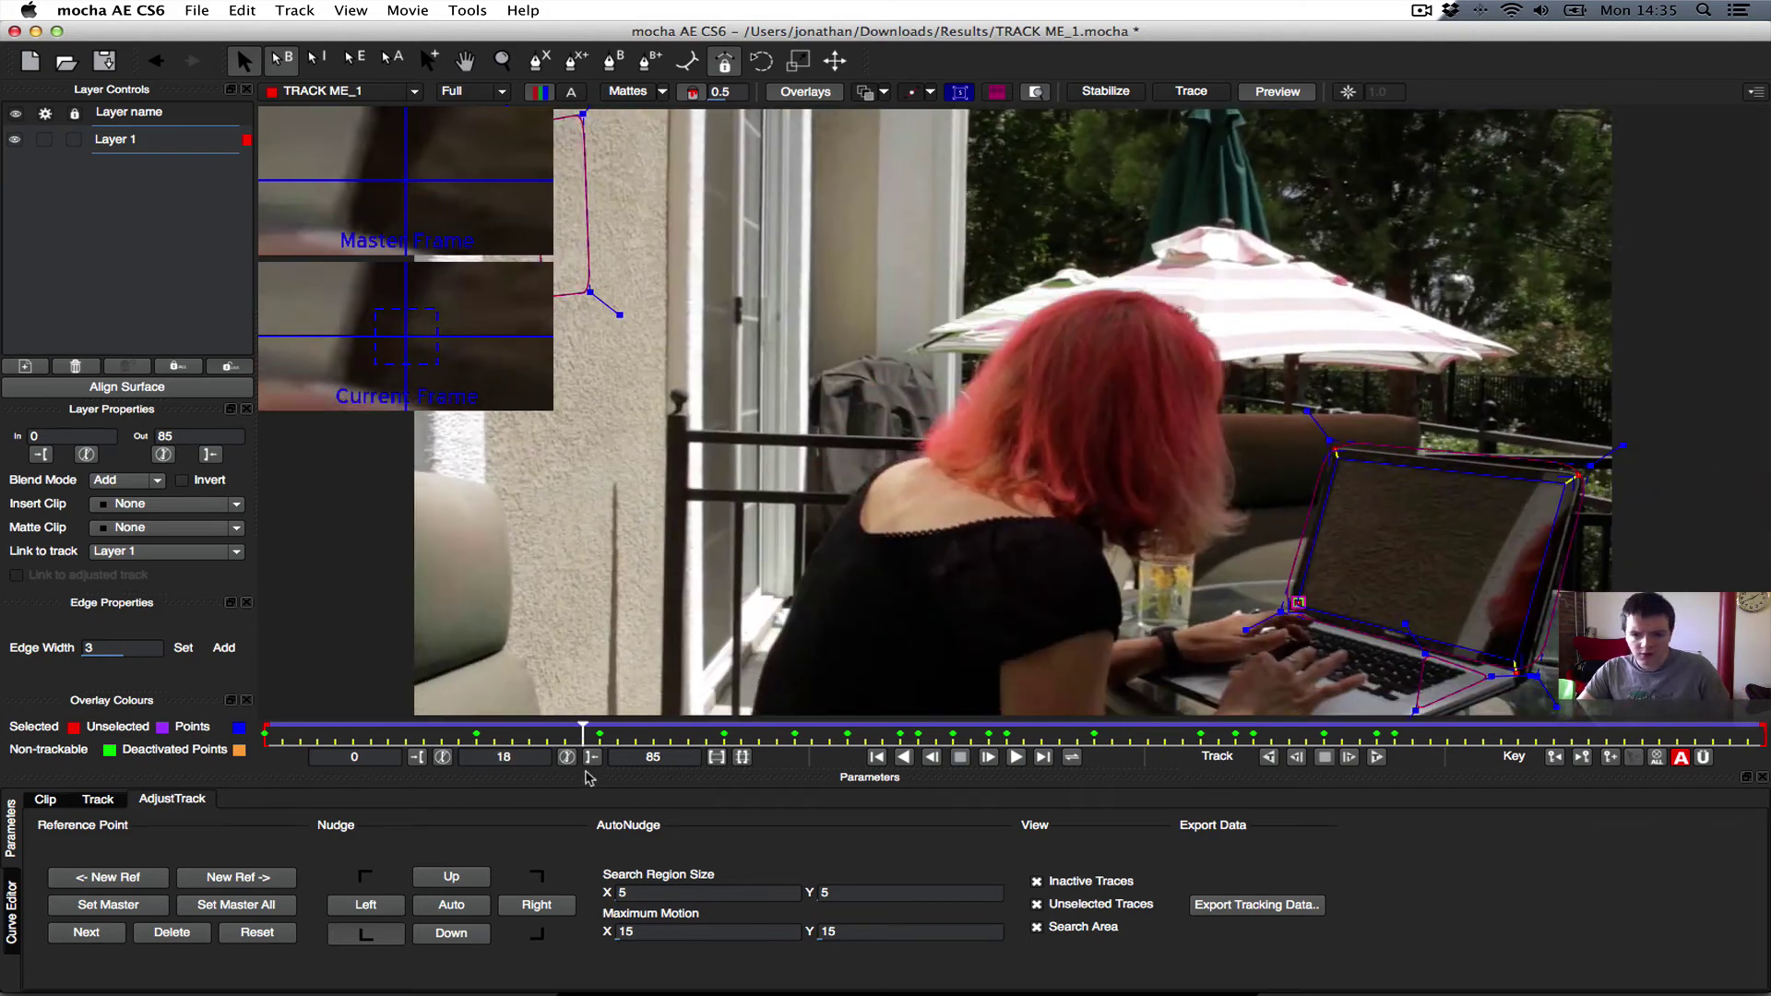
left_click(166, 504)
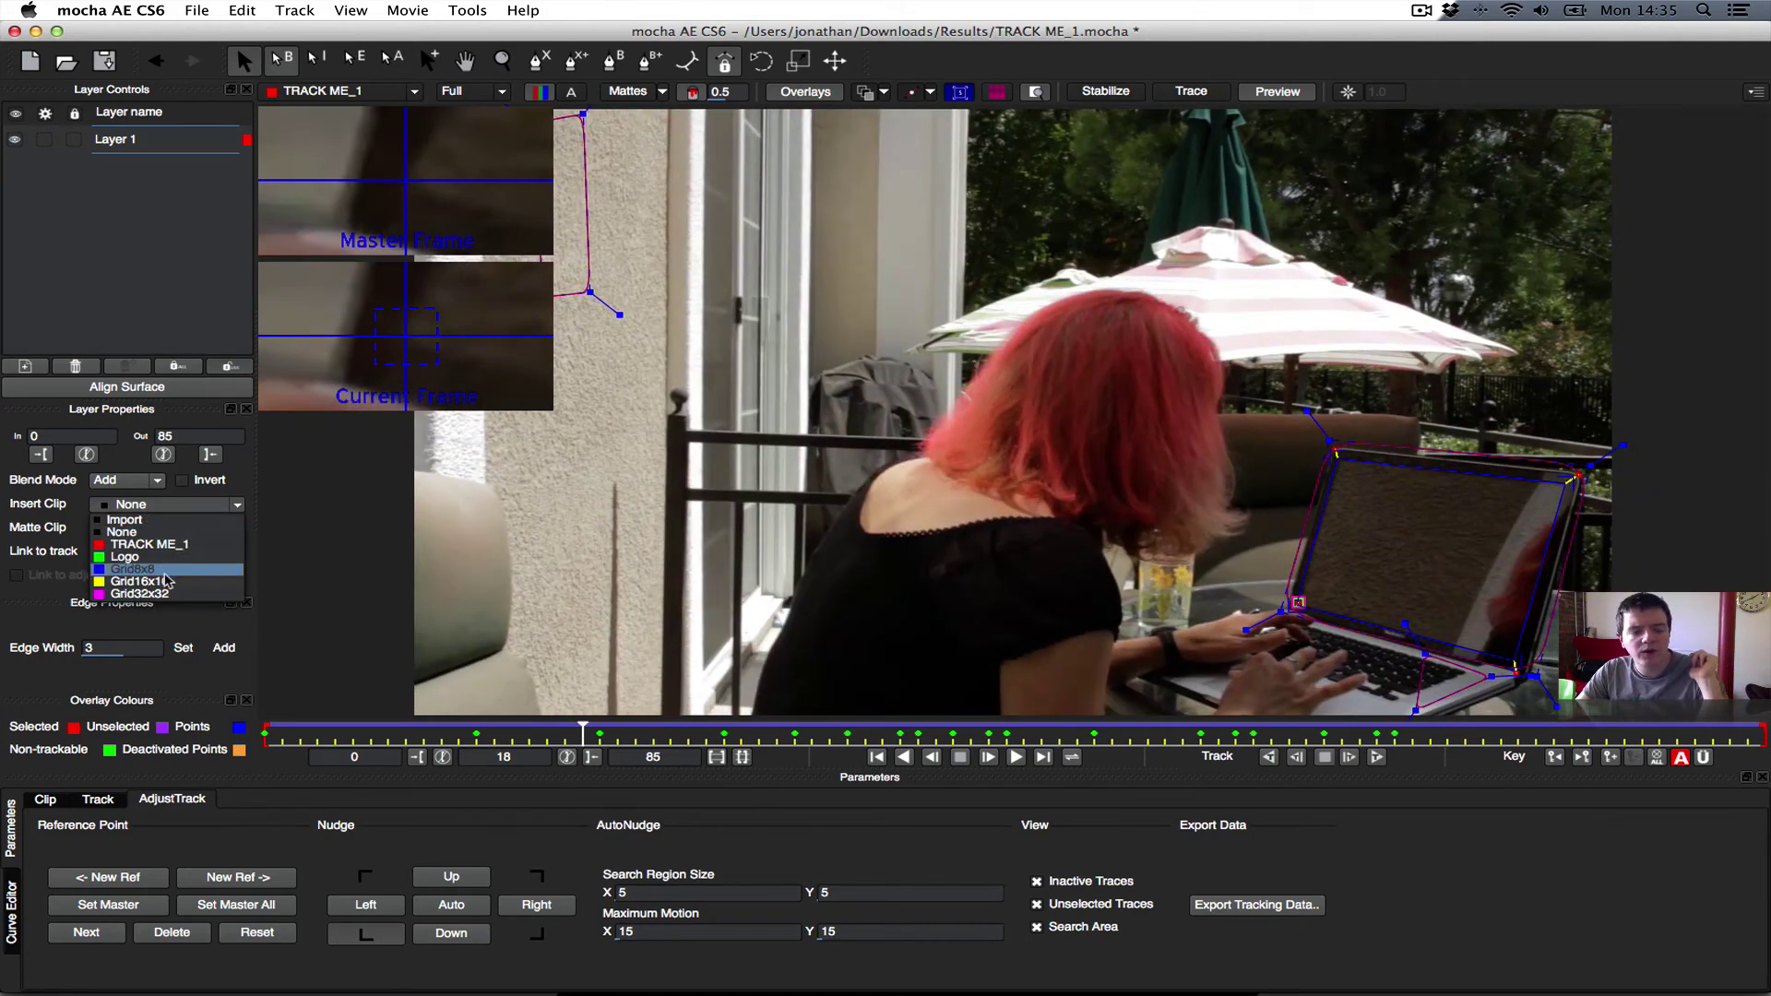
left_click(138, 593)
left_click(1014, 757)
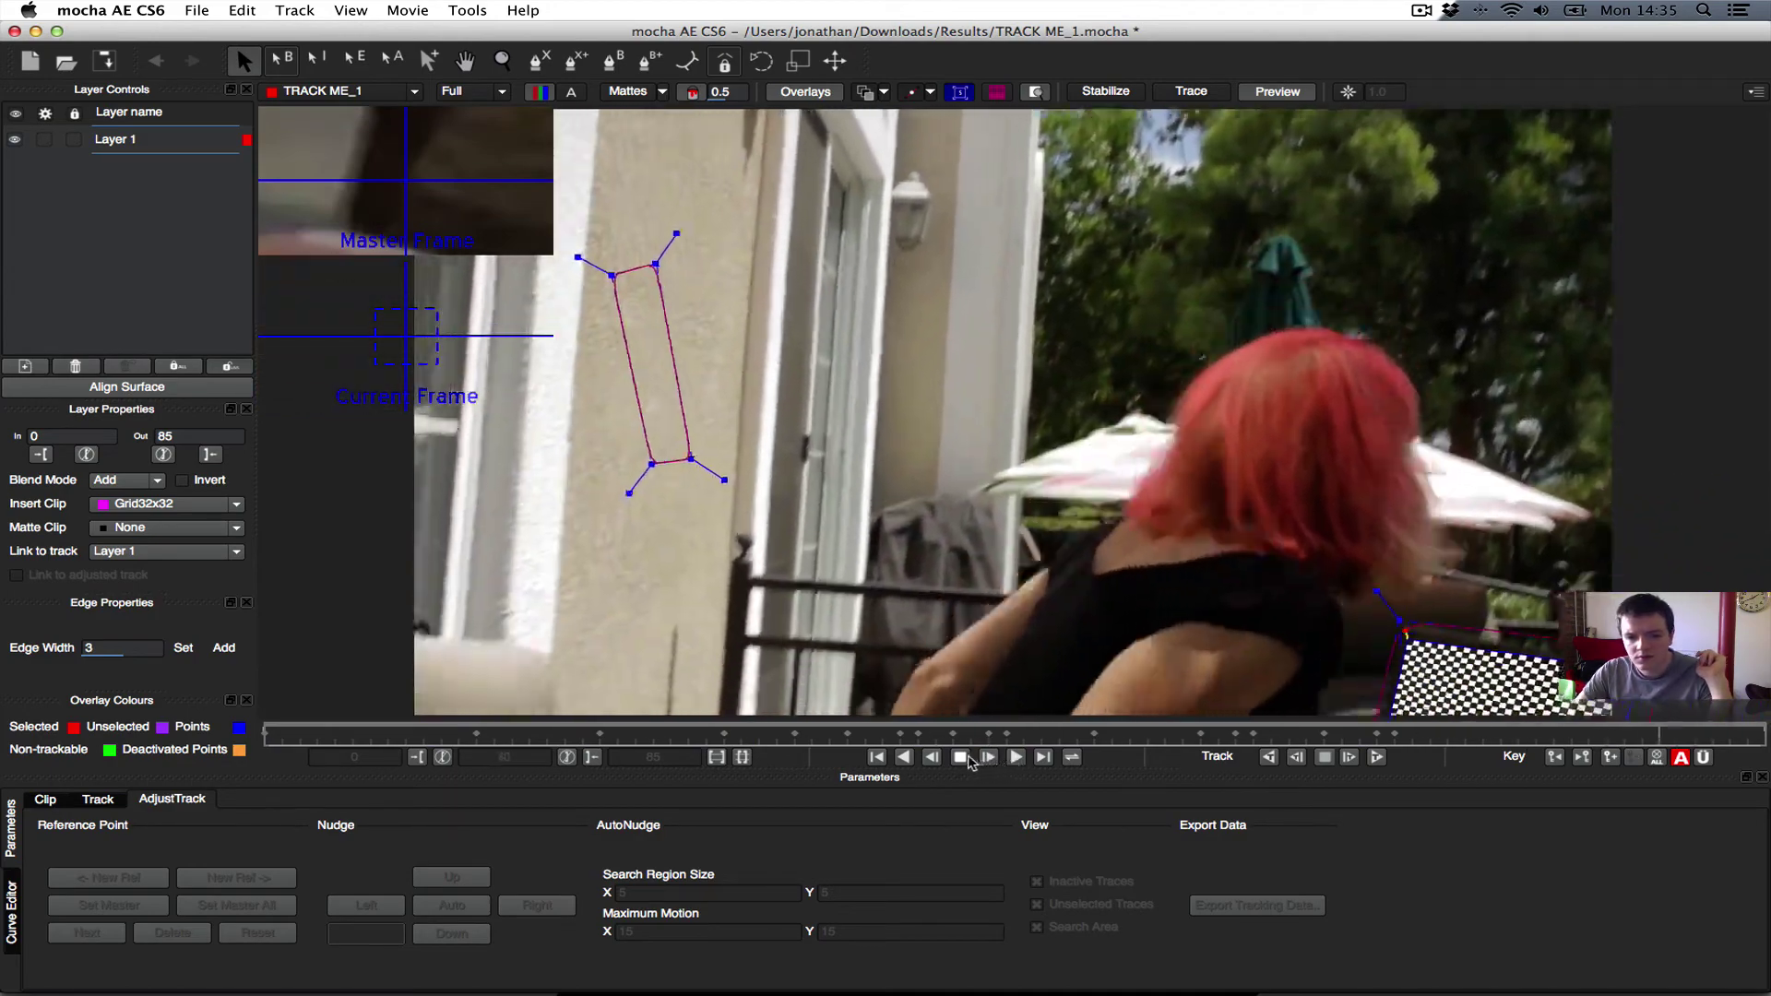
left_click(960, 758)
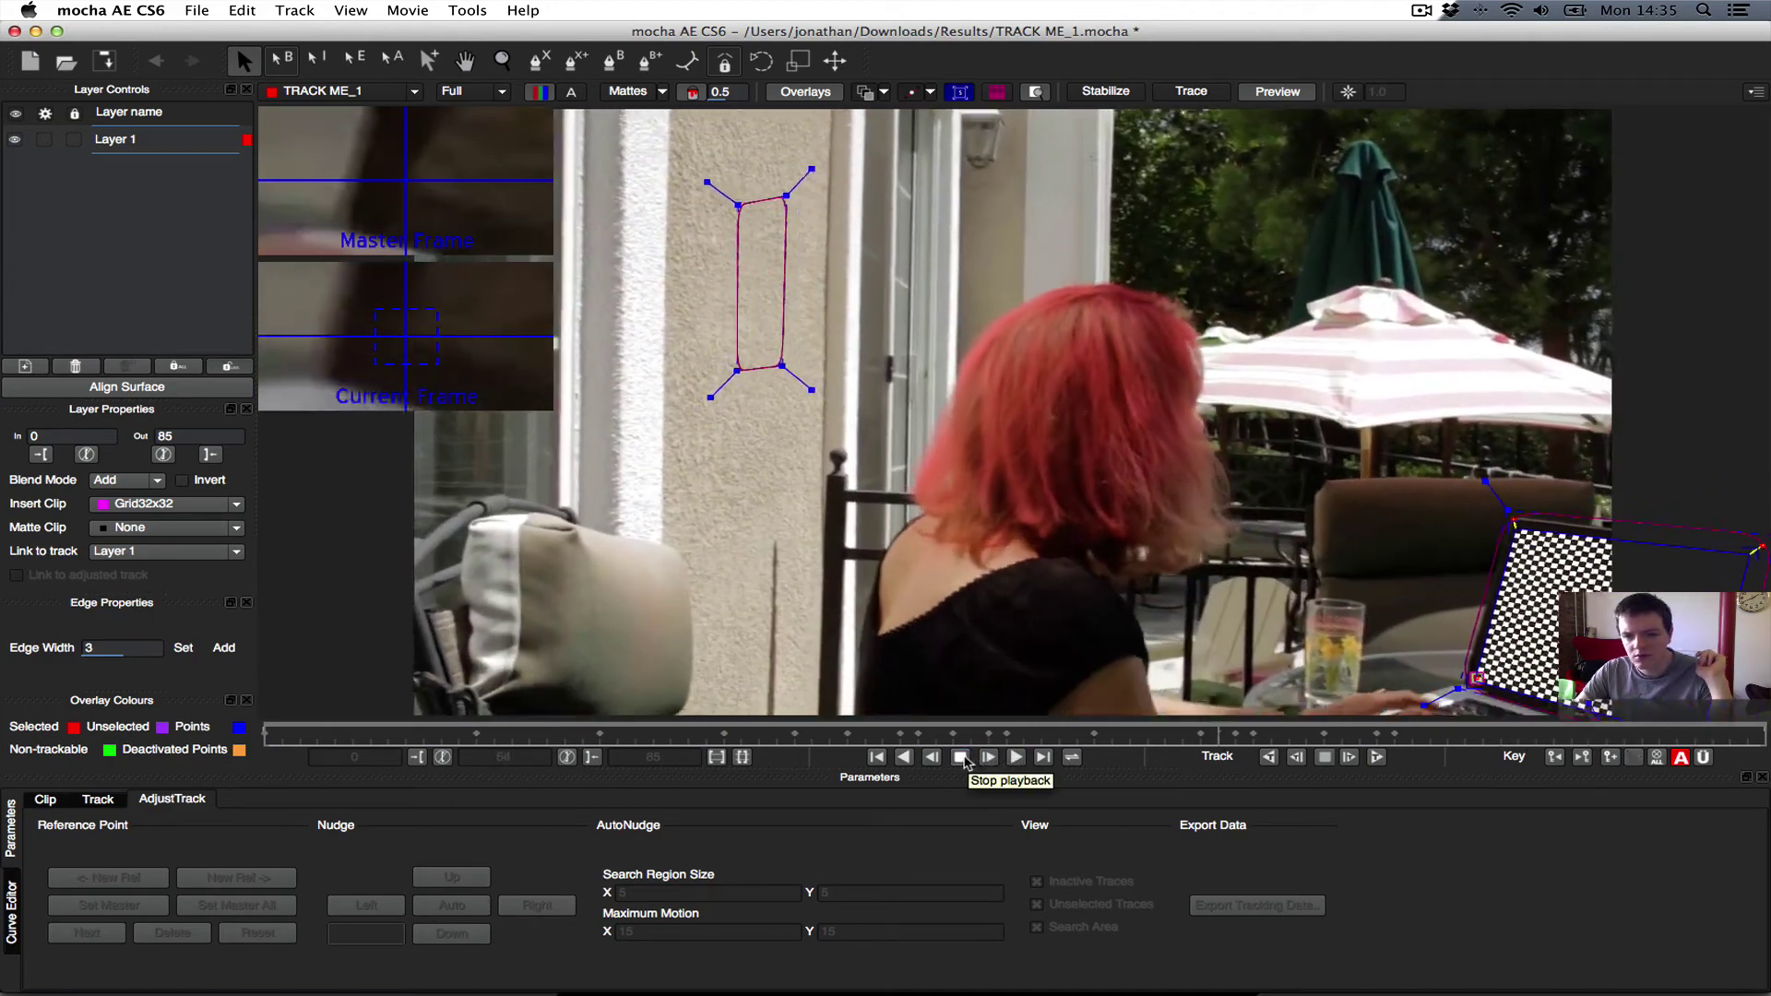
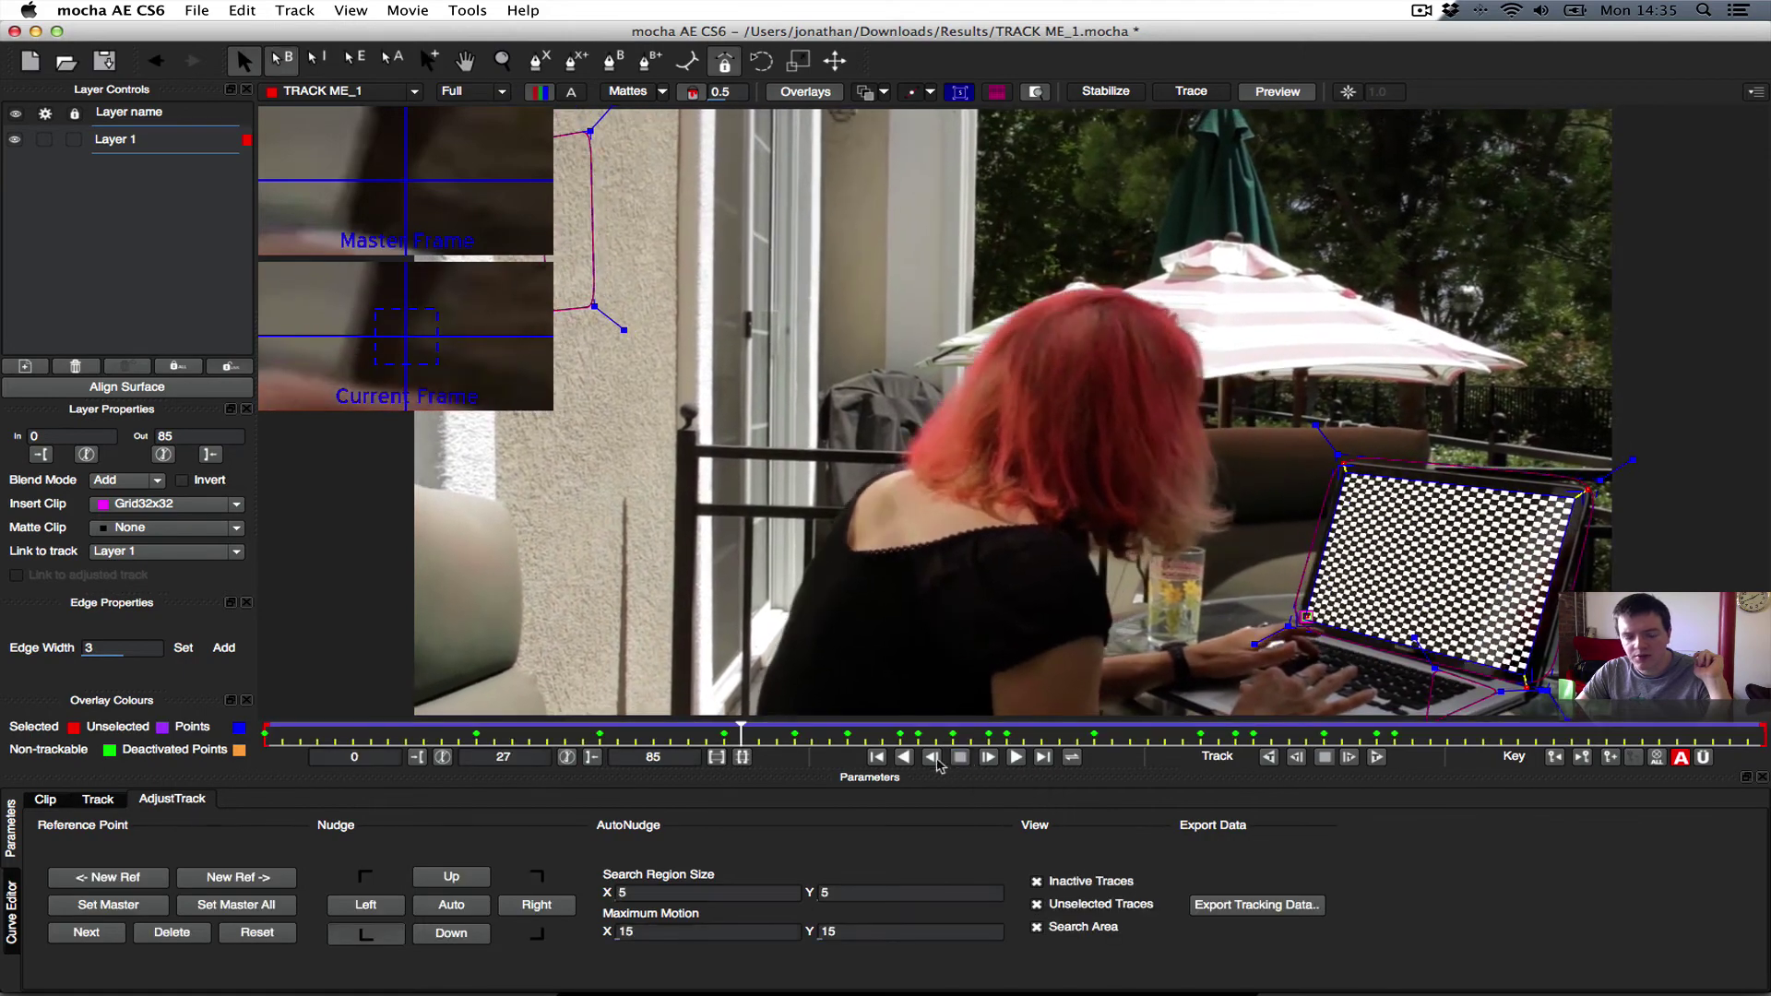
- Auto-nudge the lower-left reference point at frames 24, 17 and 10
left_click_drag(737, 735, 689, 734)
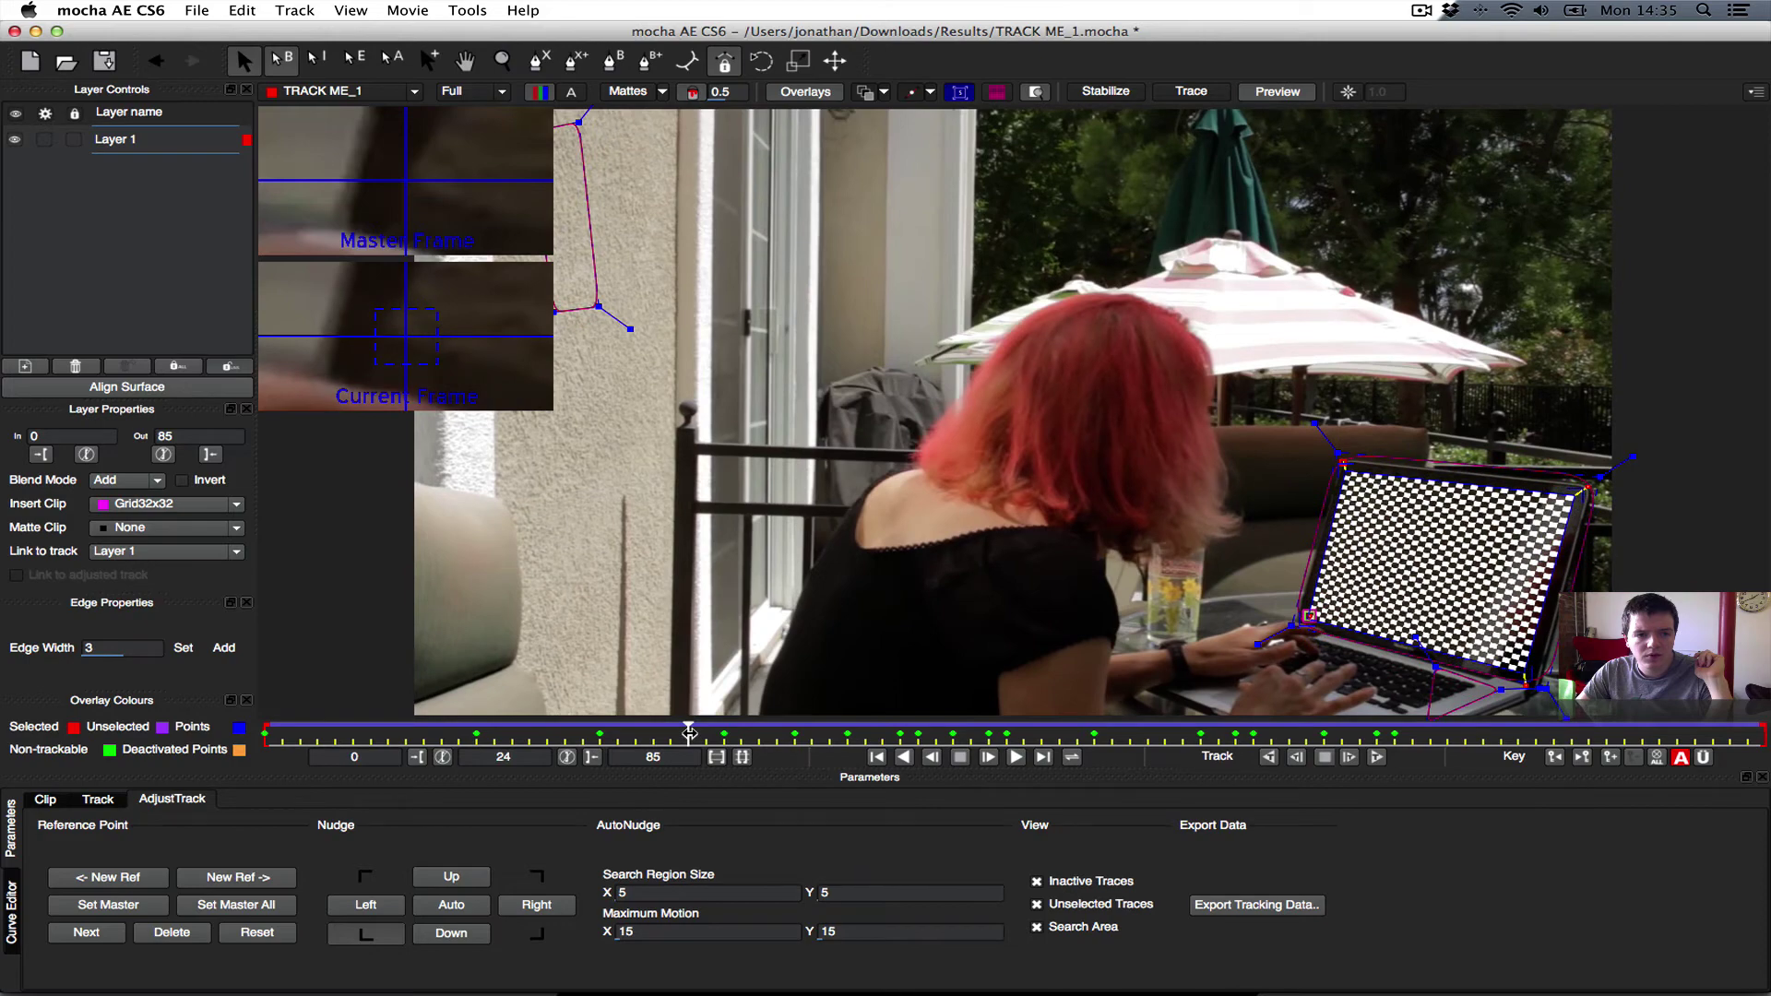
left_click(462, 906)
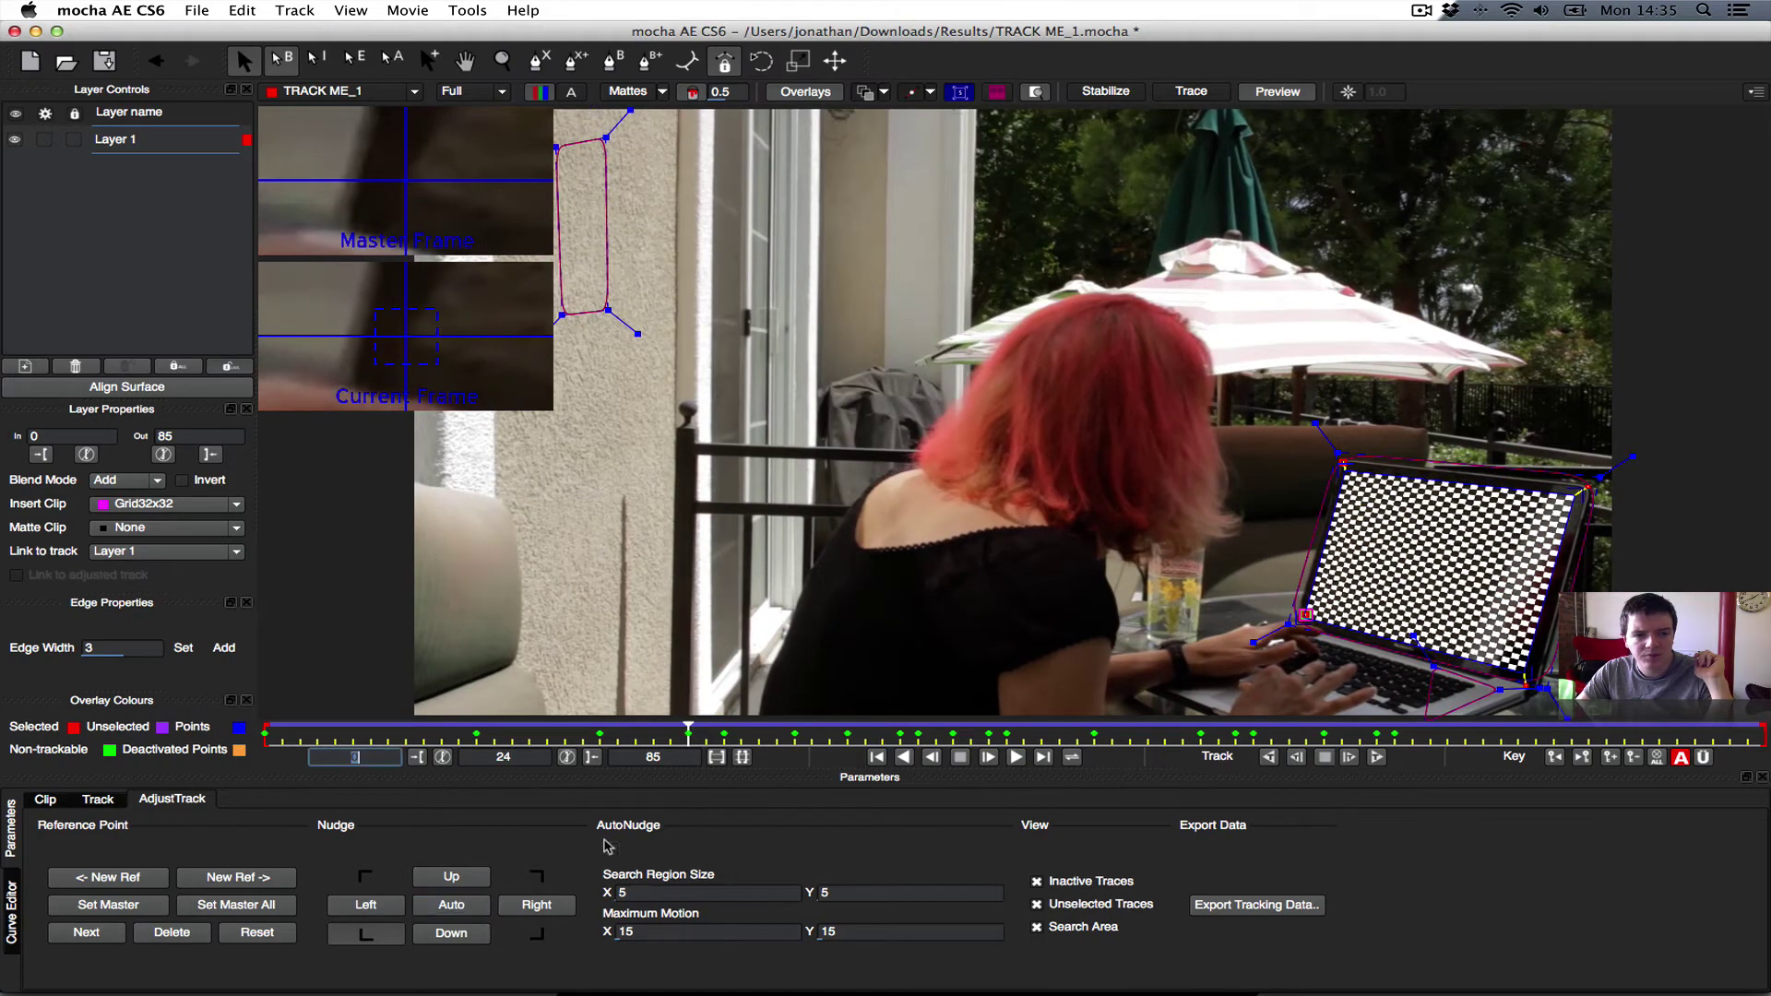
left_click_drag(690, 738, 564, 735)
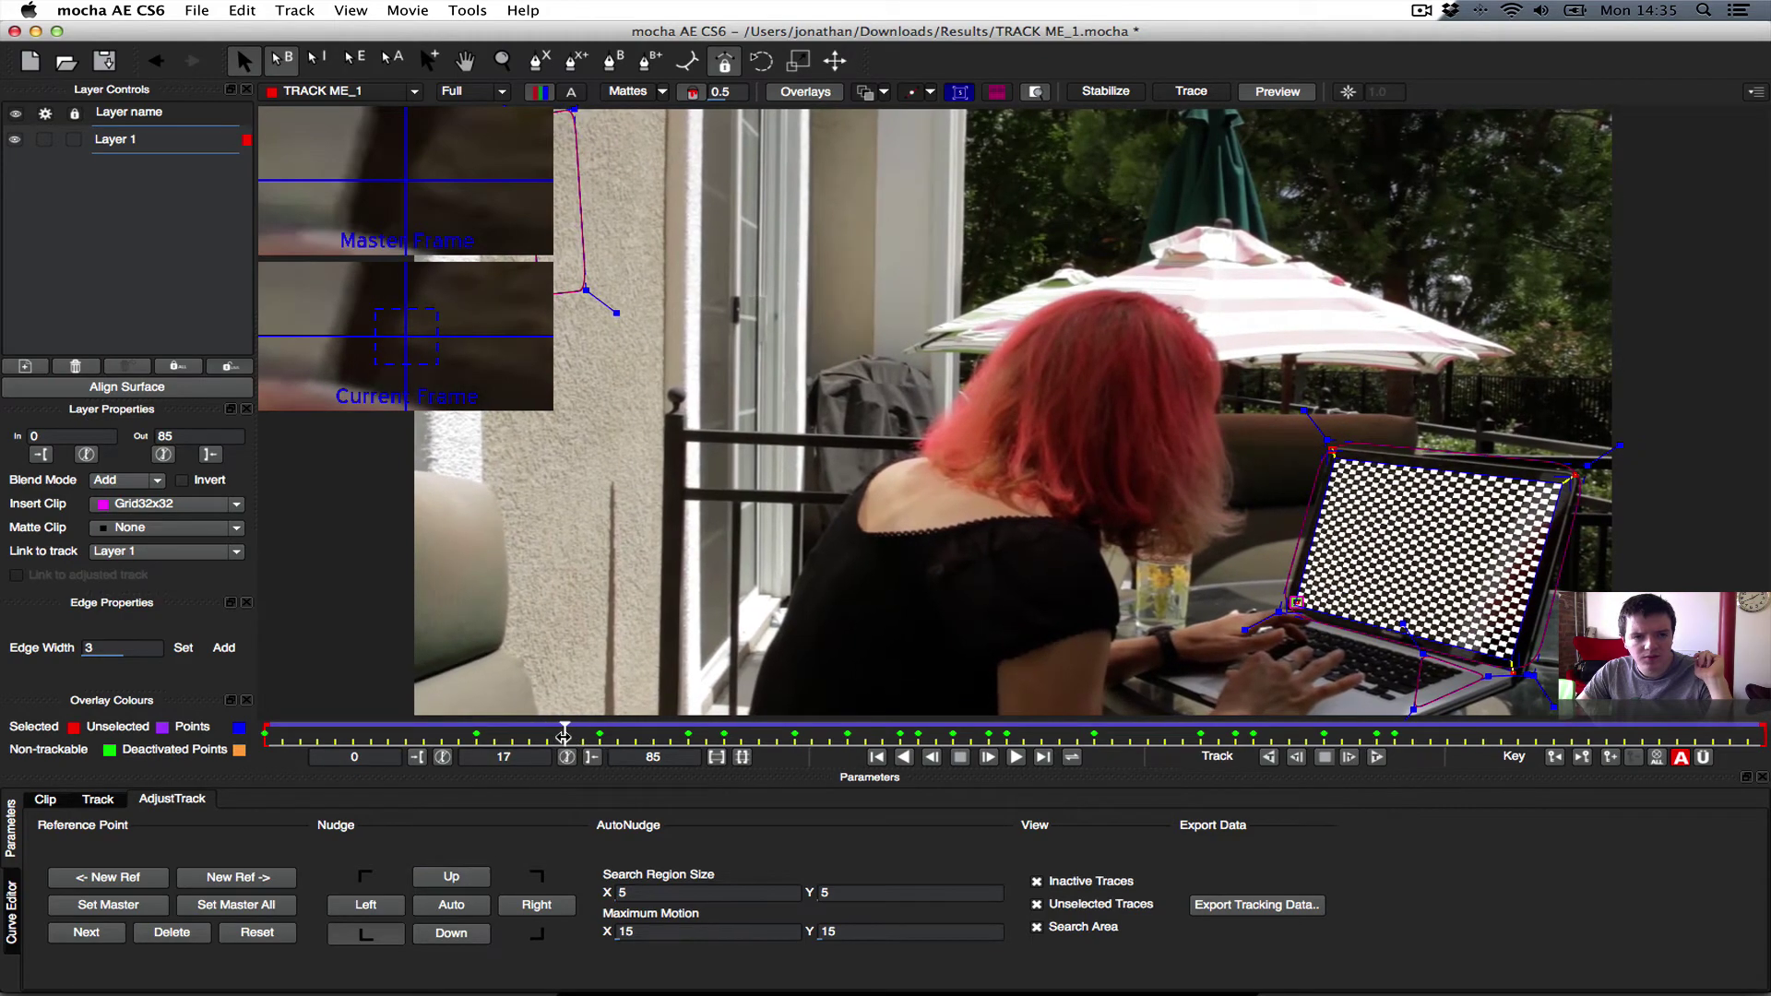
left_click(451, 904)
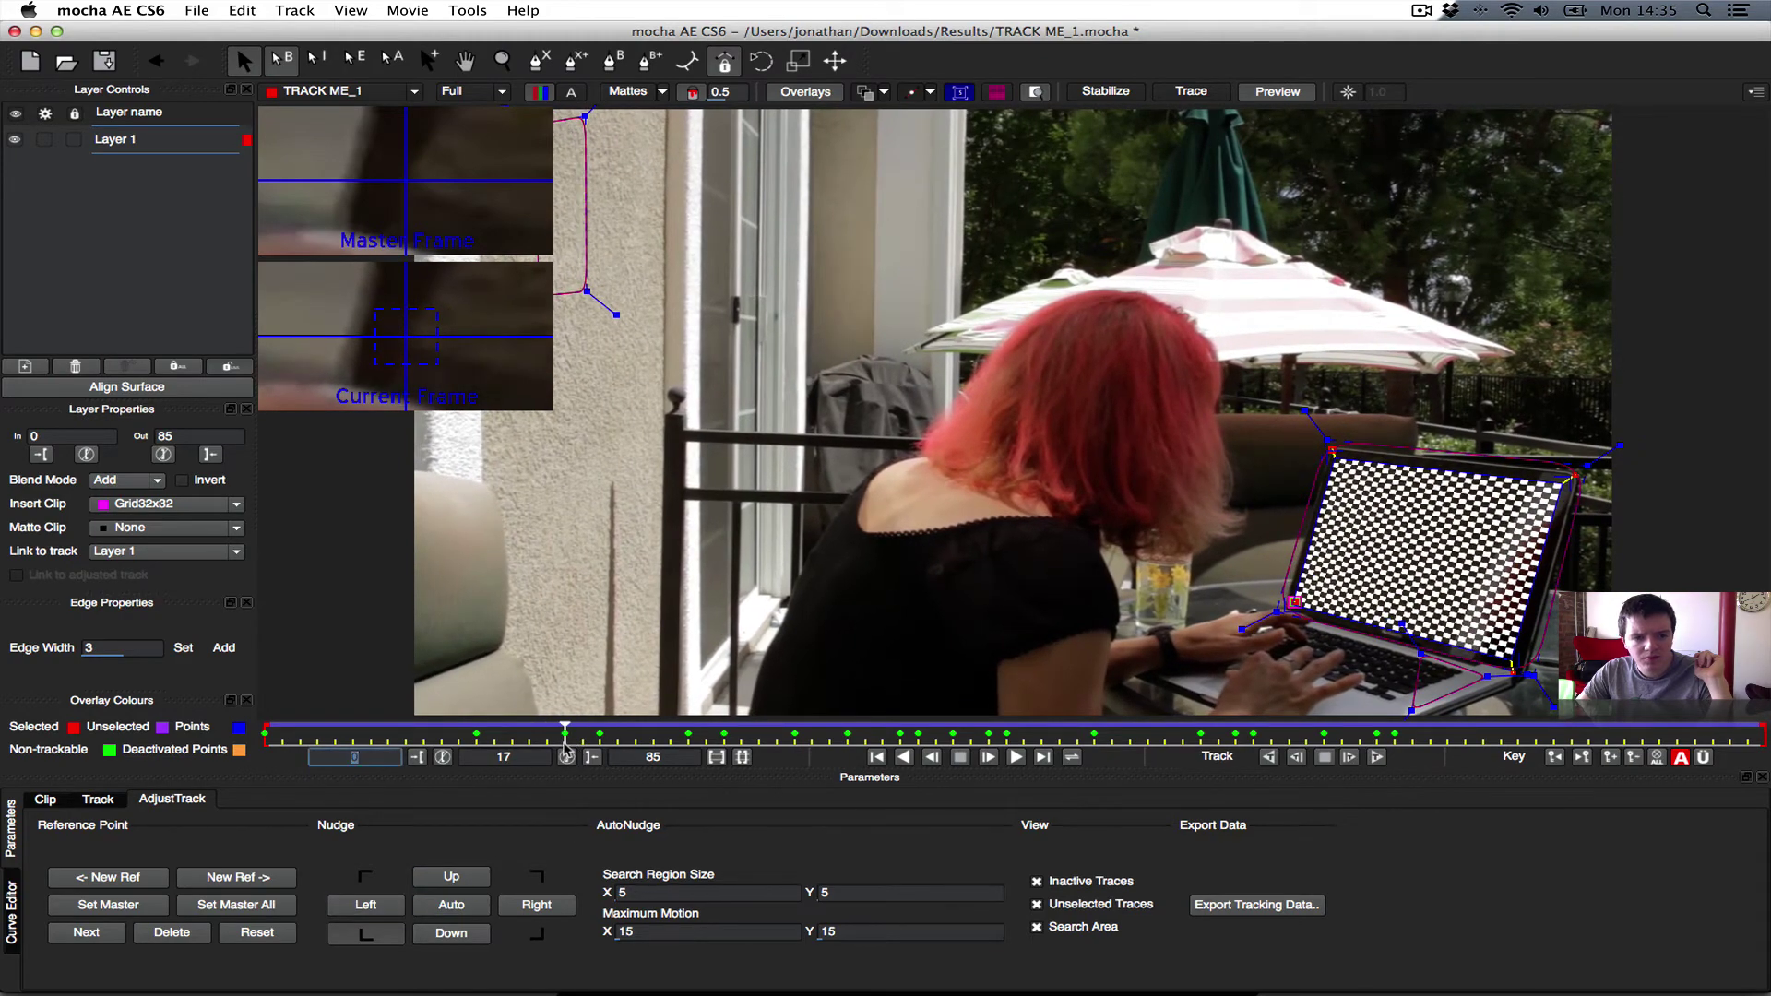
left_click_drag(571, 735, 443, 758)
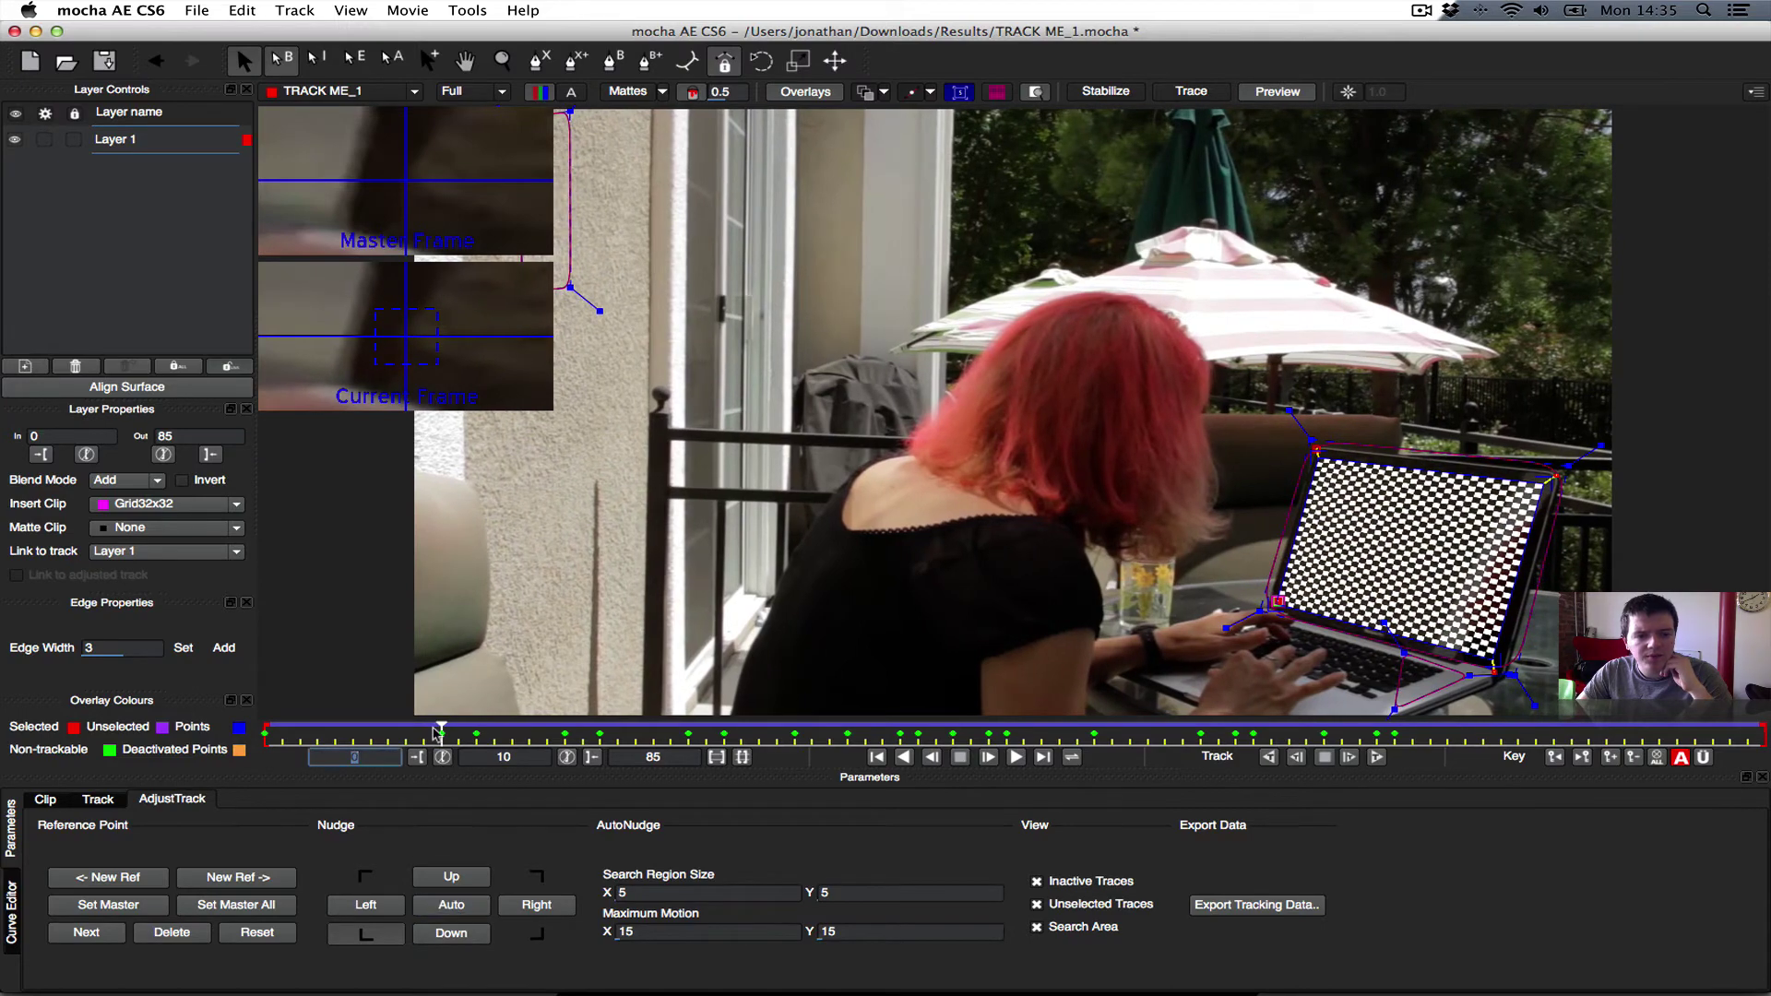
- Adjust the lower-left reference point at frame 41 and play the clip from the start to check the grid
left_click_drag(444, 733, 979, 739)
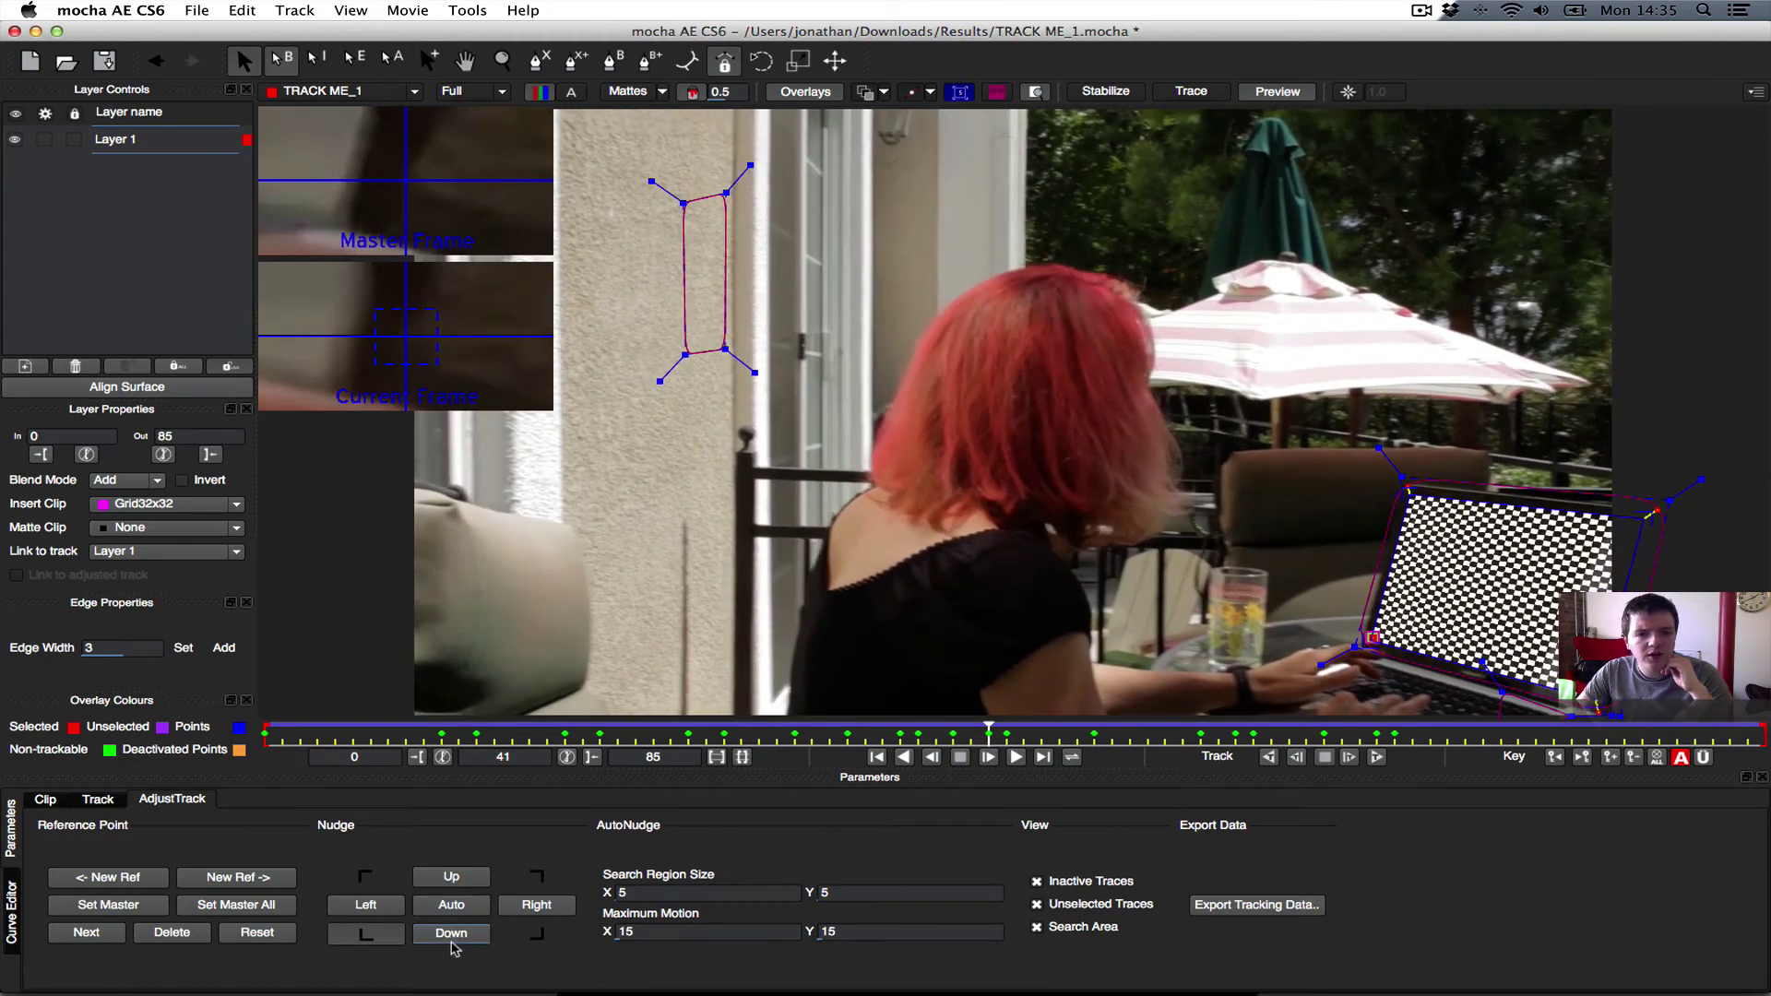
left_click(1375, 635)
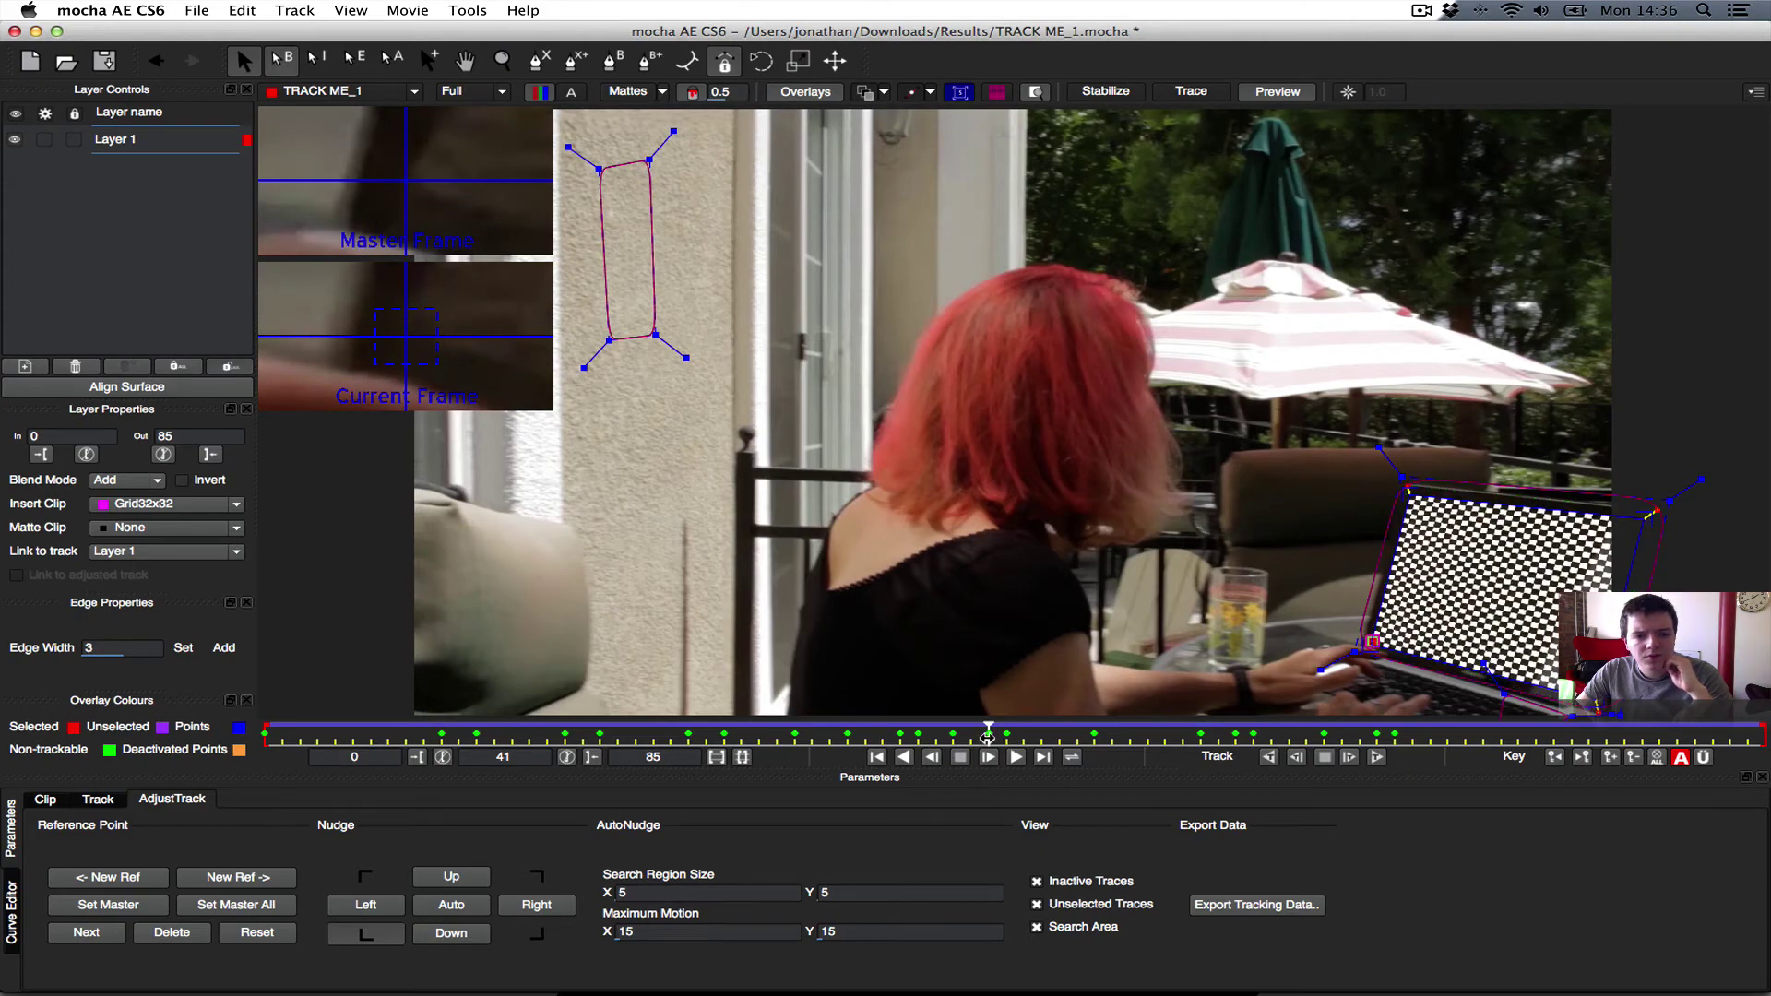
left_click_drag(988, 736, 4, 749)
left_click(1017, 758)
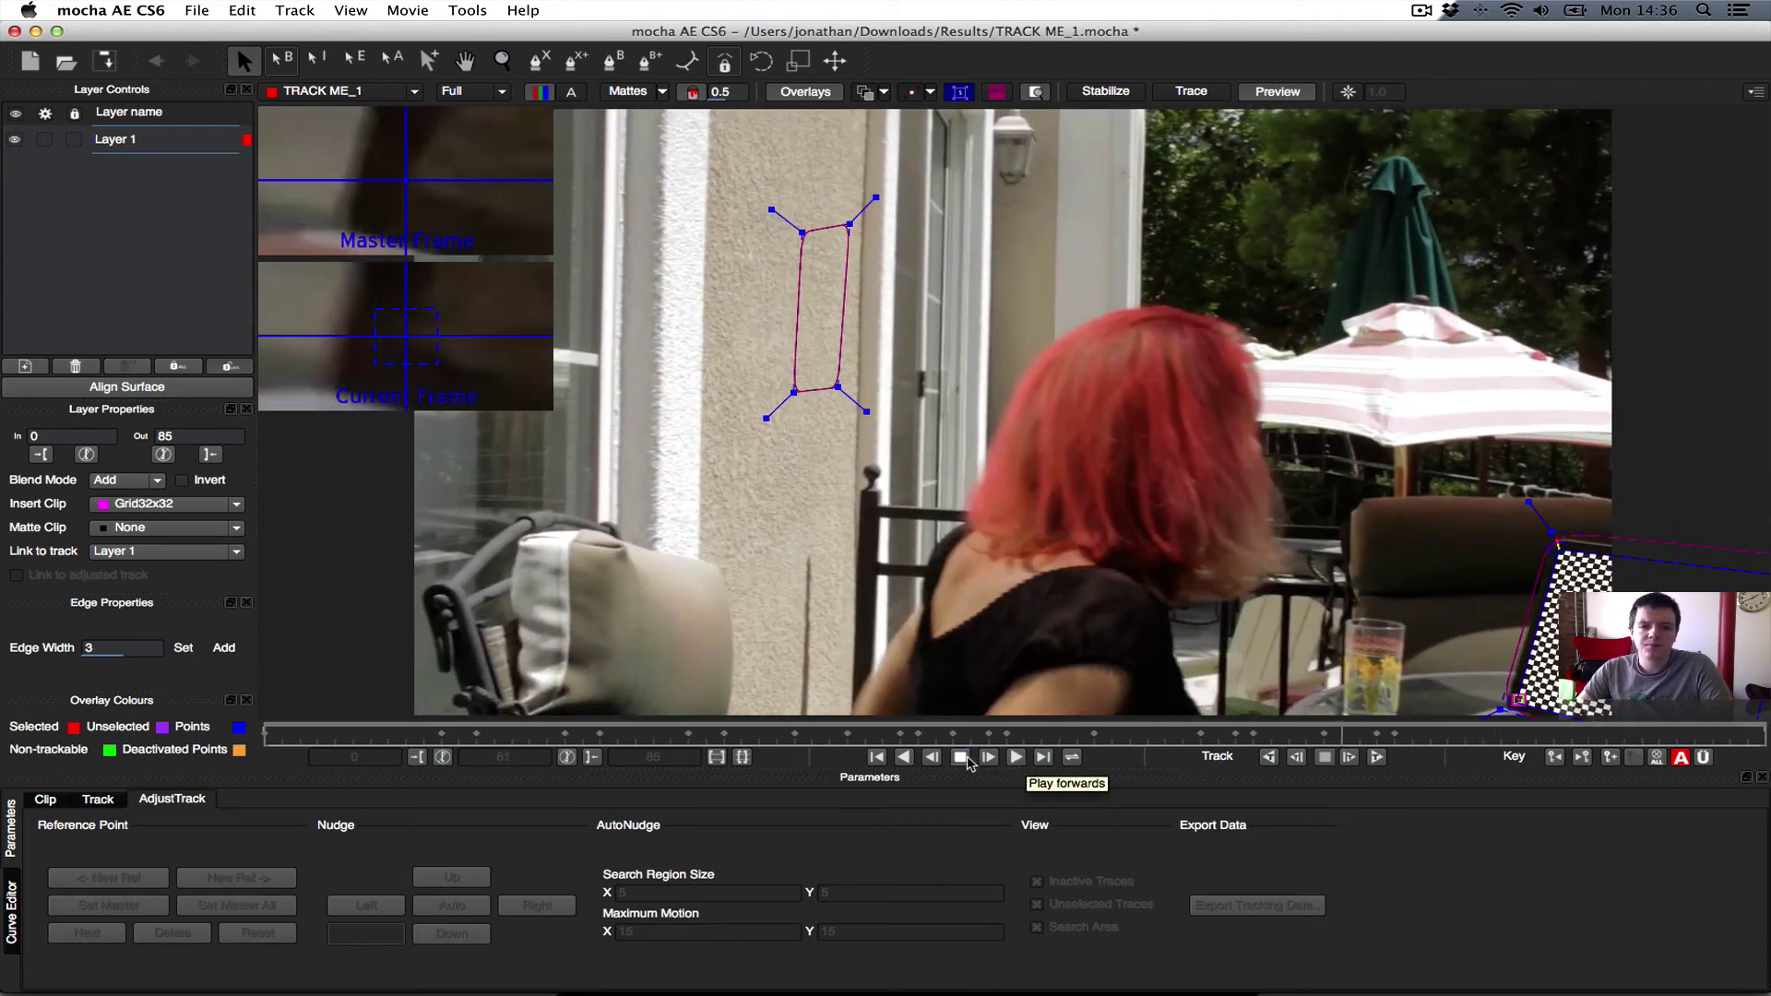
- Return to frame 0 and copy the tracking data to the clipboard as After Effects Corner Pin [corner pin only, supports RG Warp and mochaImport]
left_click(310, 735)
left_click_drag(316, 734, 266, 733)
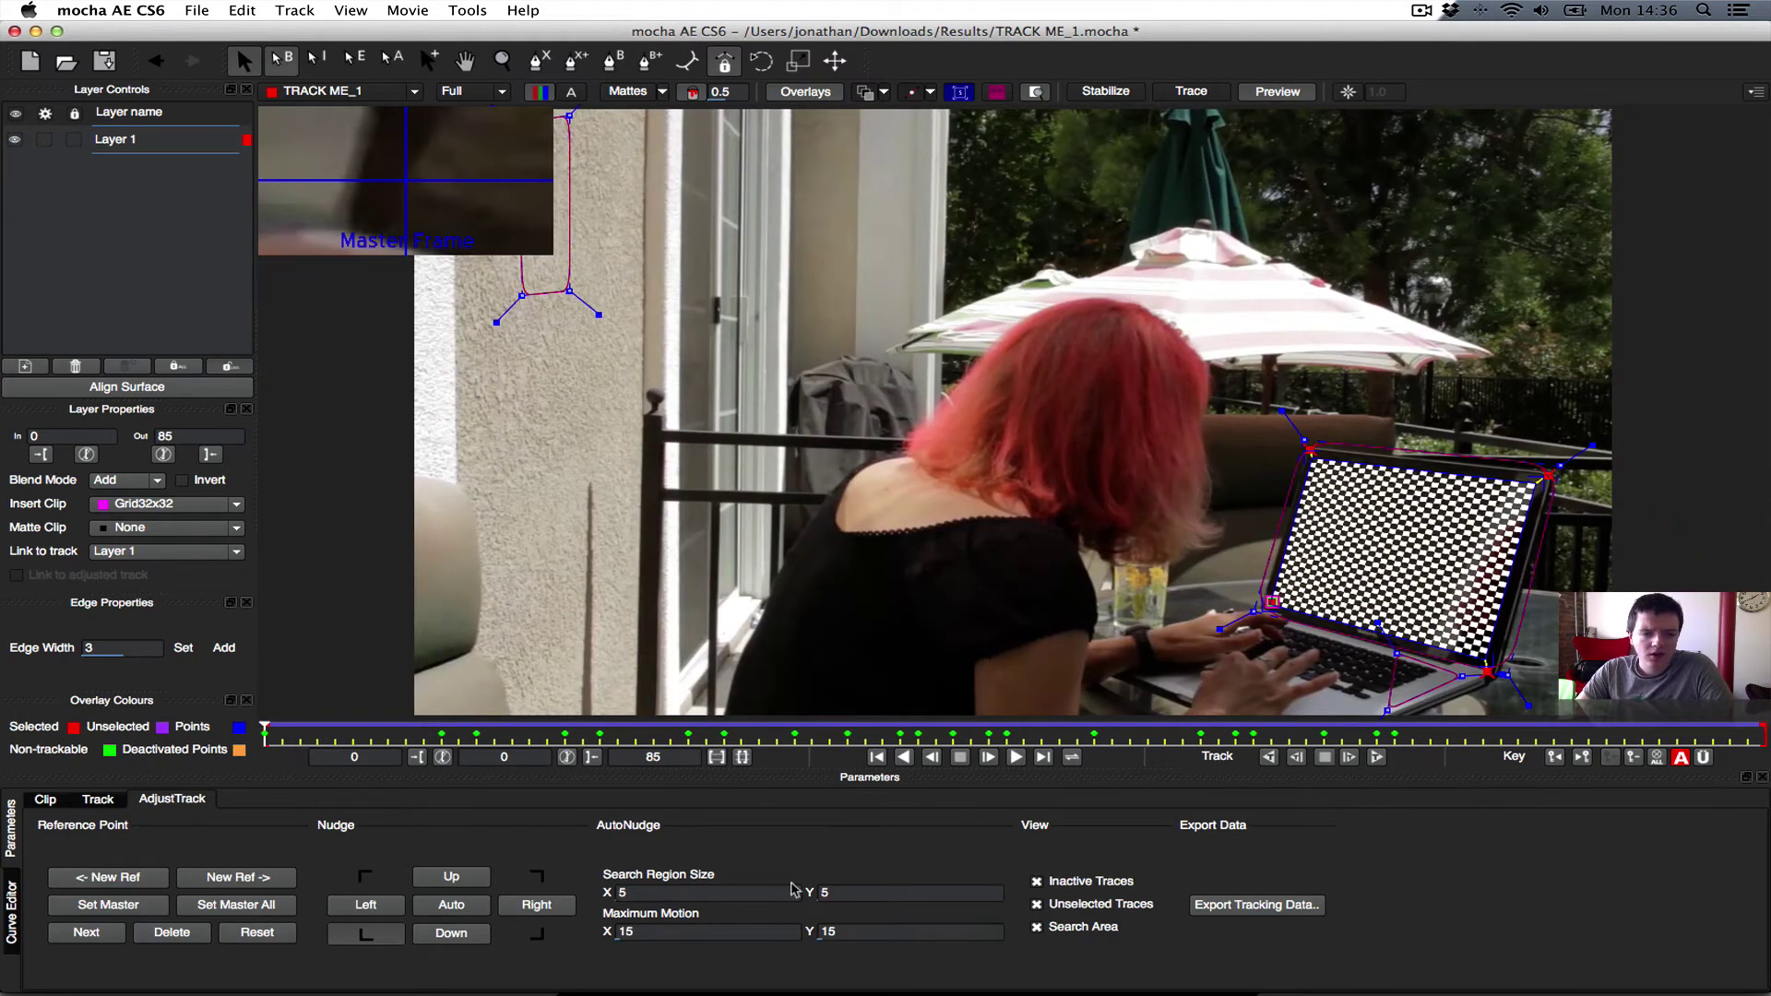
left_click(1240, 908)
left_click(954, 492)
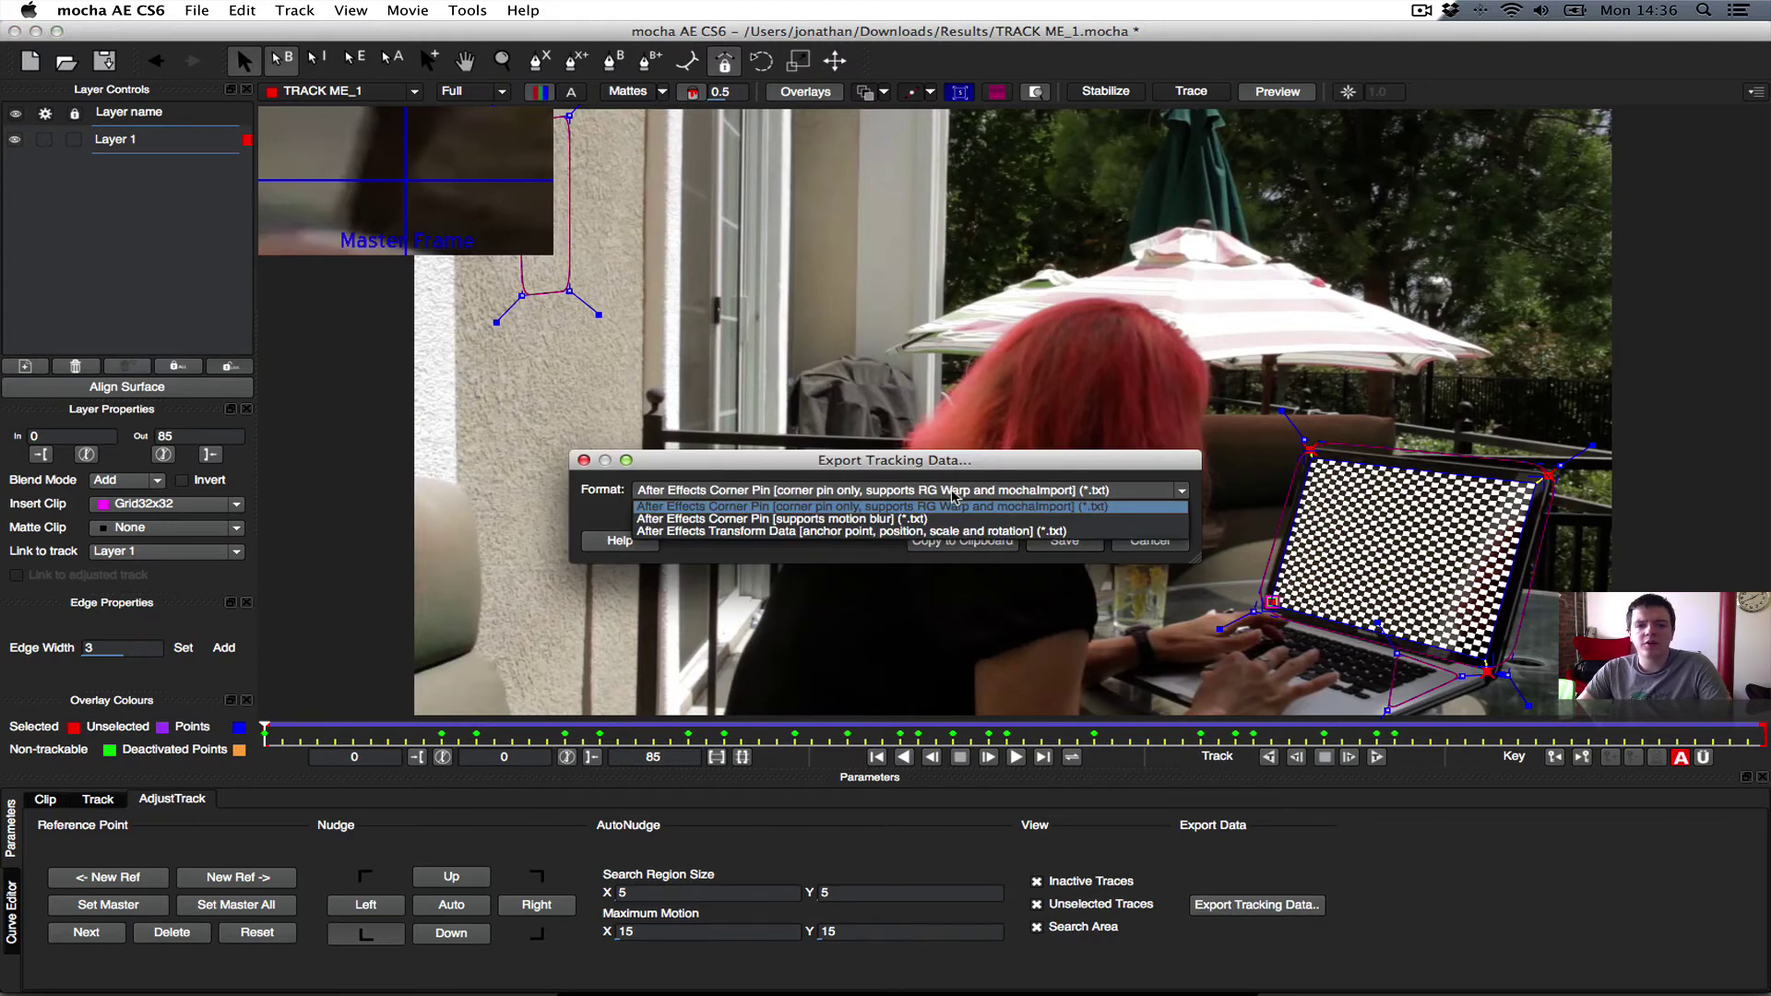
left_click(725, 510)
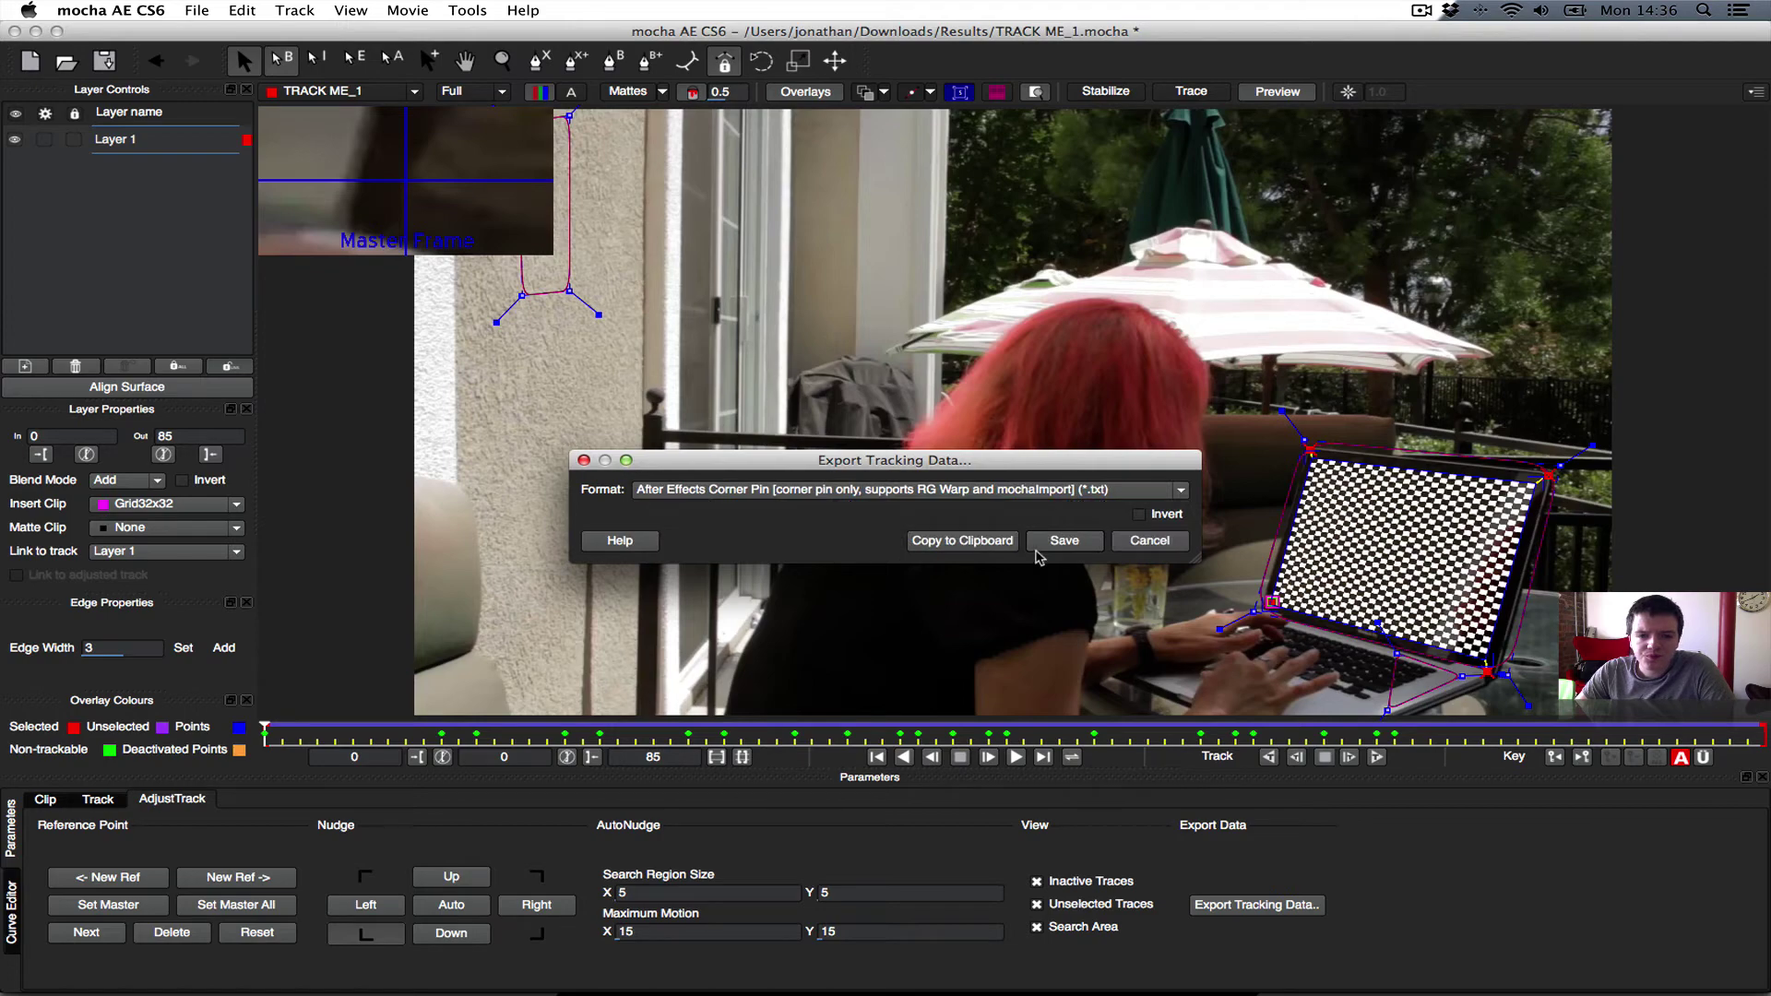
left_click(966, 541)
- Switch to After Effects and add a comp-size 1920 x 1080 black solid above the TRACK ME_1 footage
key("super+Tab")
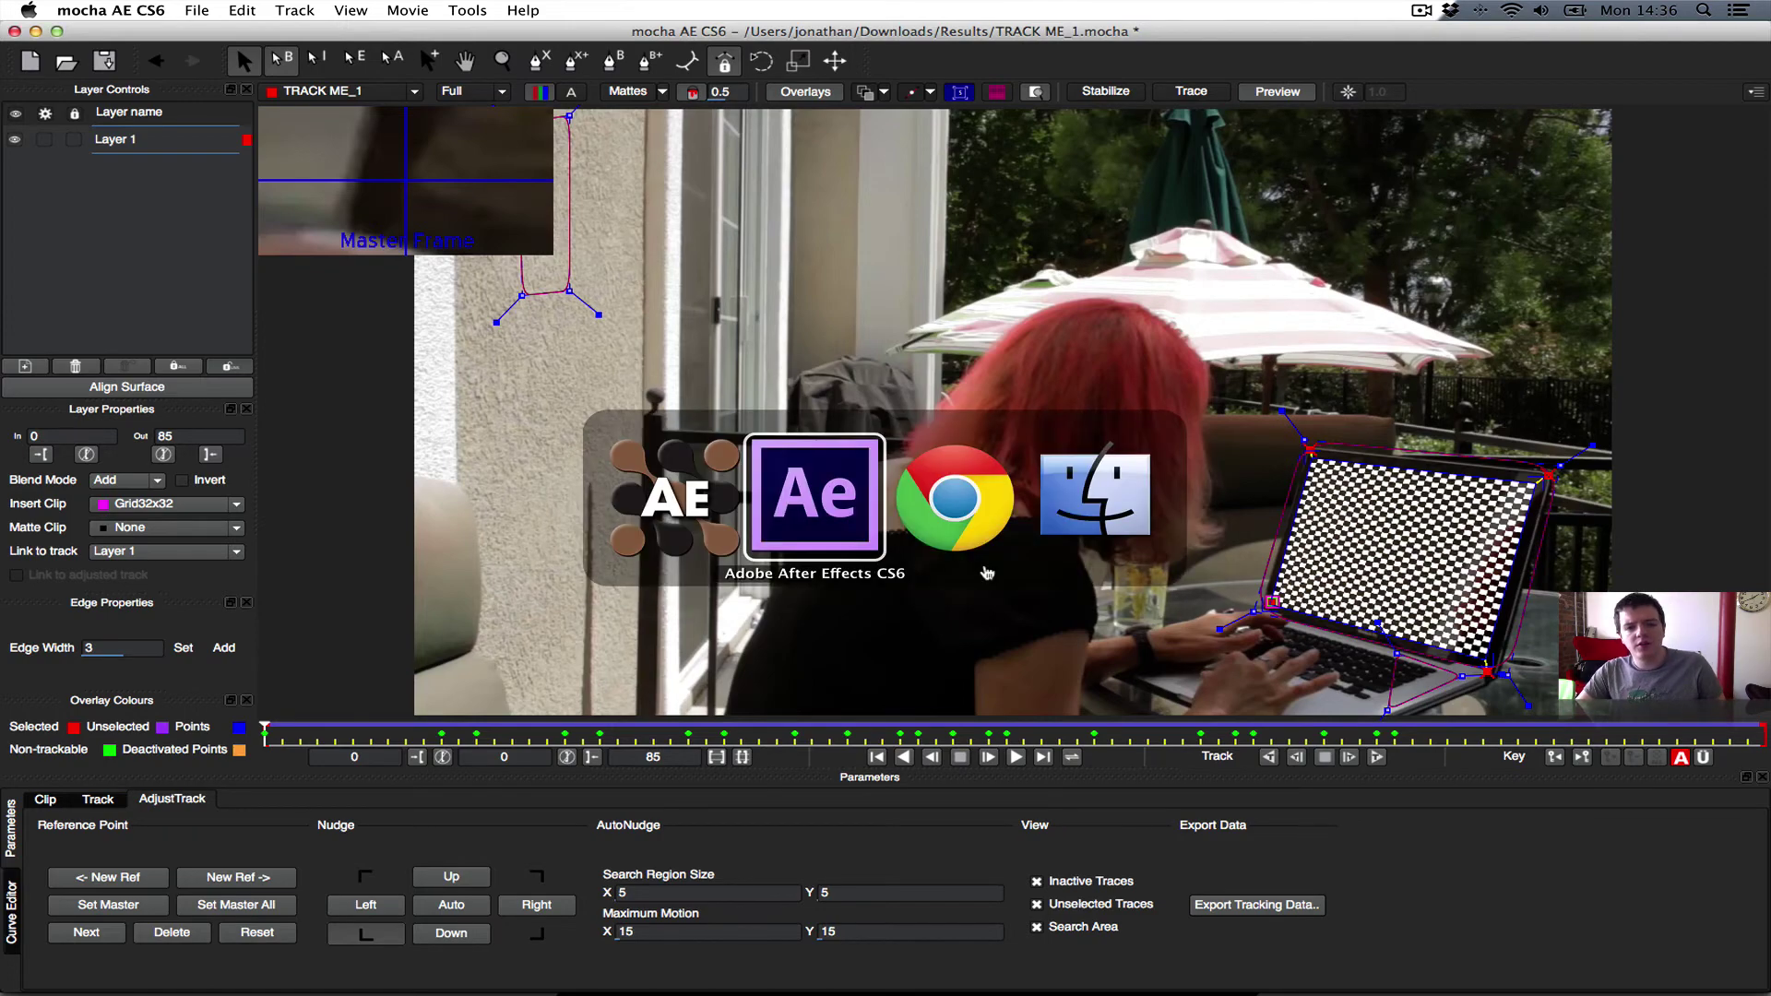
right_click(315, 849)
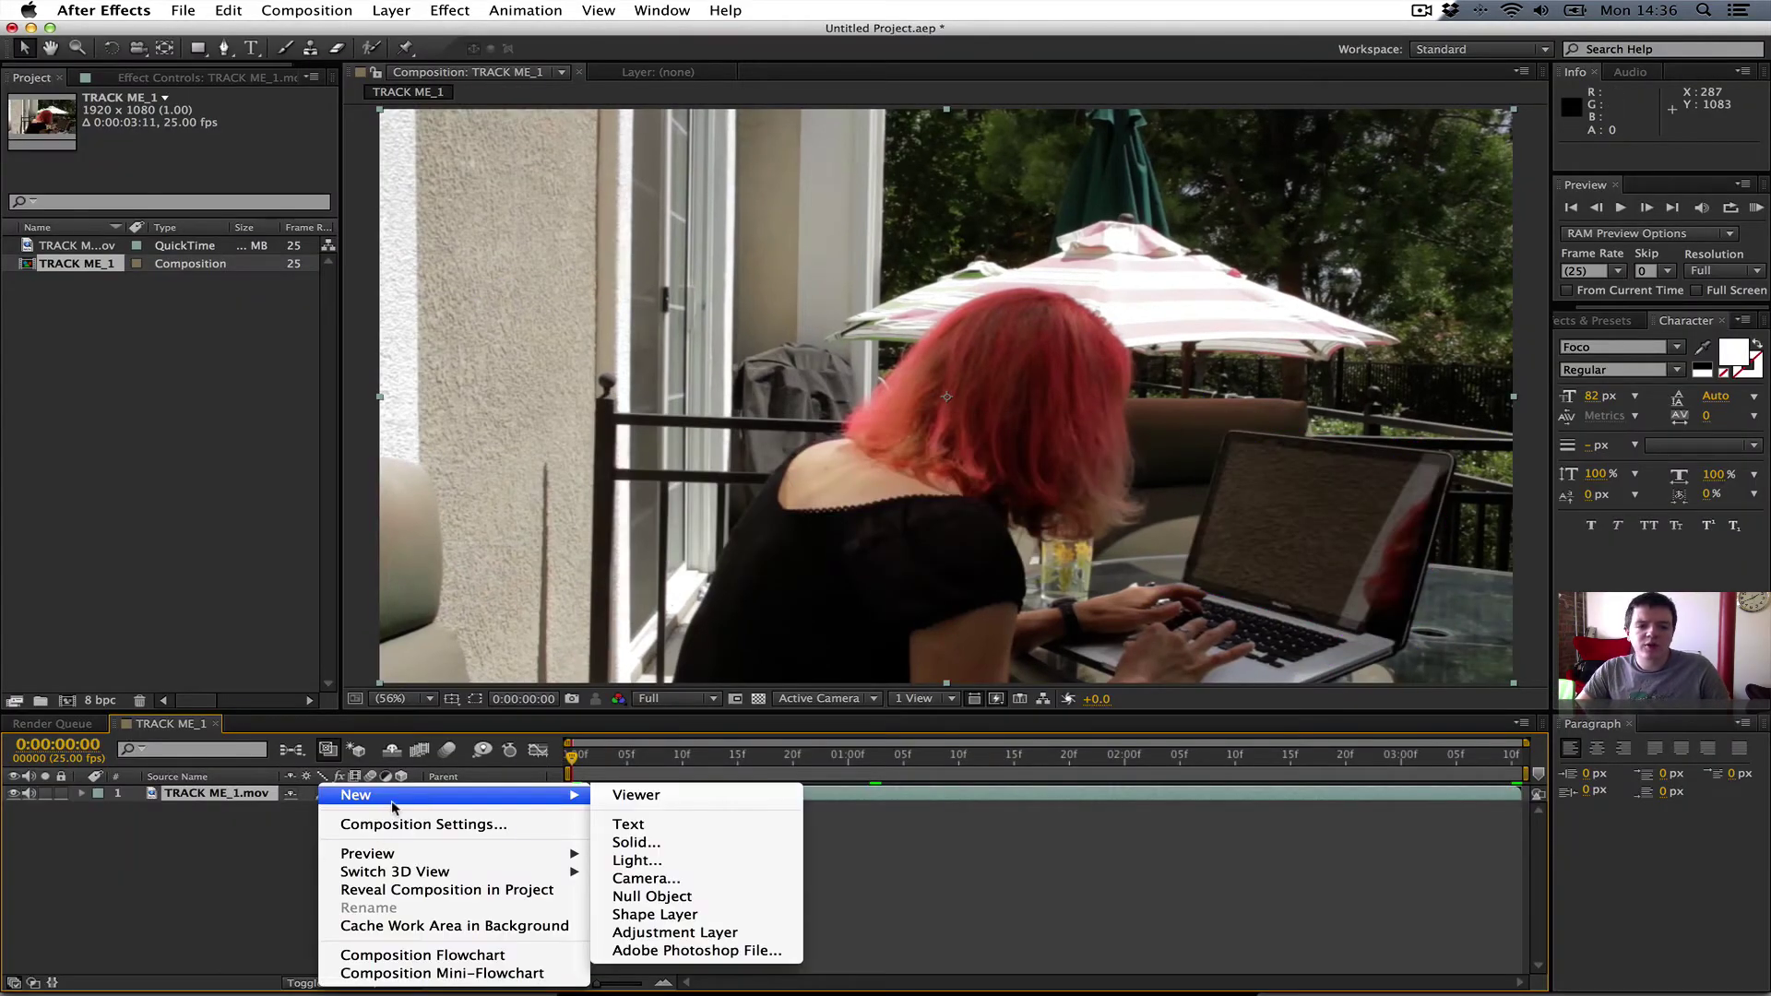
left_click(657, 843)
left_click(268, 382)
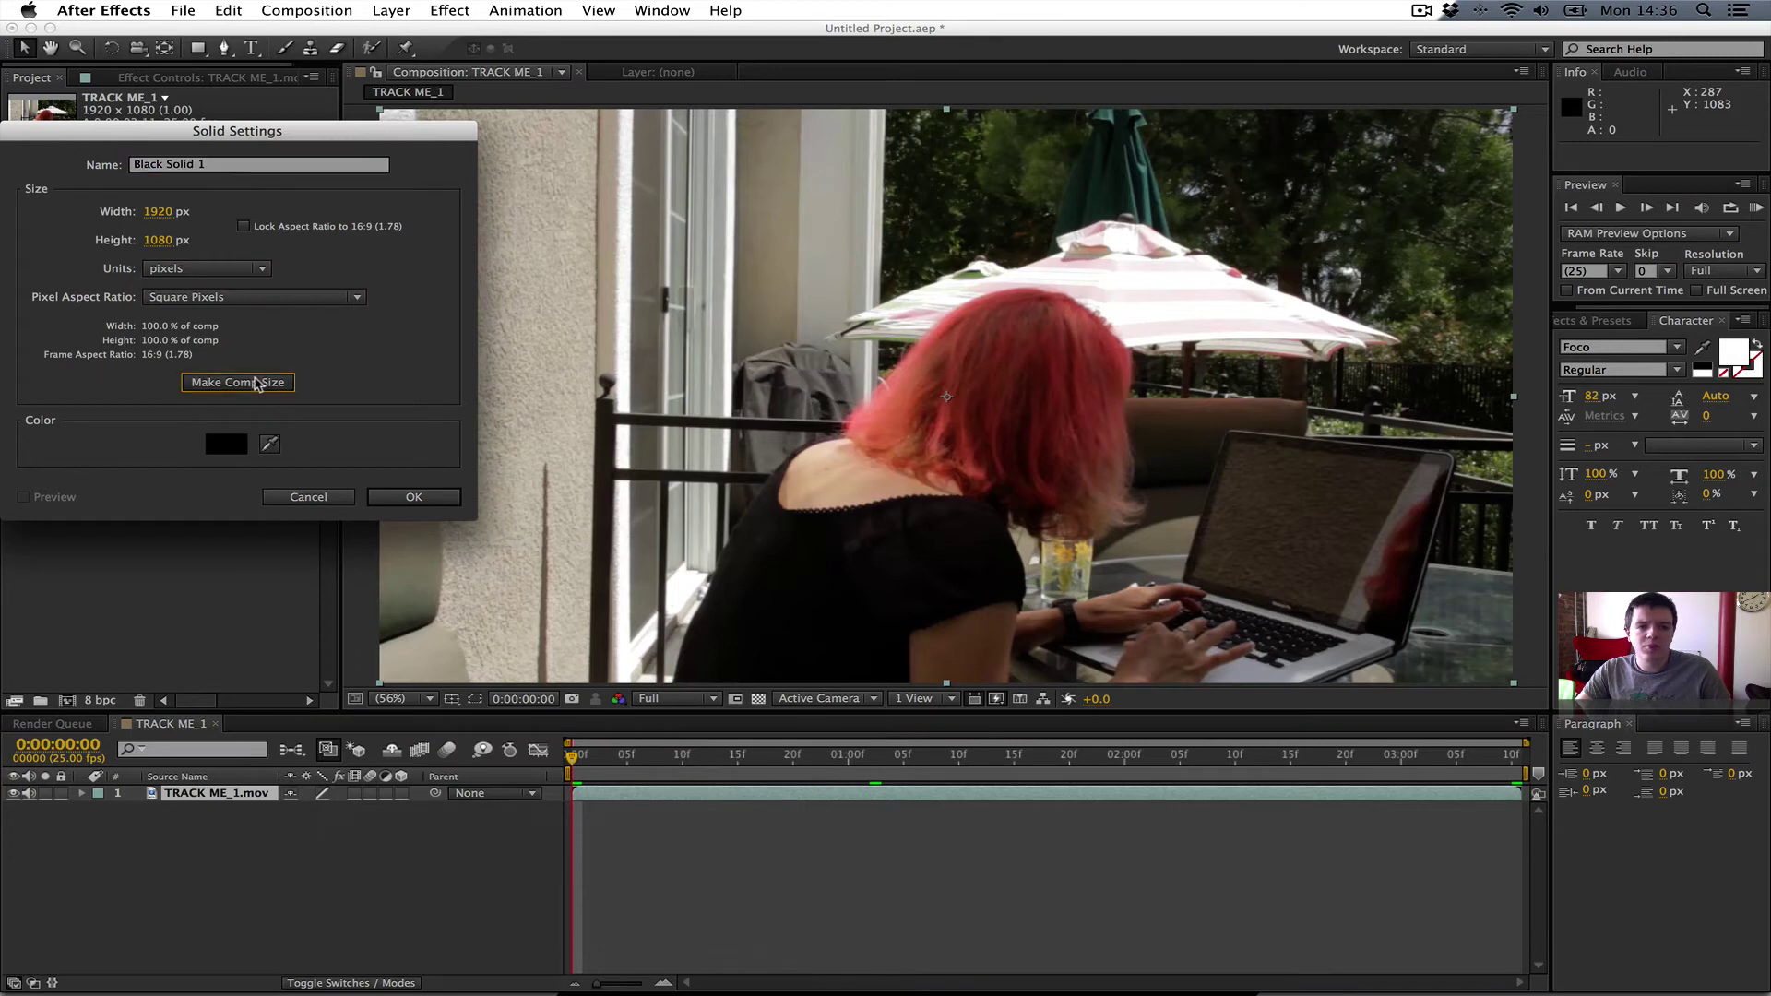
left_click(409, 494)
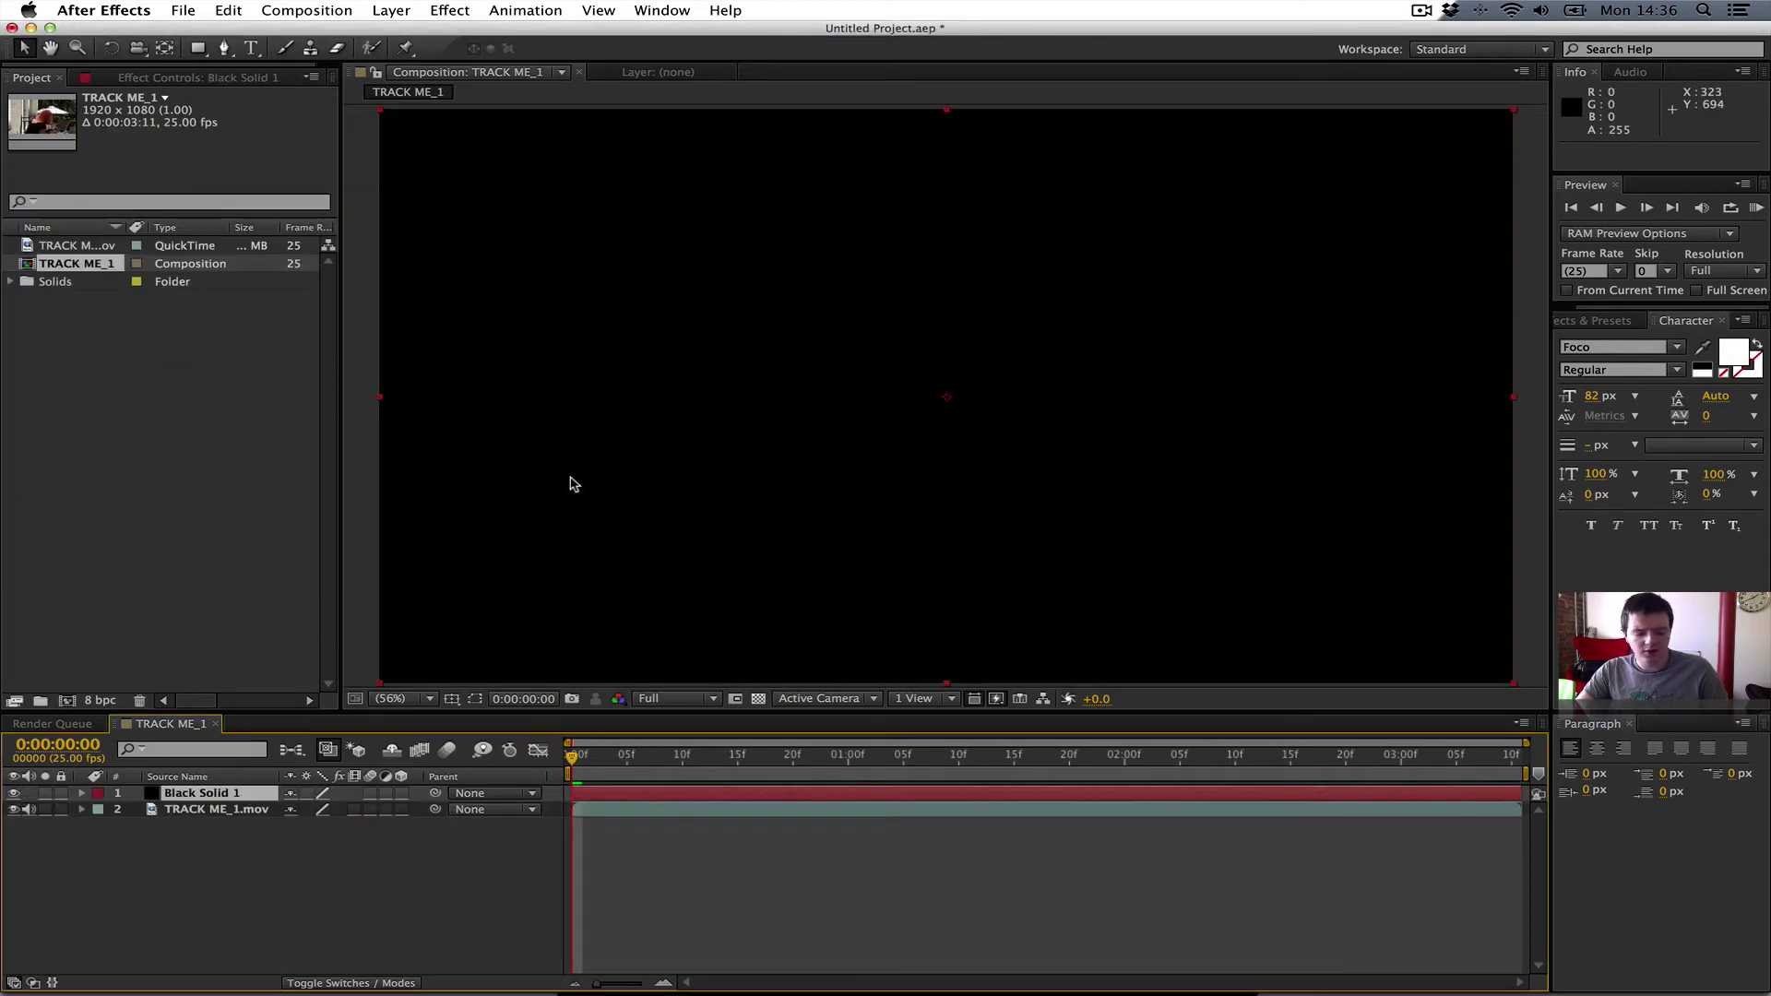
- Paste the tracking data onto the black solid and pre-compose it as Screen, leaving all attributes in TRACK ME_1
key("super+v")
key("super+shift+c")
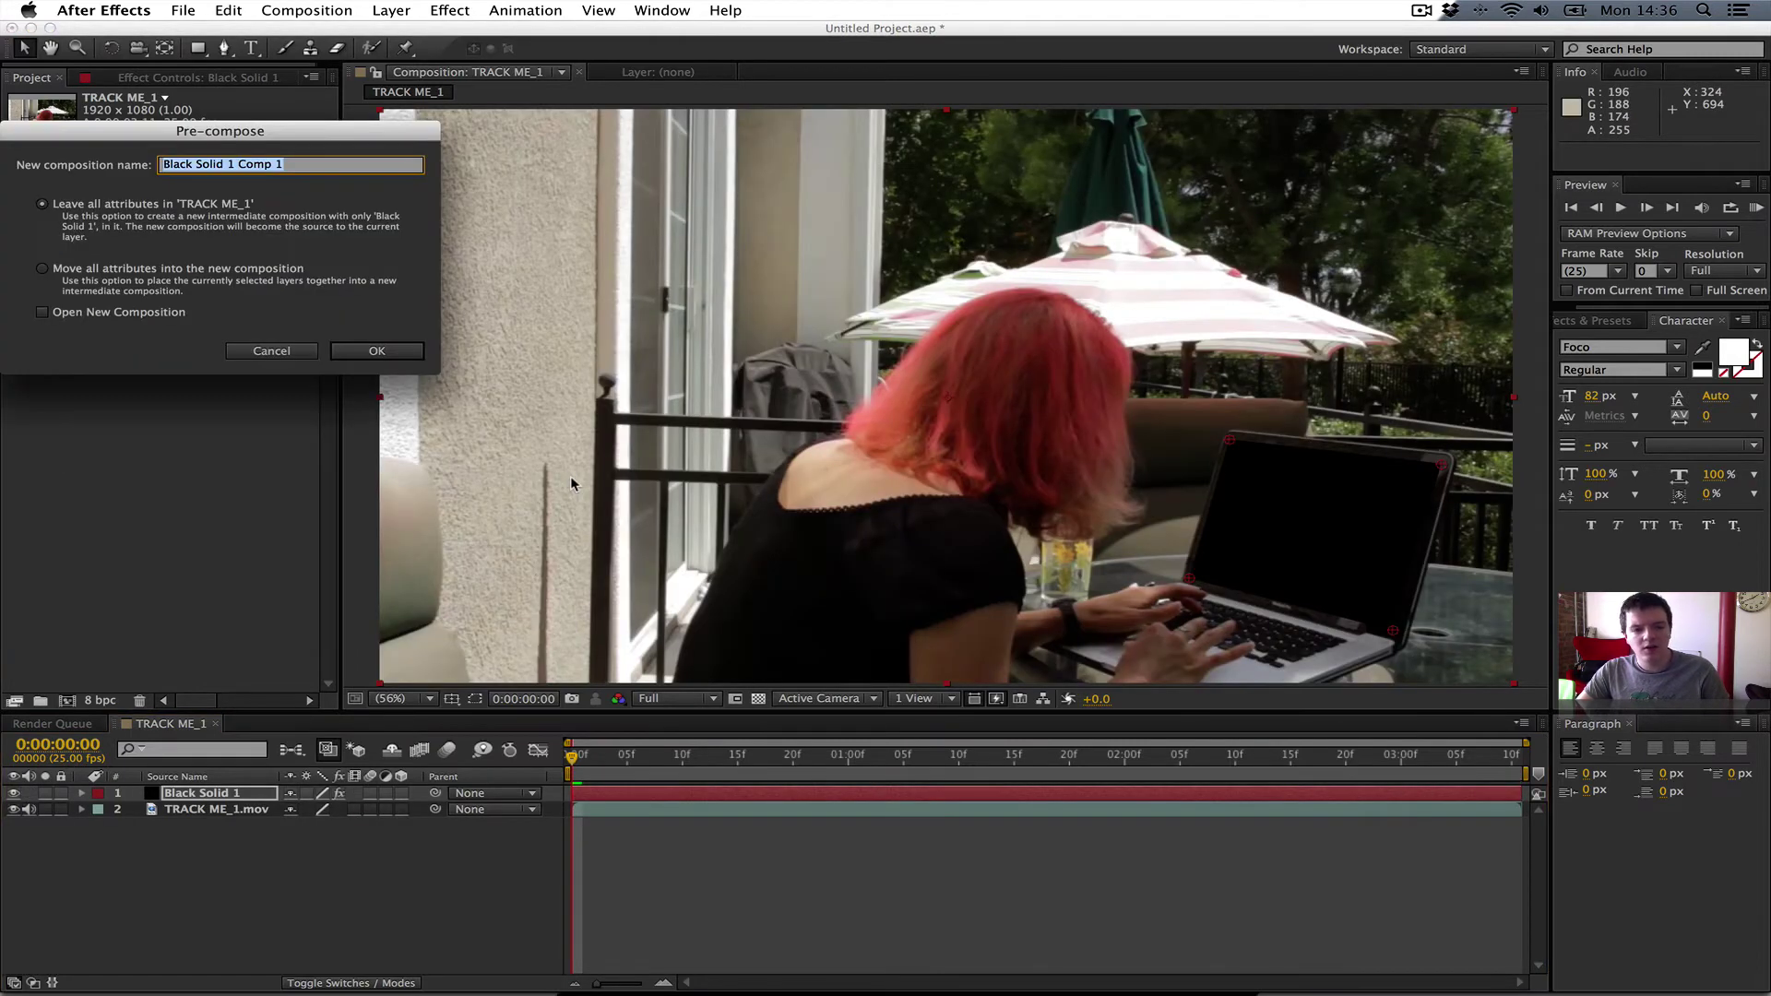
type("Screen")
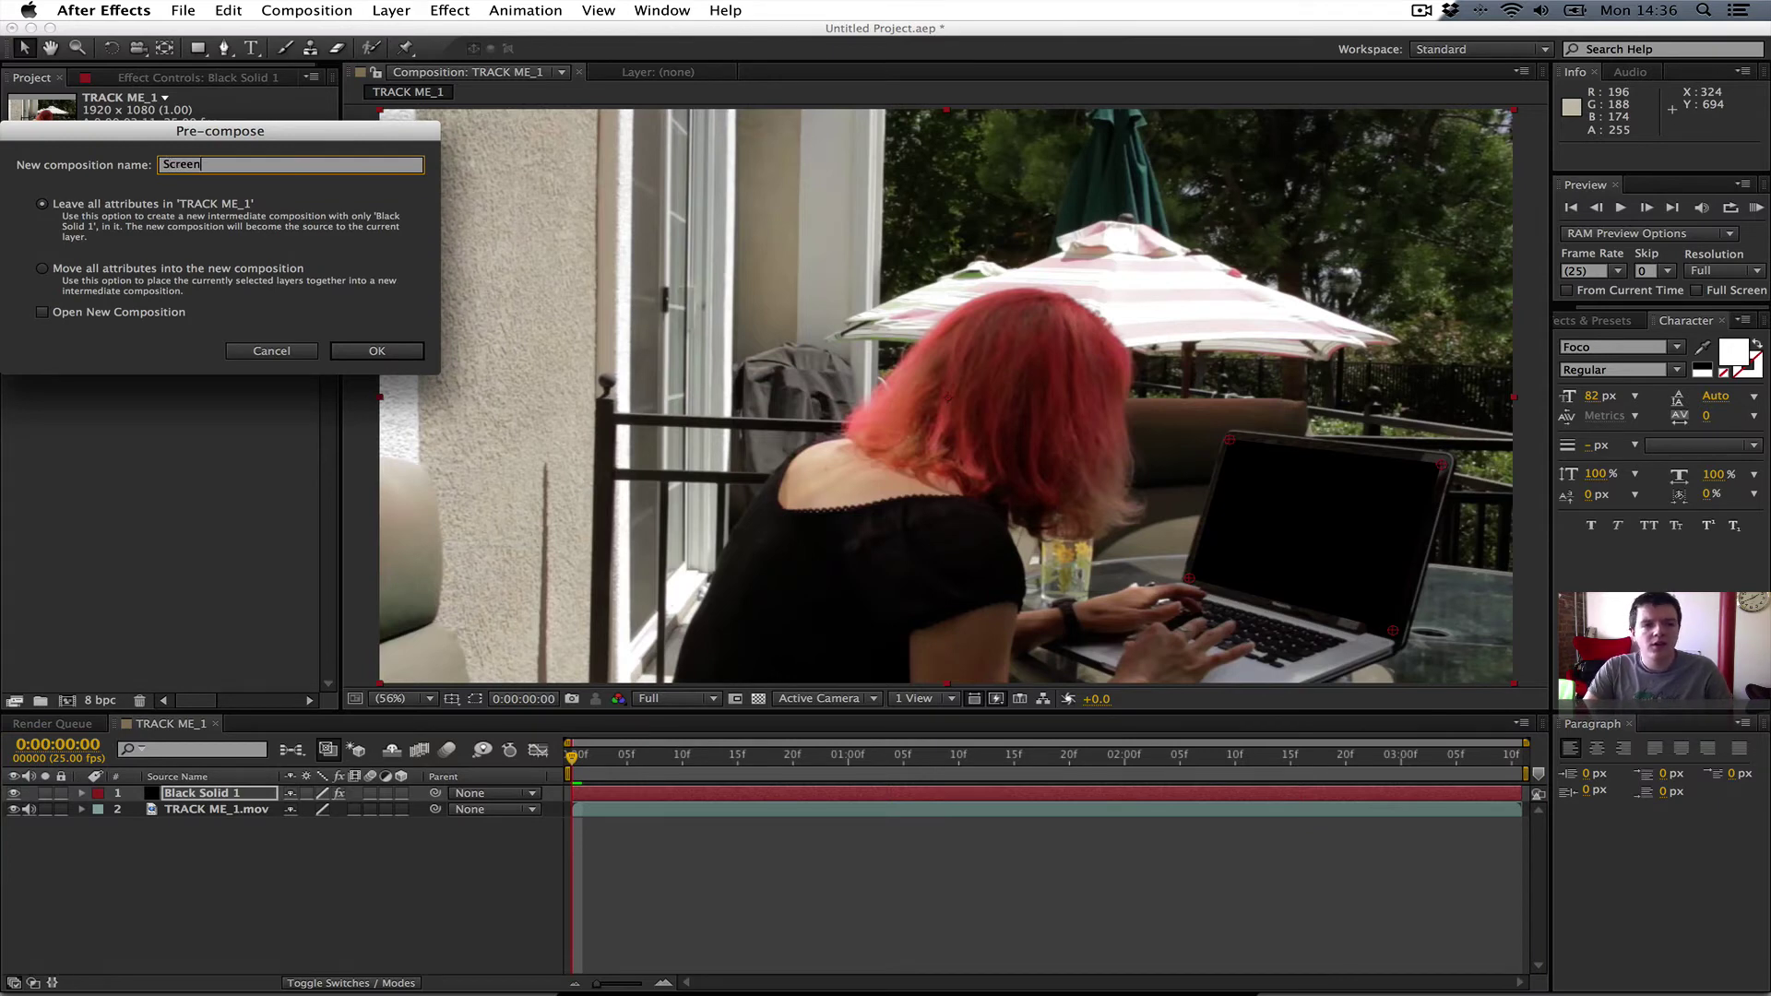
key("Return")
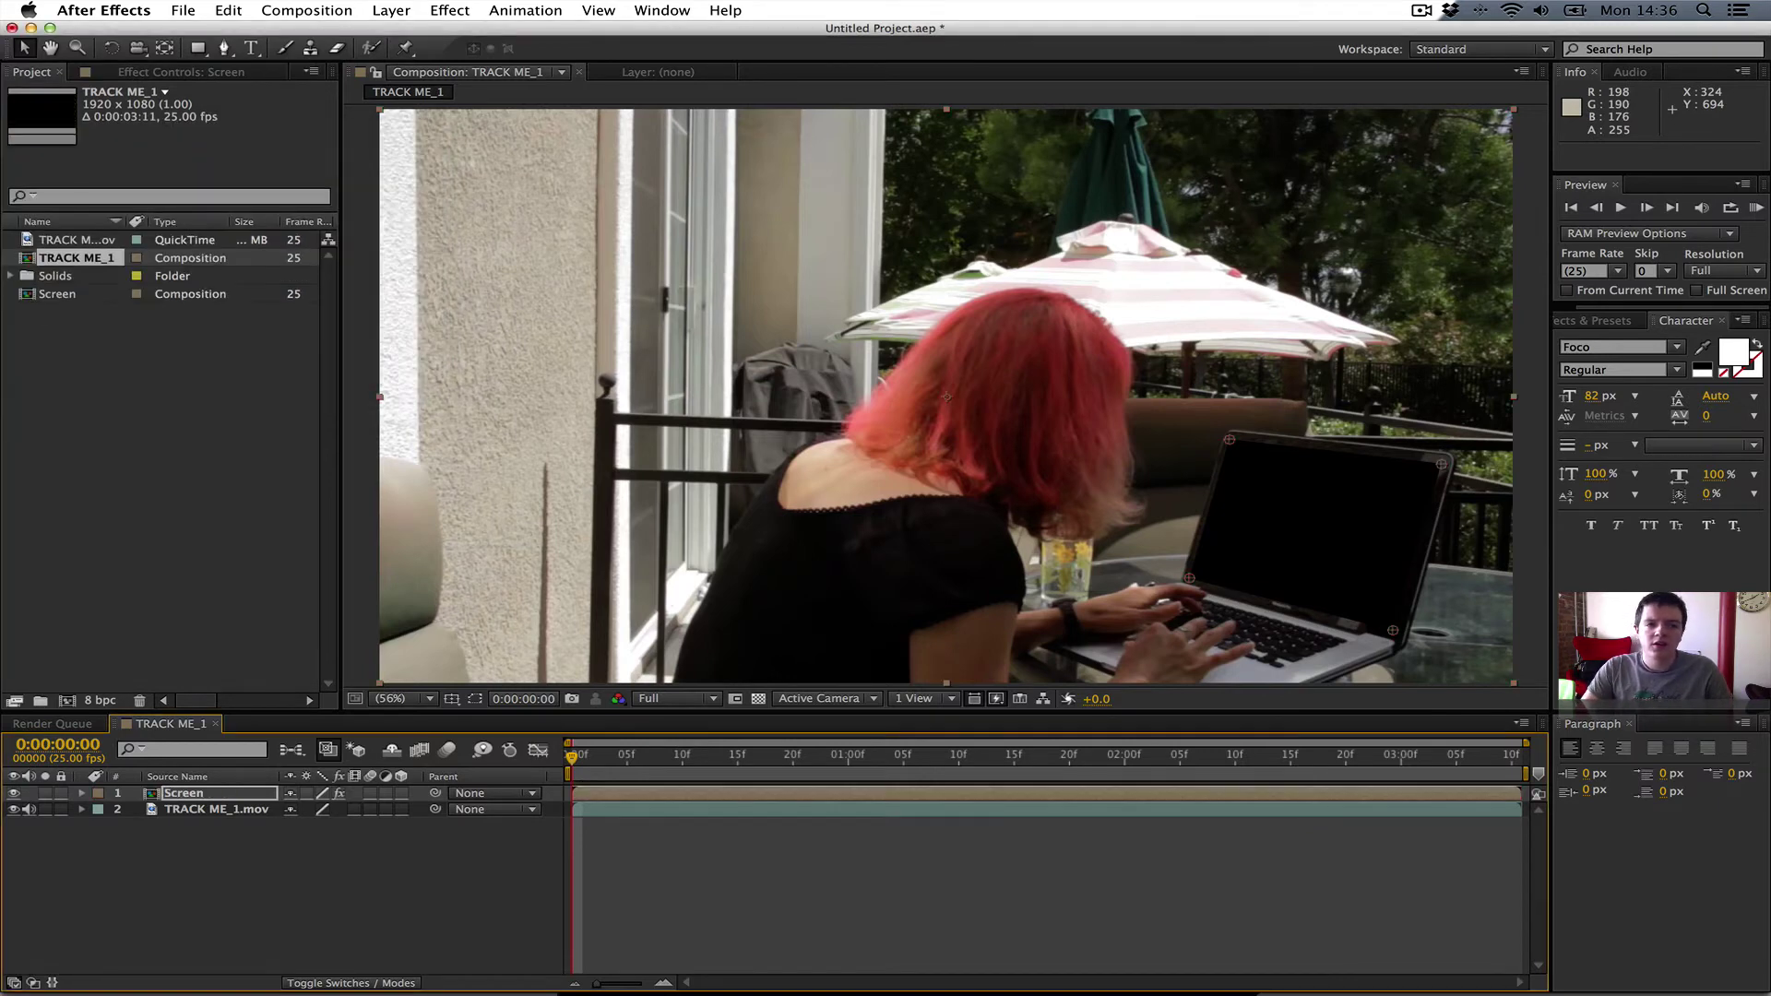
left_click(319, 11)
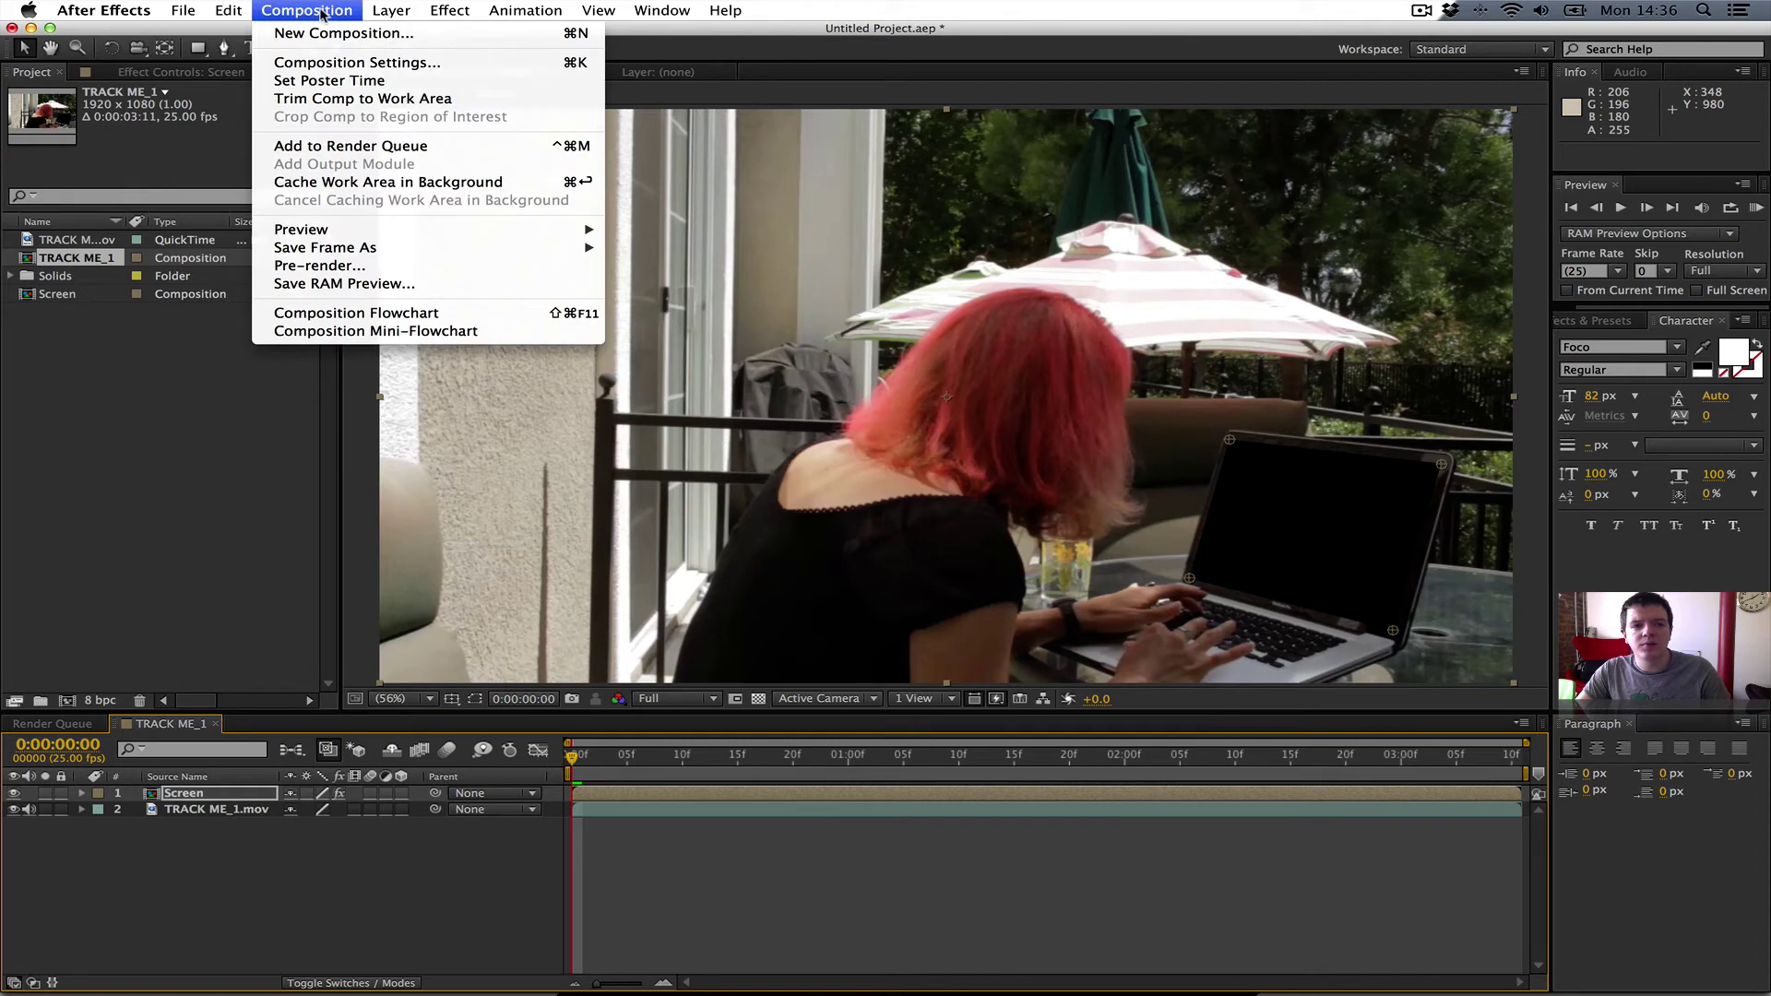
left_click(315, 7)
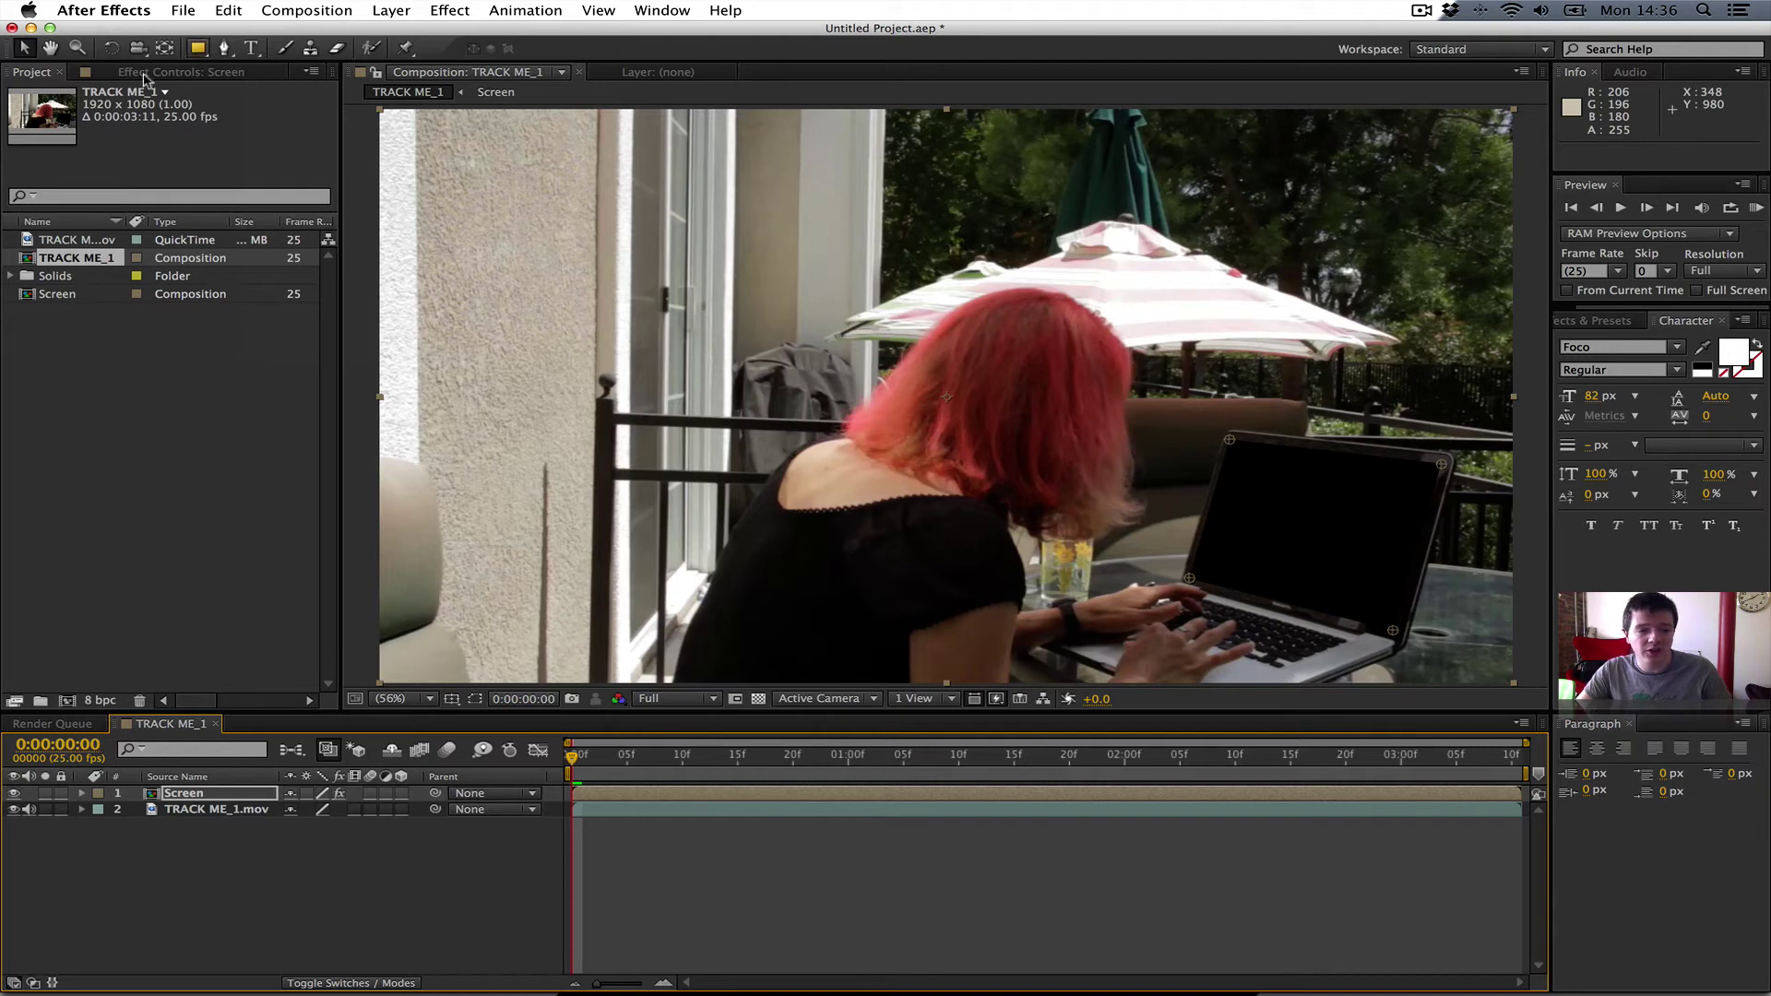
- Open the Screen pre-comp and delete the black solid from it and from the project's Solids folder
double_click(180, 795)
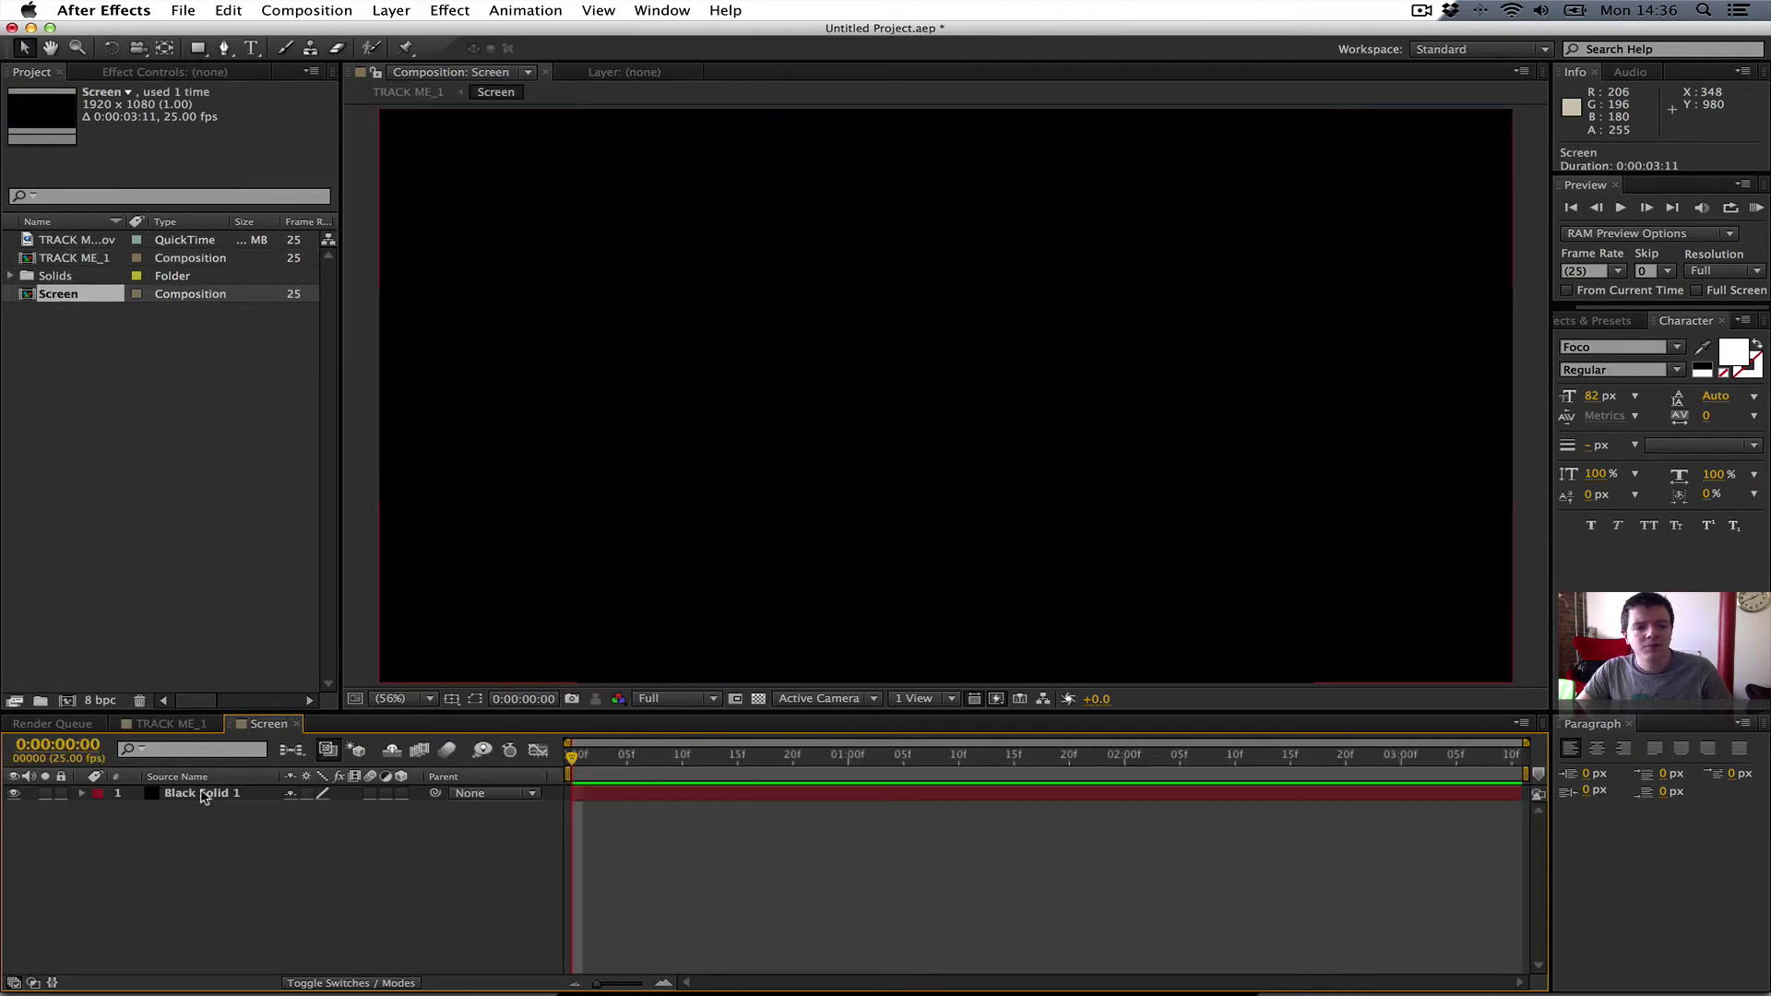
left_click(177, 797)
key("Delete")
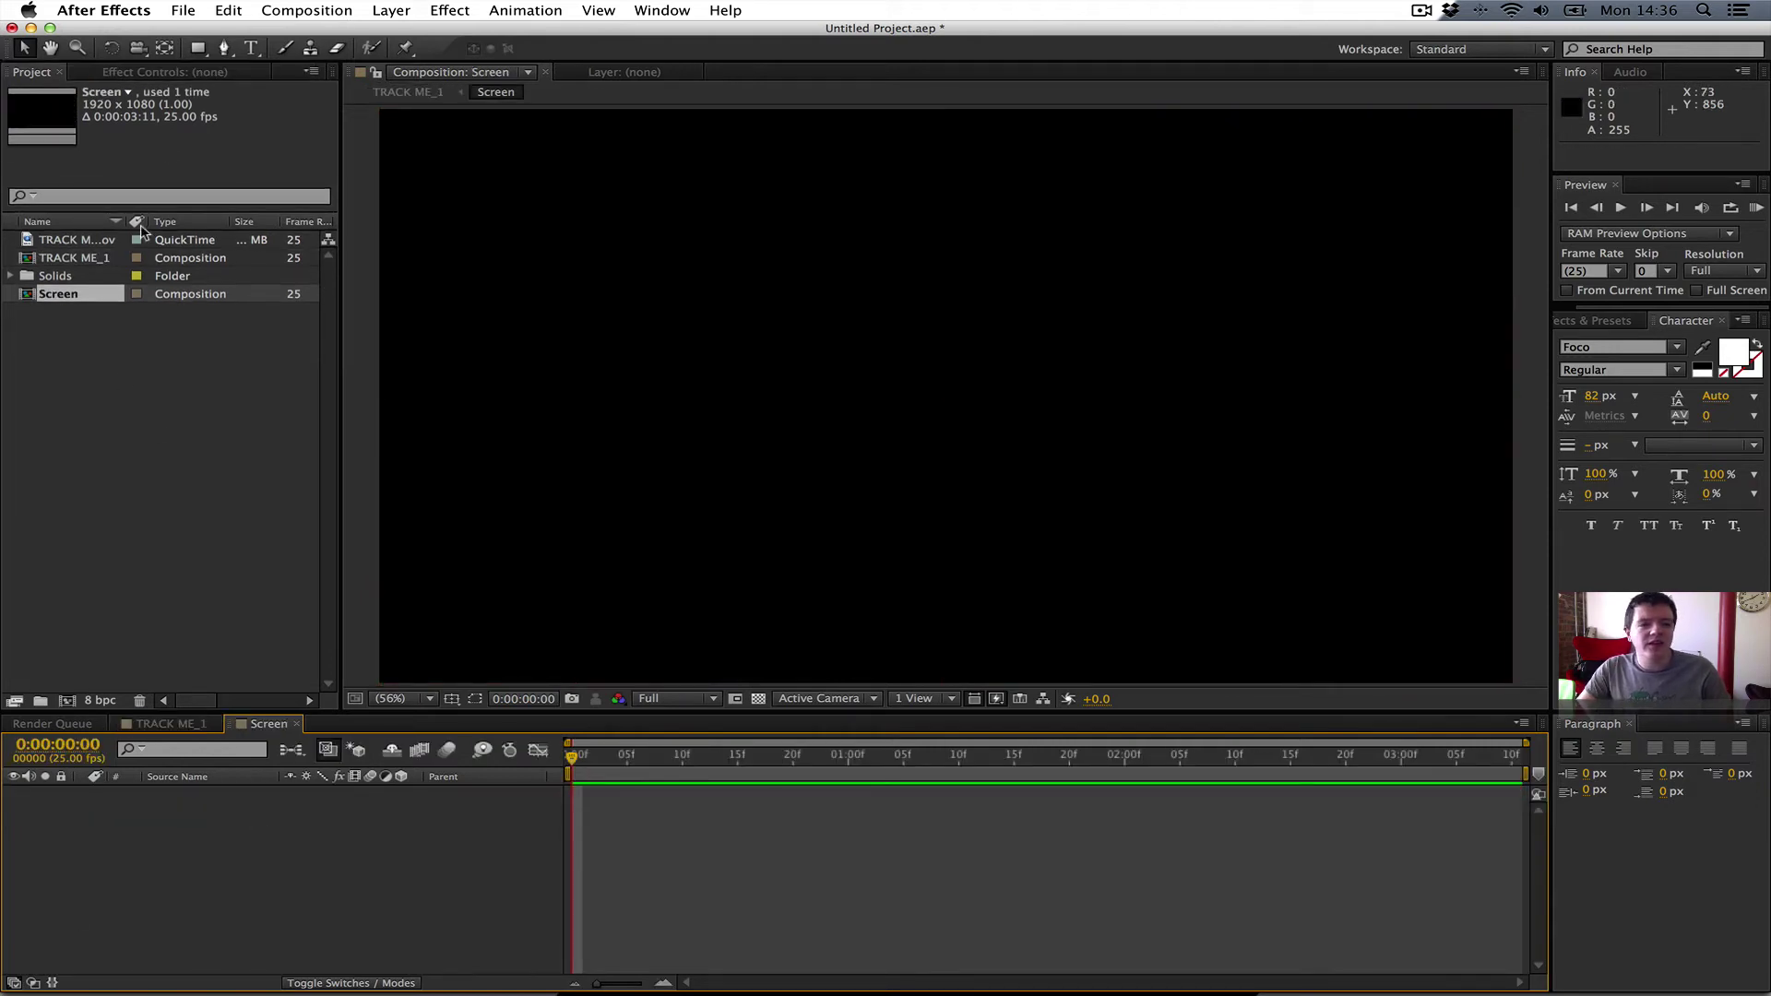
left_click(10, 276)
left_click(74, 293)
key("Delete")
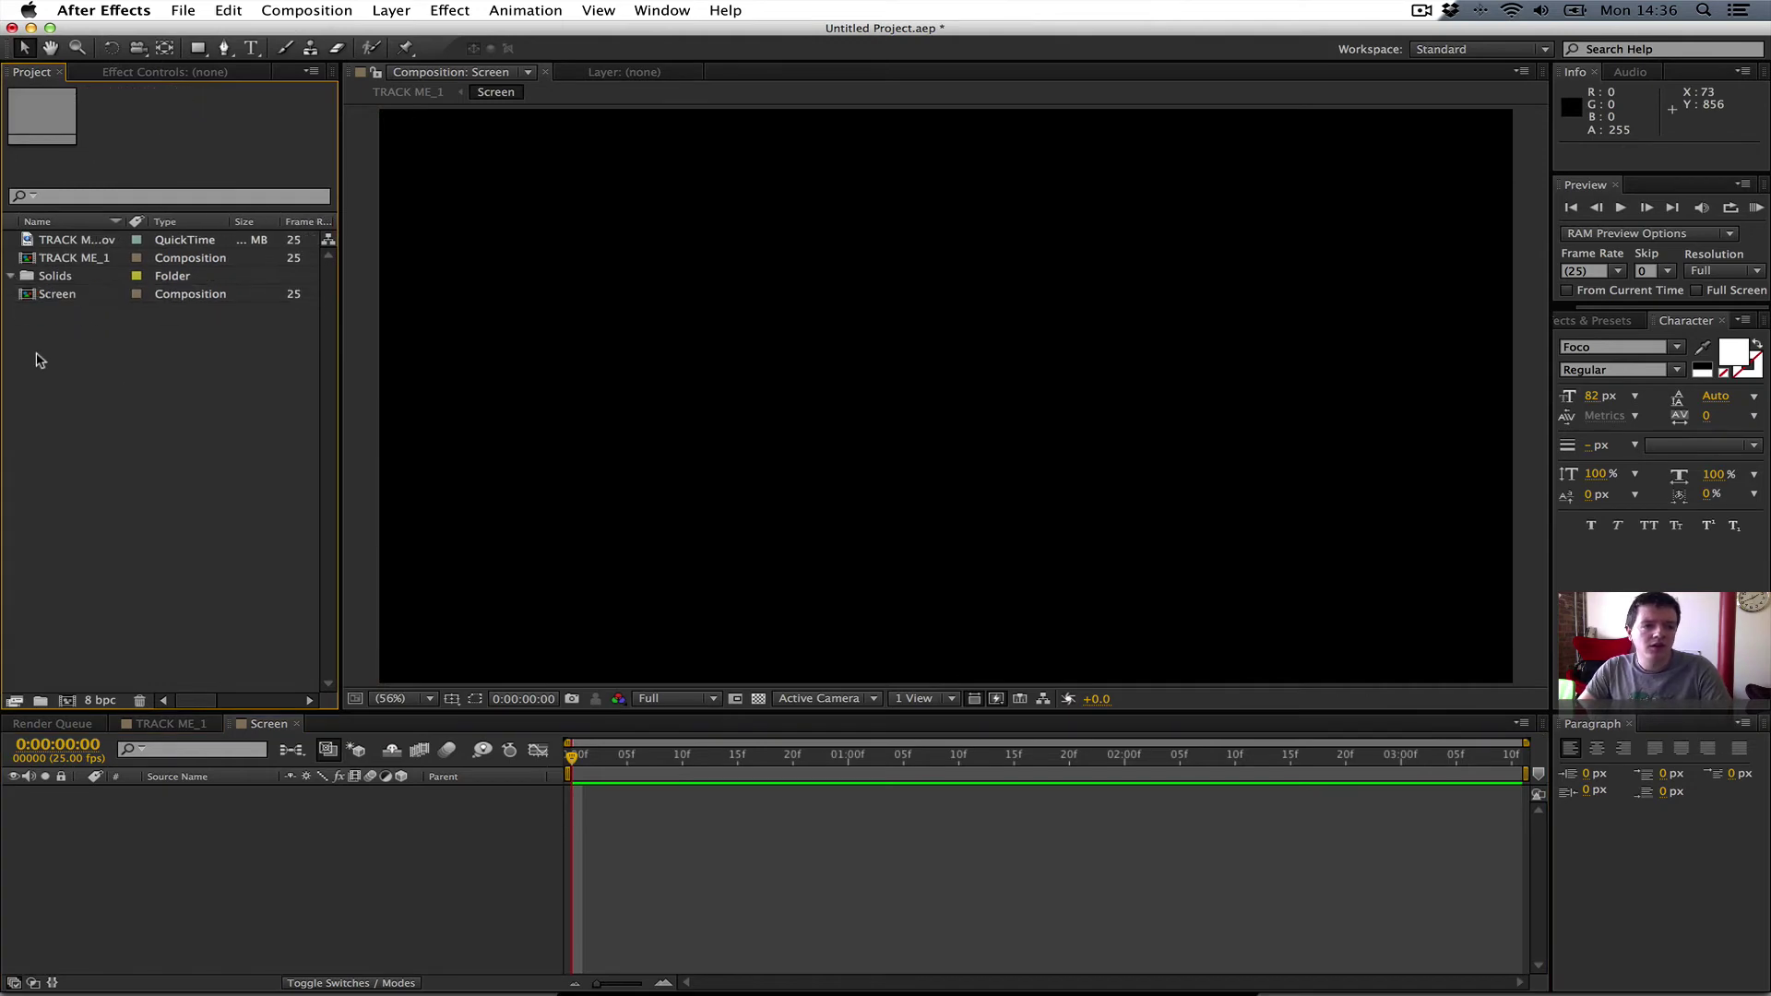
- Import Screen Shot 2013-05-13 at 14.06.39 (2).png from the Desktop and add it to the Screen comp
right_click(111, 343)
mouse_move(267, 408)
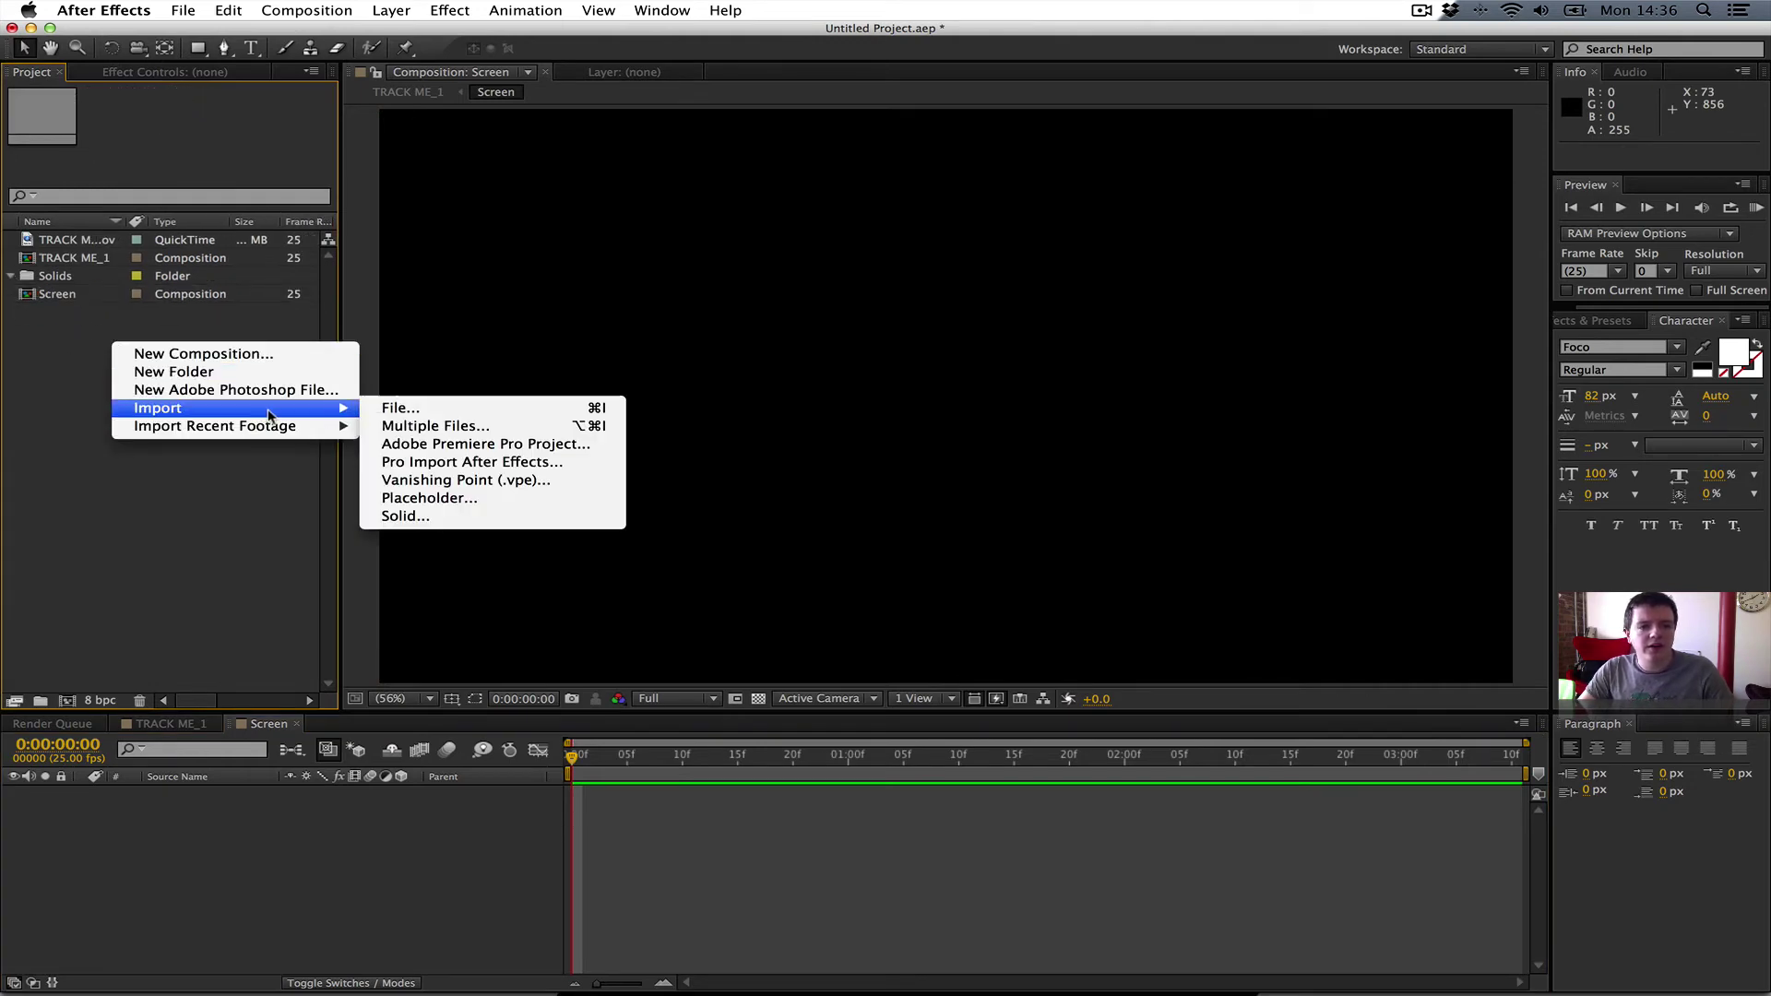
left_click(404, 415)
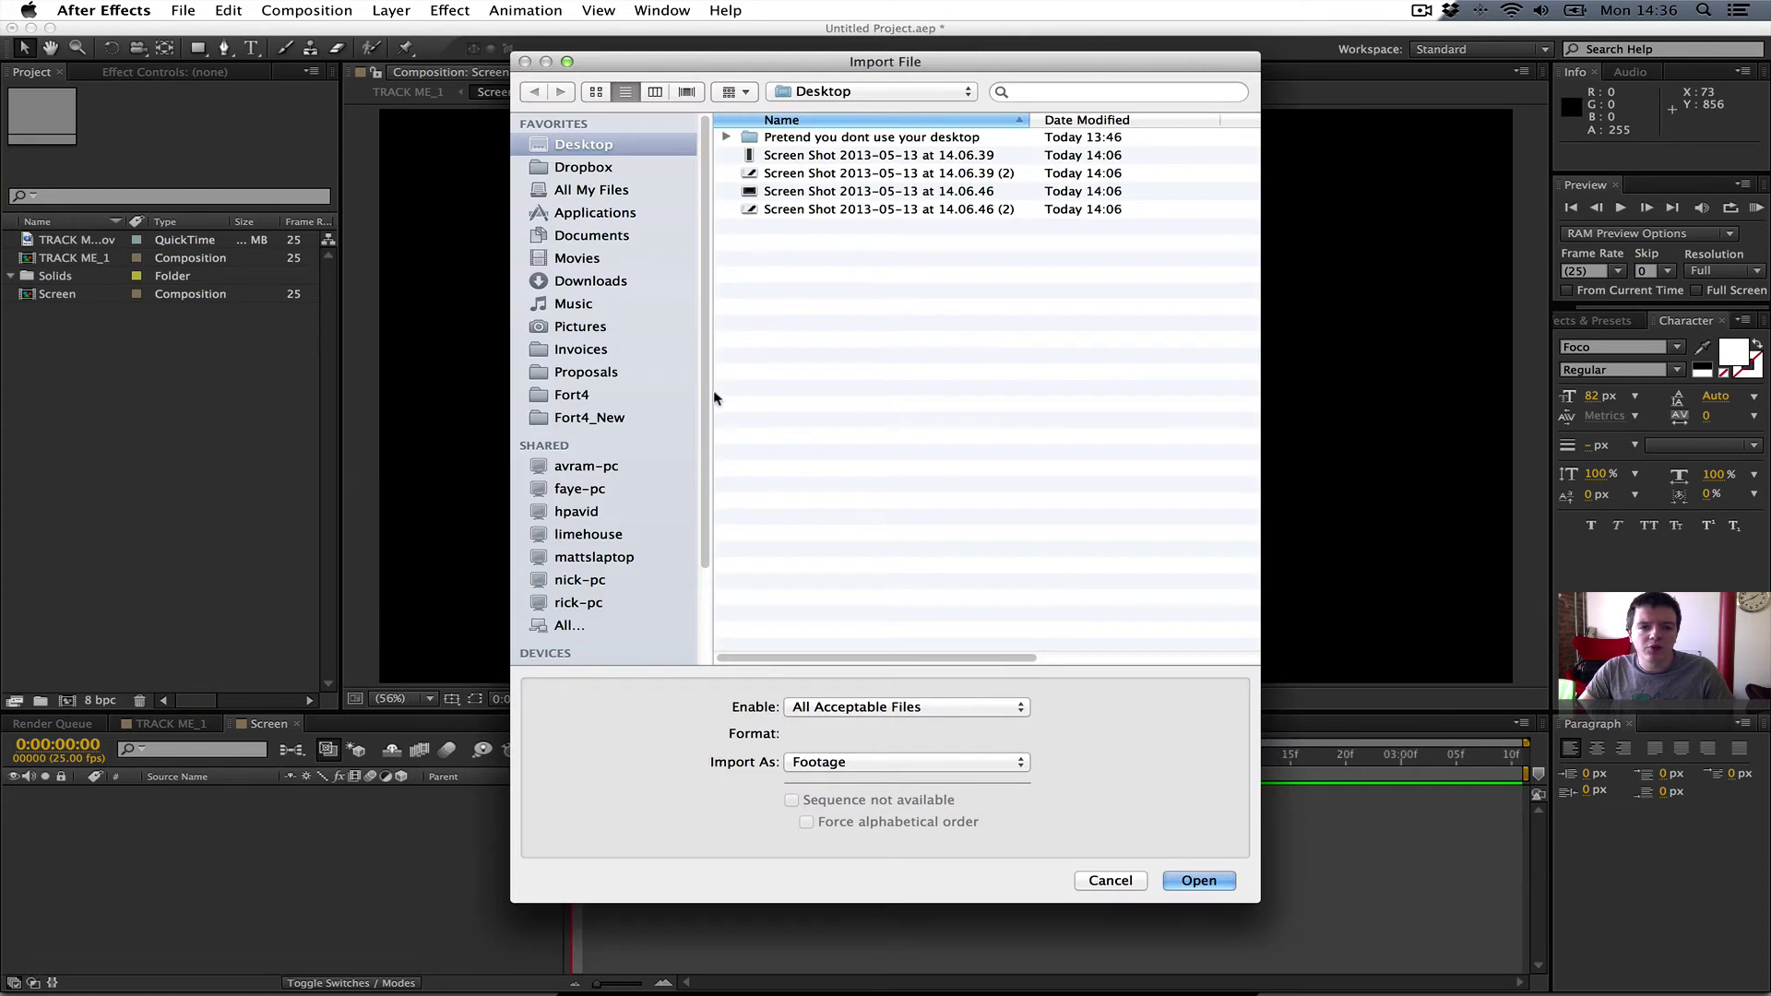
double_click(831, 178)
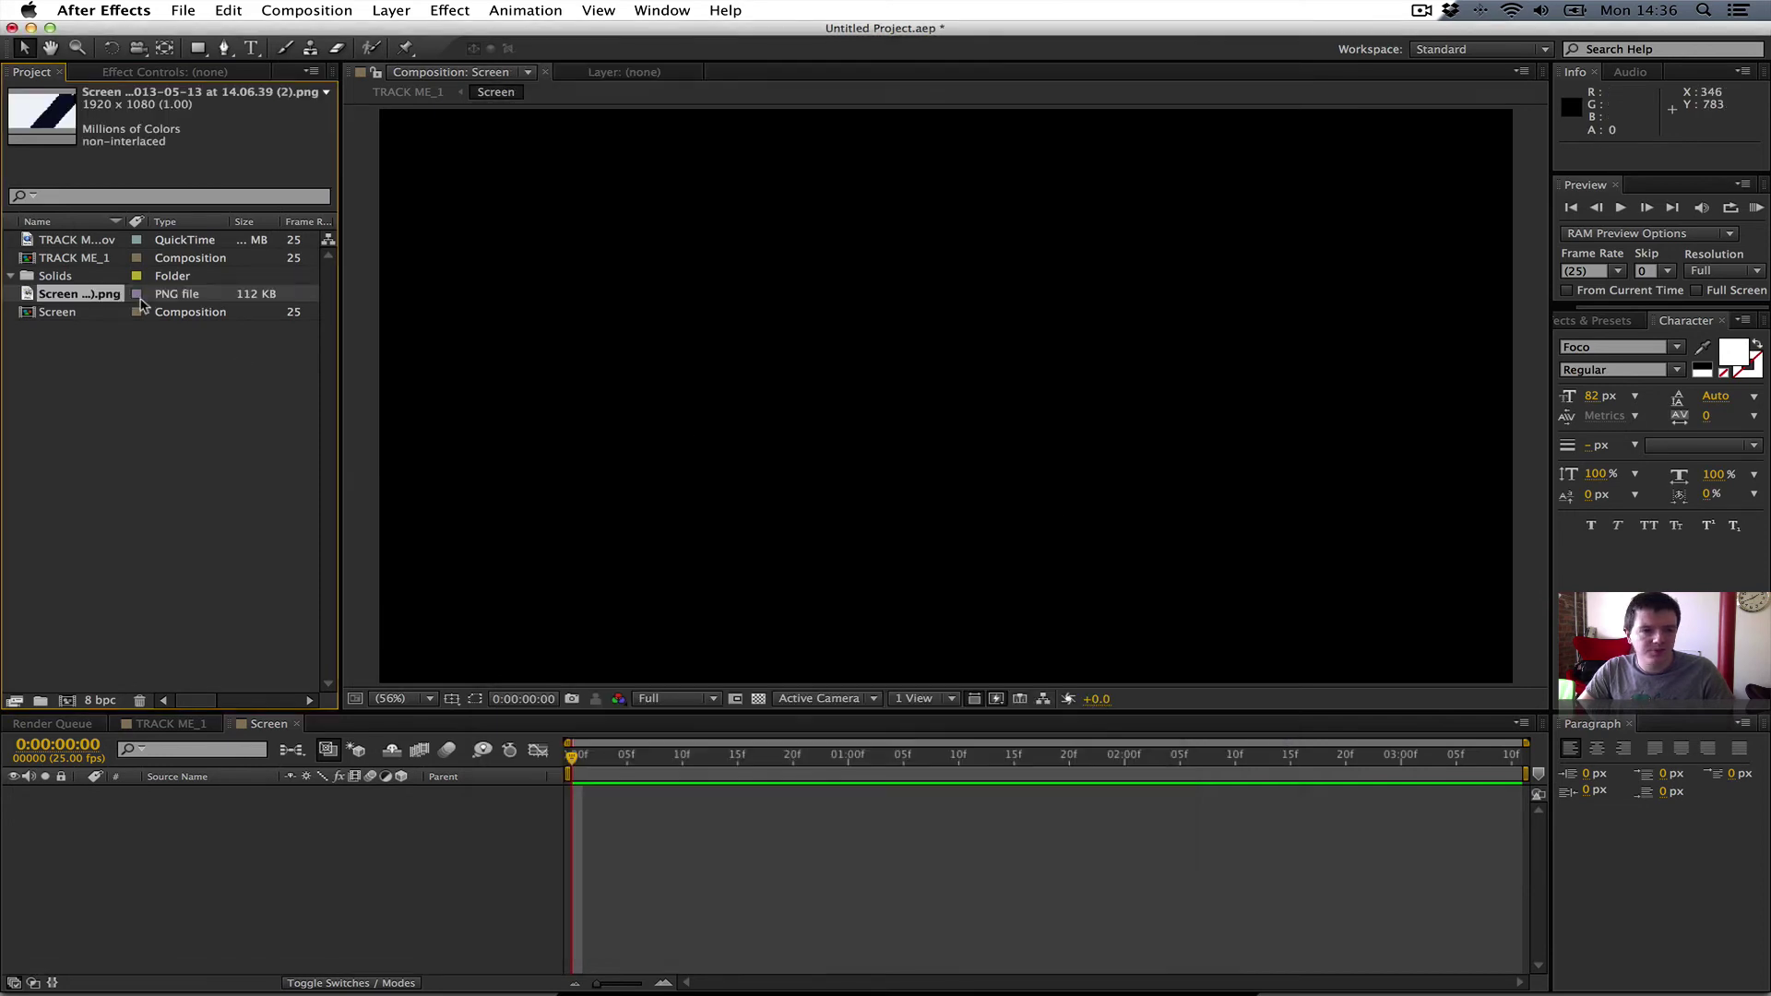
left_click_drag(79, 293, 287, 830)
- Return to the TRACK ME_1 comp, scrub through the clip to check the tracked screenshot, and go back to the start
left_click(171, 723)
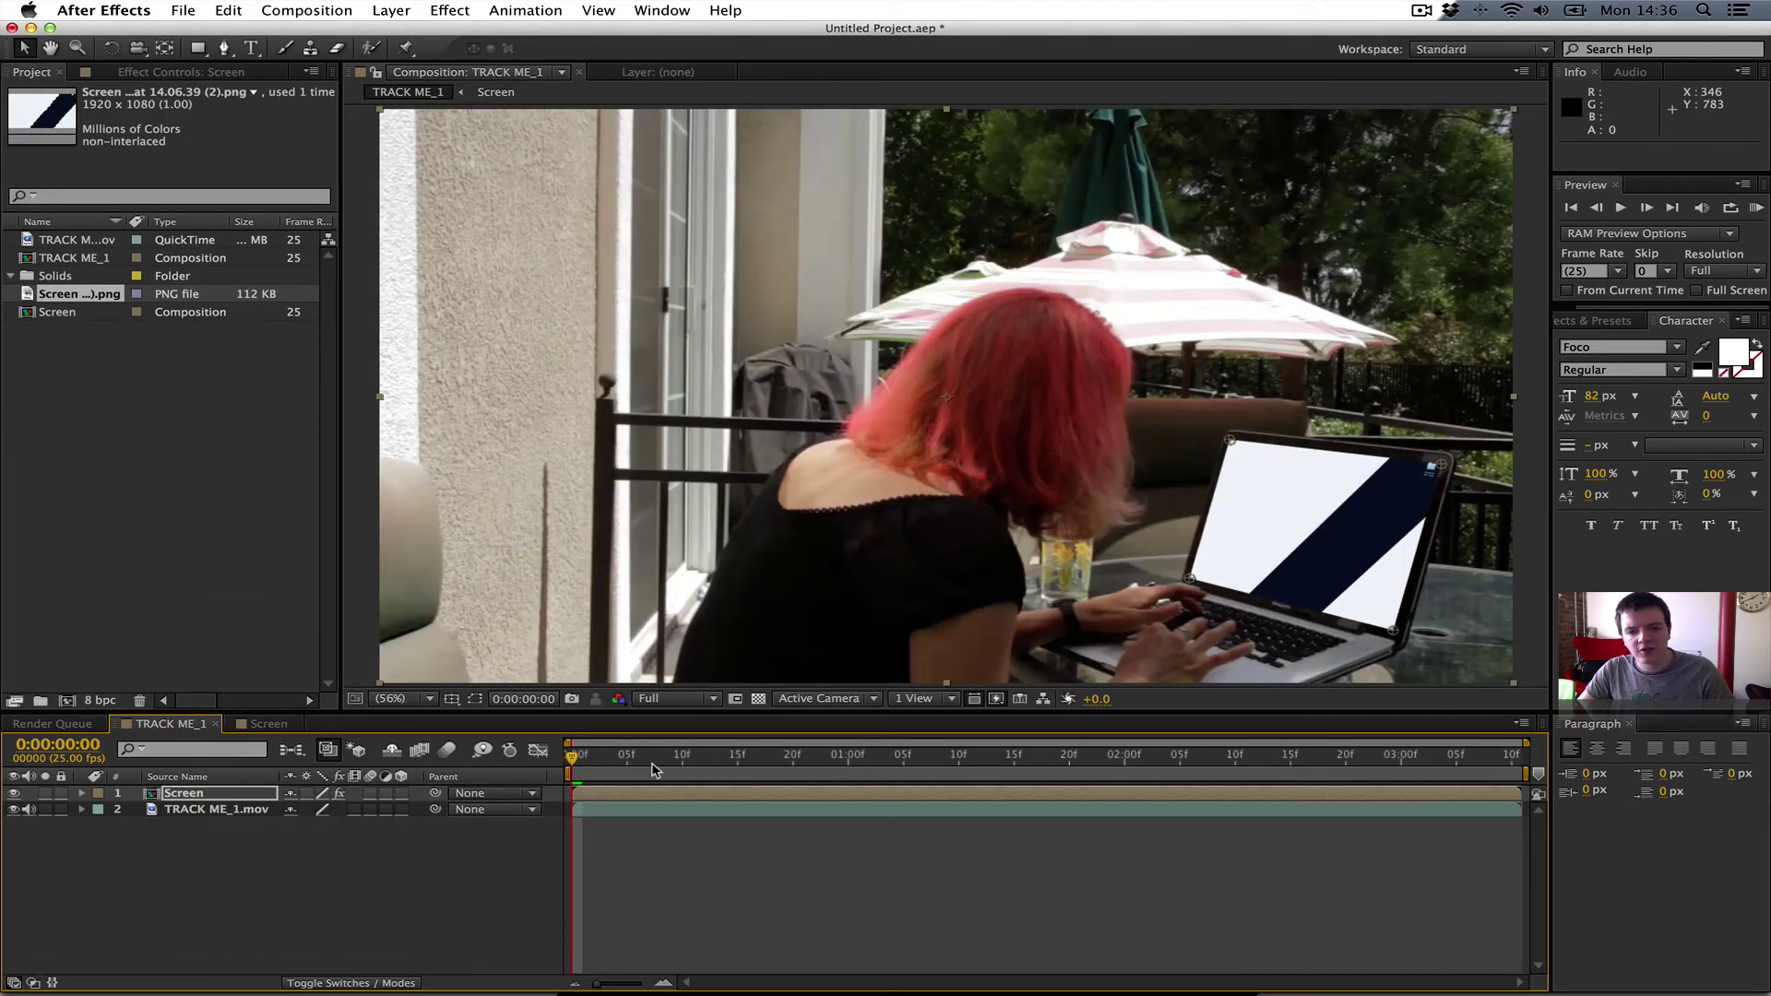
left_click_drag(674, 757, 1378, 758)
key("Home")
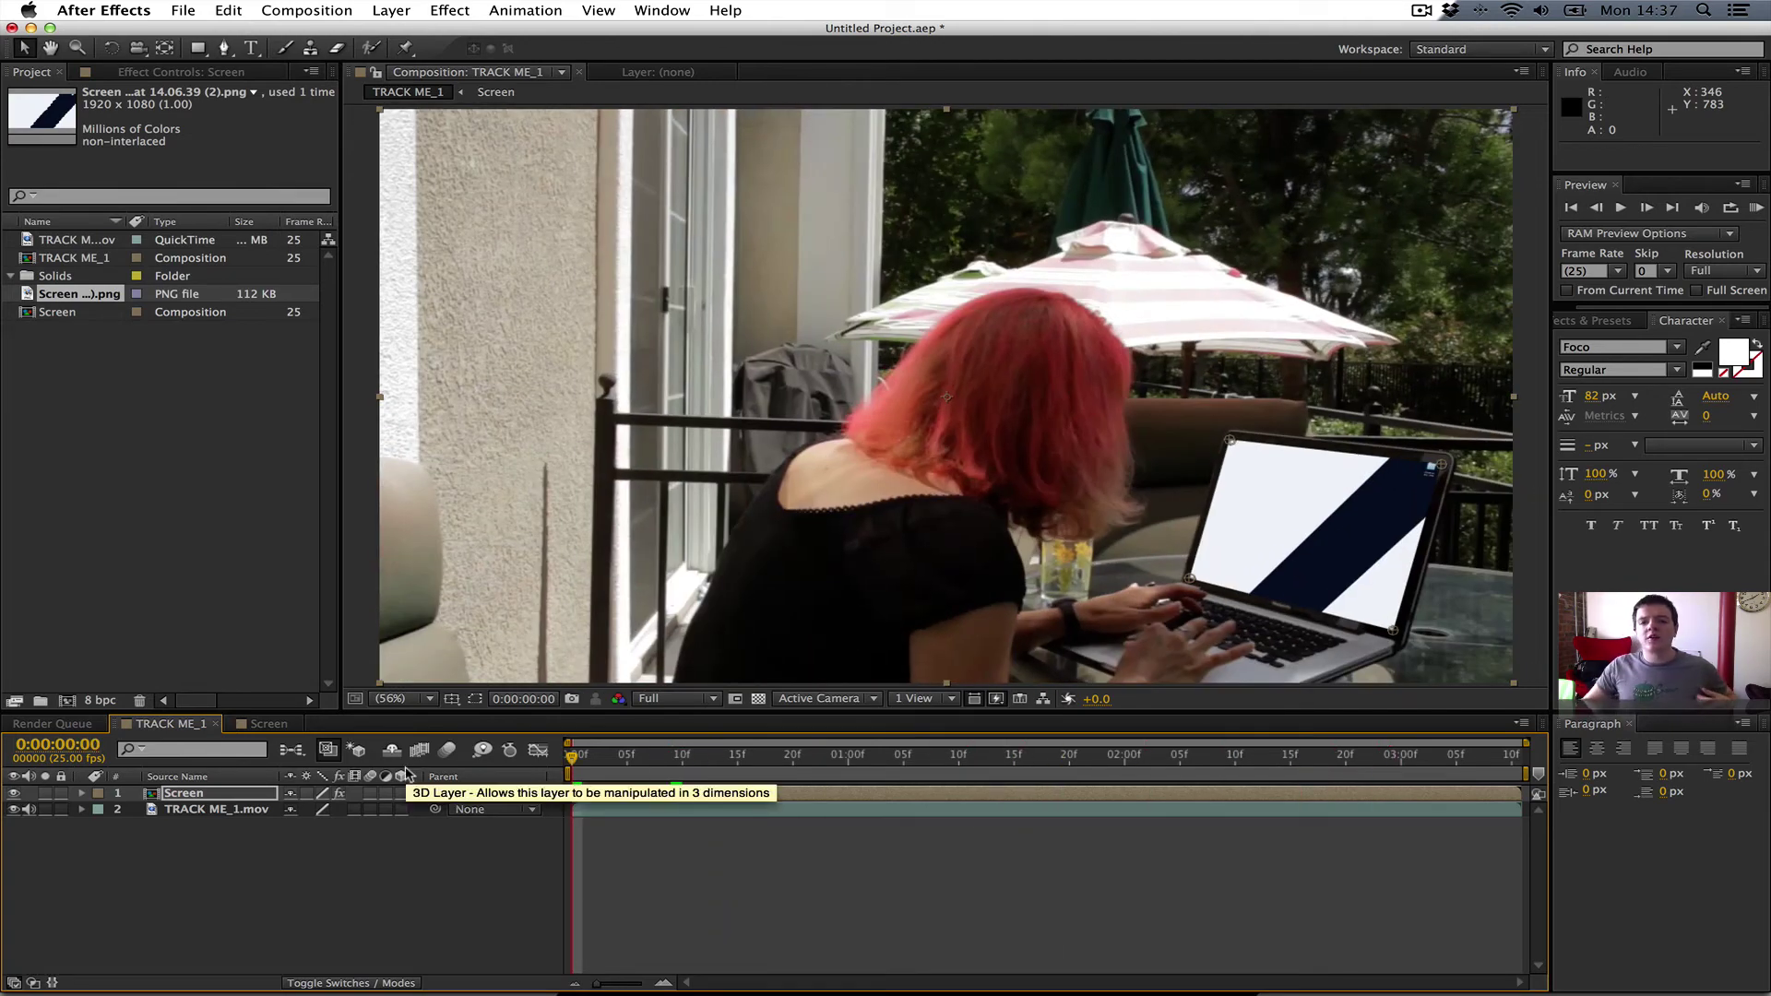
- Duplicate the Screen and TRACK ME_1.mov layers, with the footage copy between the two Screen layers, and show the blending mode and track matte columns
left_click(190, 870)
left_click(205, 811)
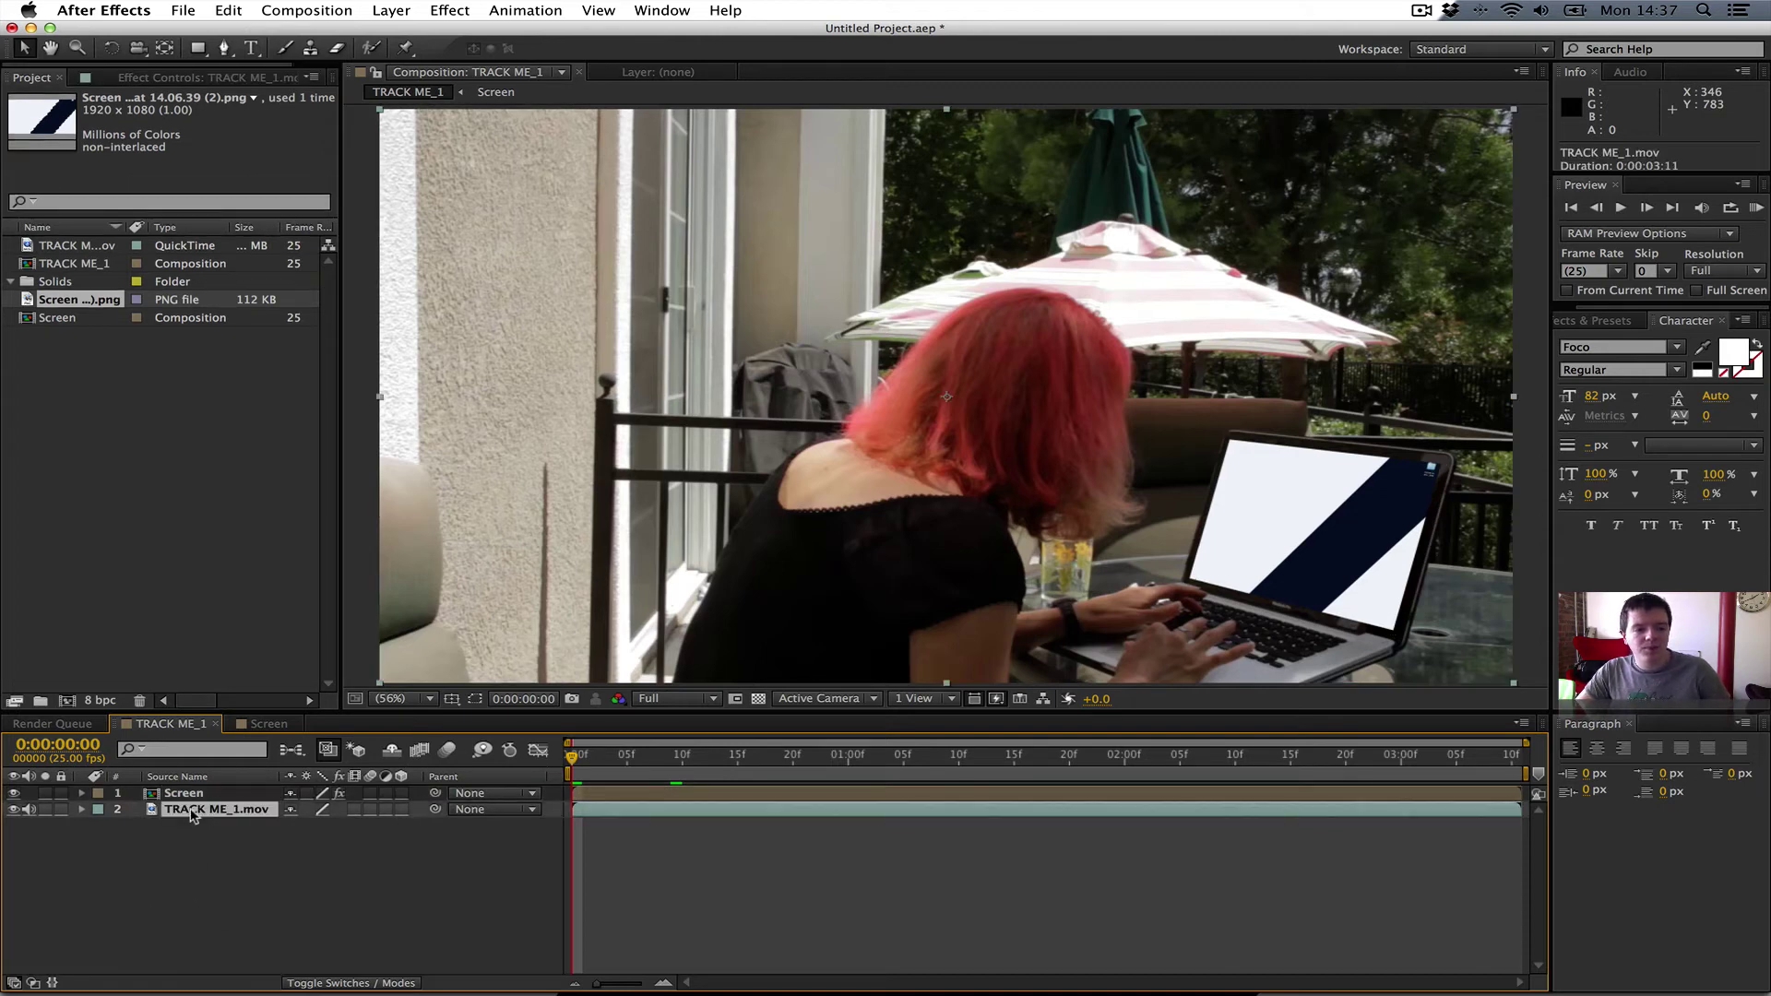
key("super+Up")
key("super+d")
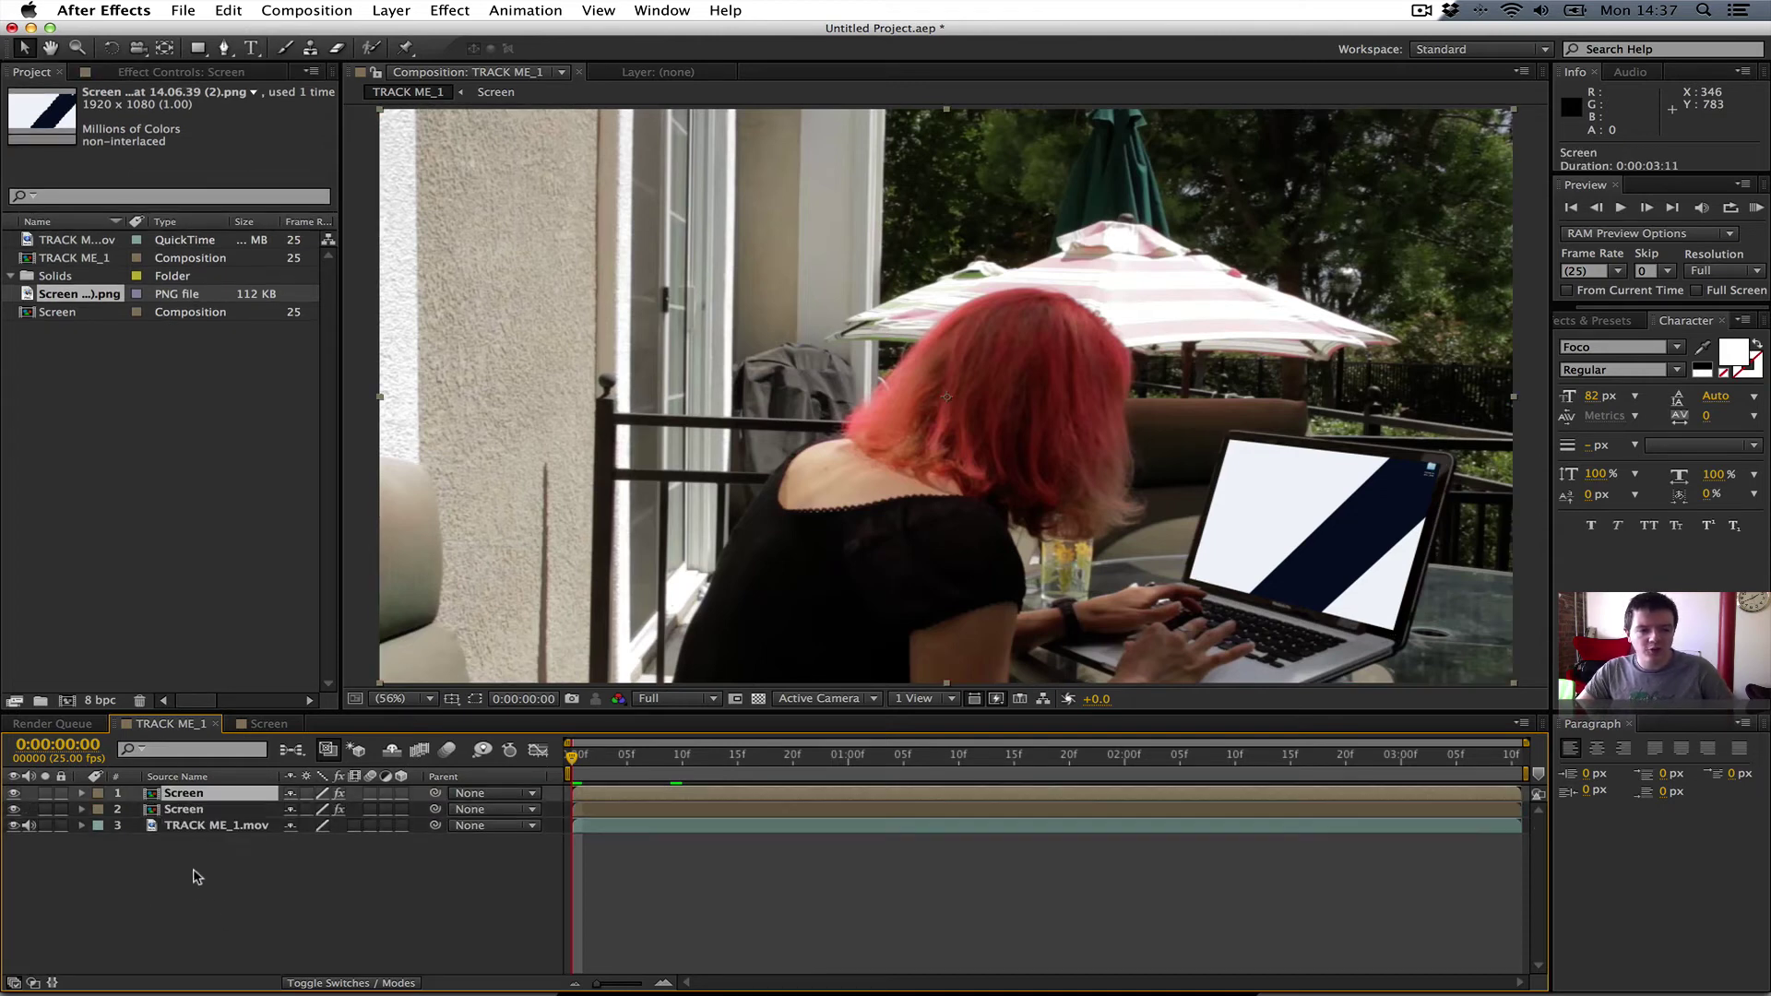
left_click(211, 827)
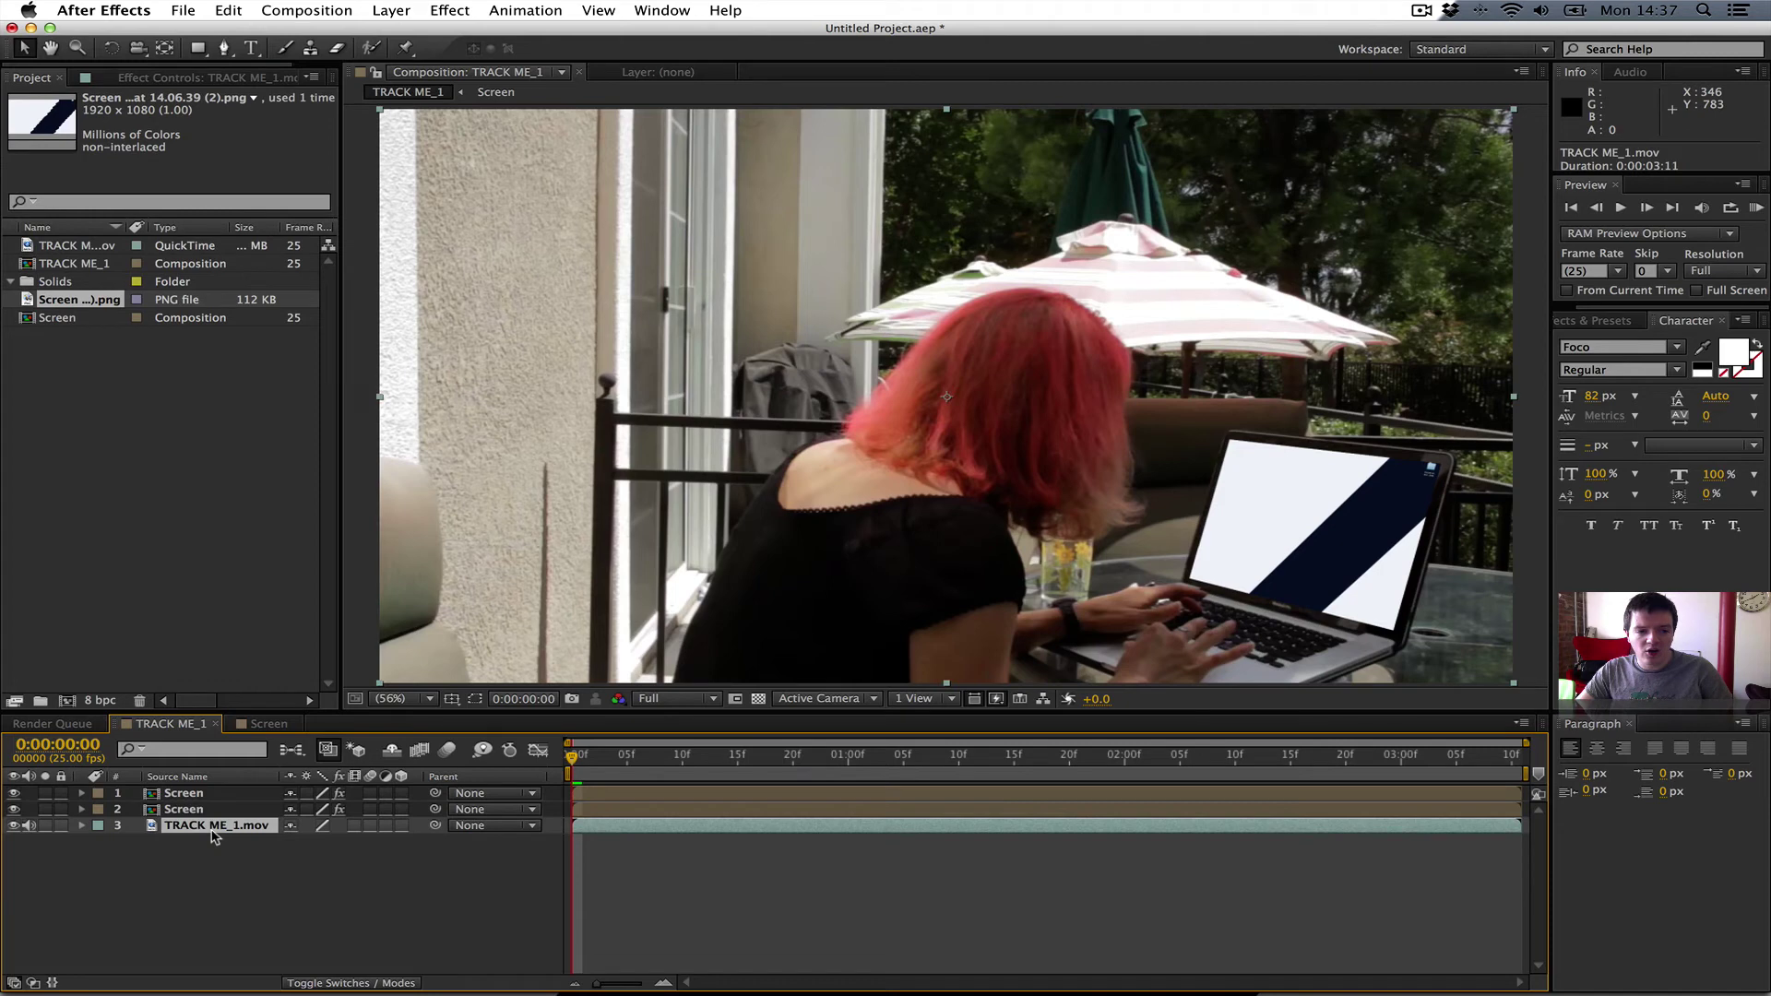
key("super+d")
key("super+bracketright")
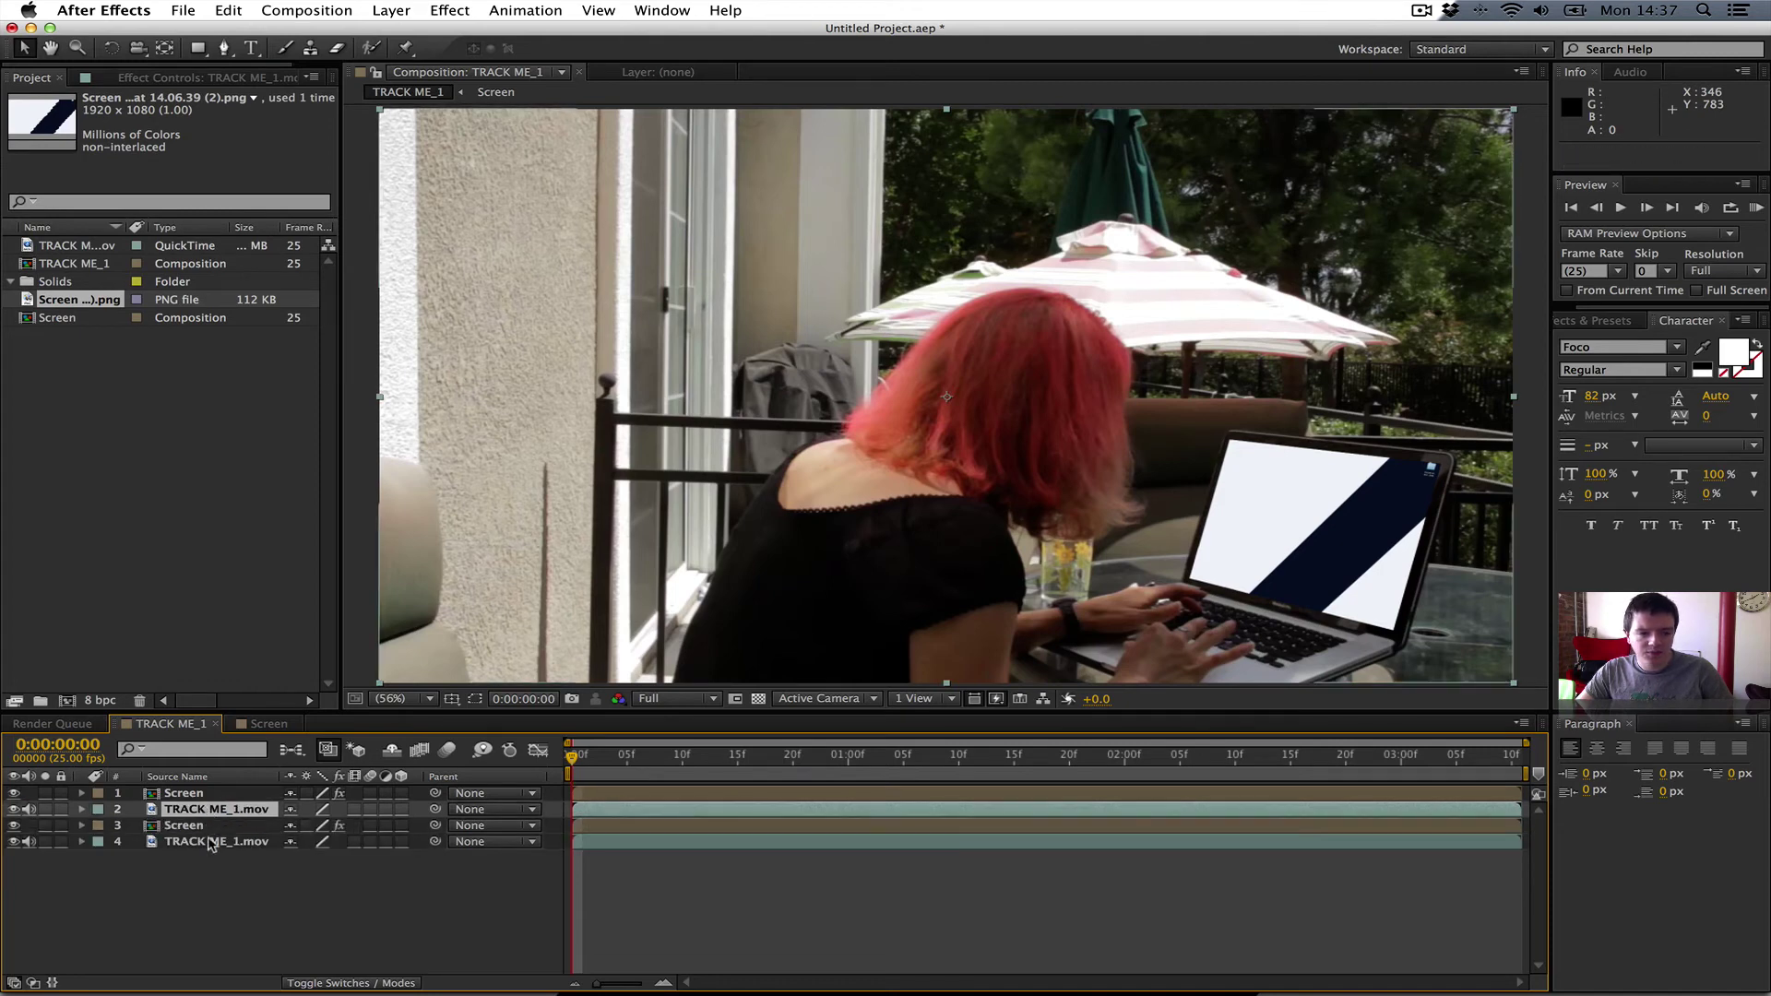
left_click(185, 792)
left_click(371, 983)
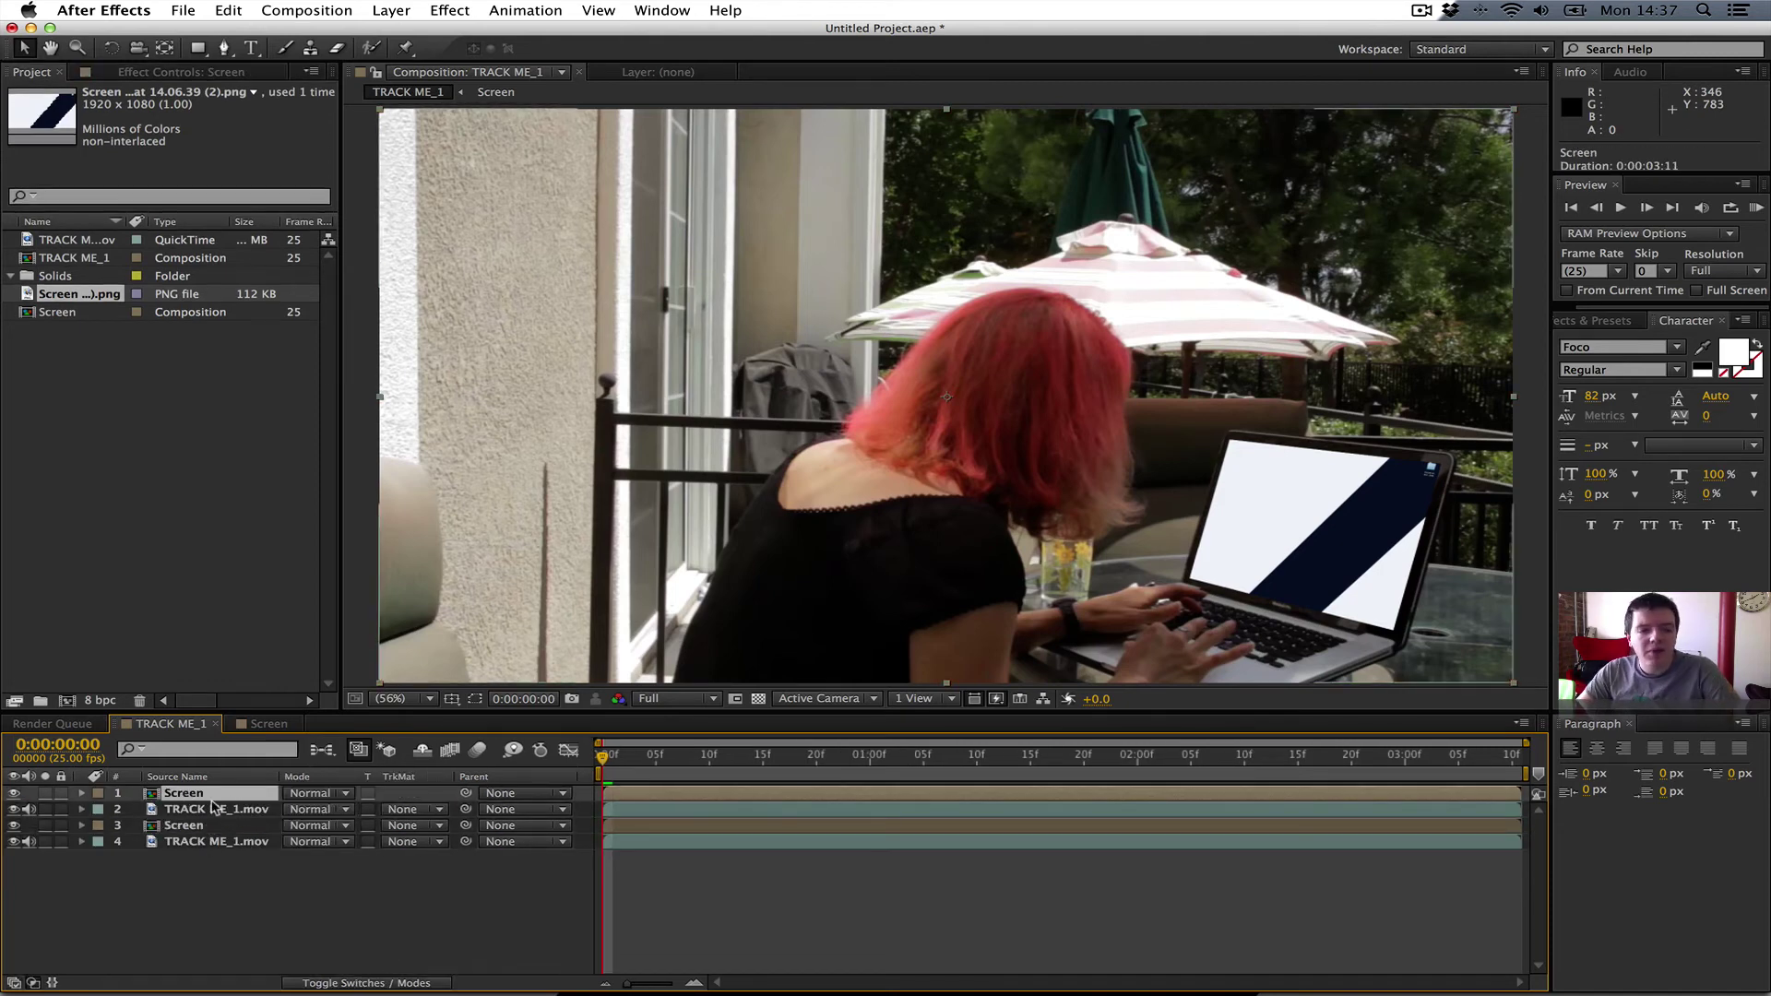
- Try using the TRACK ME_1.mov copy as an alpha matte for the upper Screen layer and solo that layer to check it
double_click(184, 794)
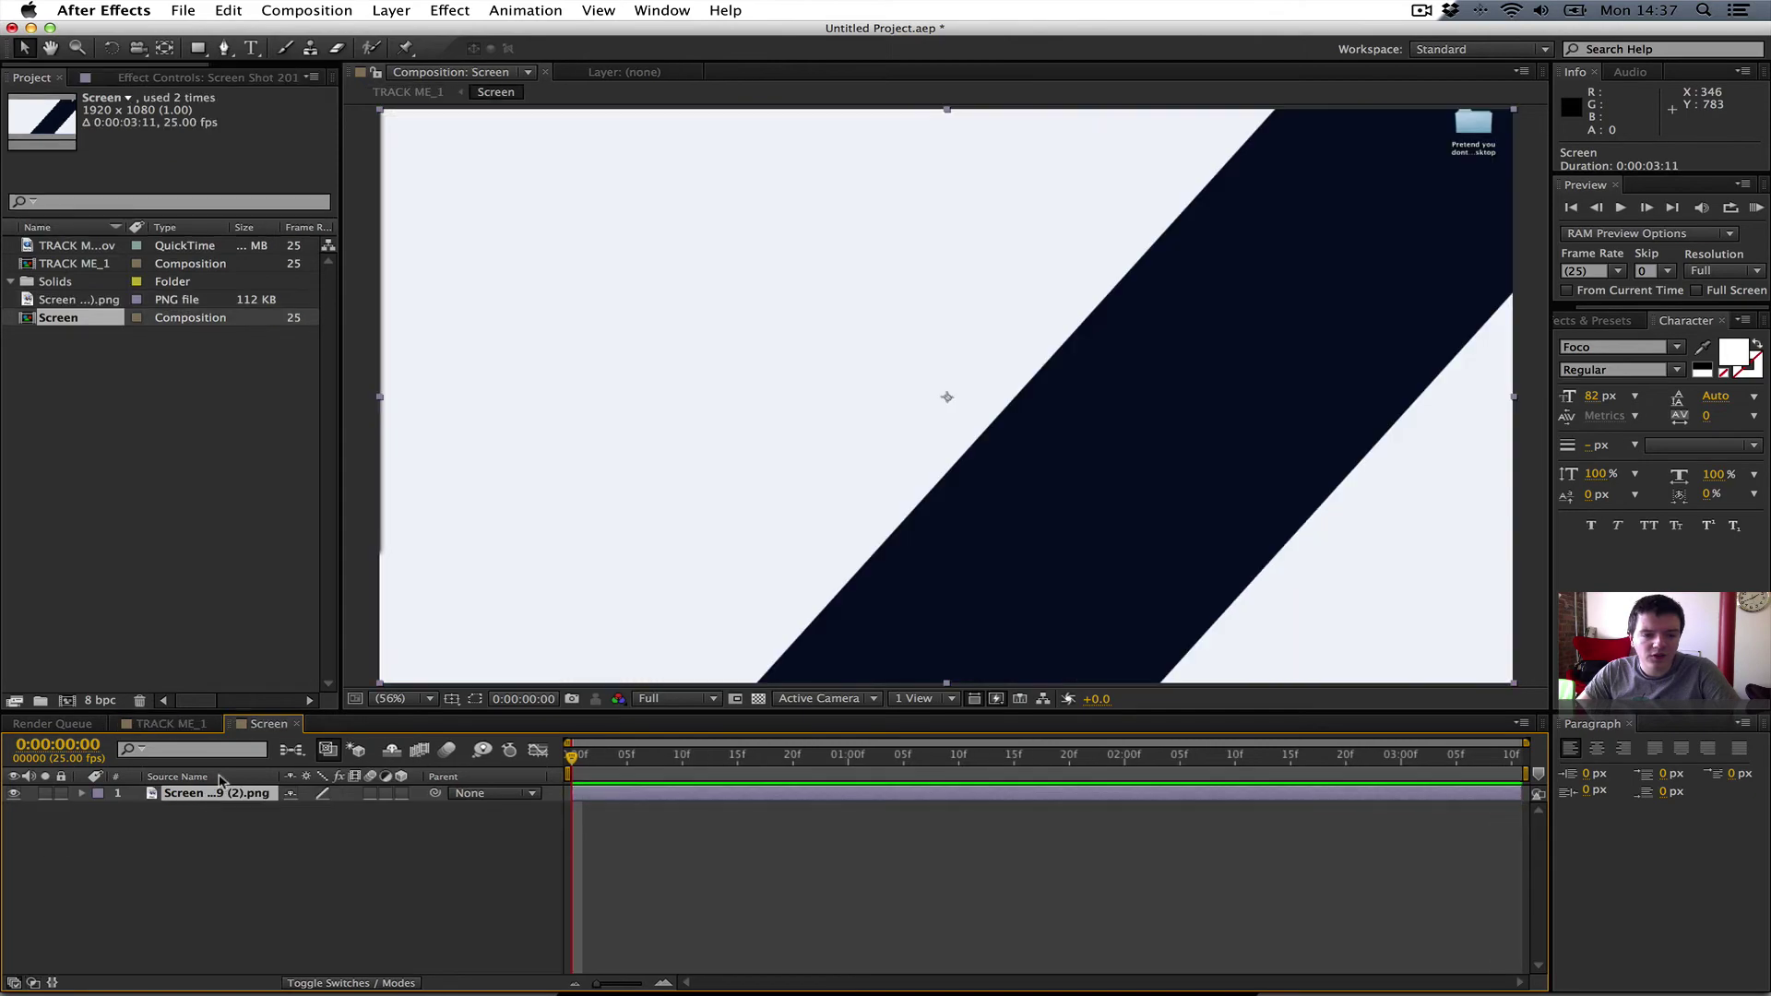
left_click(171, 723)
left_click_drag(220, 812, 221, 822)
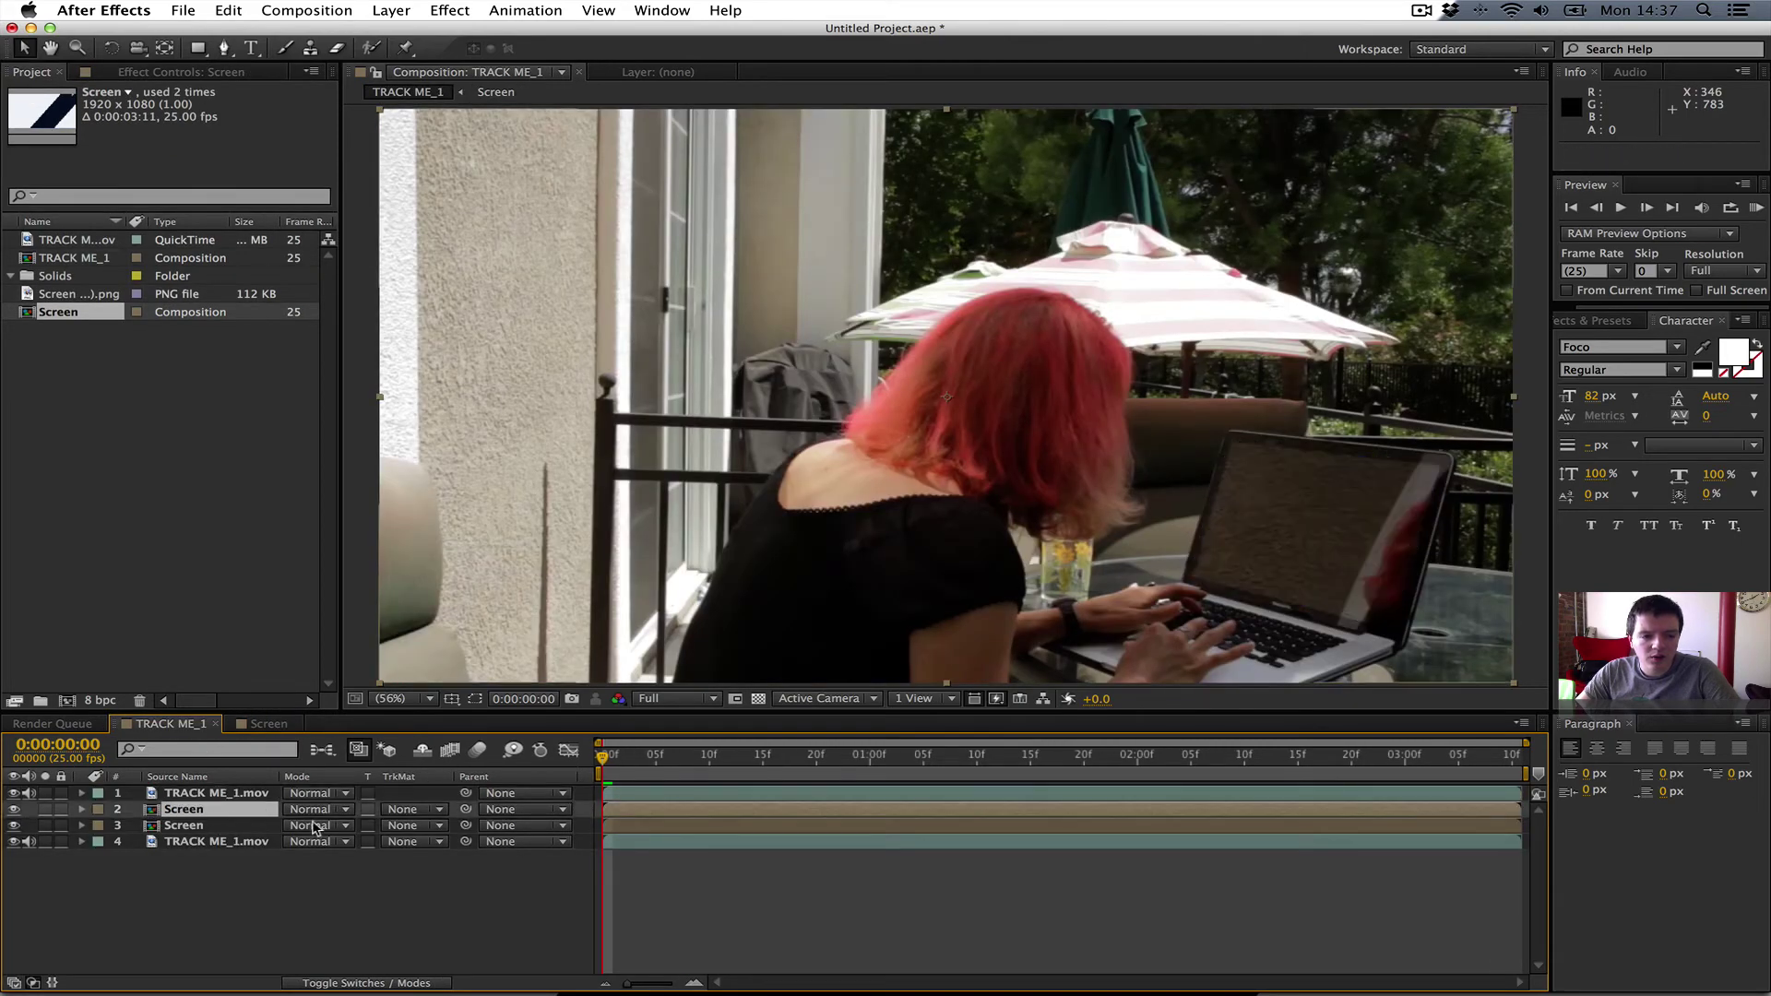
left_click(402, 809)
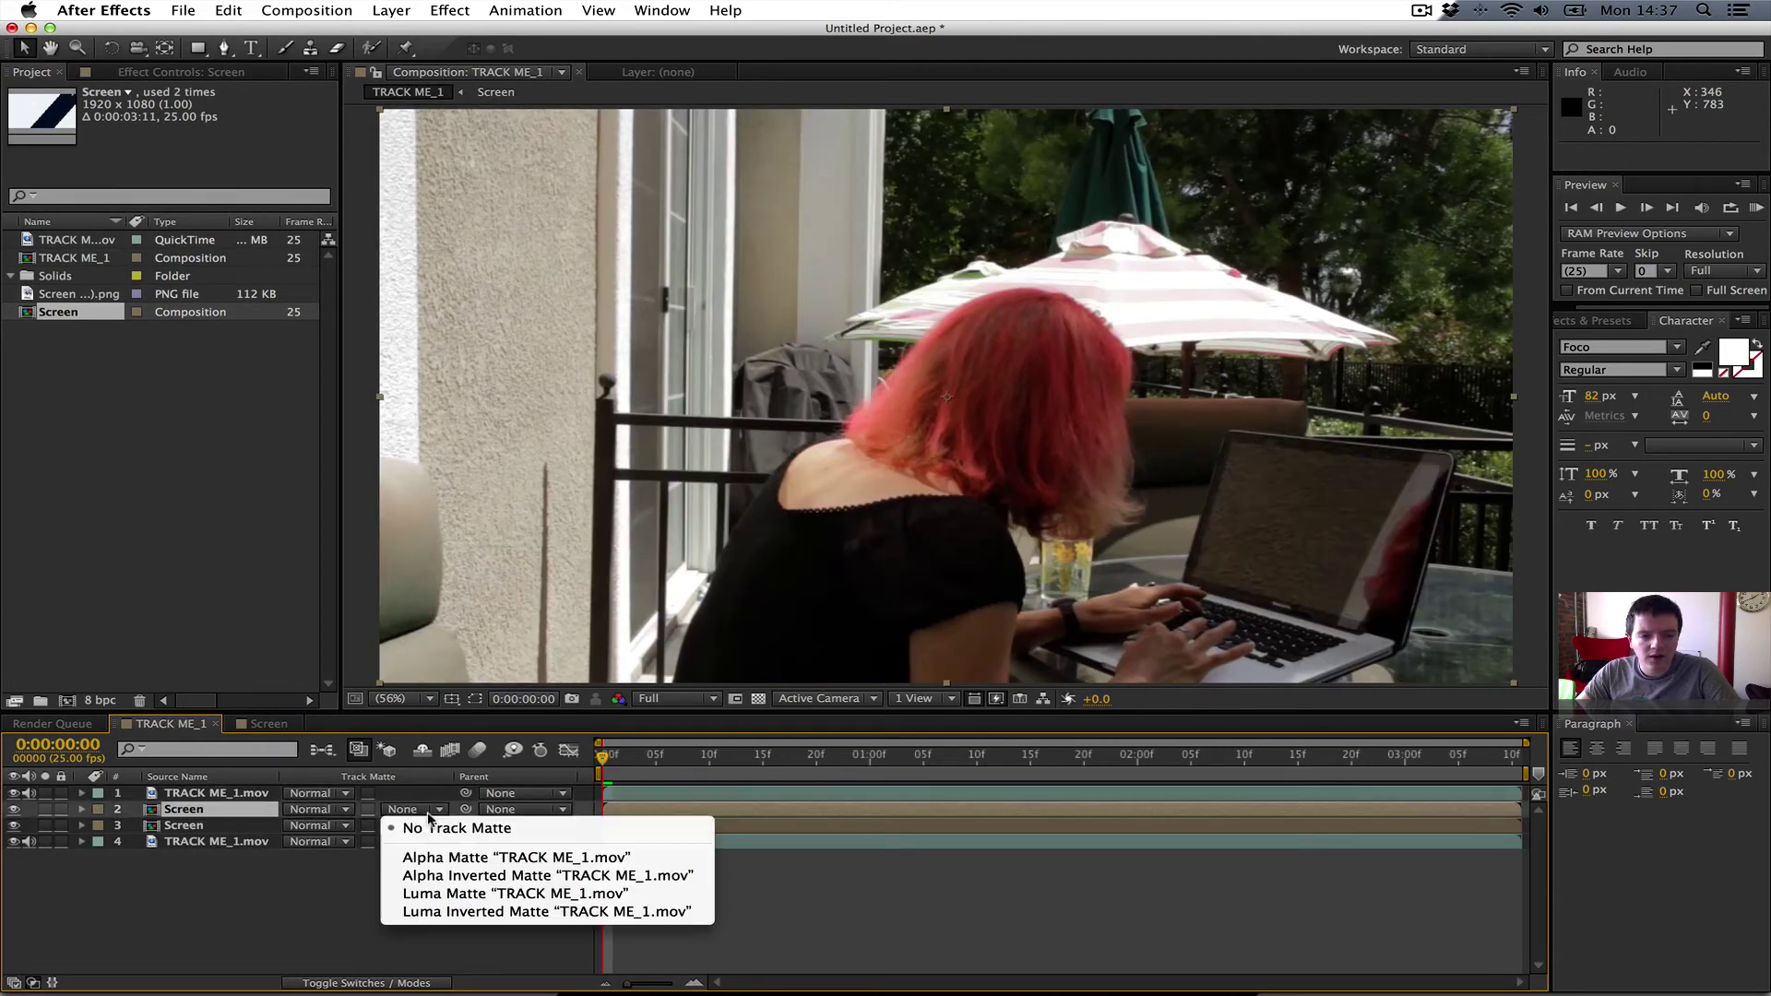
left_click(466, 863)
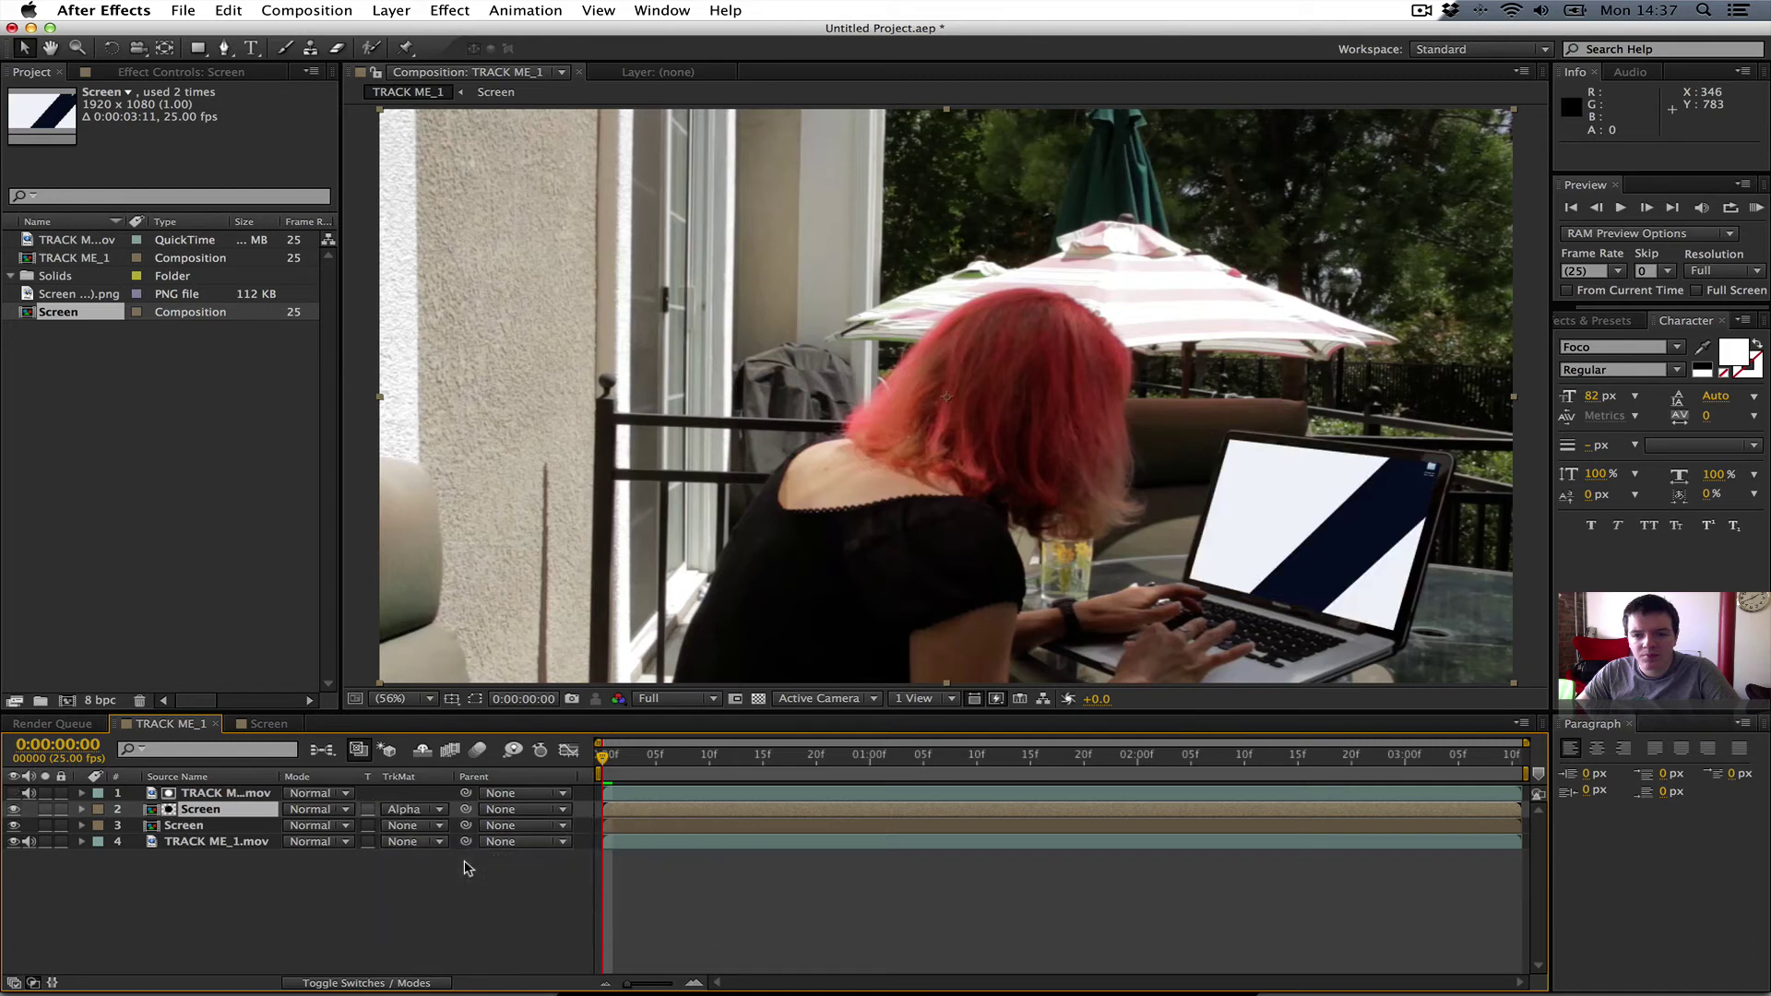
left_click(44, 809)
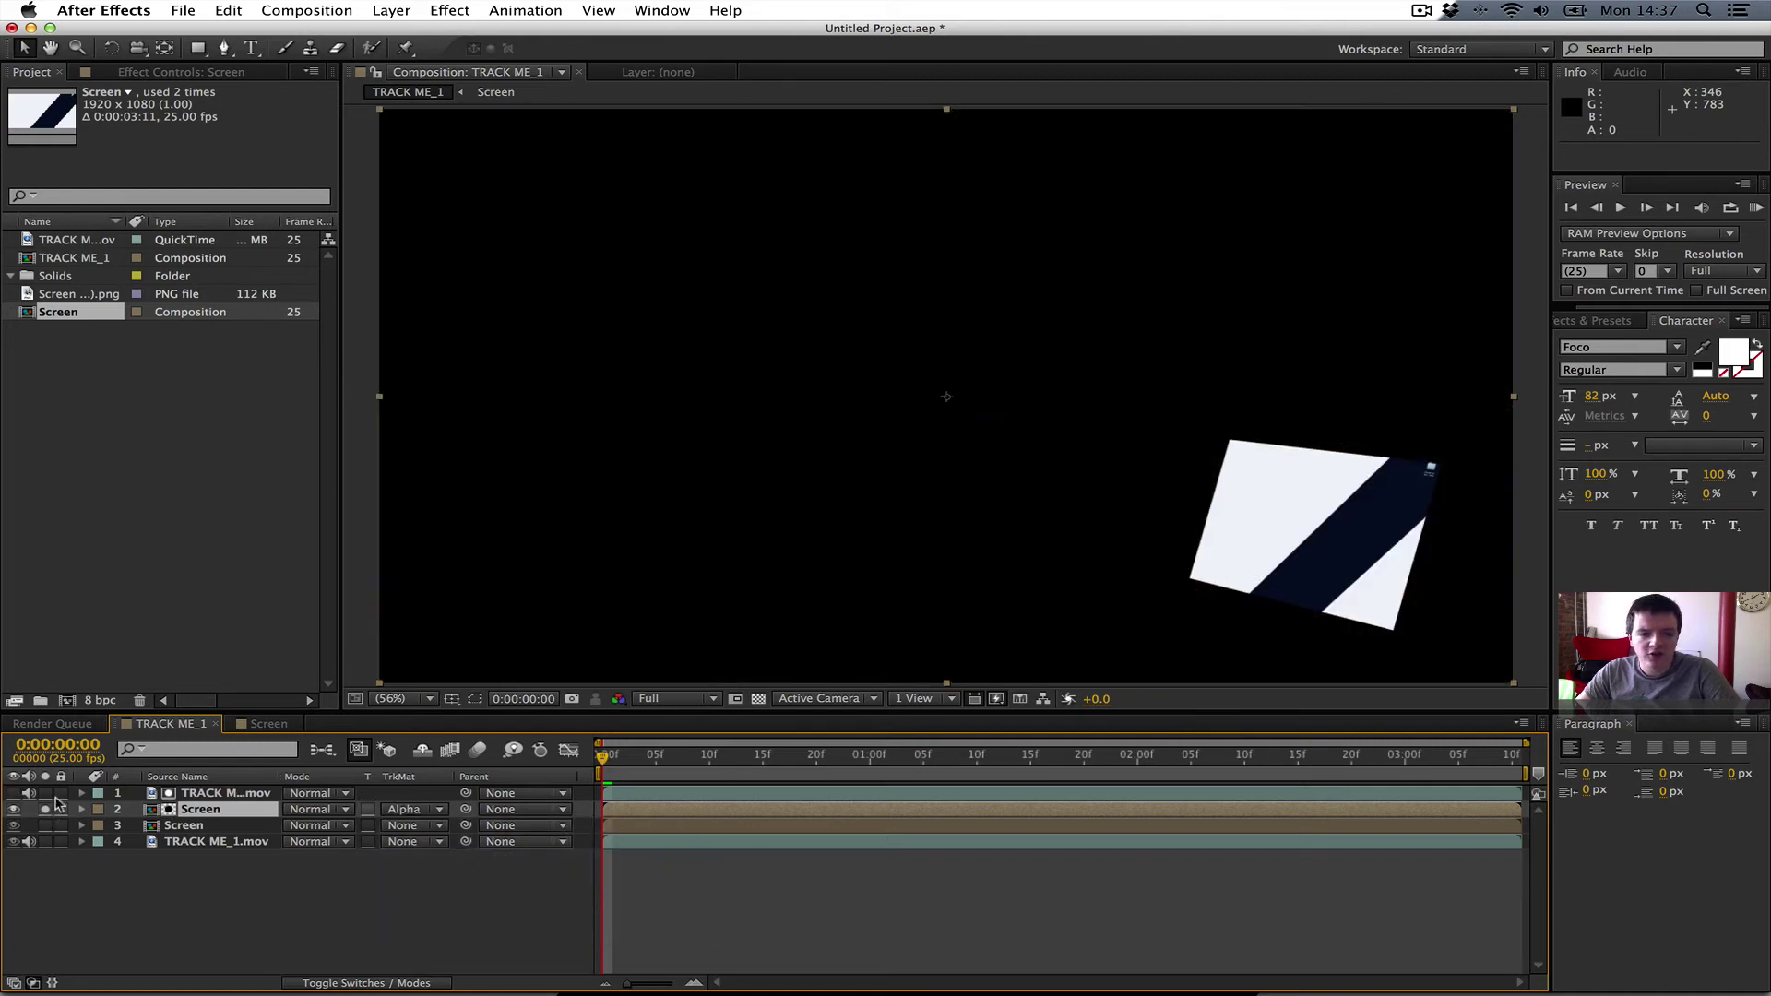
left_click(44, 811)
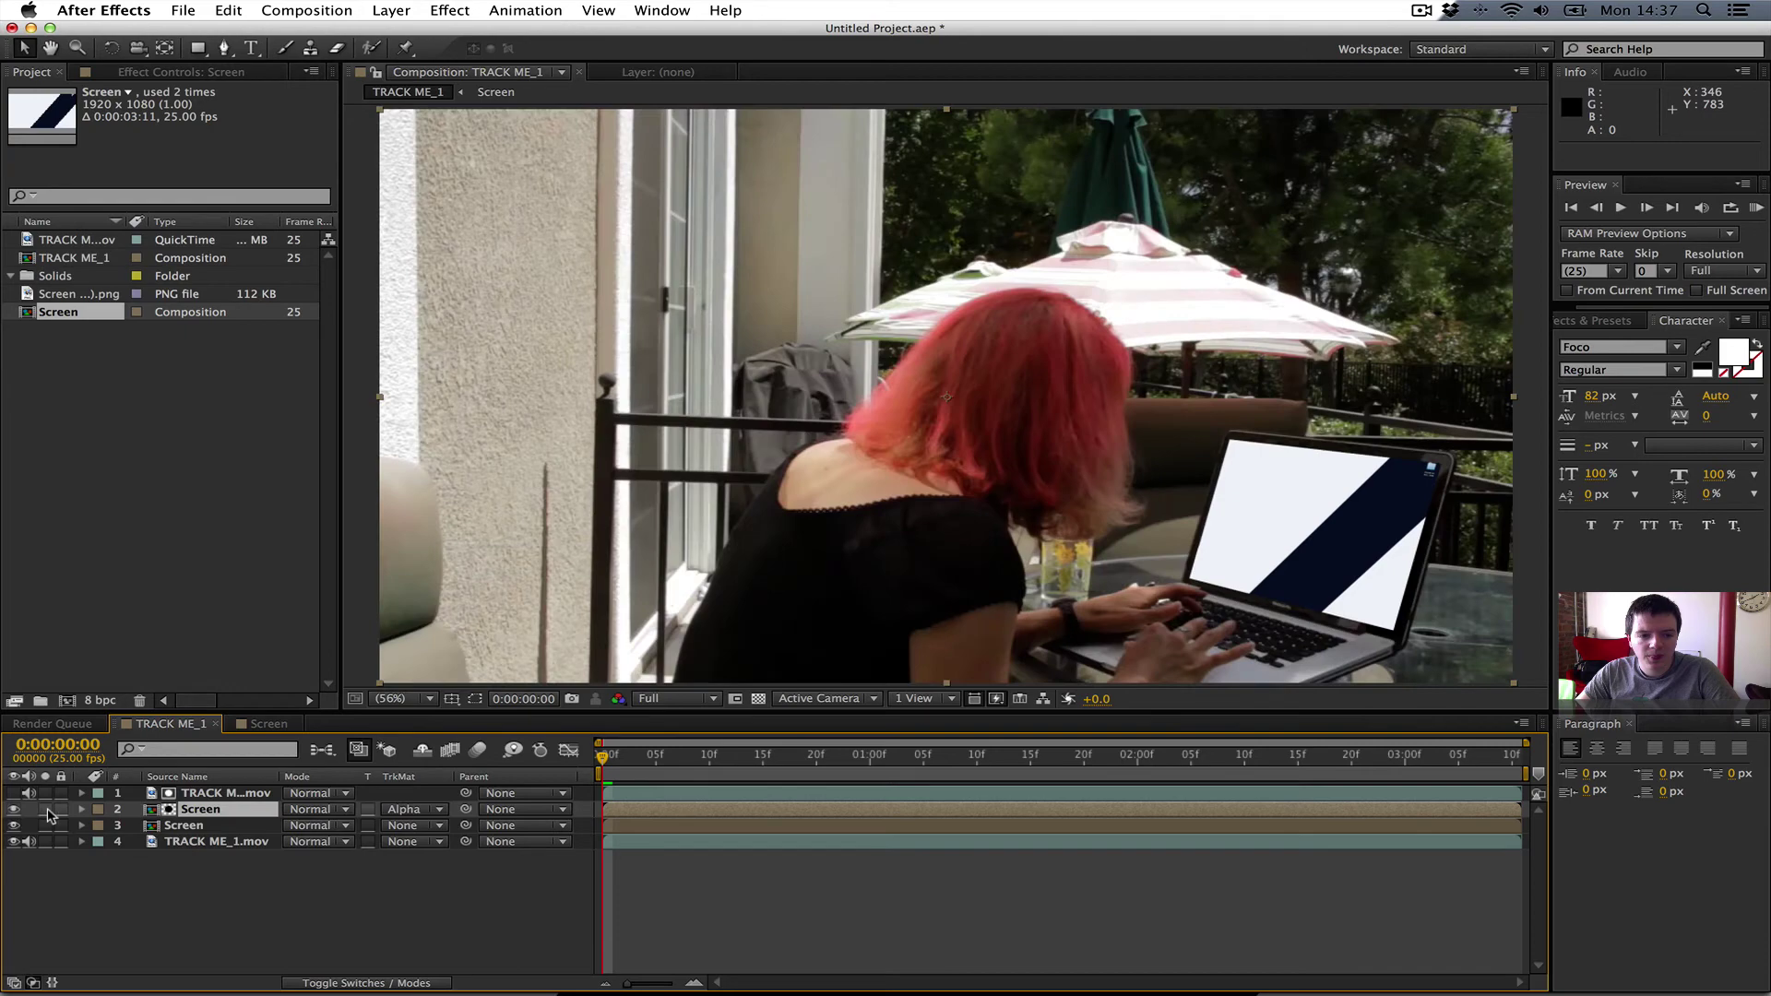
- Try the Screen blending mode on the upper matted layers and reset the footage copy to Normal
left_click(323, 809)
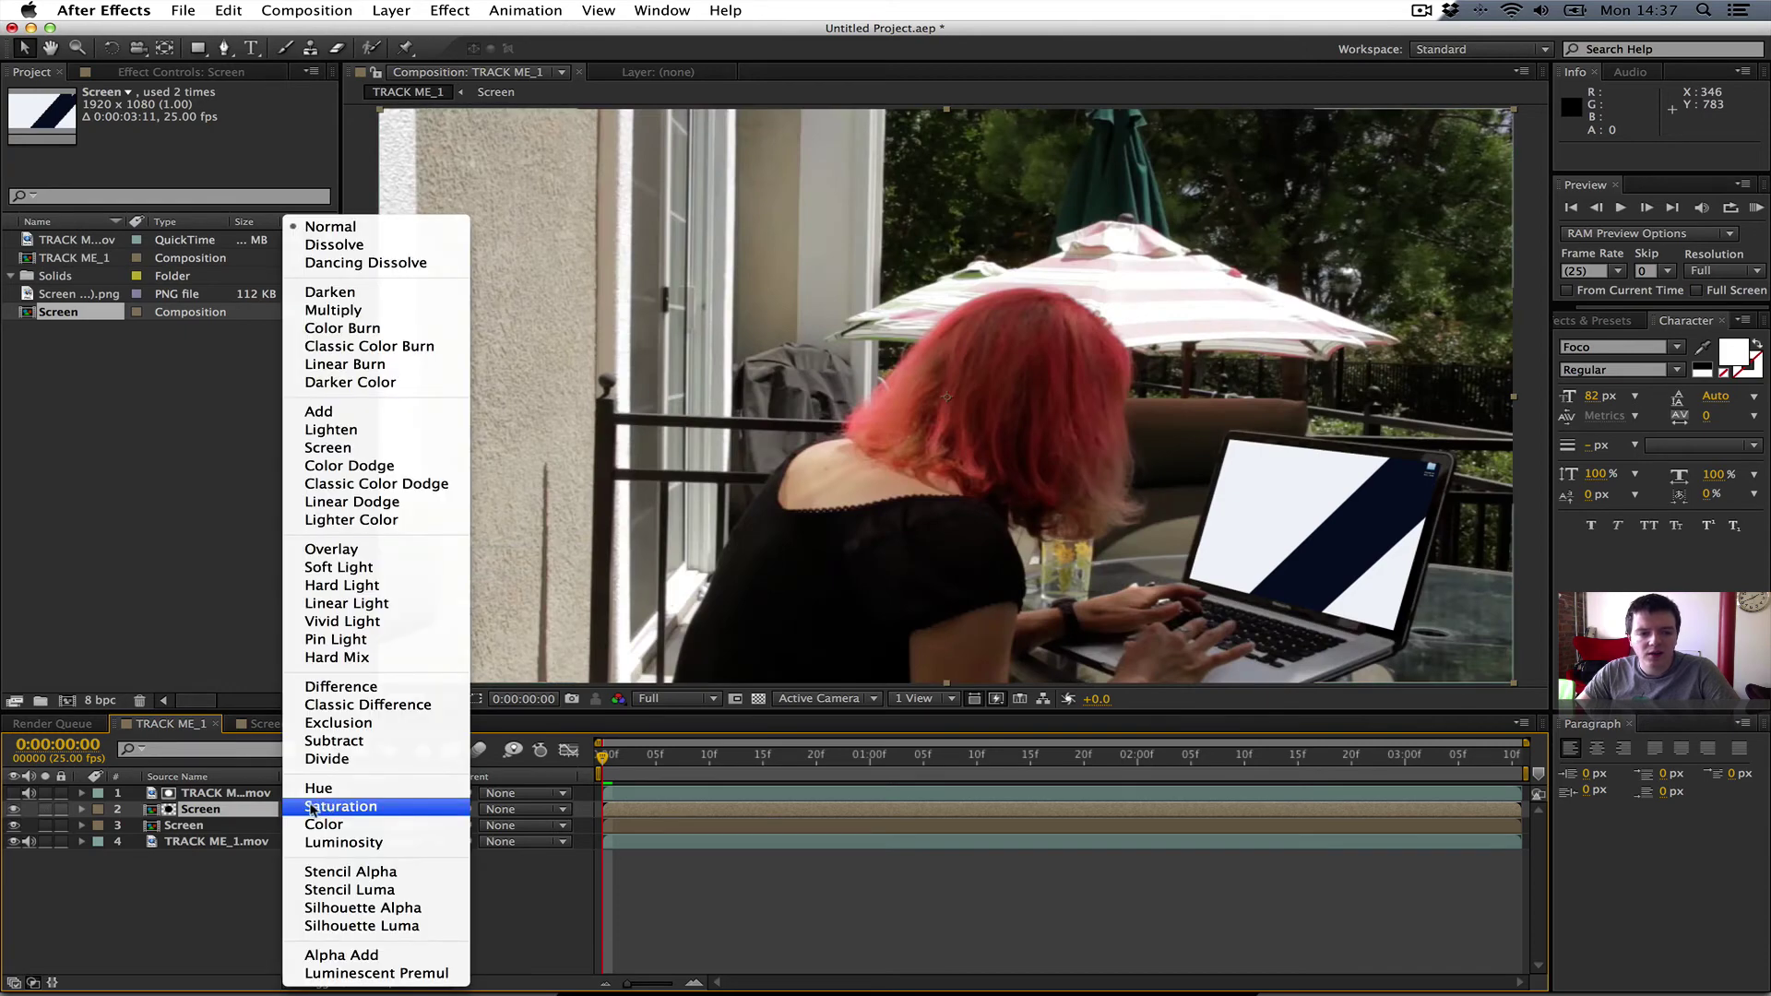
left_click(327, 447)
left_click(347, 795)
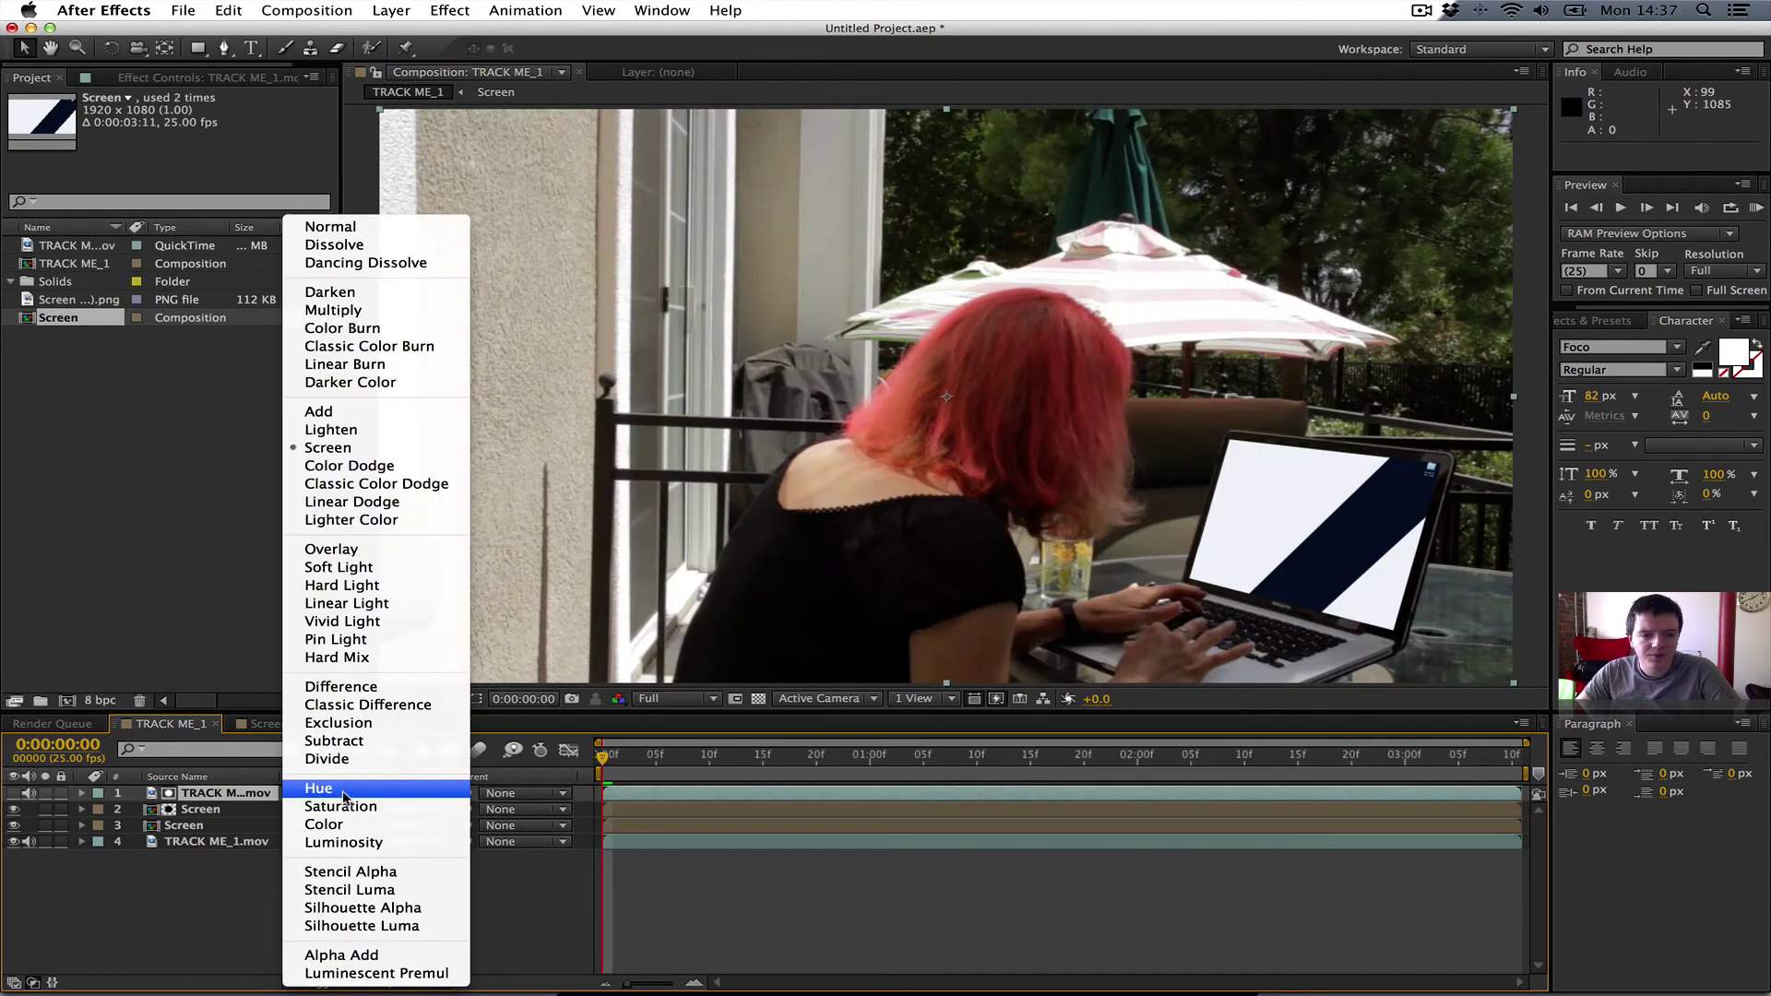
left_click(395, 234)
- Place the TRACK ME_1.mov copy directly beneath the top Screen layer and set its track matte to Alpha Matte "Screen"
left_click_drag(214, 799, 214, 820)
left_click(410, 809)
left_click(490, 858)
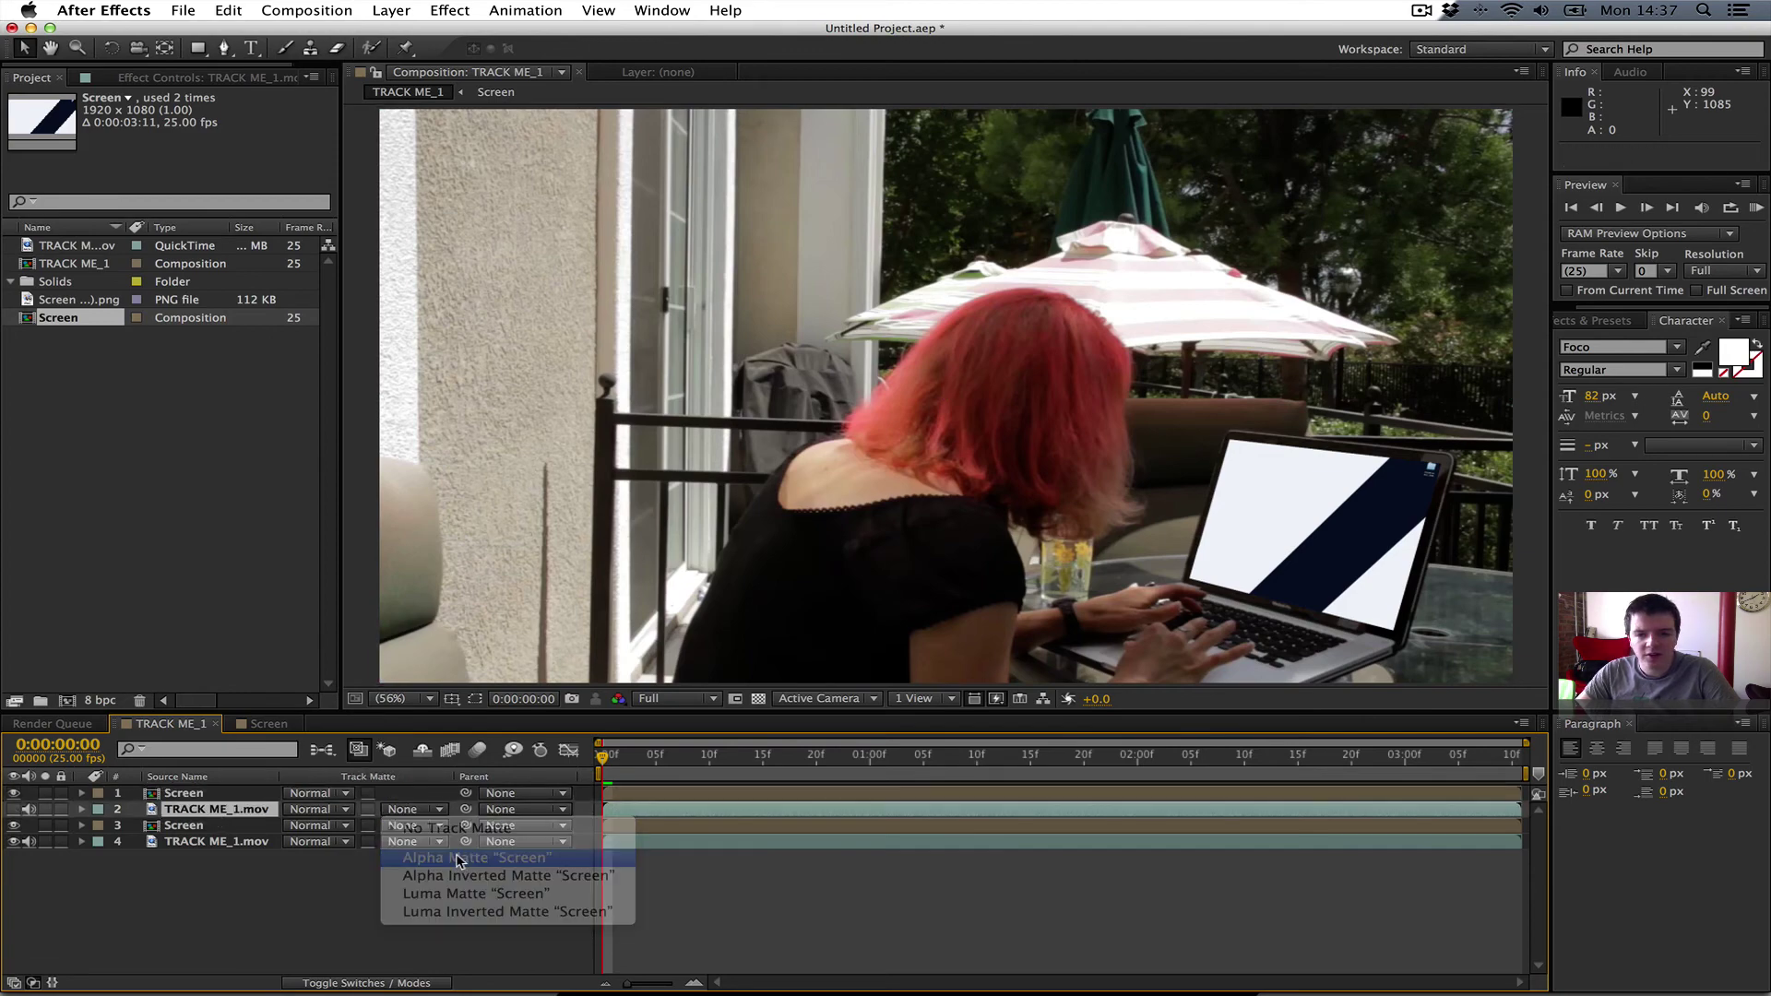
- Set the matted TRACK ME_1.mov copy to the Screen blending mode and turn on its visibility
left_click(311, 810)
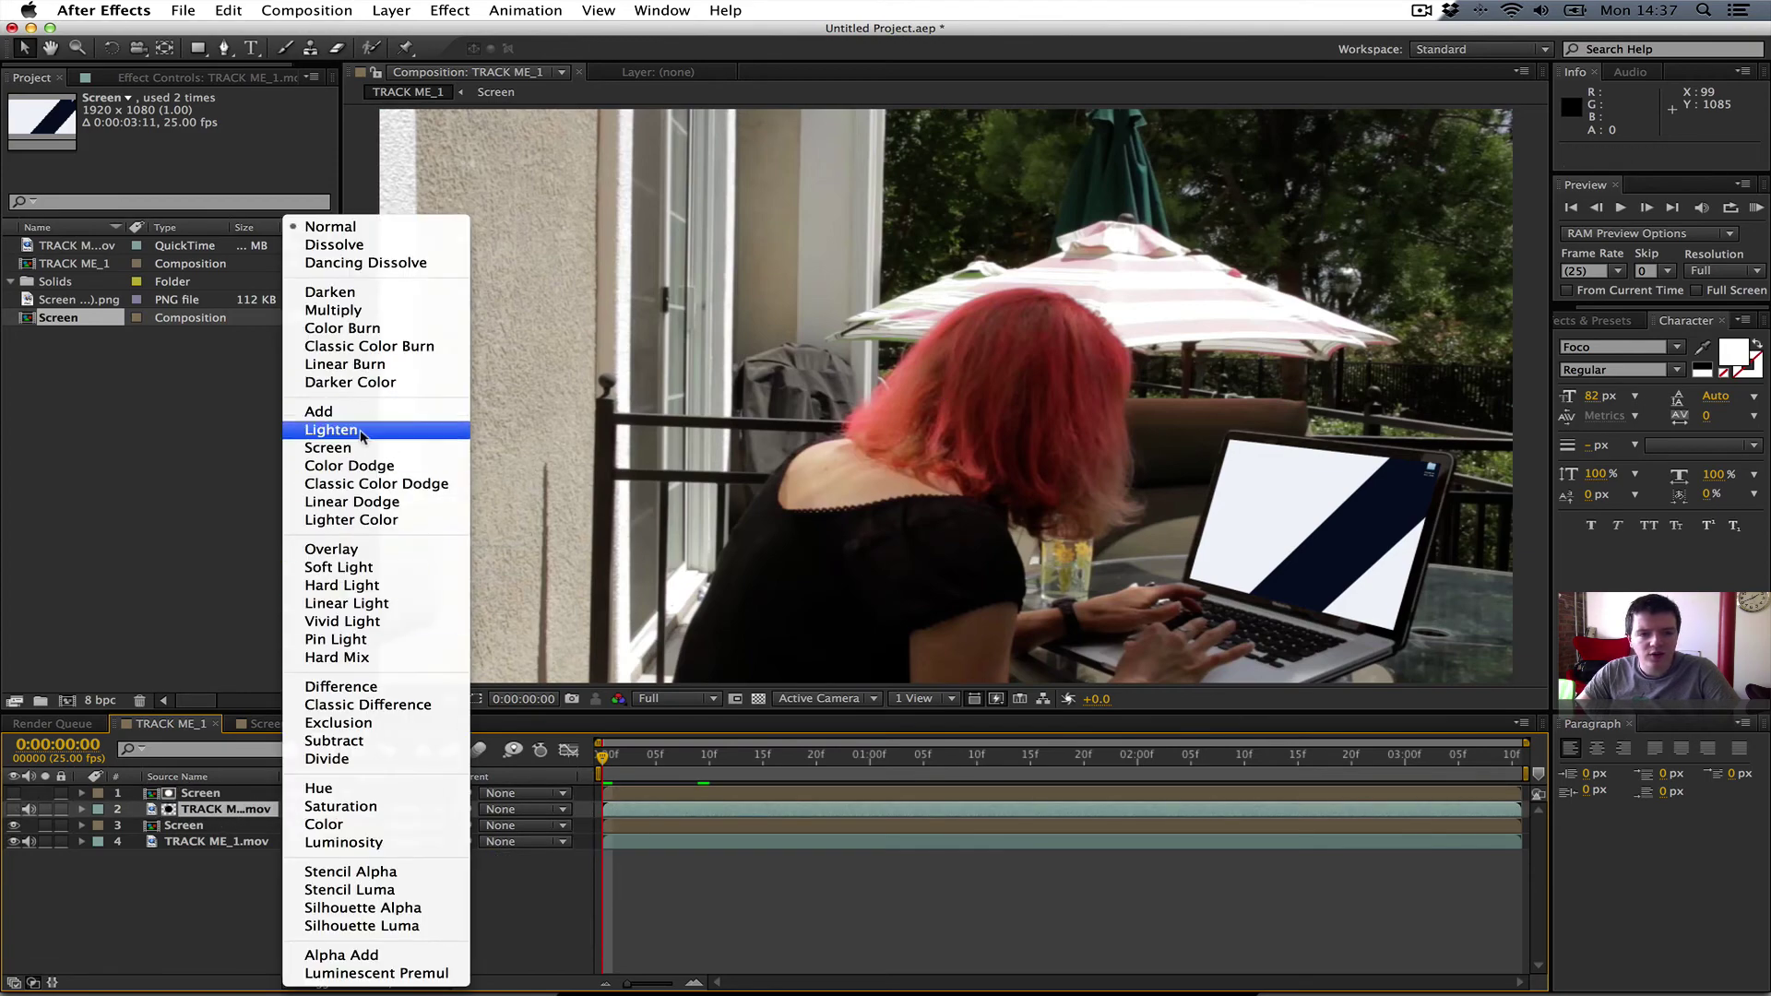
left_click(323, 453)
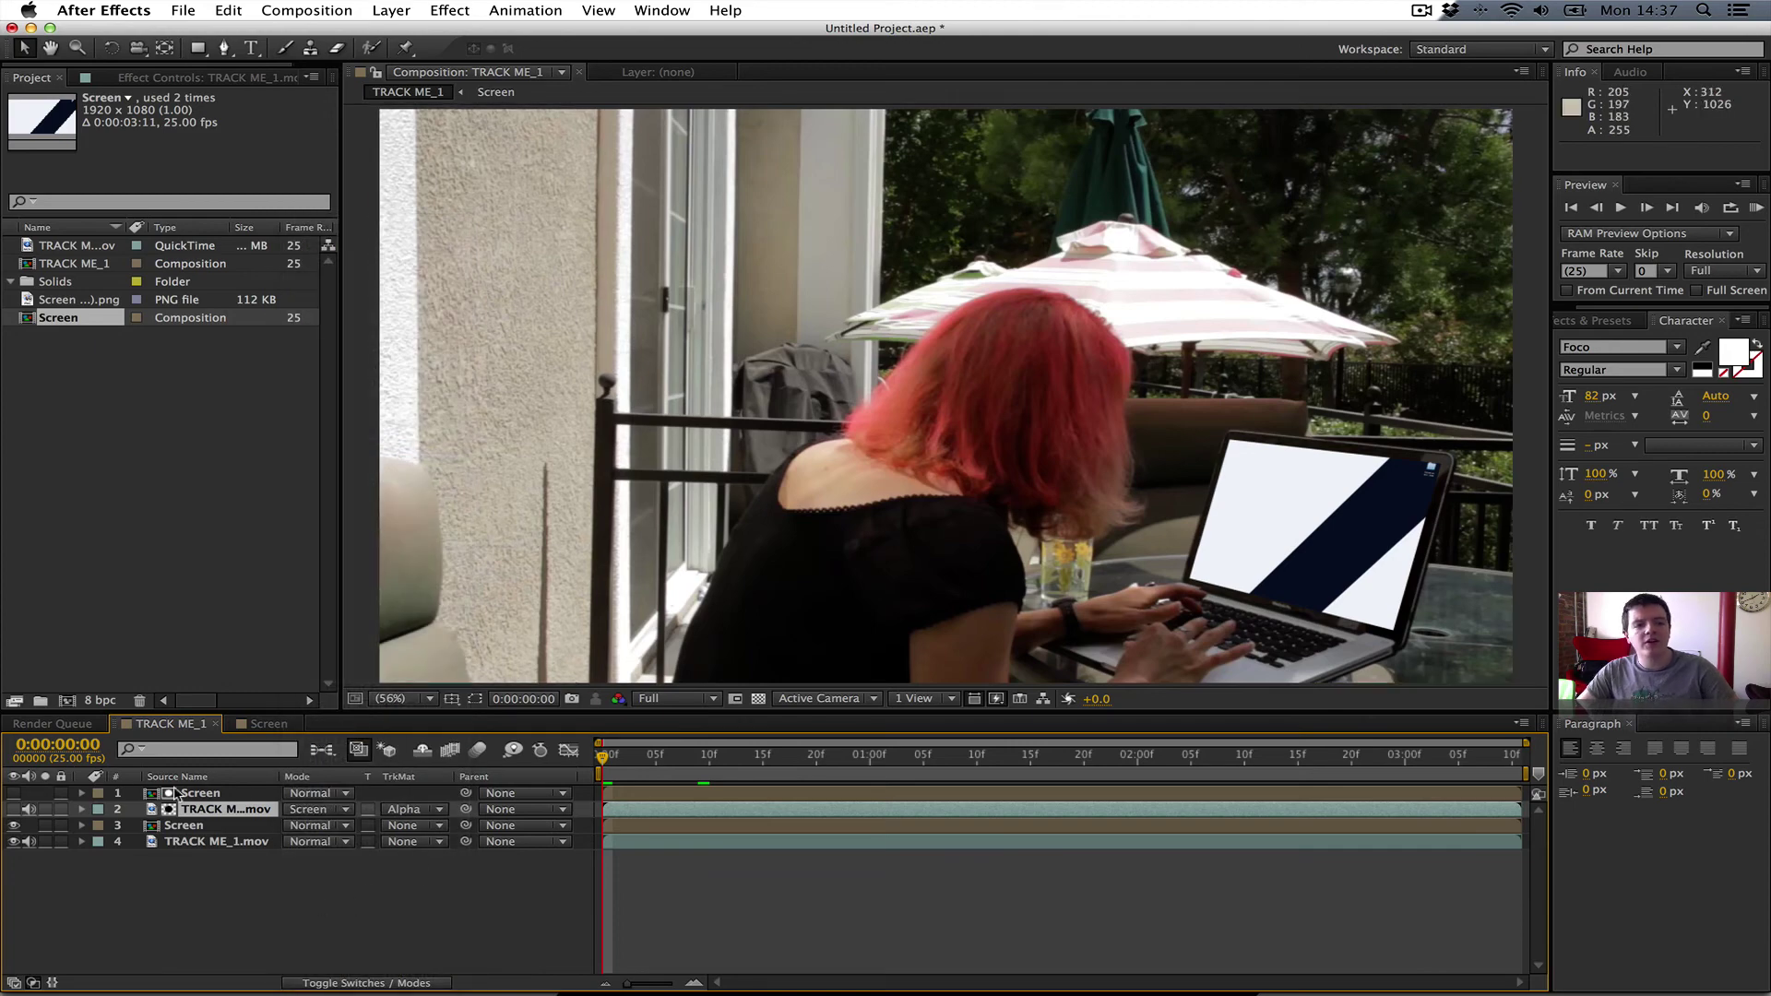
left_click(12, 810)
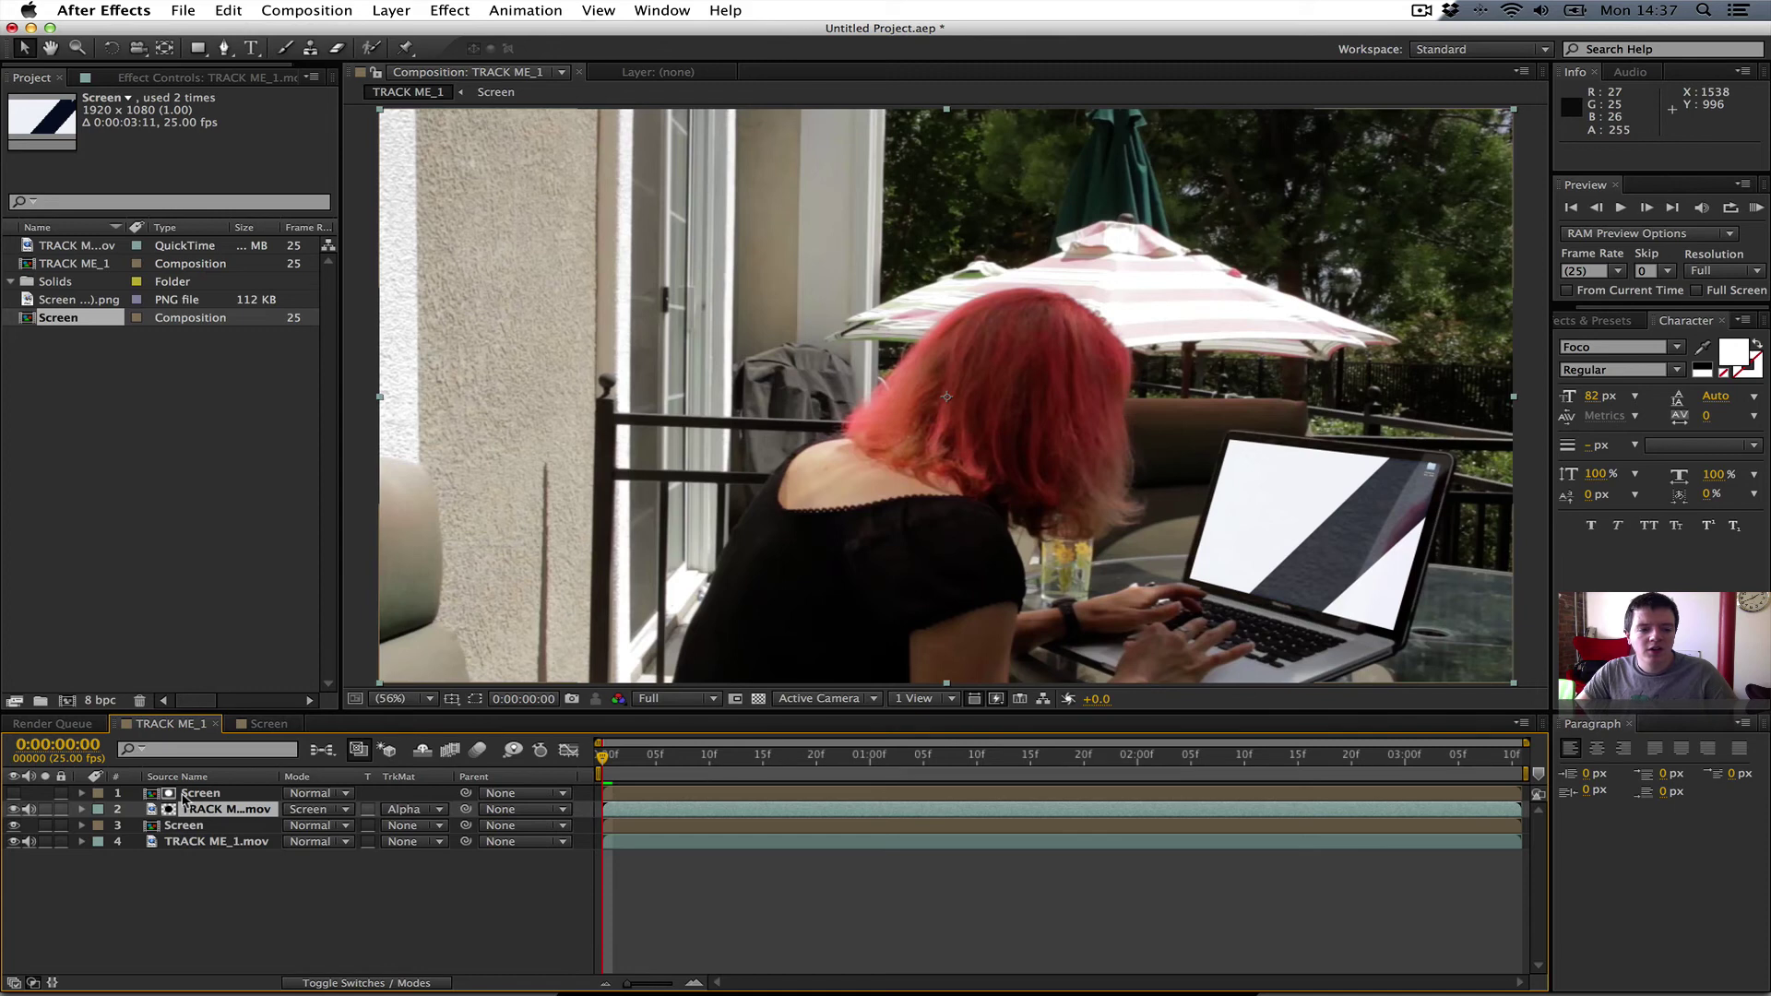
- Review the footage copy's track matte options and preview the timeline to examine the reflections on the laptop screen
left_click(270, 811)
left_click(436, 822)
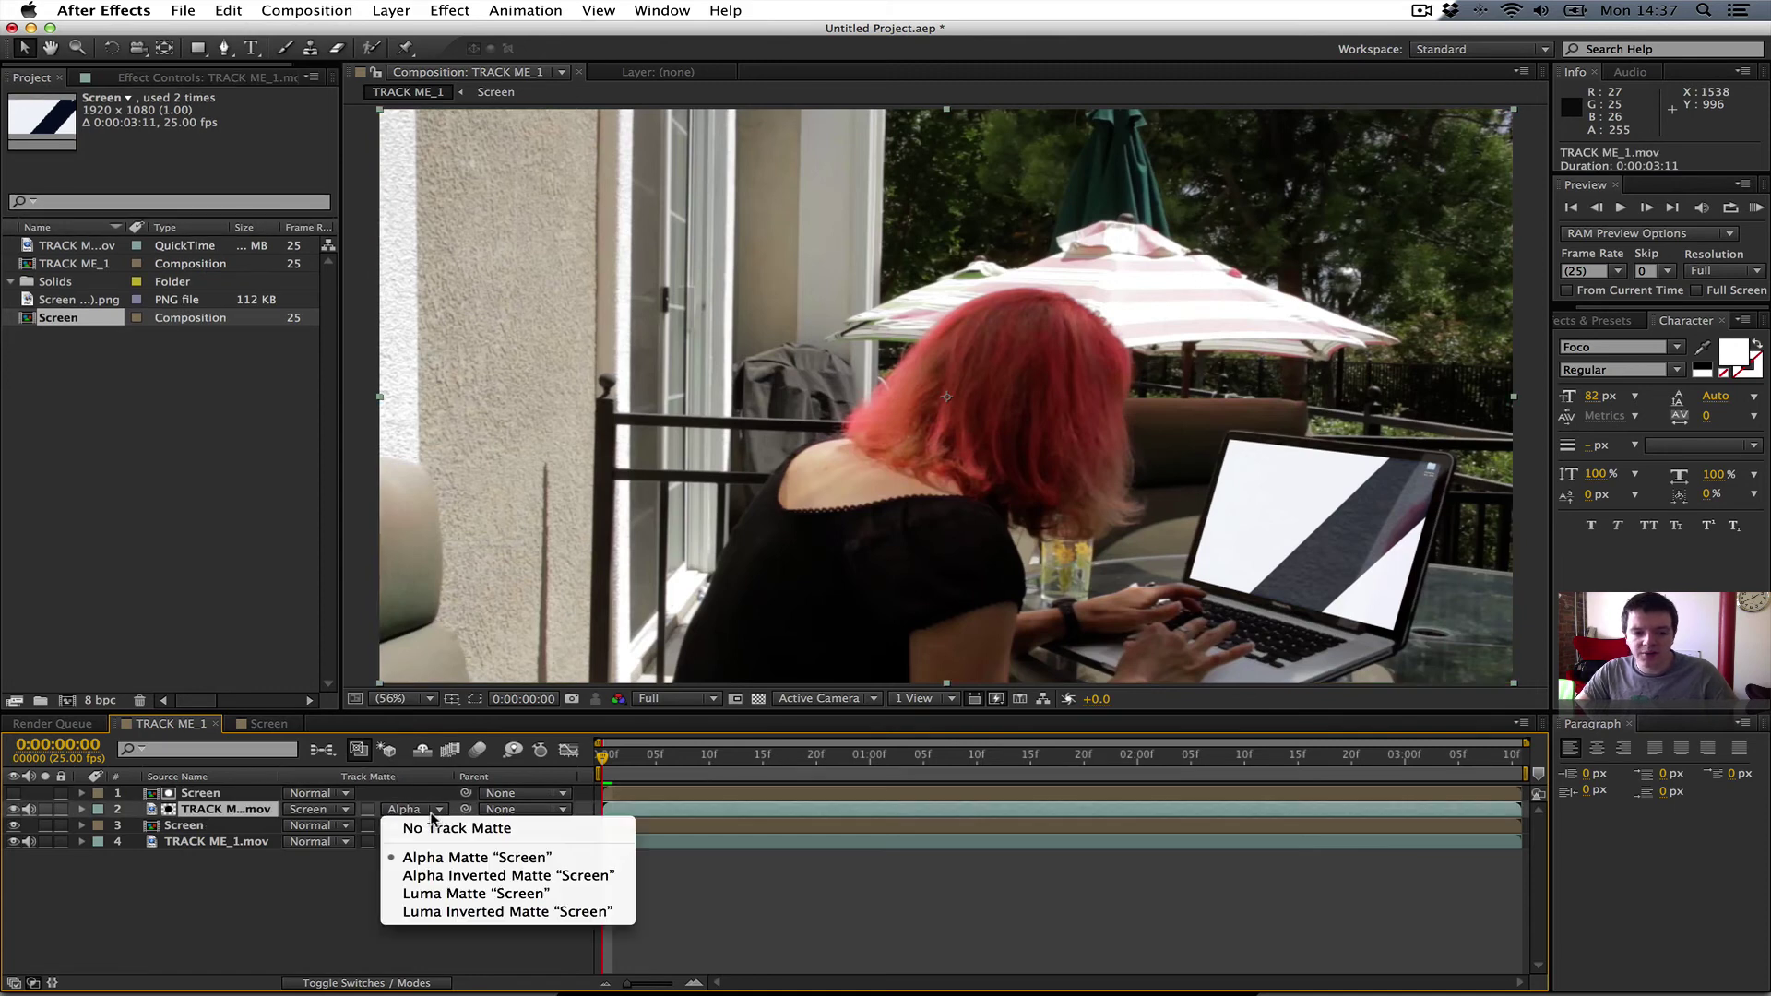
left_click(435, 822)
left_click(189, 794)
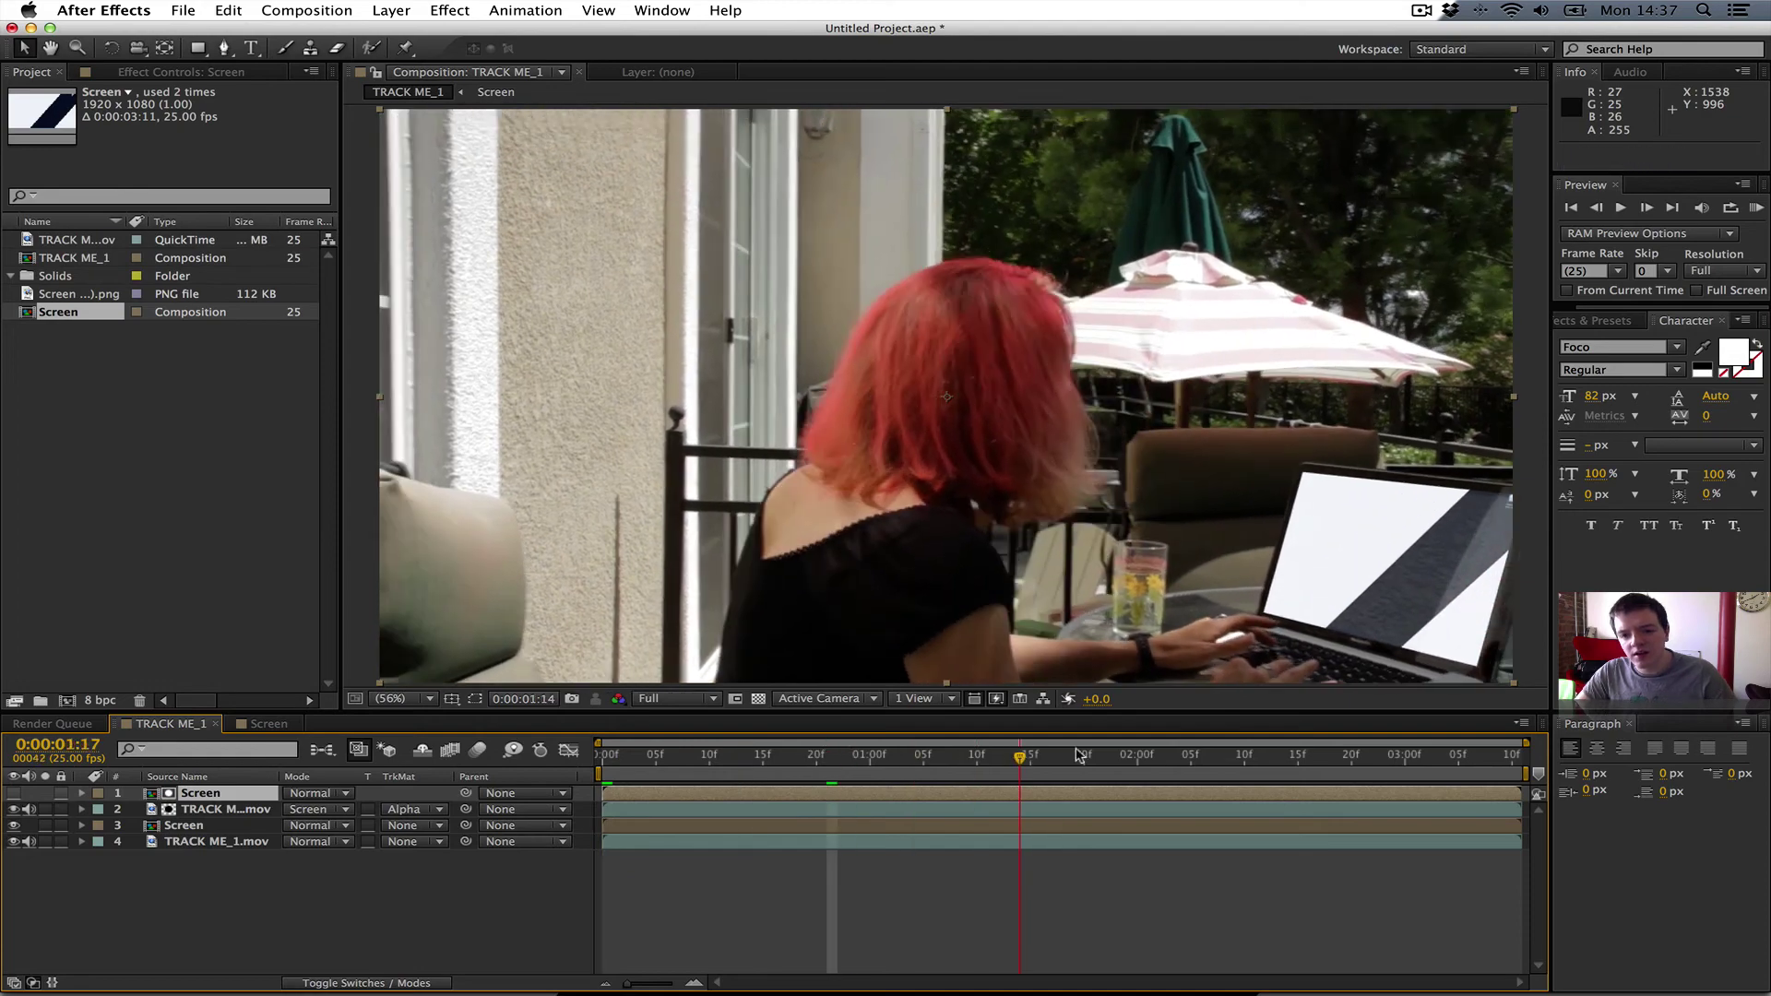
key("space")
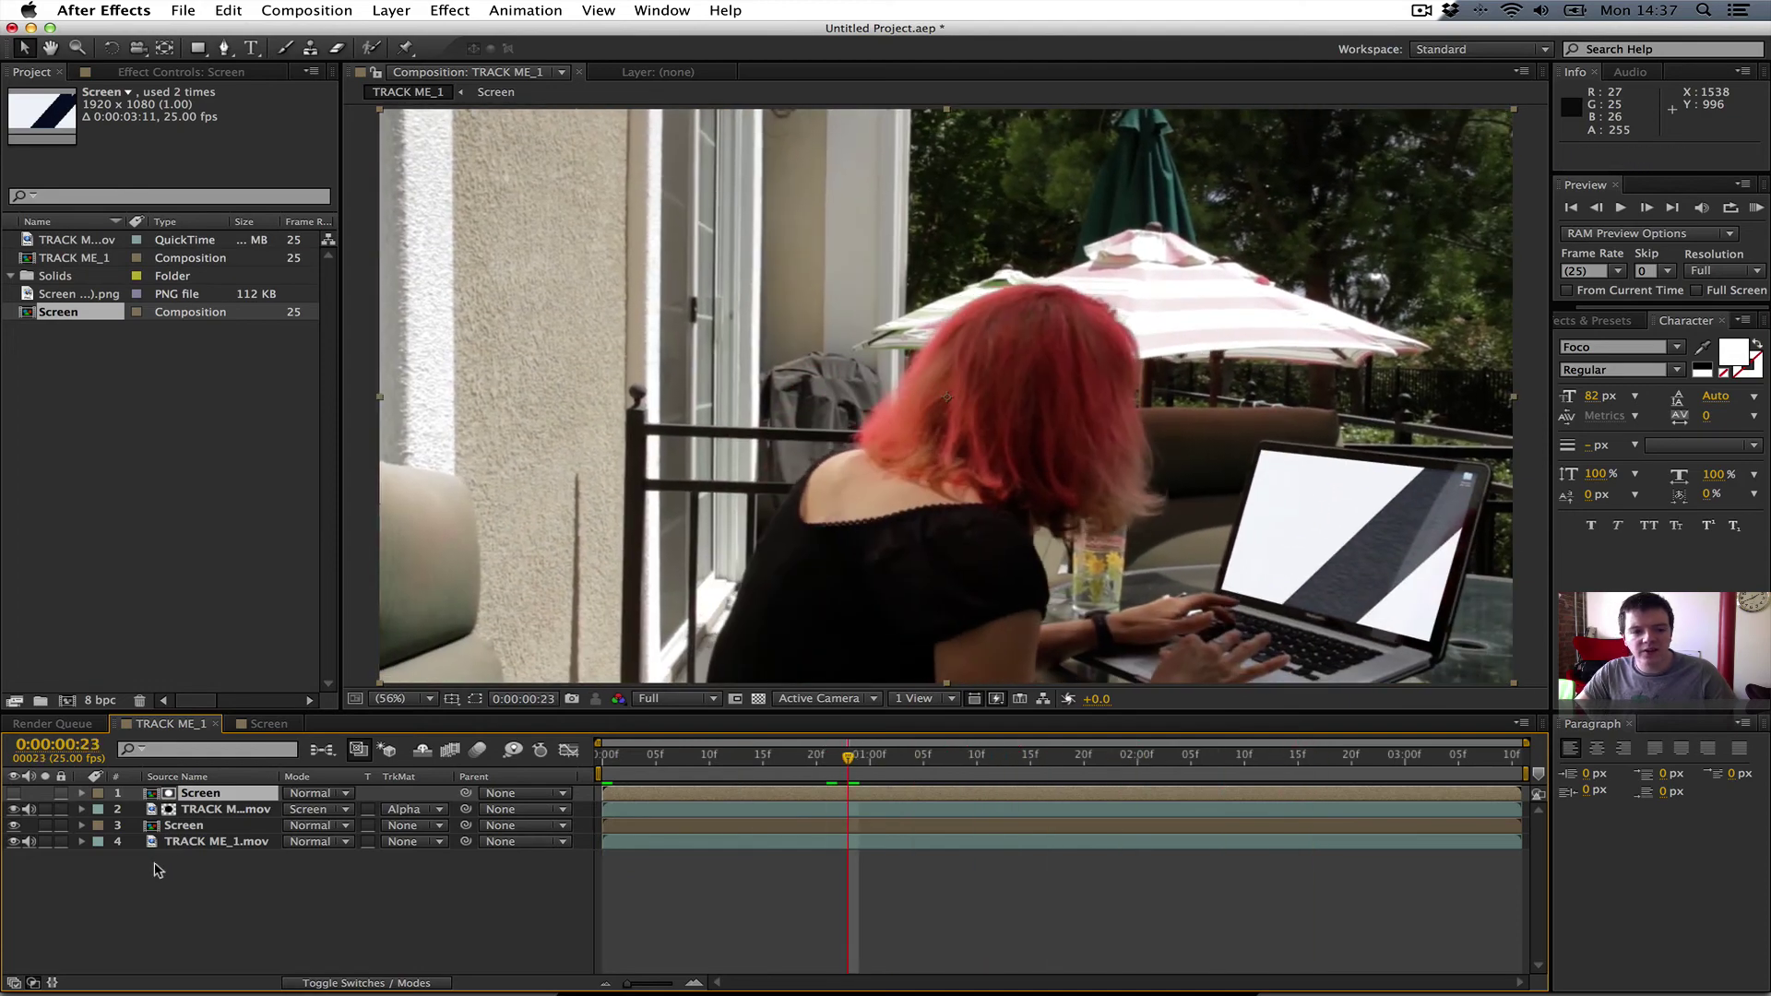
- Try the Levels effect on the bottom TRACK ME_1.mov layer, finding it with the search "level", and undo it
left_click(217, 841)
left_click(1593, 337)
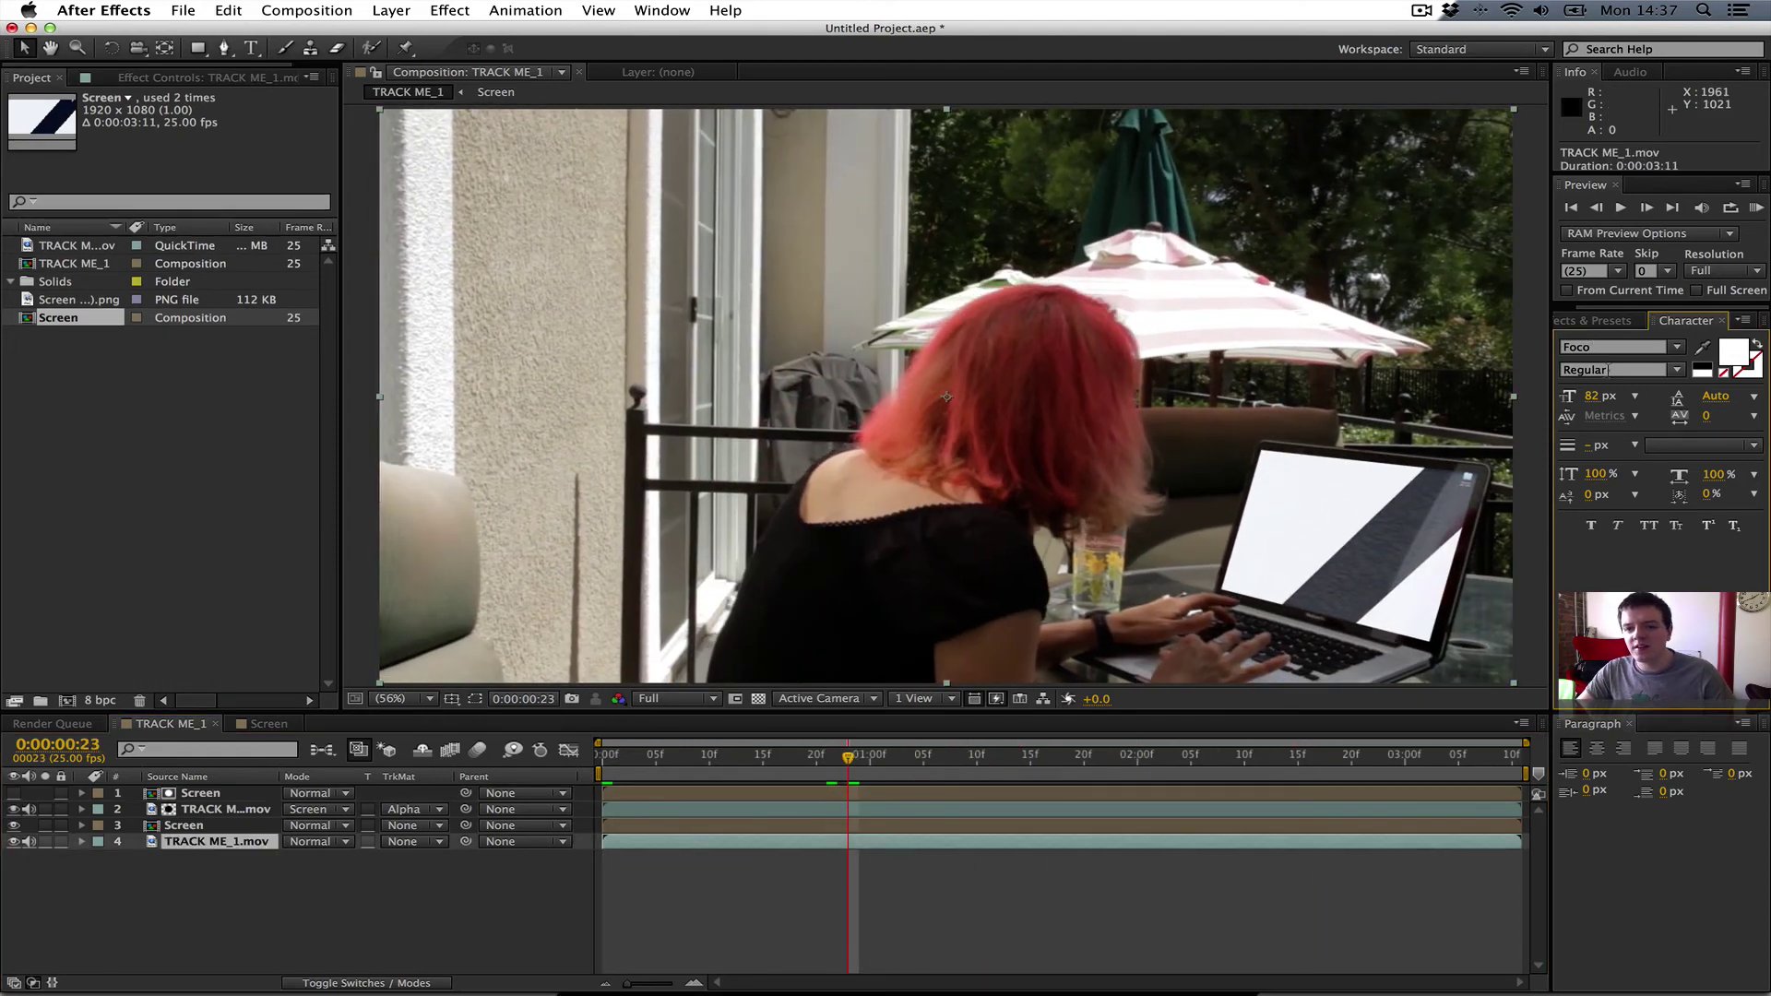
left_click(1603, 321)
left_click(1620, 341)
type("level")
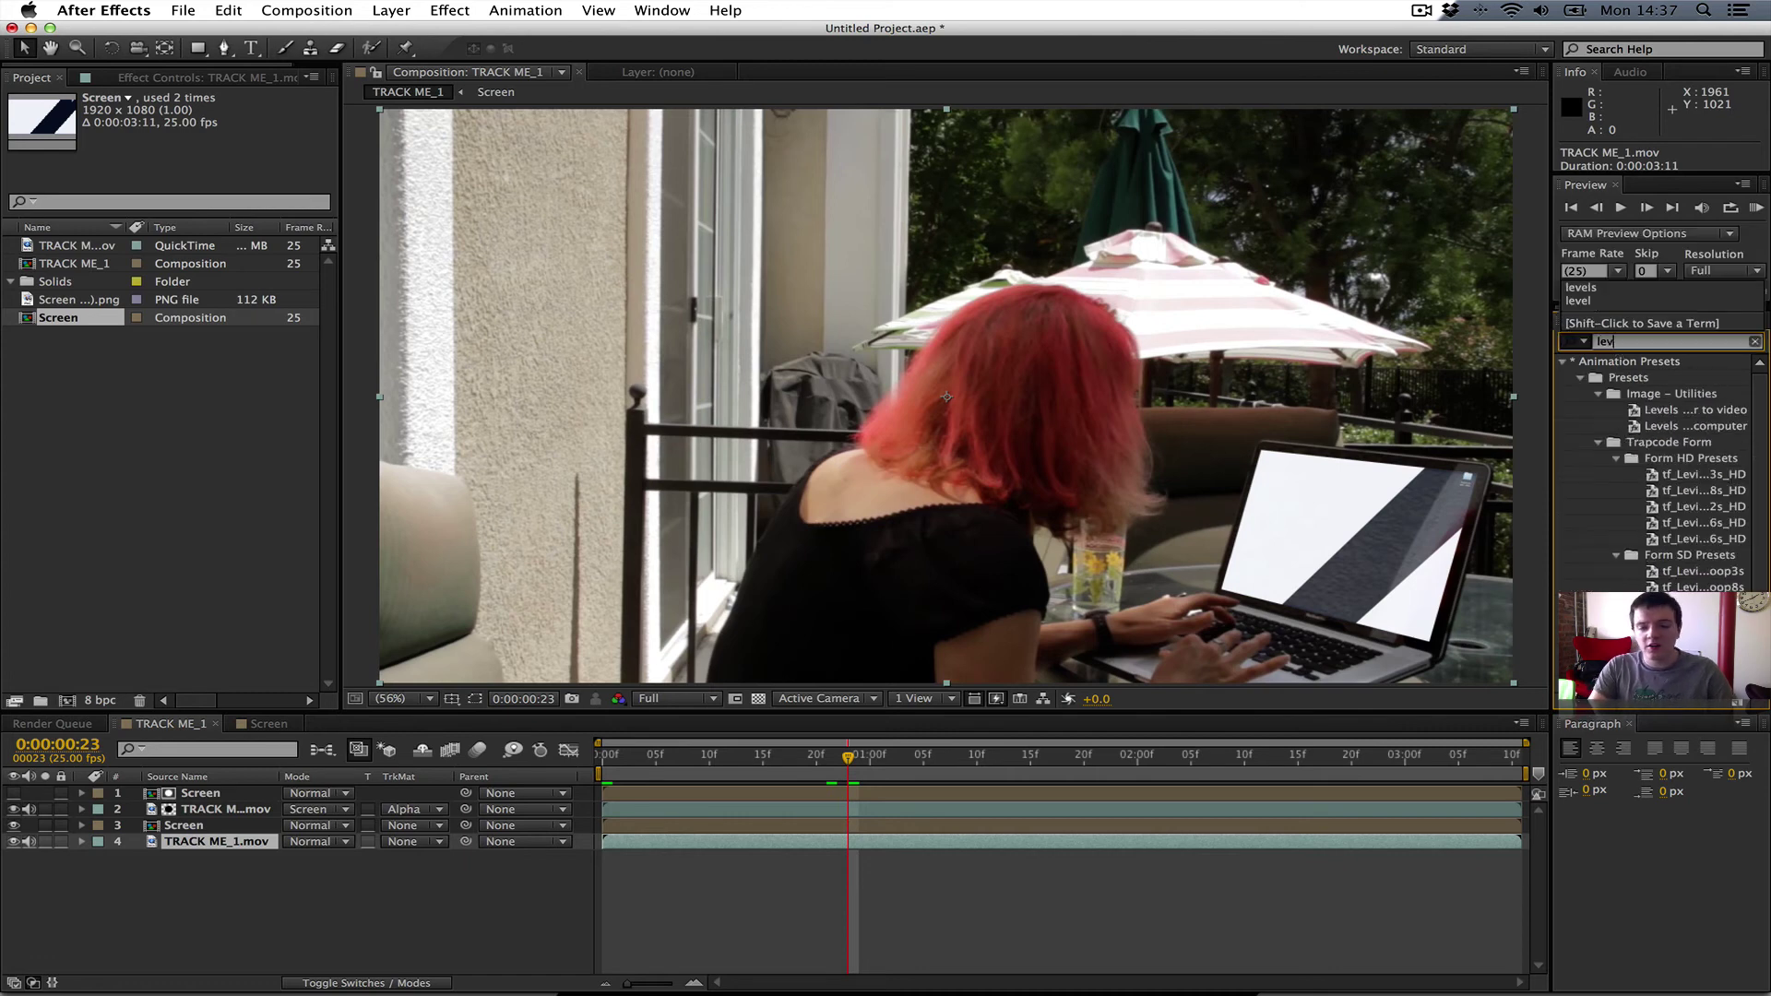
double_click(1625, 475)
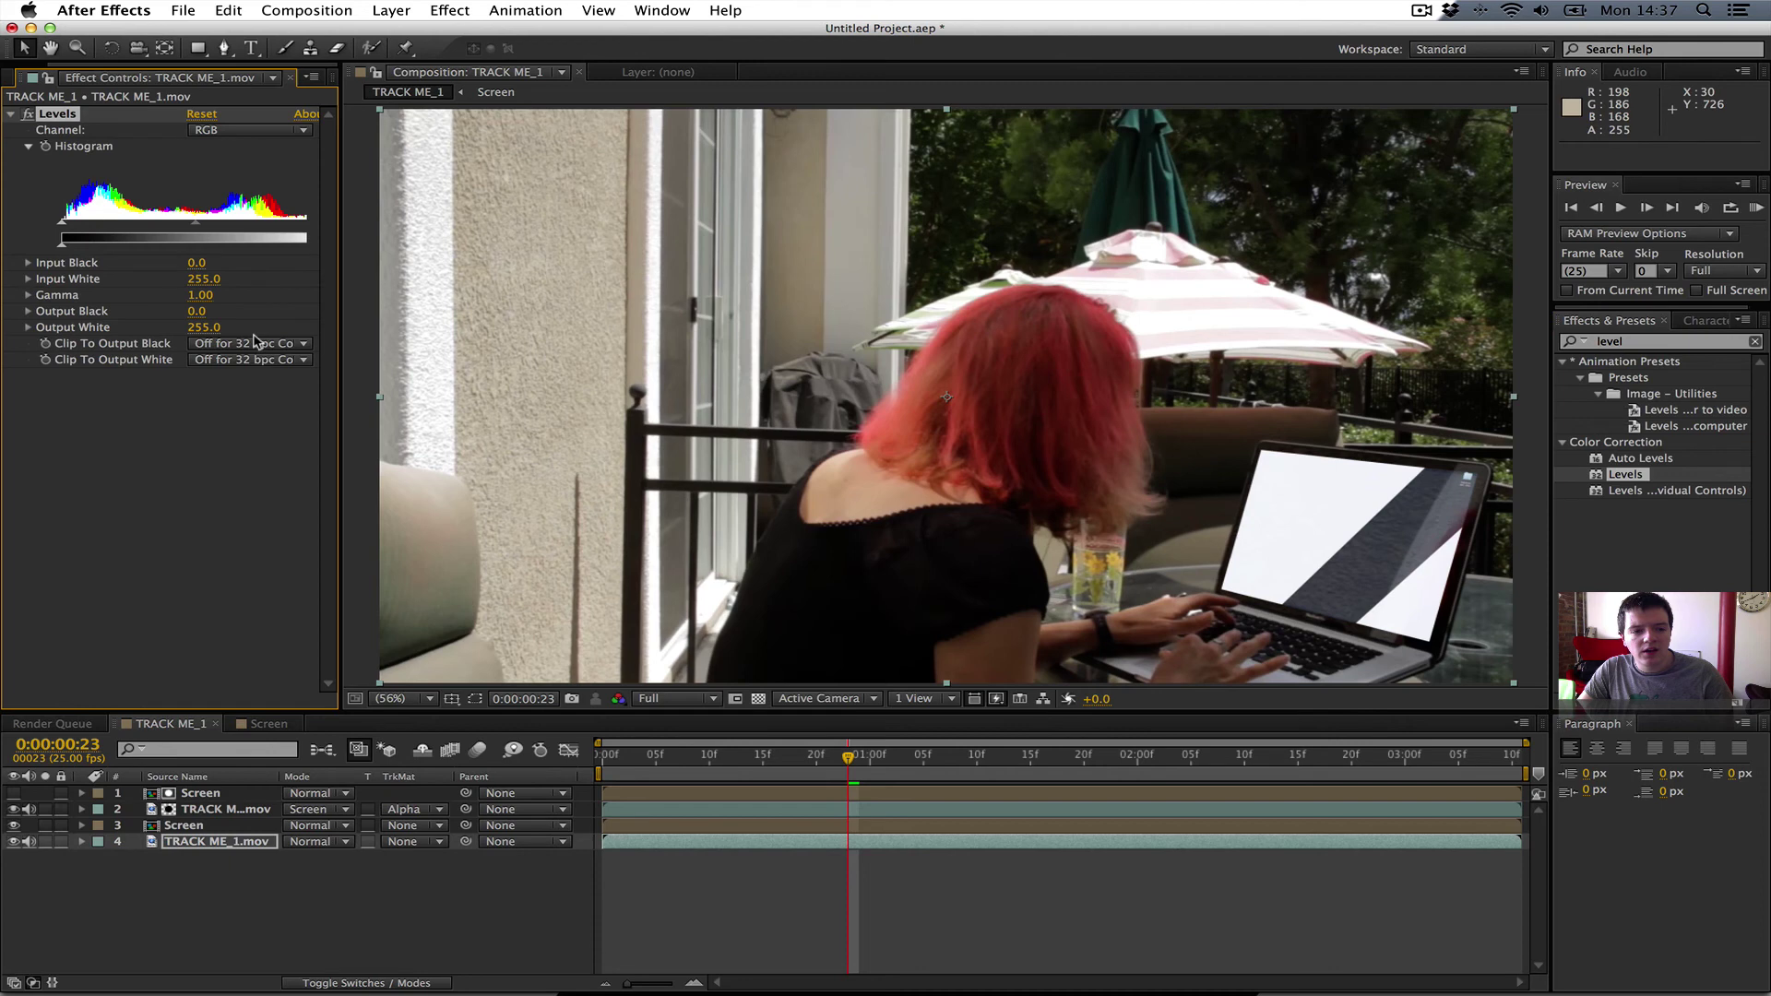
key("super+z")
- Apply Levels to the lower Screen layer and set its Output White to 178
left_click_drag(221, 809, 236, 829)
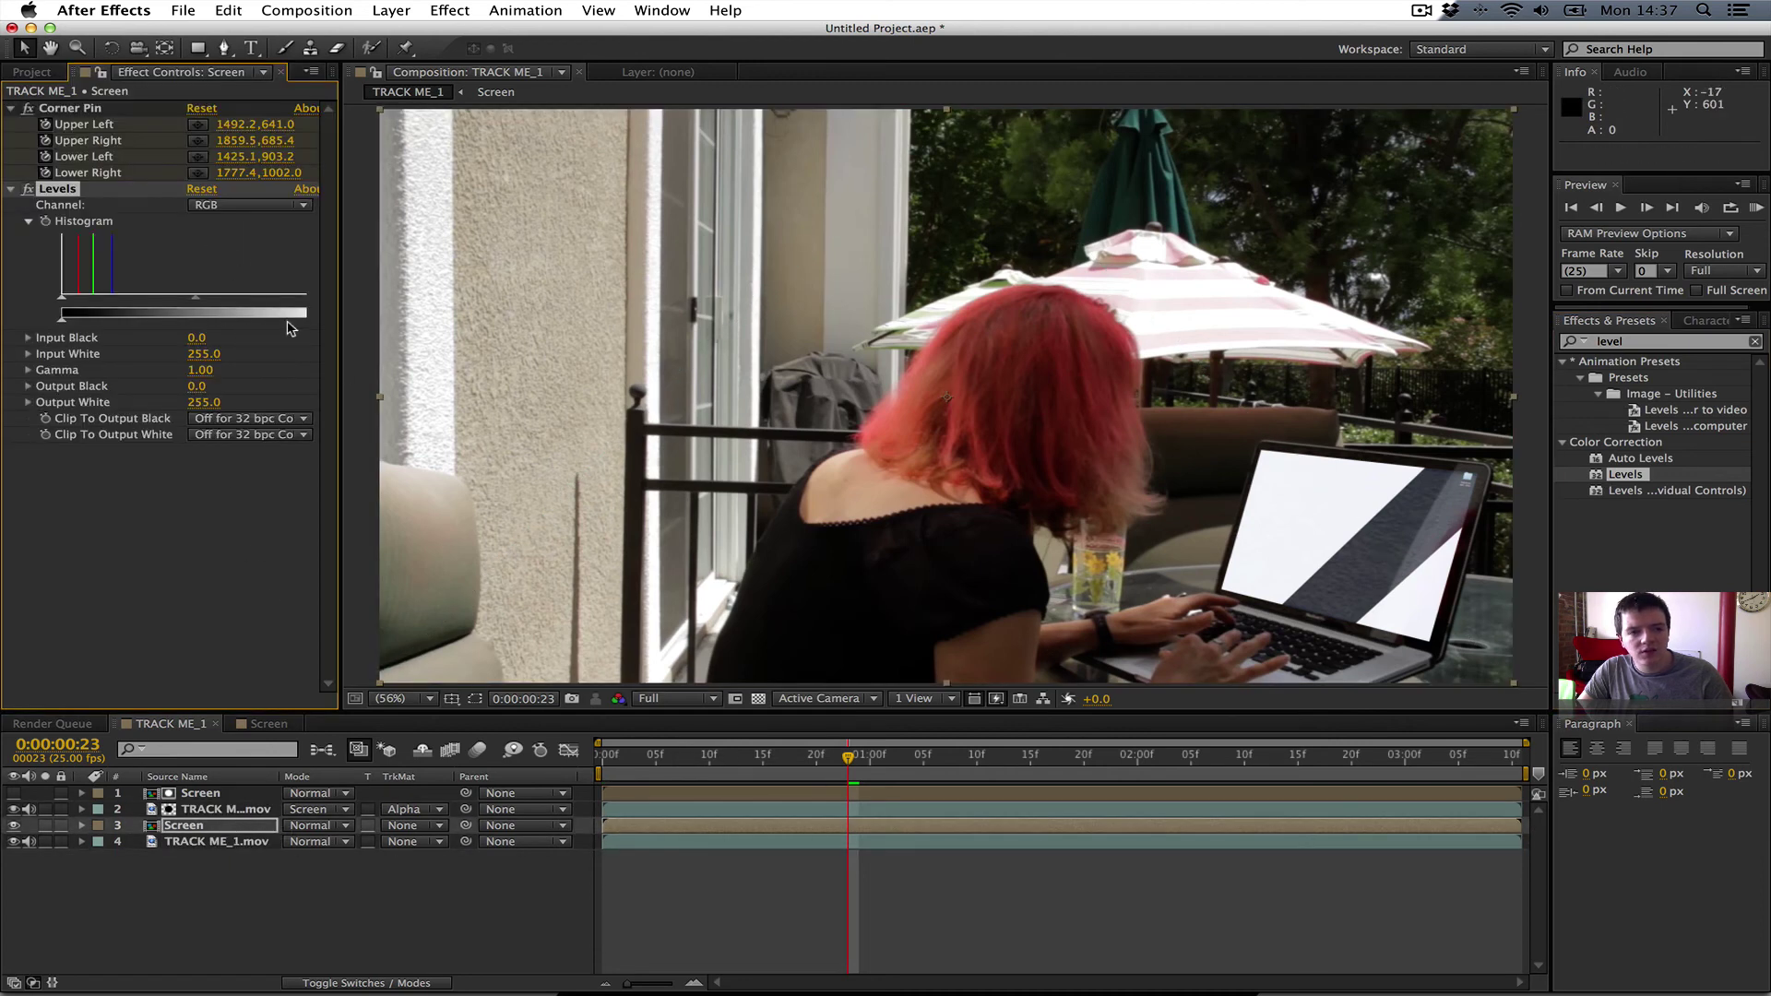
left_click_drag(292, 327, 447, 313)
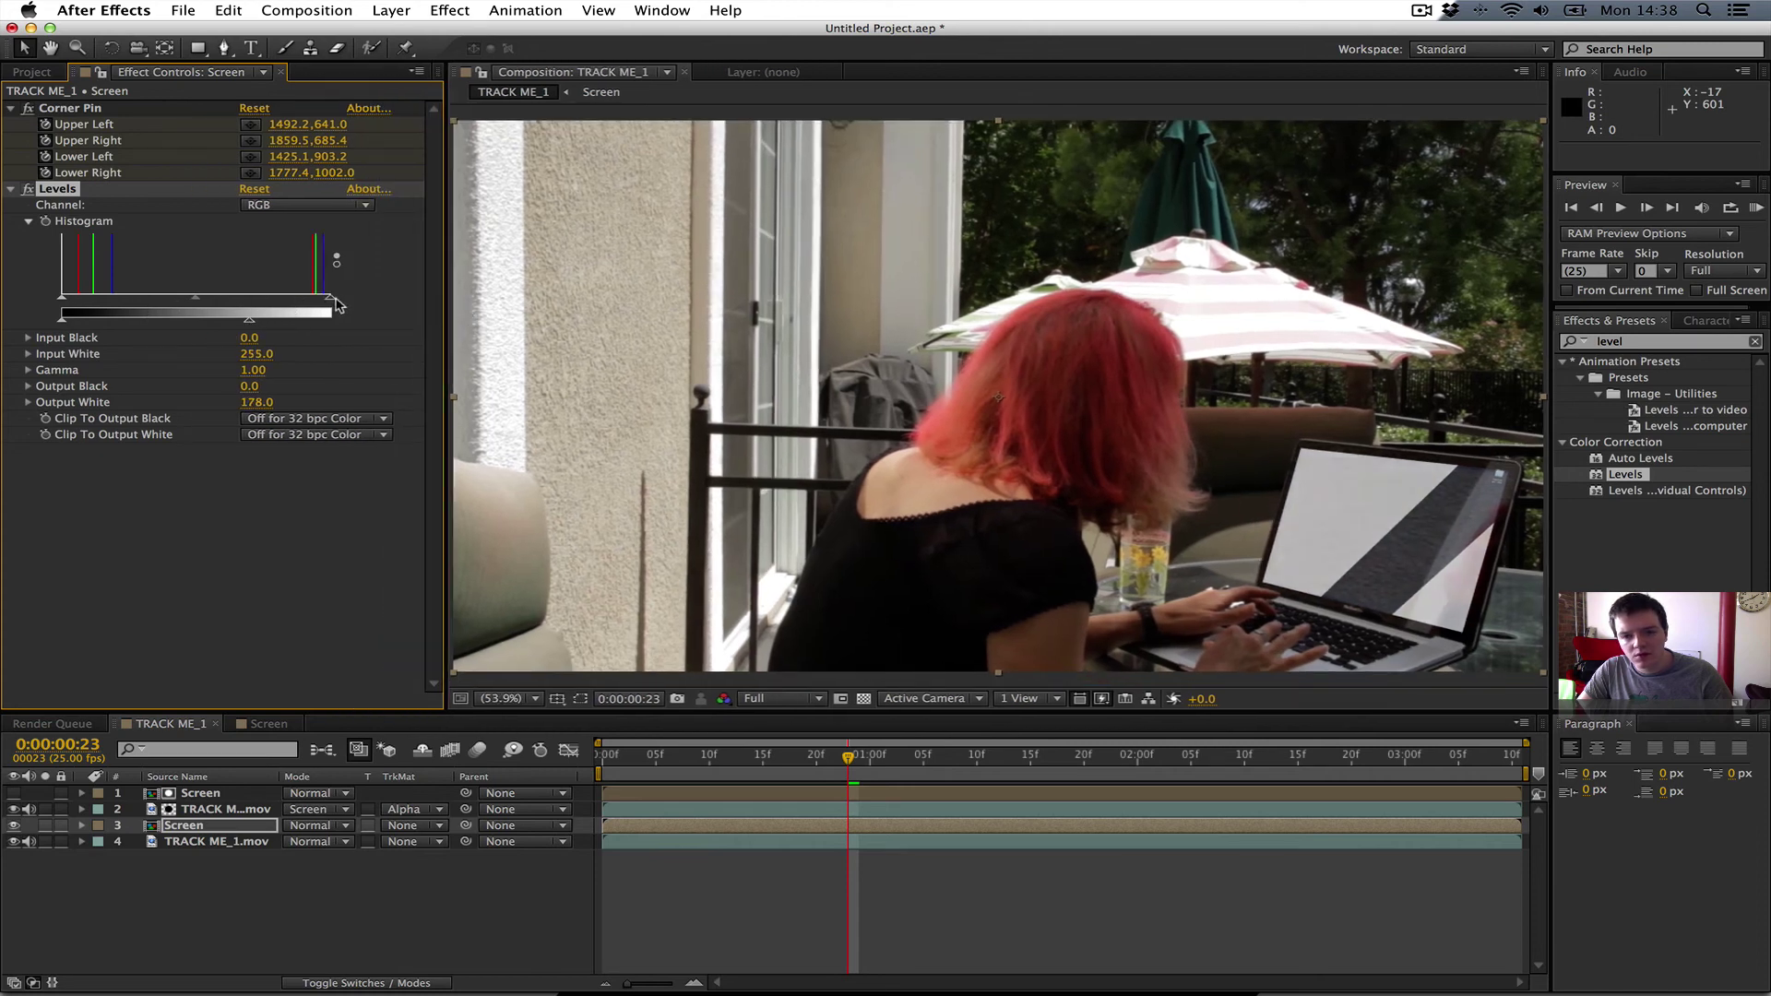
- Refine the Levels on the lower Screen layer to Gamma 1.08 and Output White 165, and preview the composition
left_click_drag(181, 304, 236, 328)
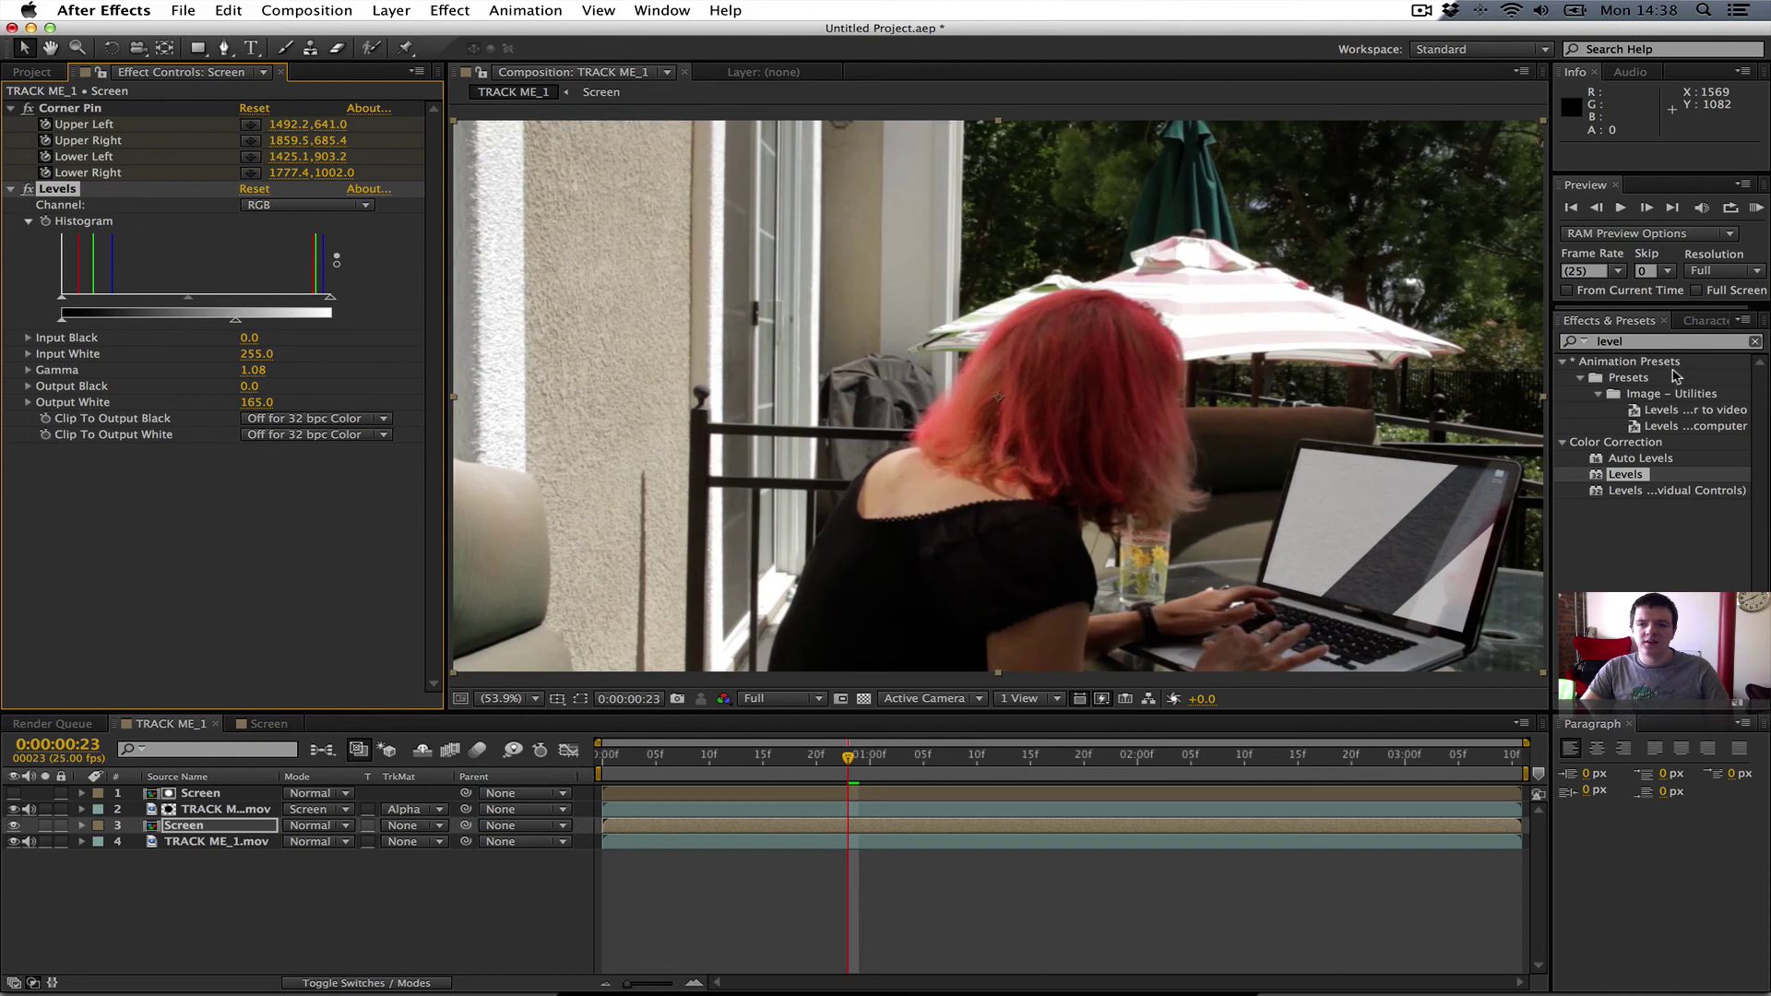
left_click(1757, 209)
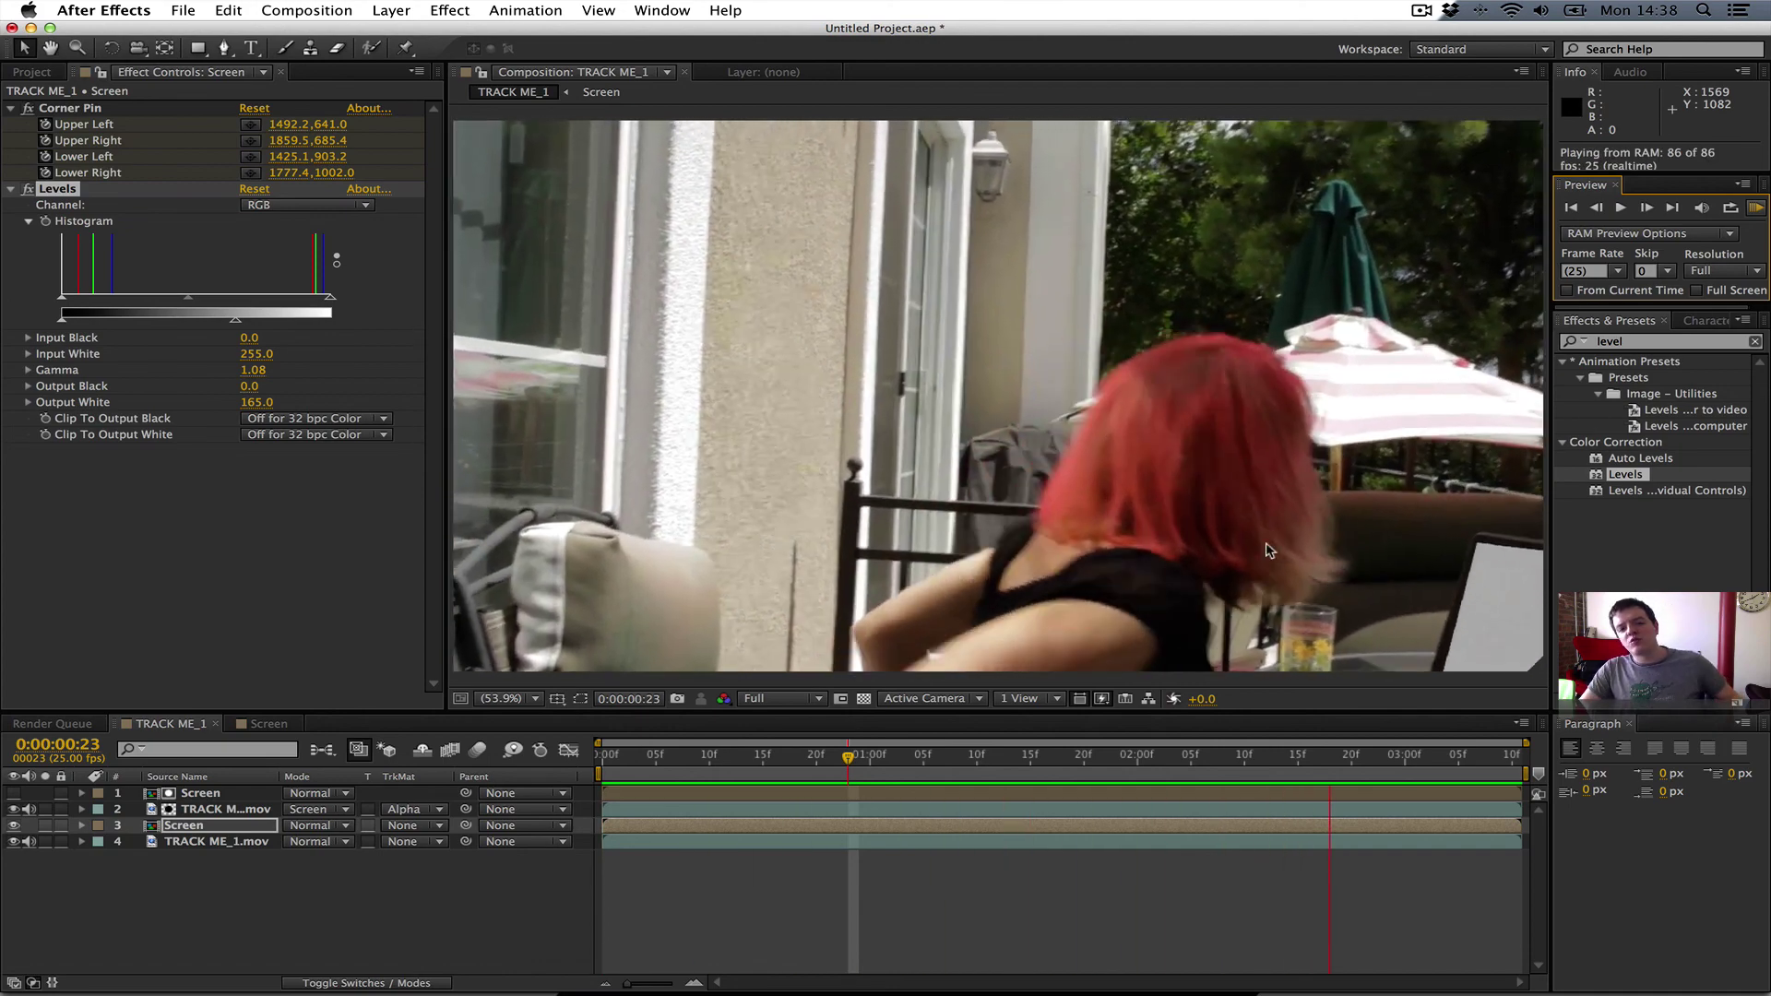
- Find the RSMB effect with the search "rsm" and apply it to the lower Screen layer
left_click(1624, 342)
type("rs")
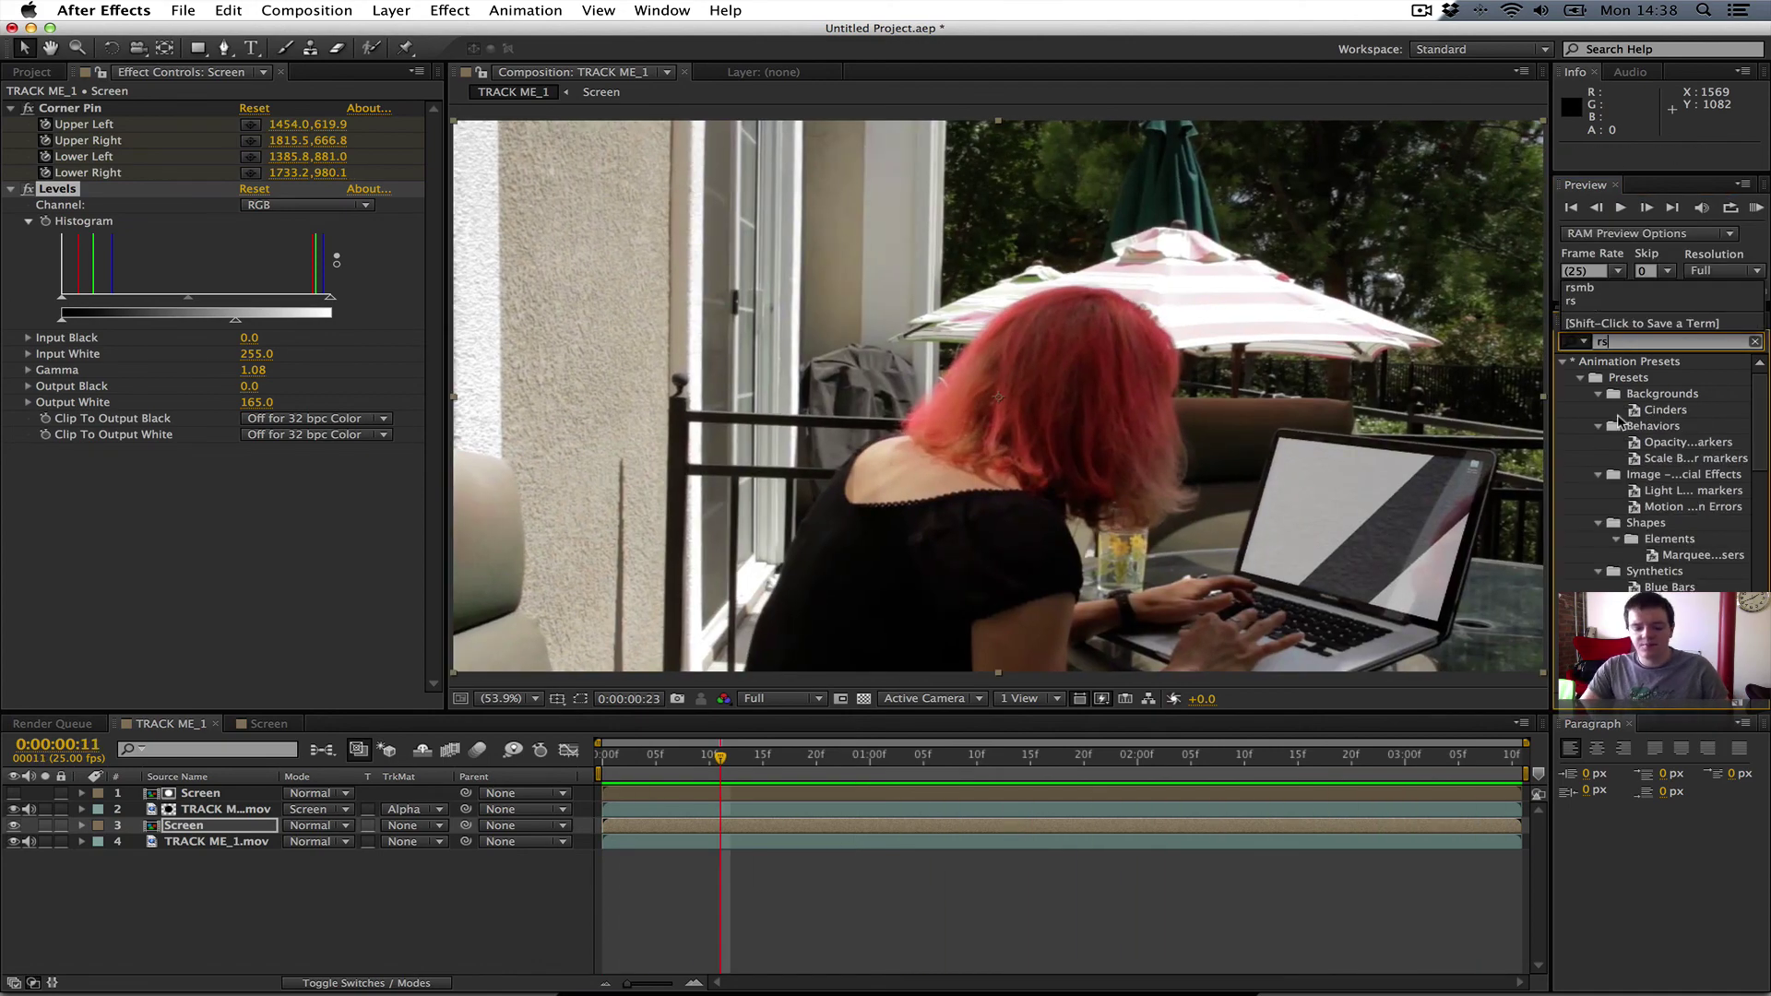
key("BackSpace")
type("ms")
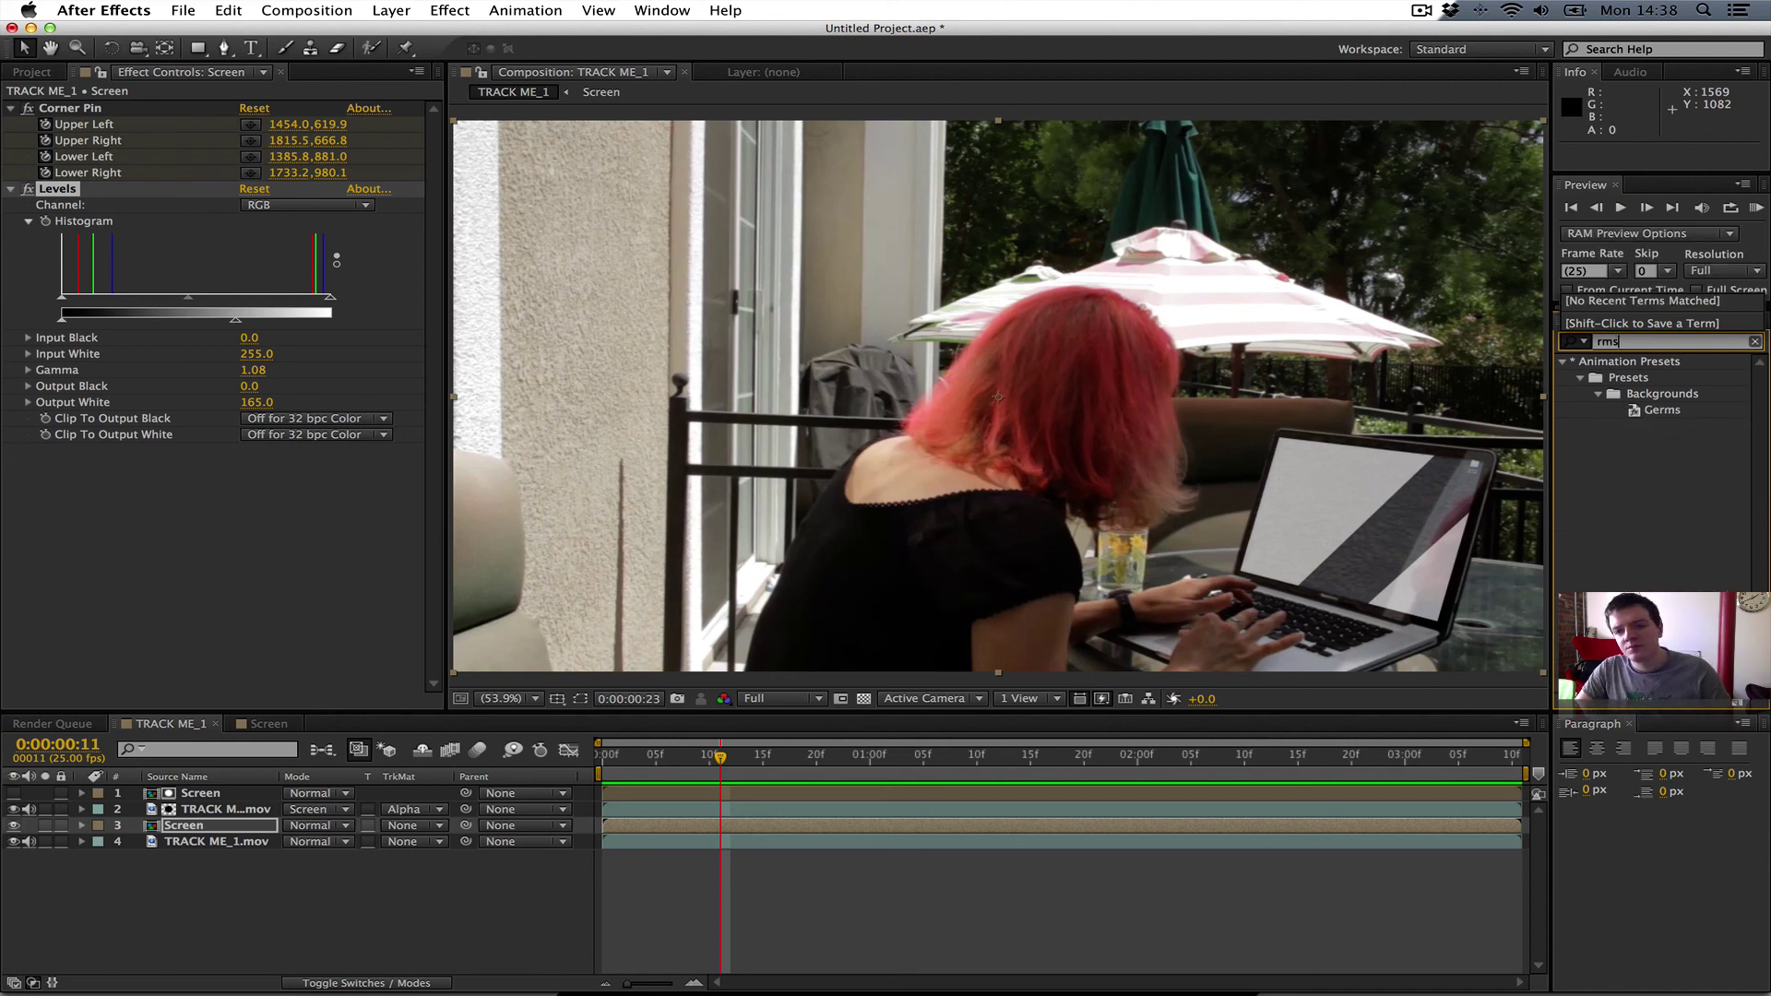
key("BackSpace")
key("BackSpace")
type("sm")
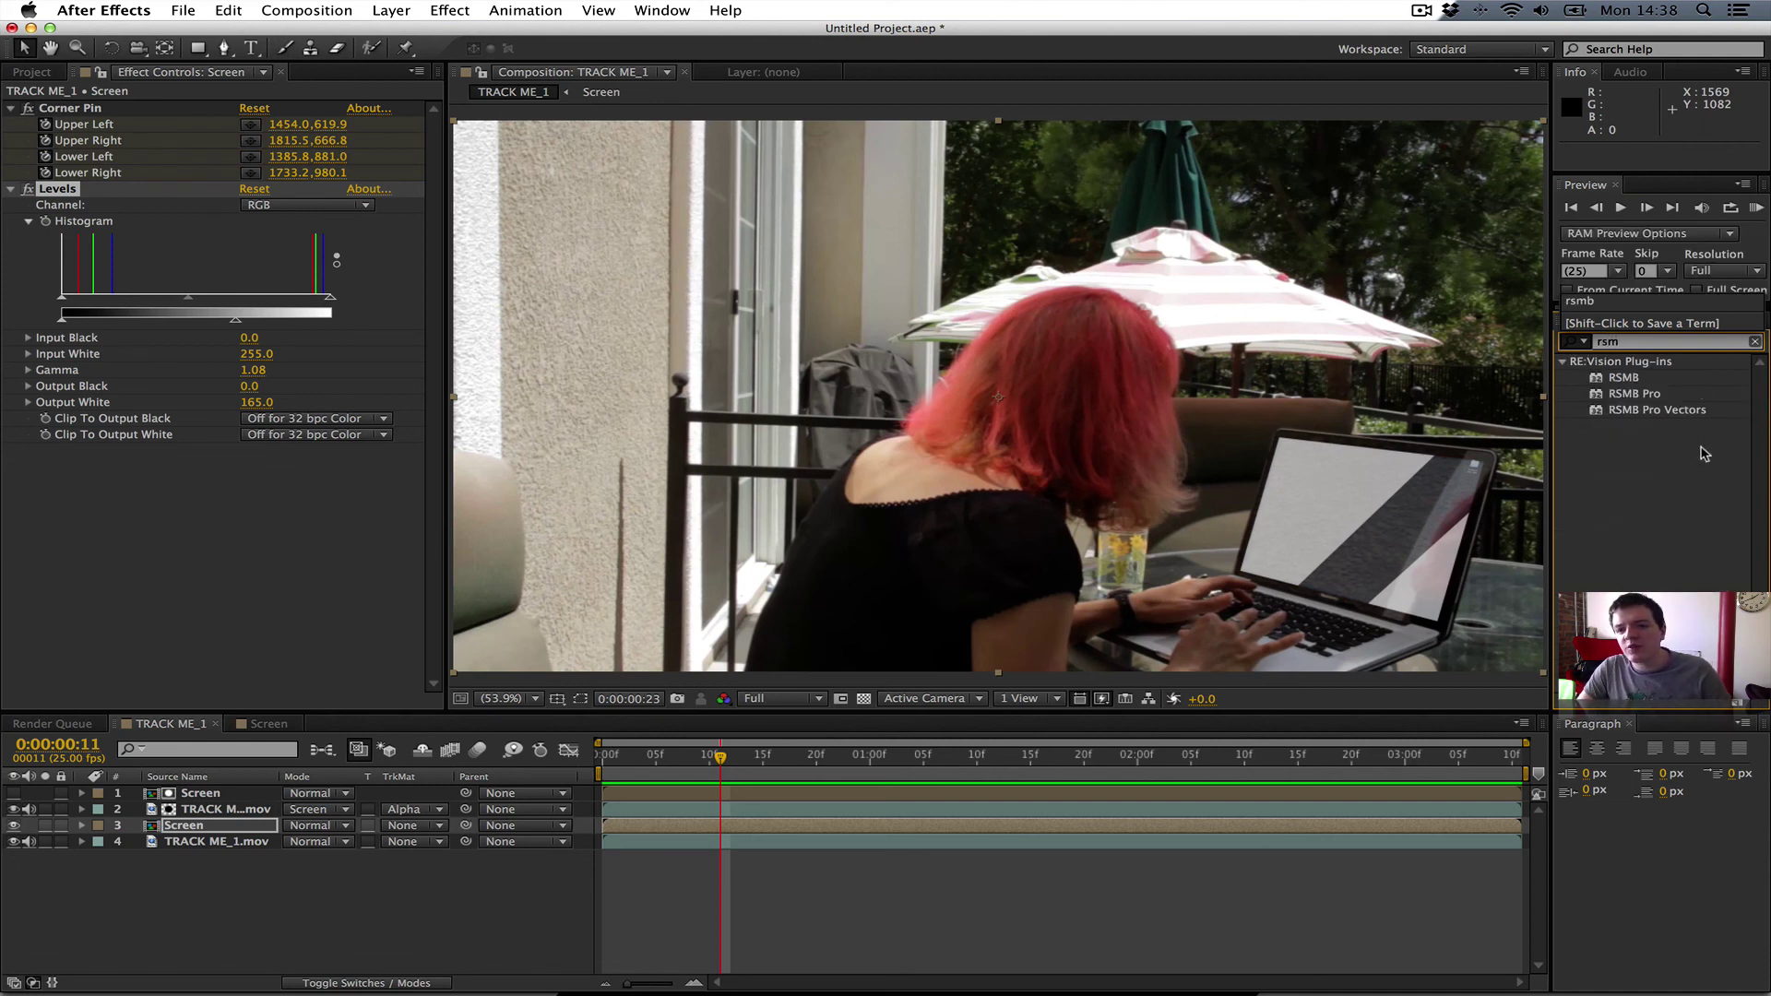
left_click(1621, 379)
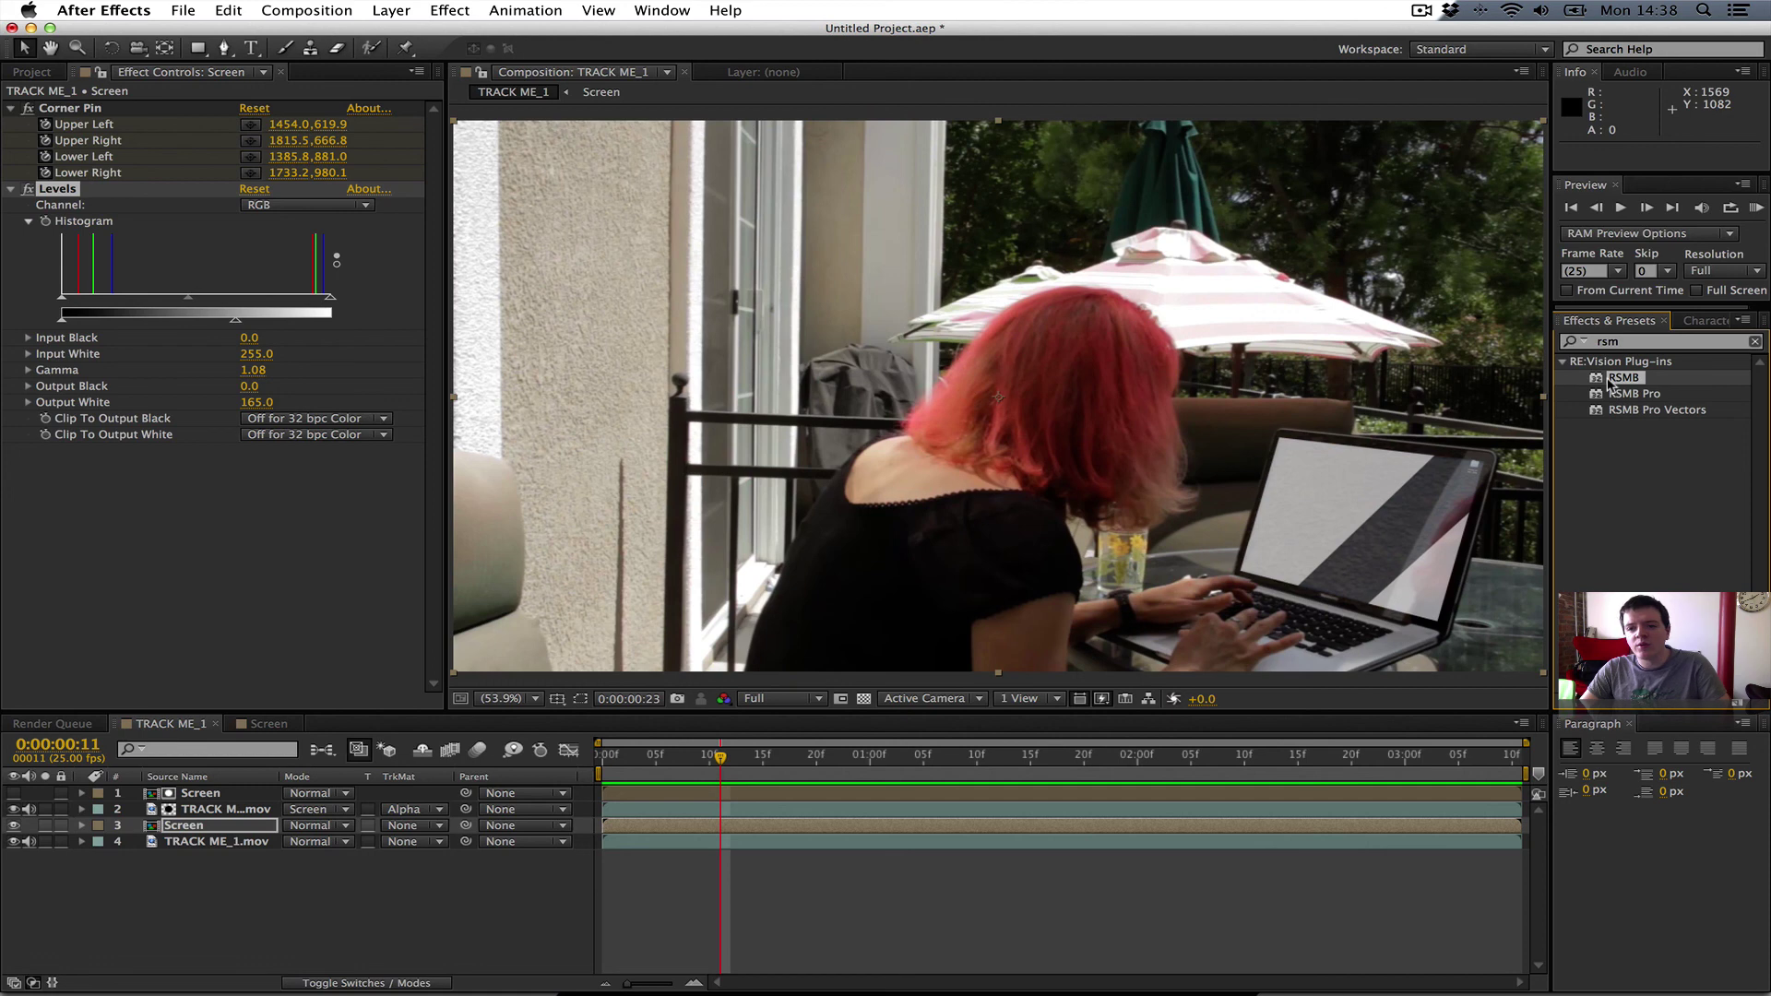
left_click_drag(1597, 389, 189, 825)
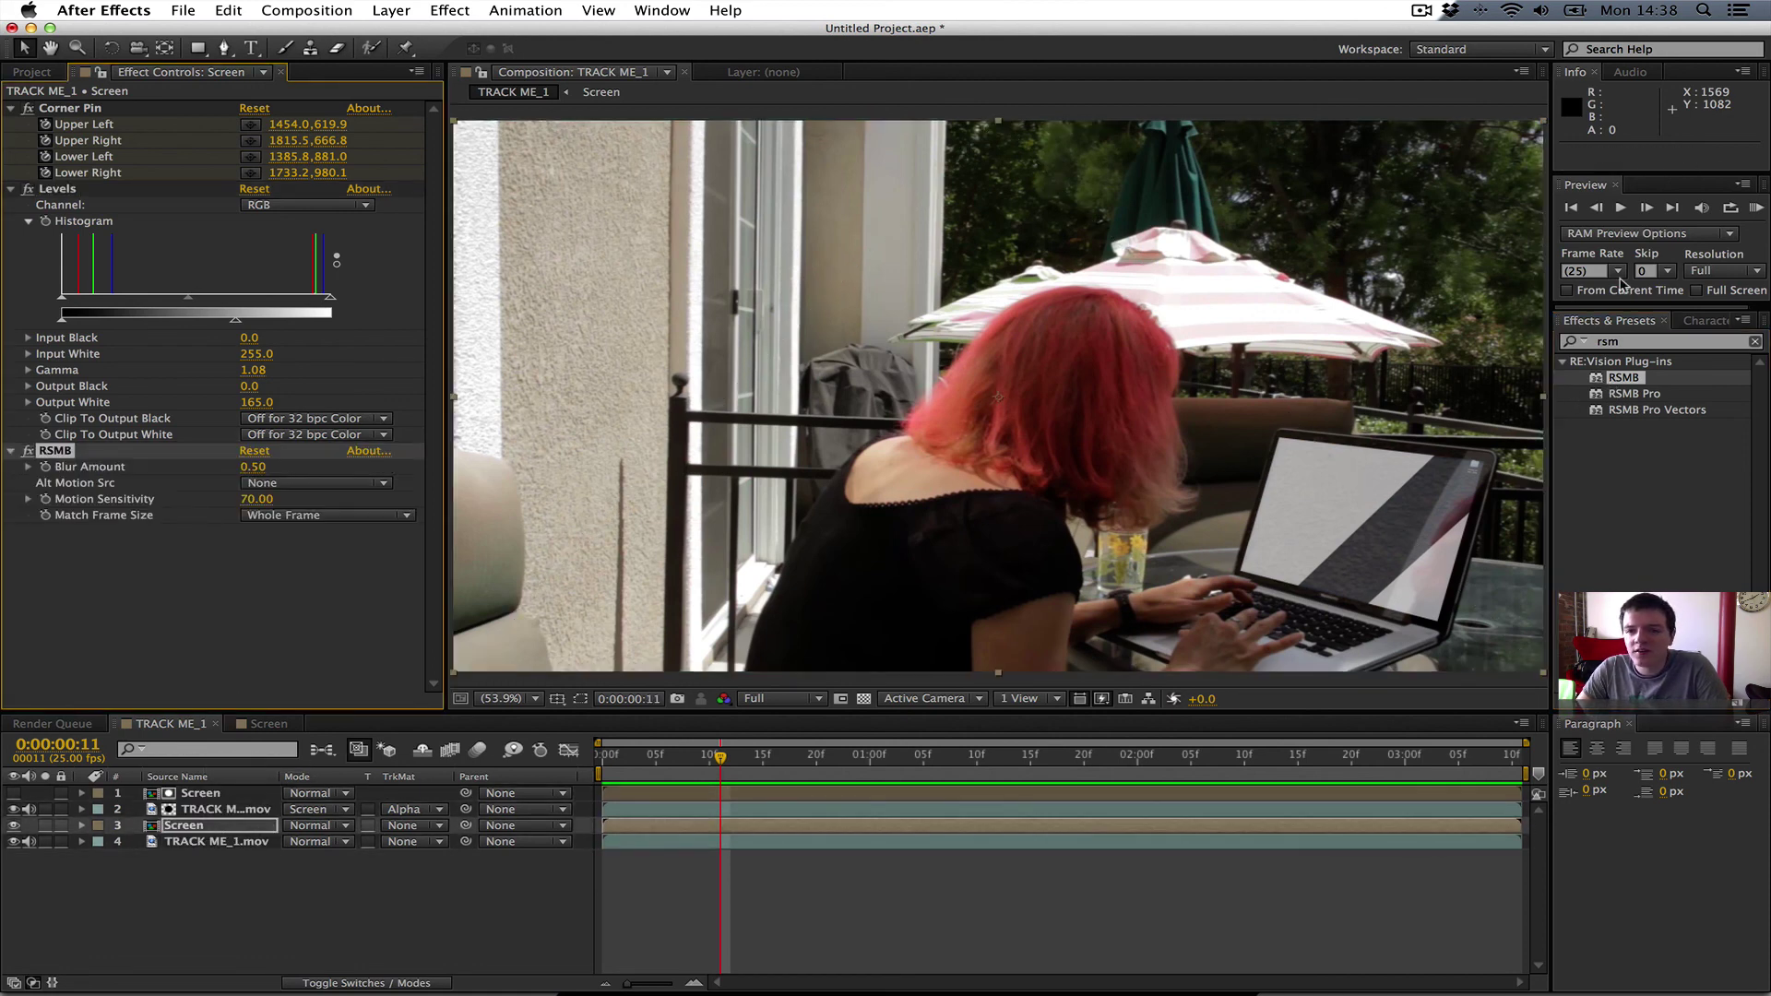
- Preview the composition and check frames along the timeline, up to 0:00:01:20, for the motion blur on the laptop screen
left_click(1755, 208)
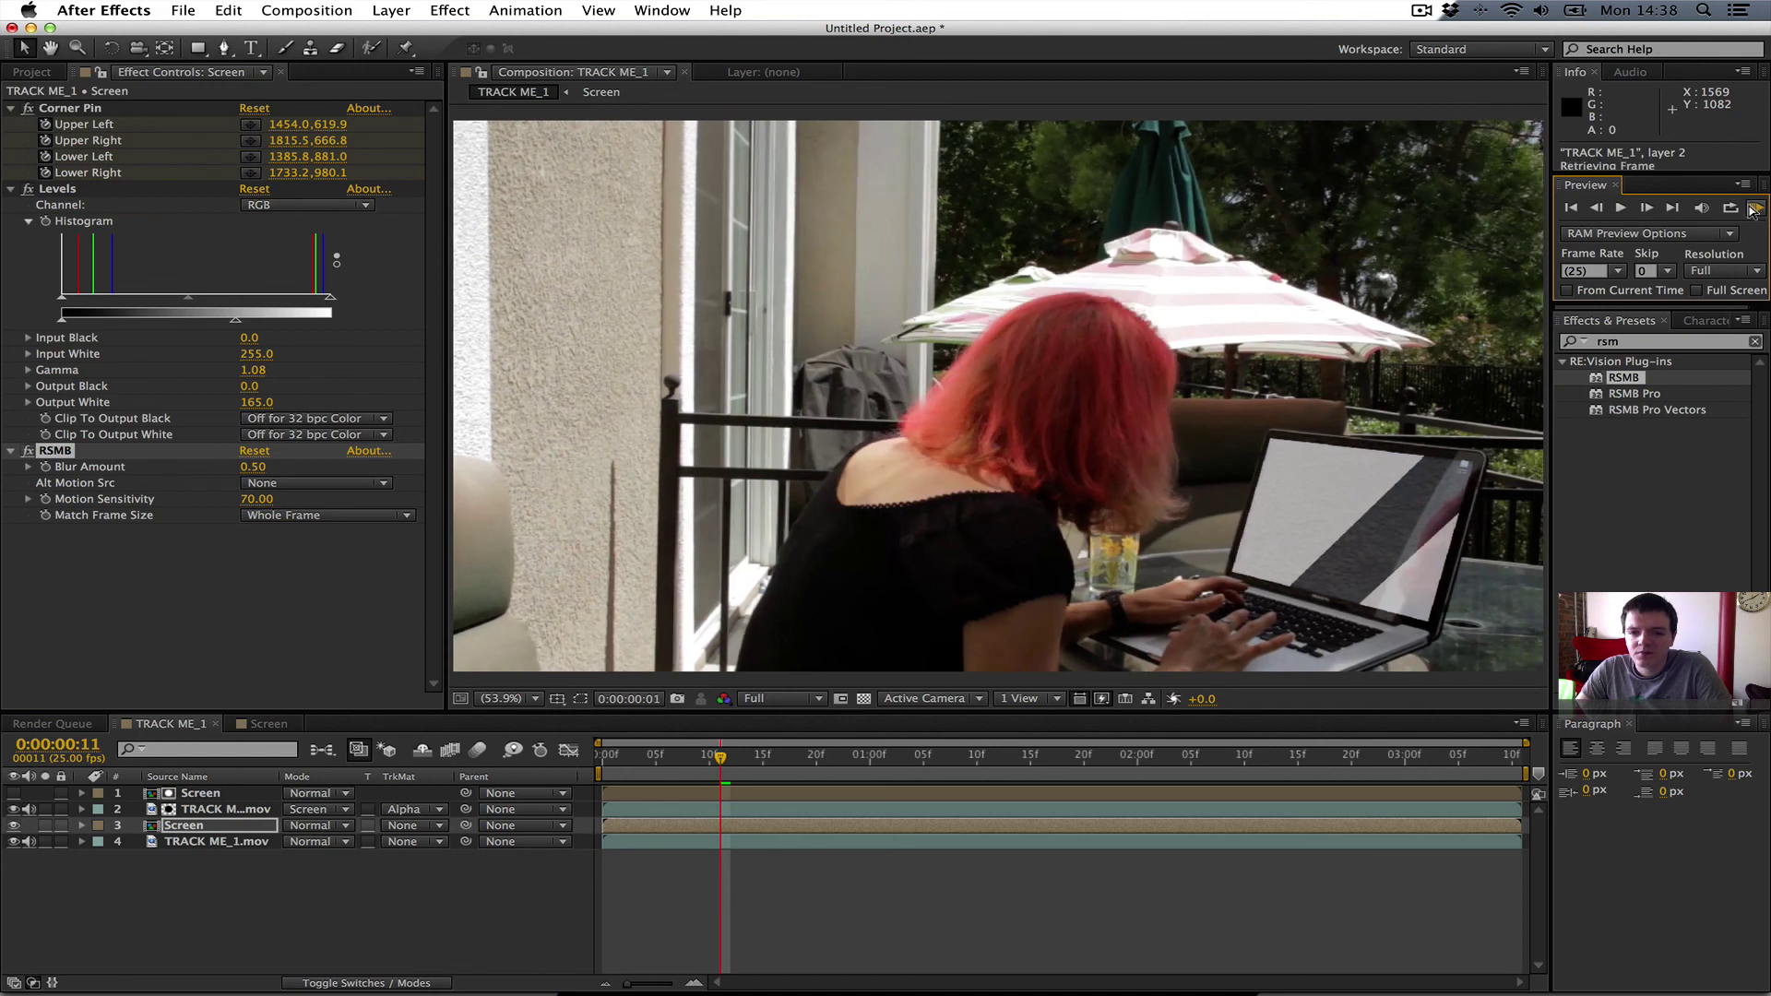
left_click(775, 754)
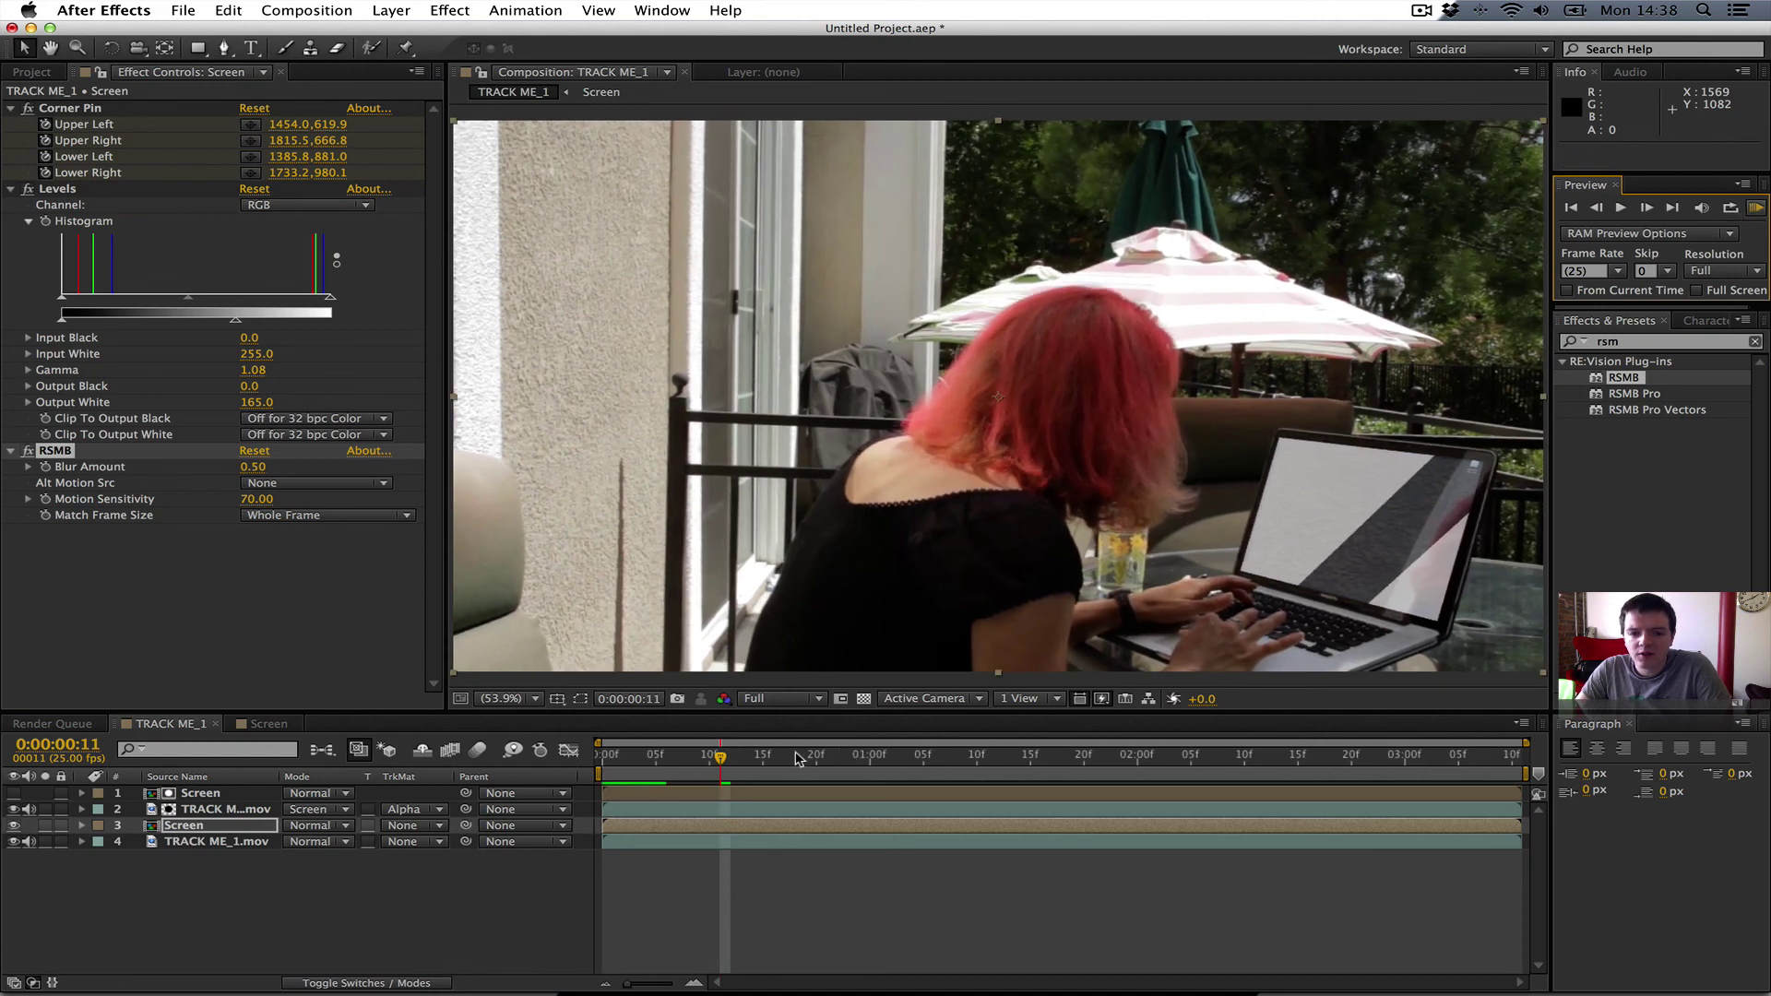
left_click(1084, 755)
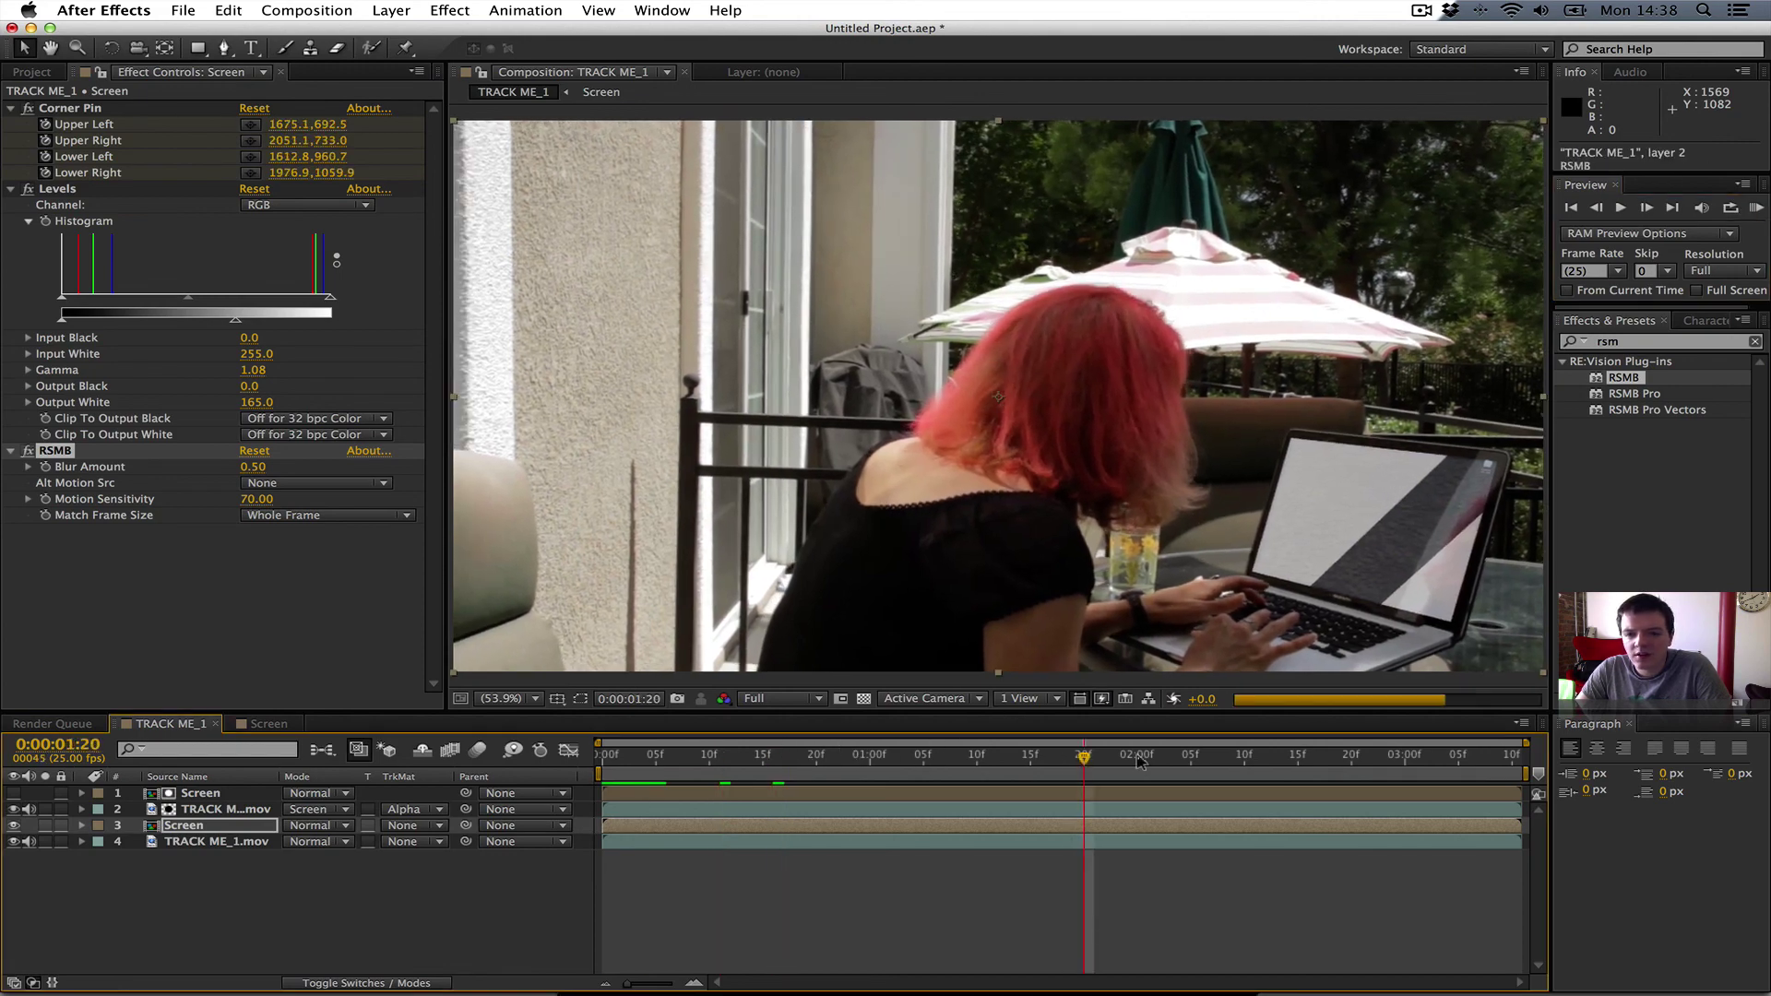